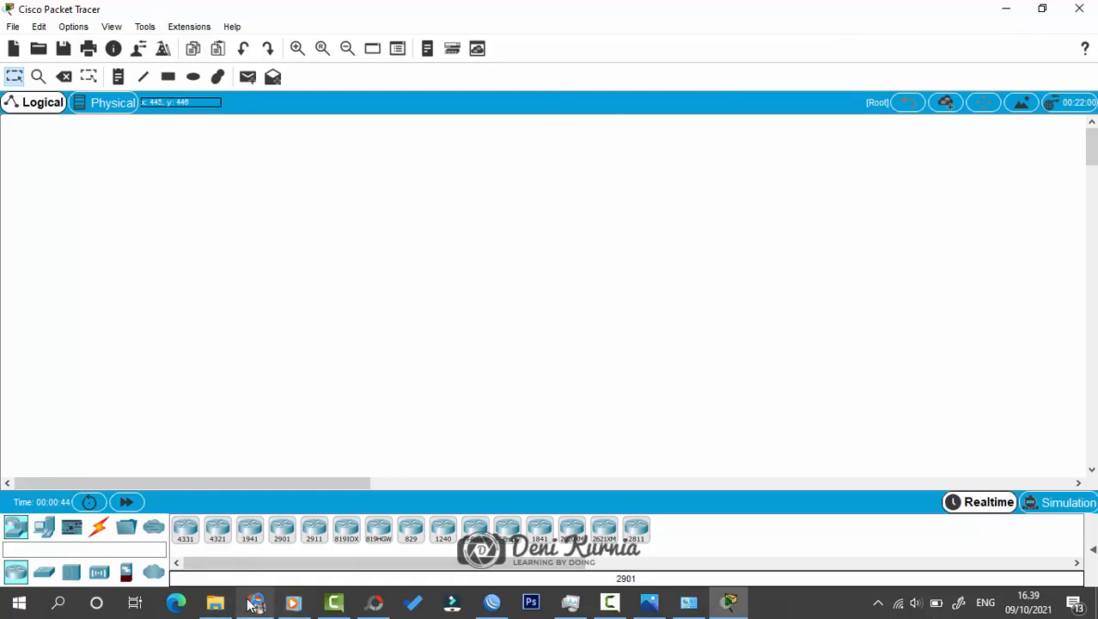
Check the reference topology image, and place two PCs diagonally apart in the Packet Tracer workspace.
left_click(649, 603)
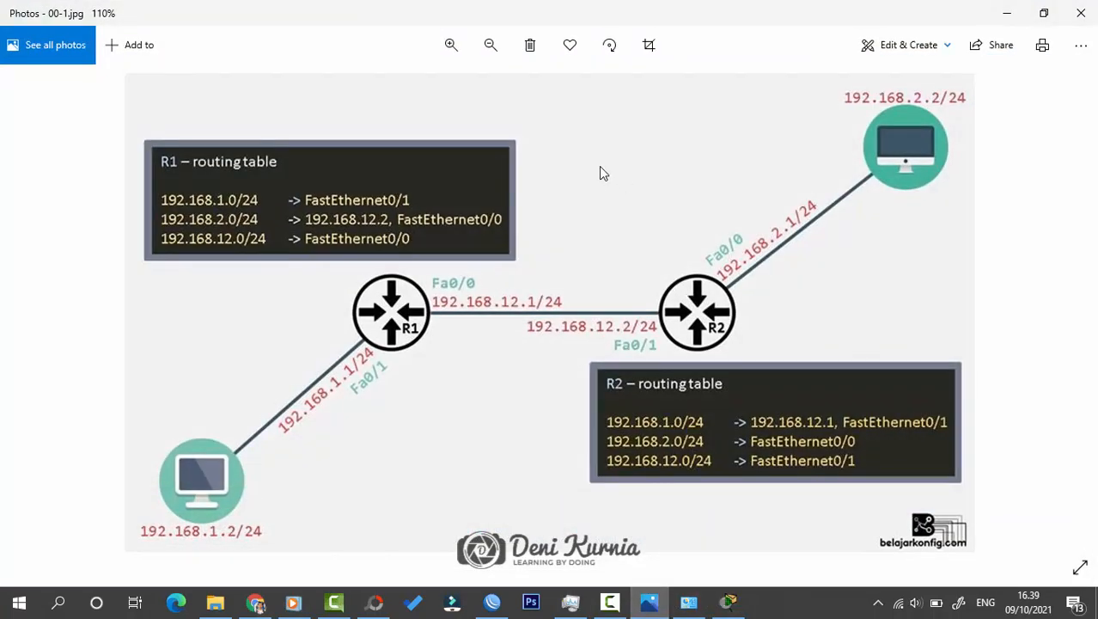
left_click(1014, 13)
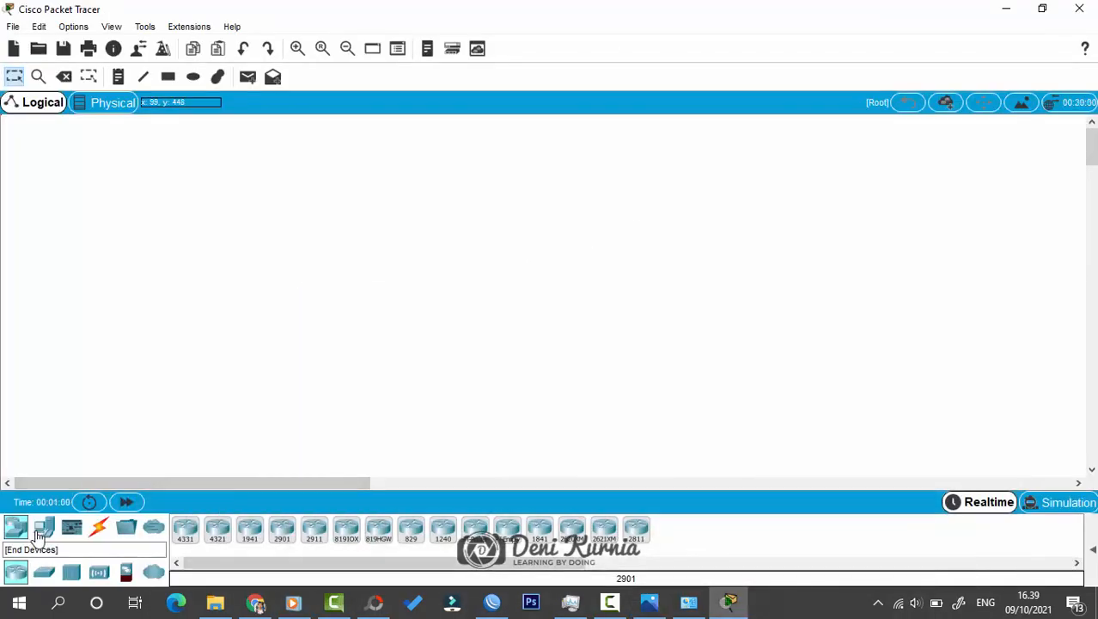
left_click(39, 534)
left_click(185, 530)
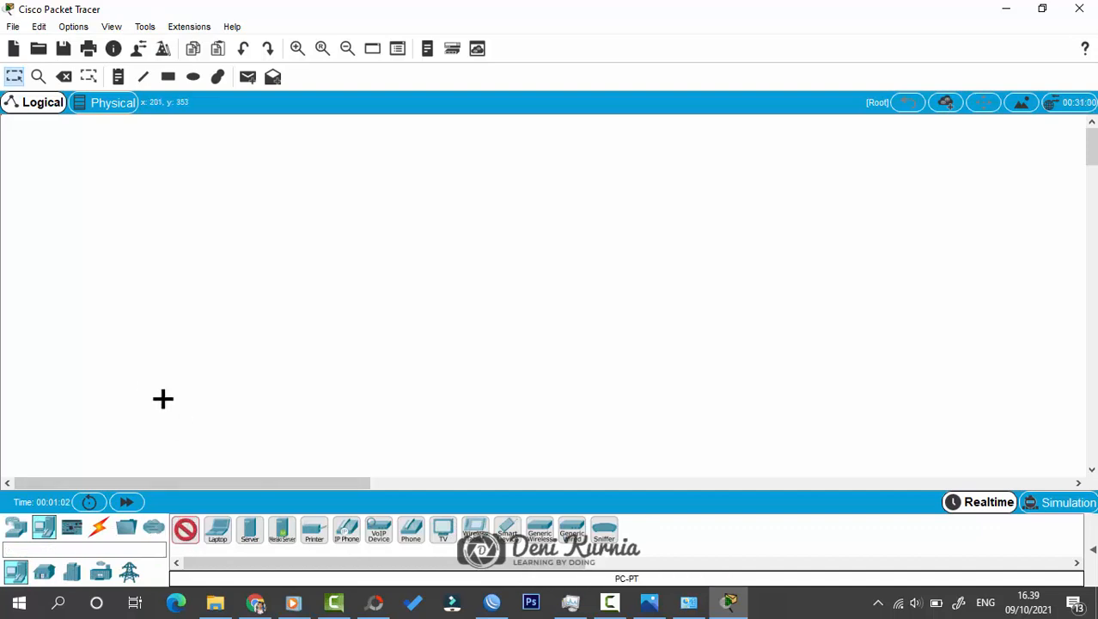
left_click(163, 398)
left_click(185, 530)
left_click(677, 222)
Add two 2811 routers to the workspace between PC0 and PC1.
left_click(19, 529)
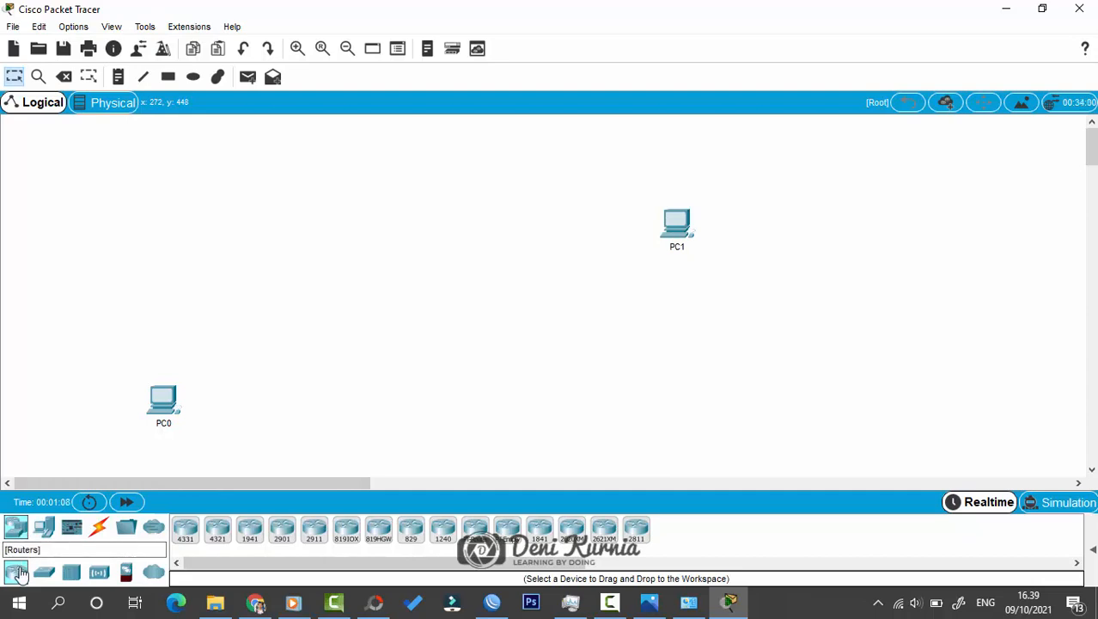
left_click(636, 530)
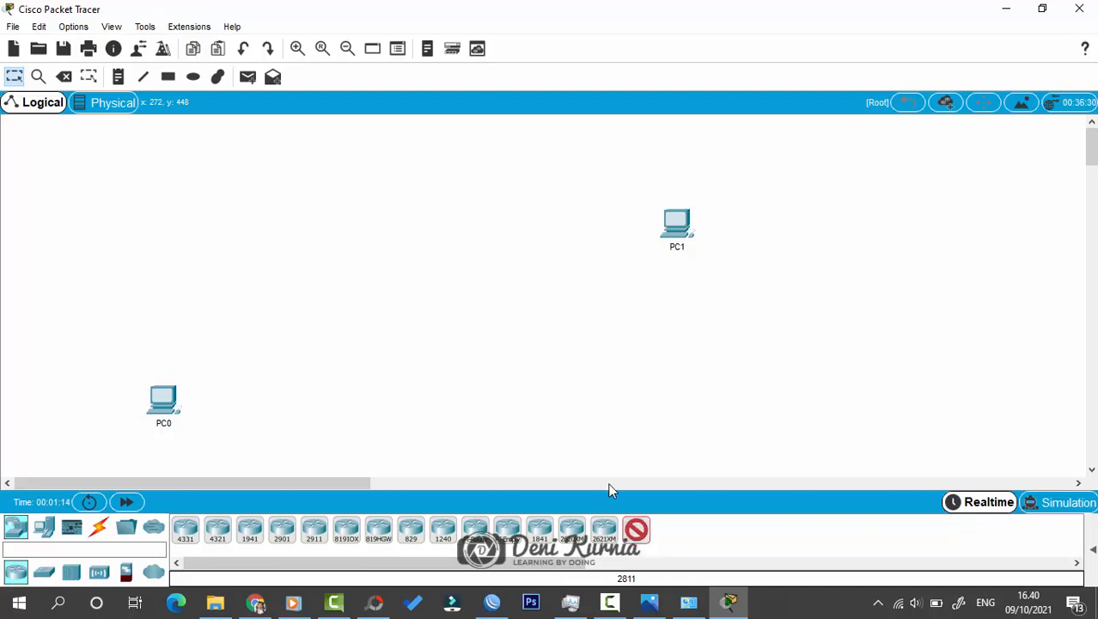
left_click(287, 307)
left_click(637, 531)
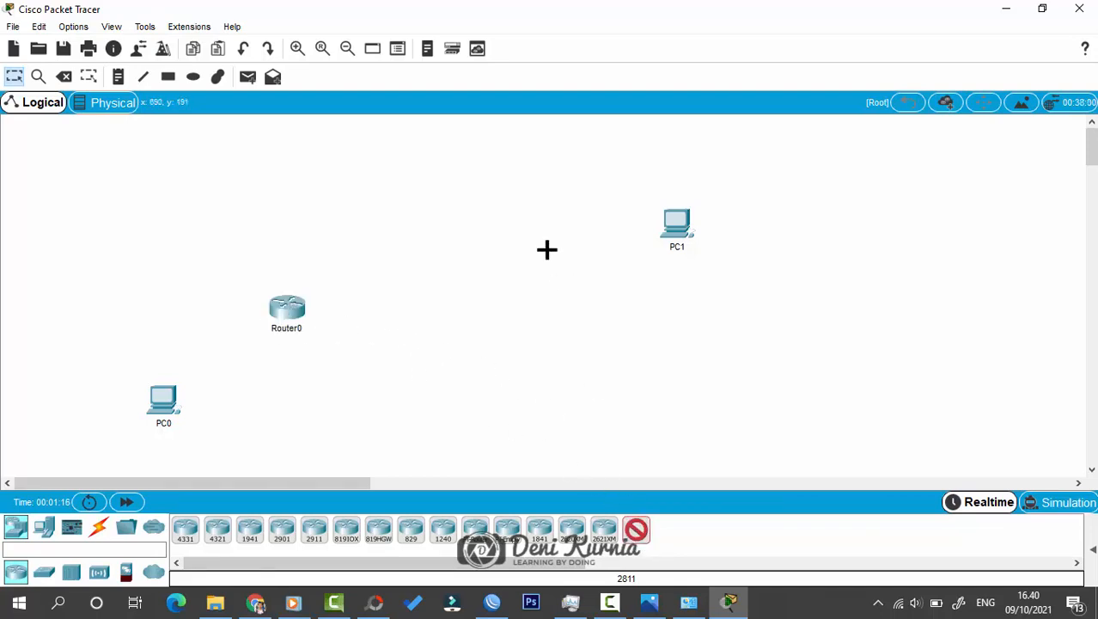
left_click(558, 297)
Spread out PC1, Router0 and Router1 to leave room for the links between the devices.
left_click_drag(677, 229, 776, 202)
left_click_drag(277, 319, 322, 301)
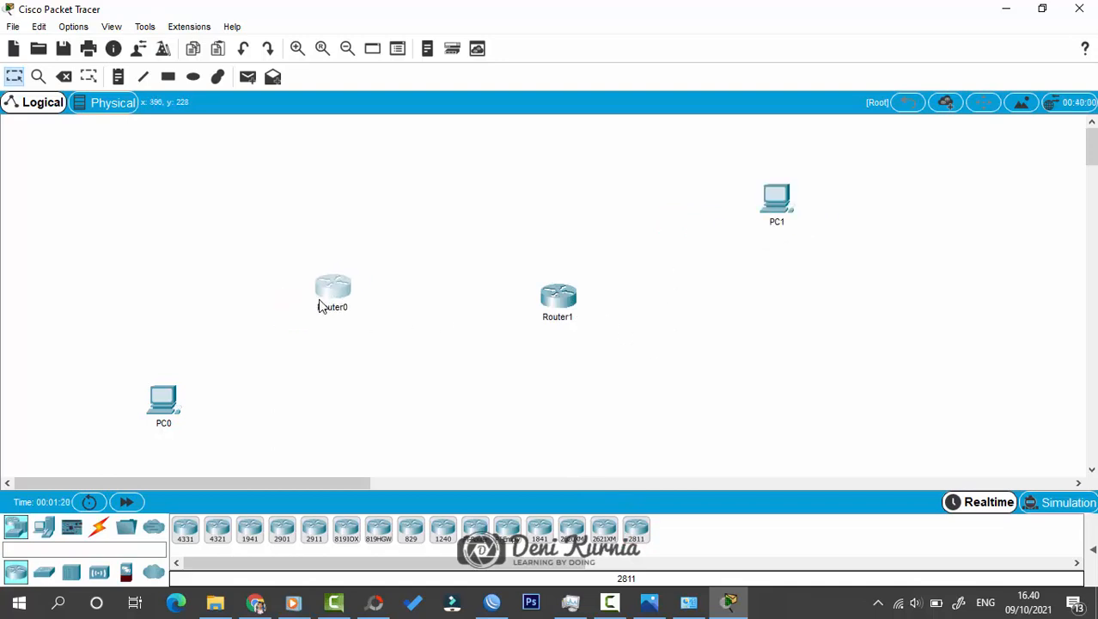
left_click(100, 527)
left_click_drag(567, 301, 609, 289)
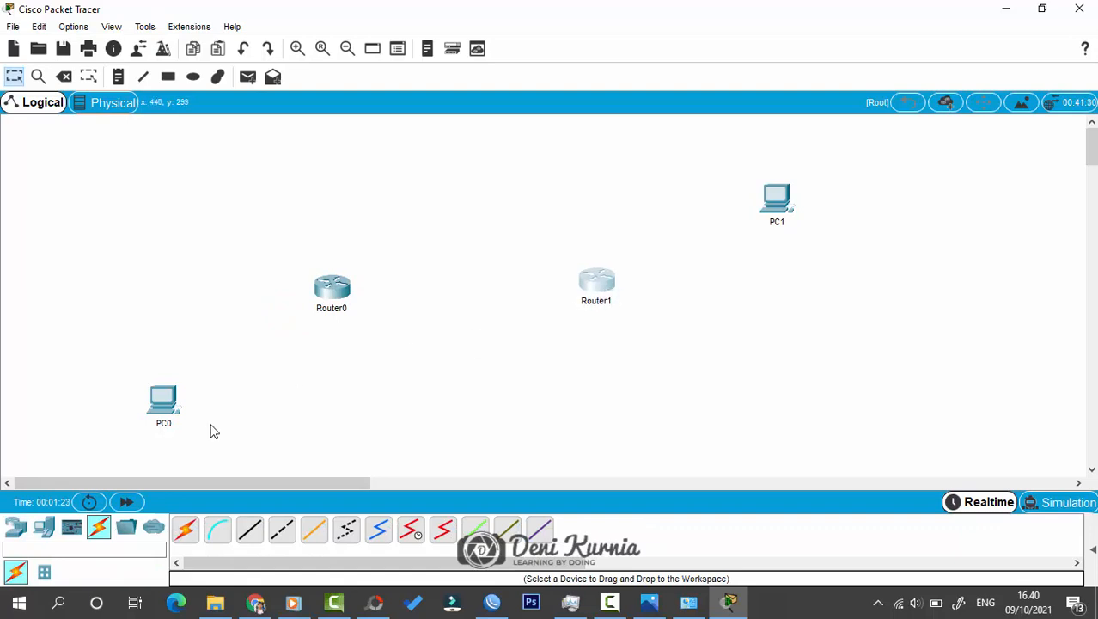
Cable PC0 to Router0, Router0 to Router1, and Router1 to PC1 using the automatic connection type.
left_click(186, 531)
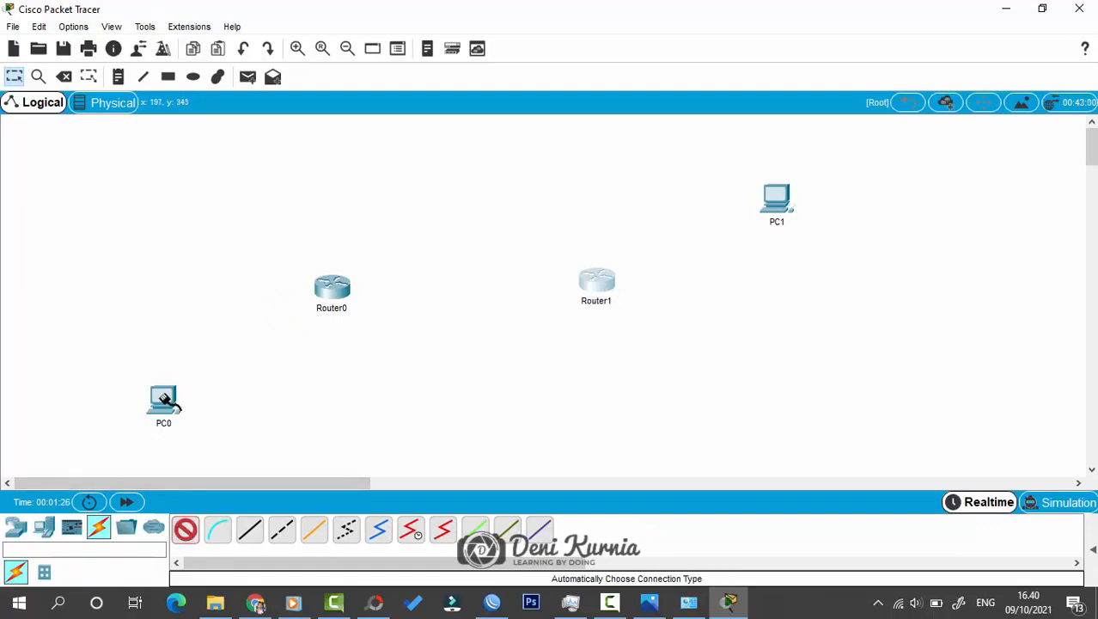
left_click(164, 397)
left_click(331, 297)
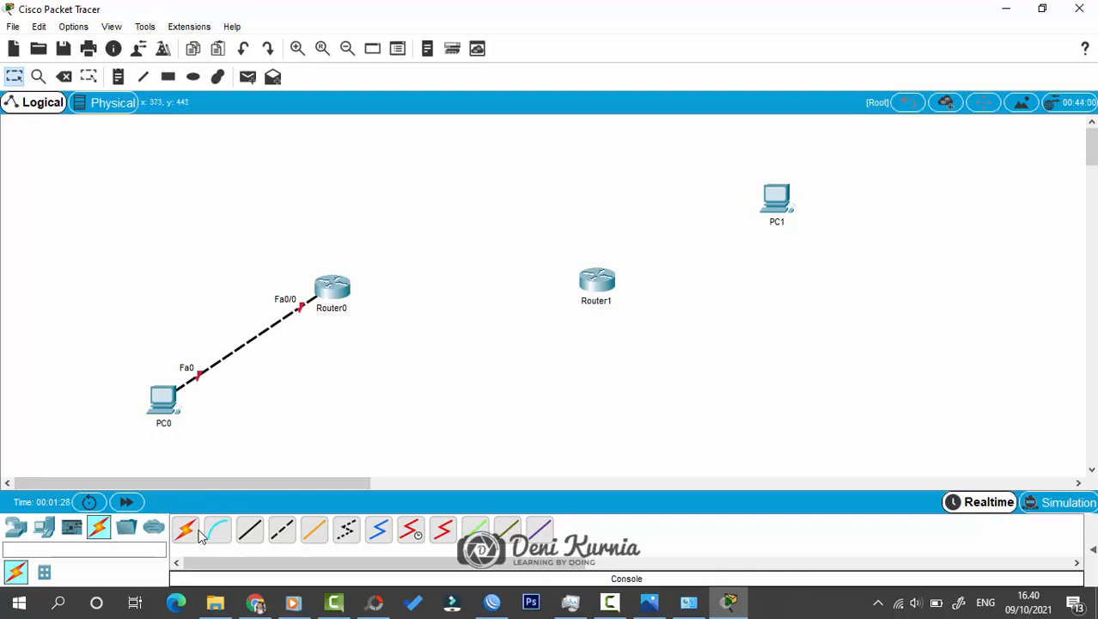
left_click(332, 289)
left_click(596, 281)
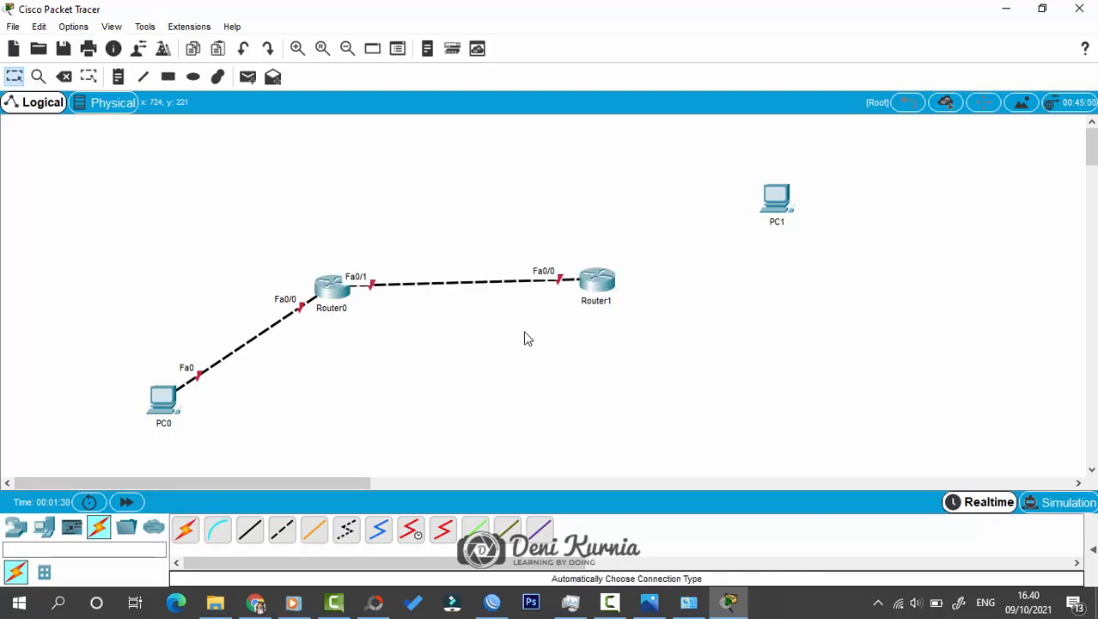
left_click(184, 530)
left_click(612, 286)
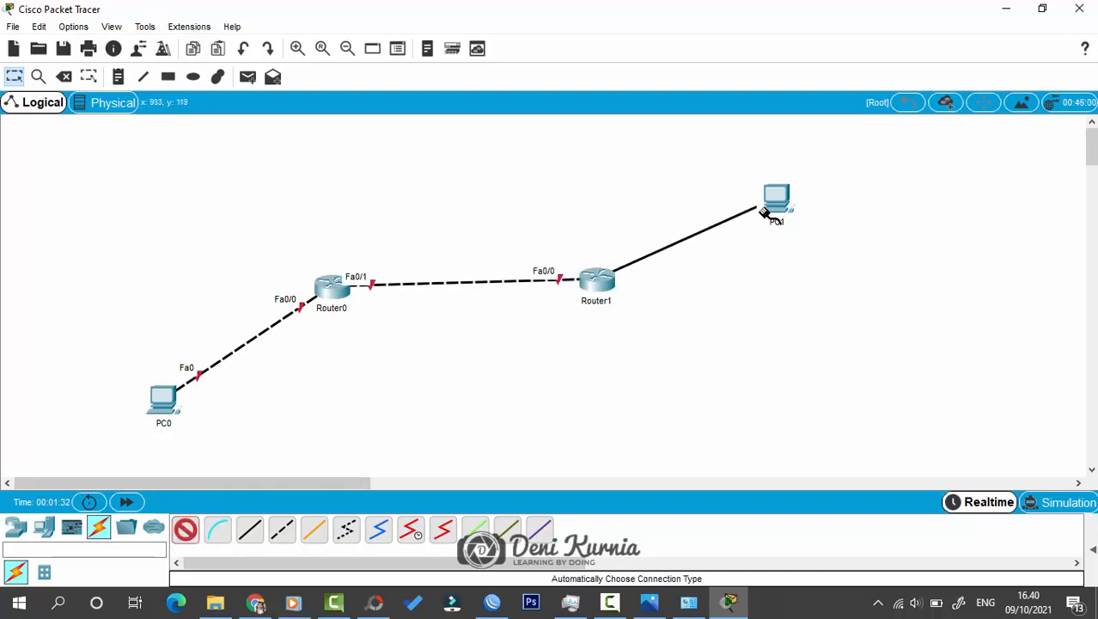
left_click(776, 217)
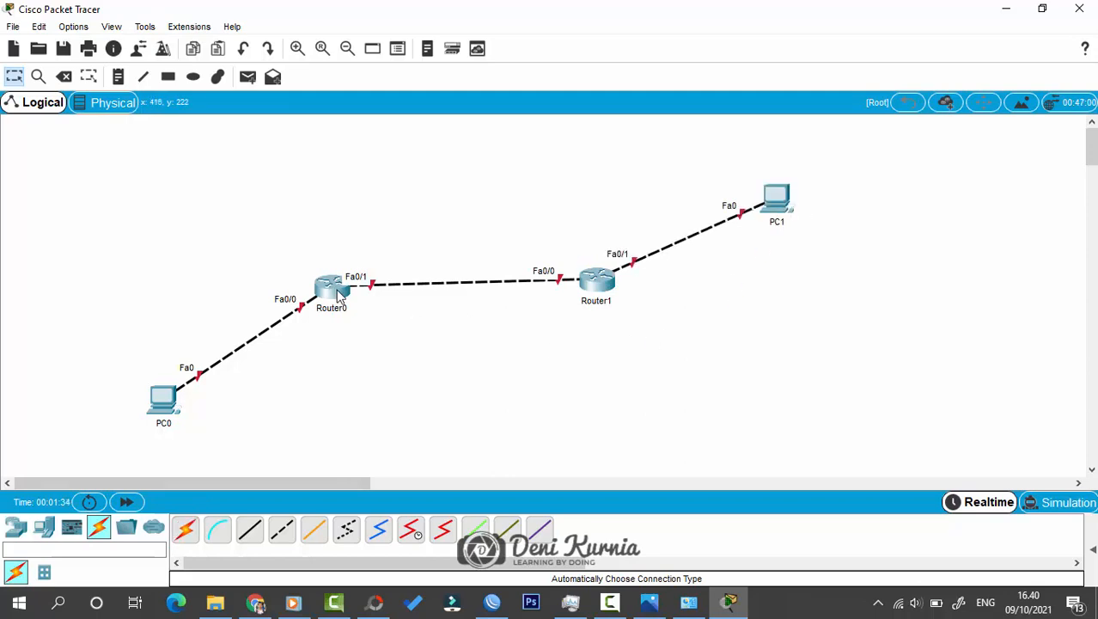
Shift both routers and PC0 slightly upward to tidy the cabled topology.
left_click_drag(336, 295, 341, 279)
left_click_drag(592, 295, 609, 284)
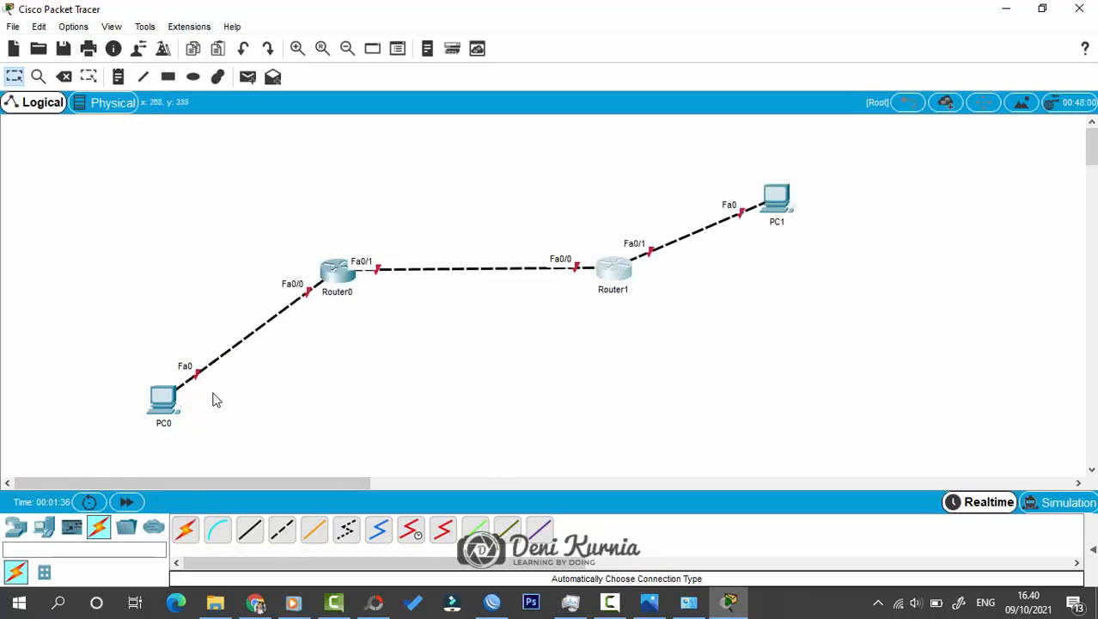
left_click_drag(172, 410, 170, 386)
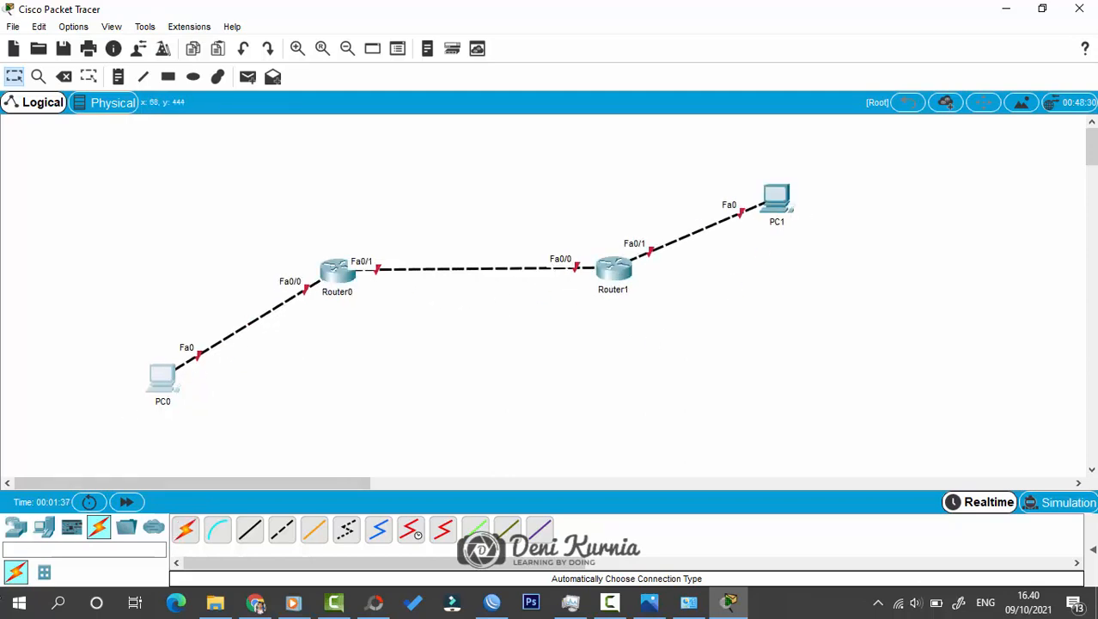
Open a blank Notepad document and move its window so that PC0 and Router0 stay uncovered.
left_click(19, 606)
type("note")
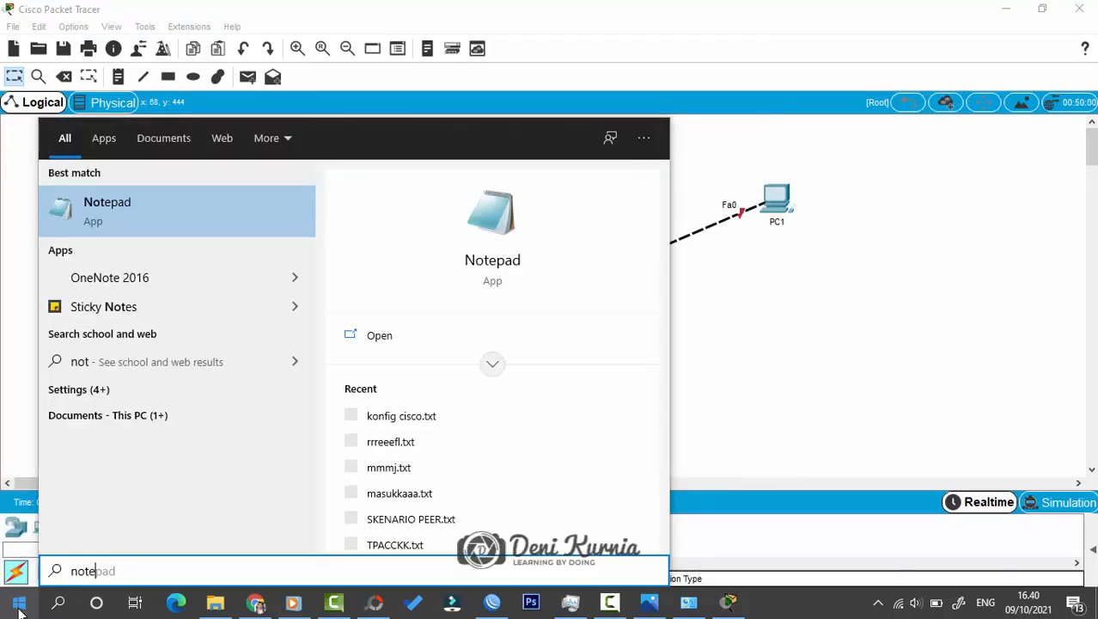
left_click(108, 212)
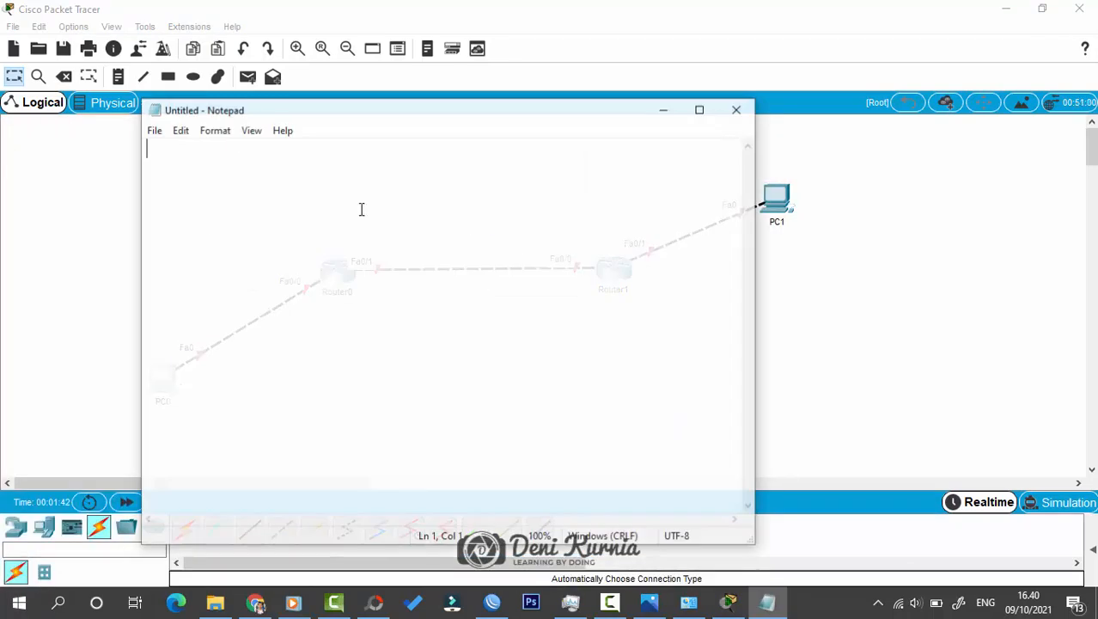
left_click_drag(554, 120, 873, 120)
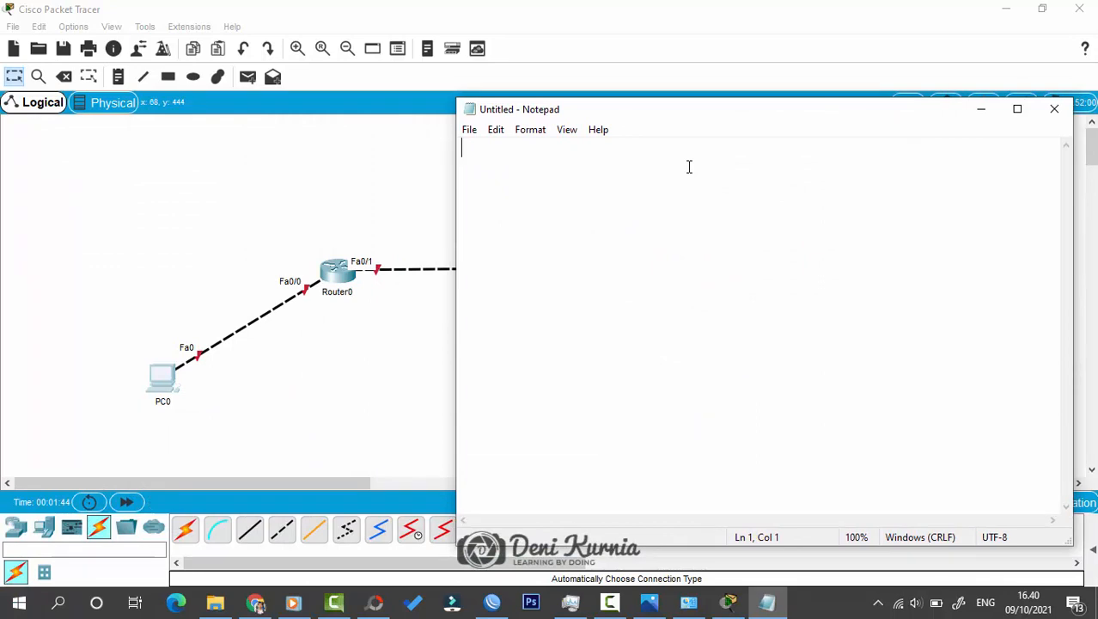
Write the heading TAHAPAN in the note, followed by the line "1. DESAIN TOPOLOGI".
type("TAHAPAN")
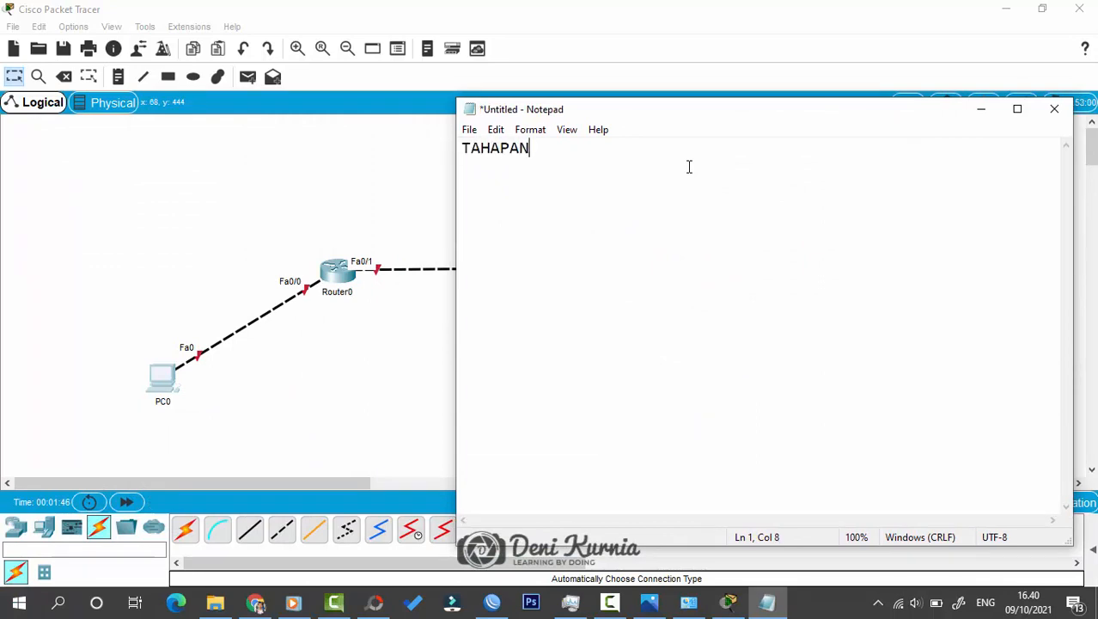
key("Return")
type("1. d")
key("BackSpace")
type("DESAIN")
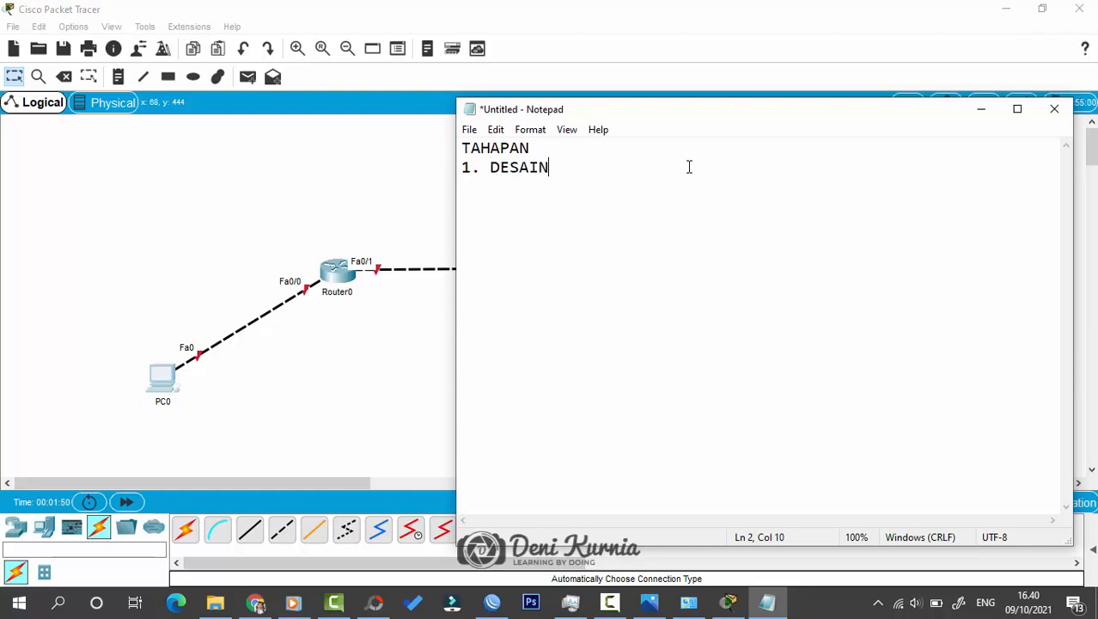
type(" TOPOLOGI")
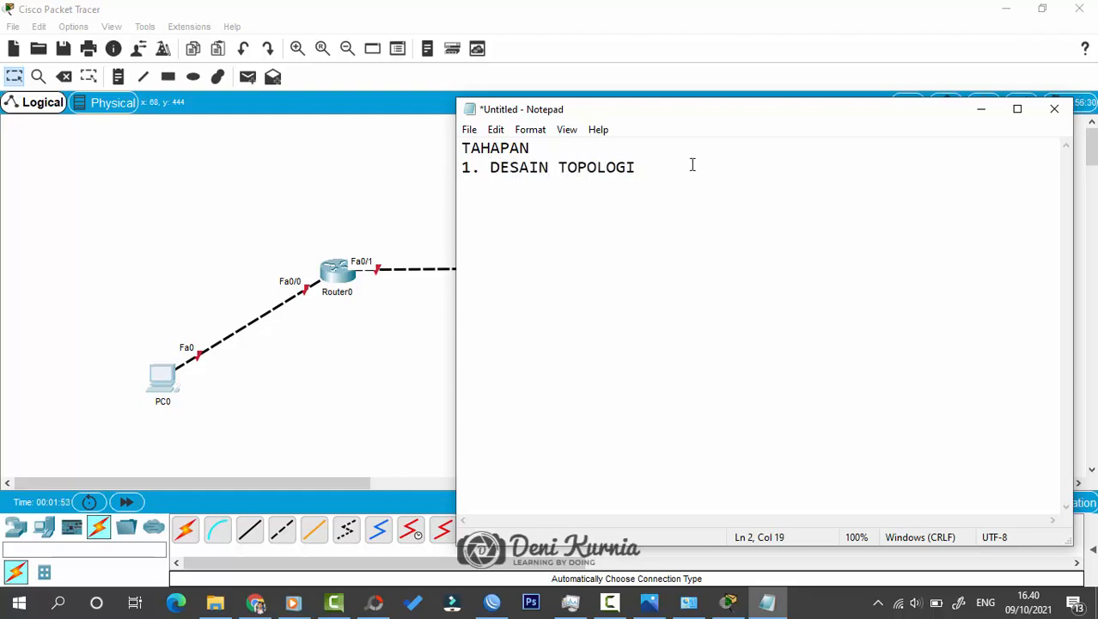
Move the Notepad window farther away from the topology and switch back to Packet Tracer.
left_click(618, 31)
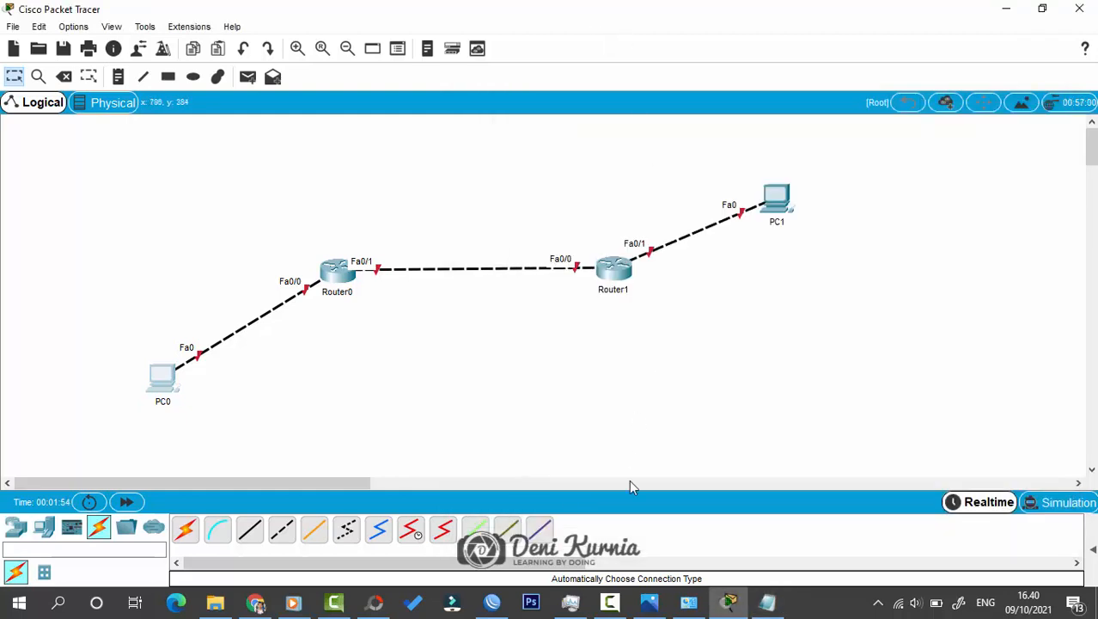
left_click(780, 609)
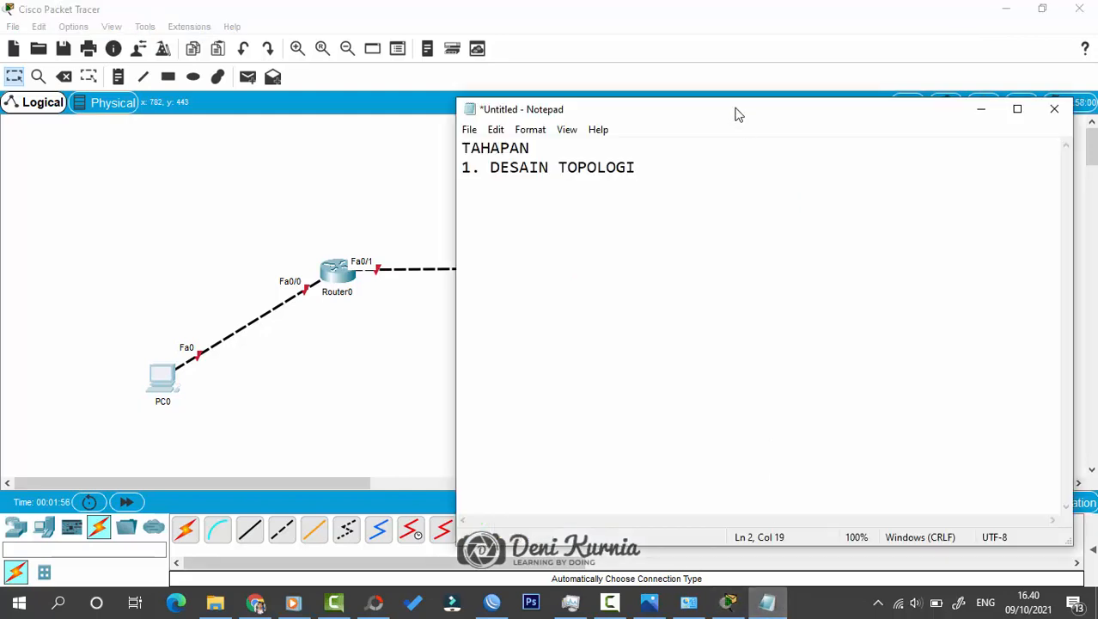
left_click_drag(735, 110, 854, 88)
left_click(774, 24)
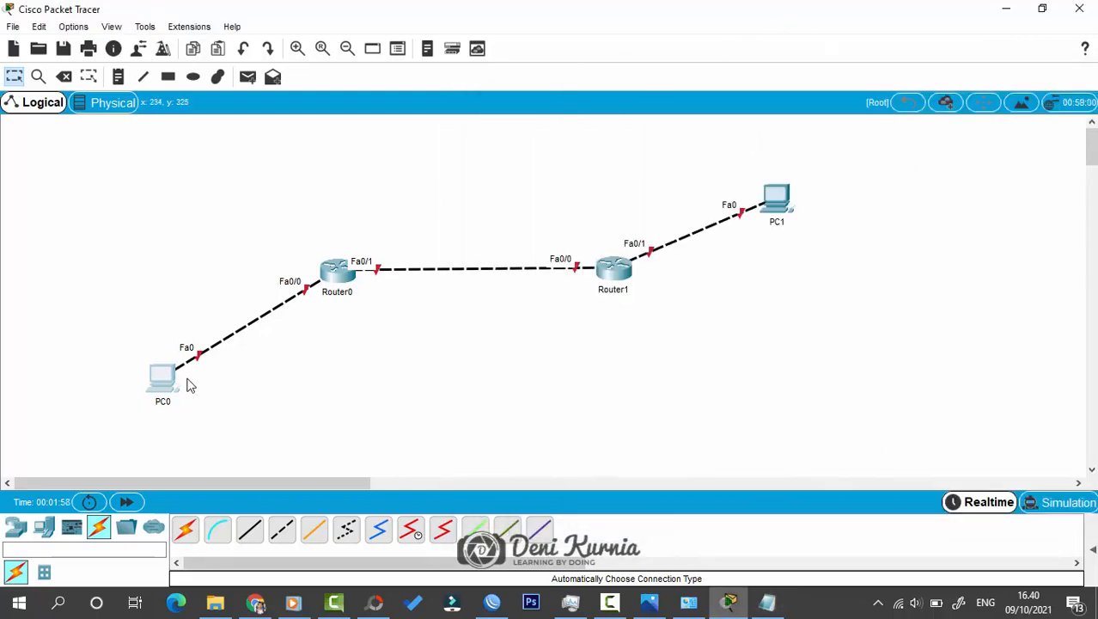
Rename PC0 to KOMPUTER 1, Router0 to R1, Router1 to R2 and PC1 to KOMPUTER 2.
left_click(168, 401)
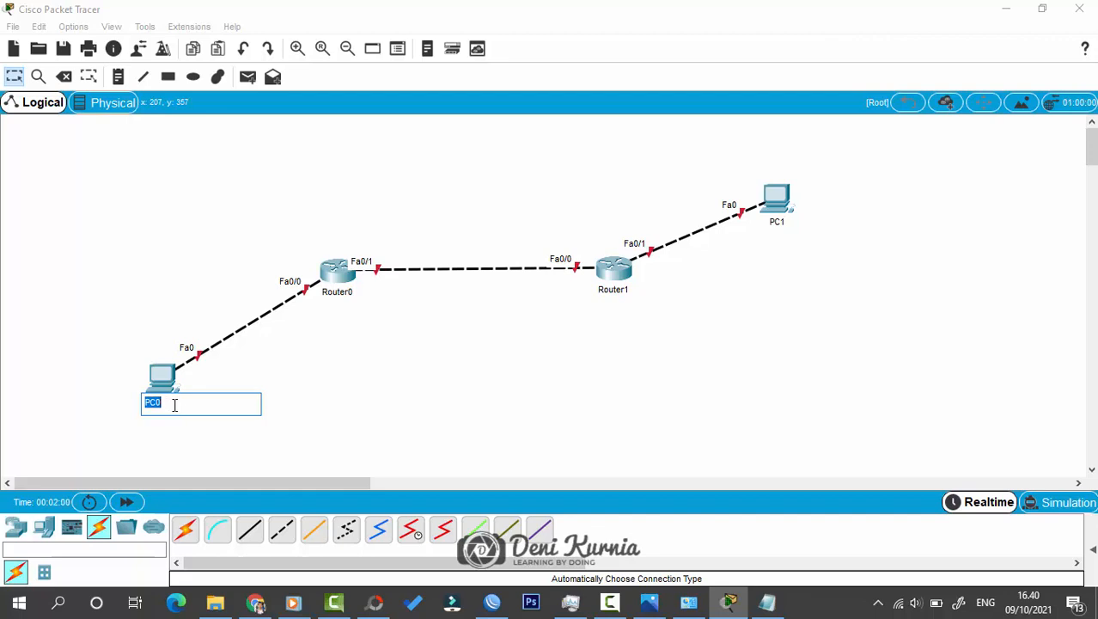
type("KOMPUTER 1")
left_click(345, 293)
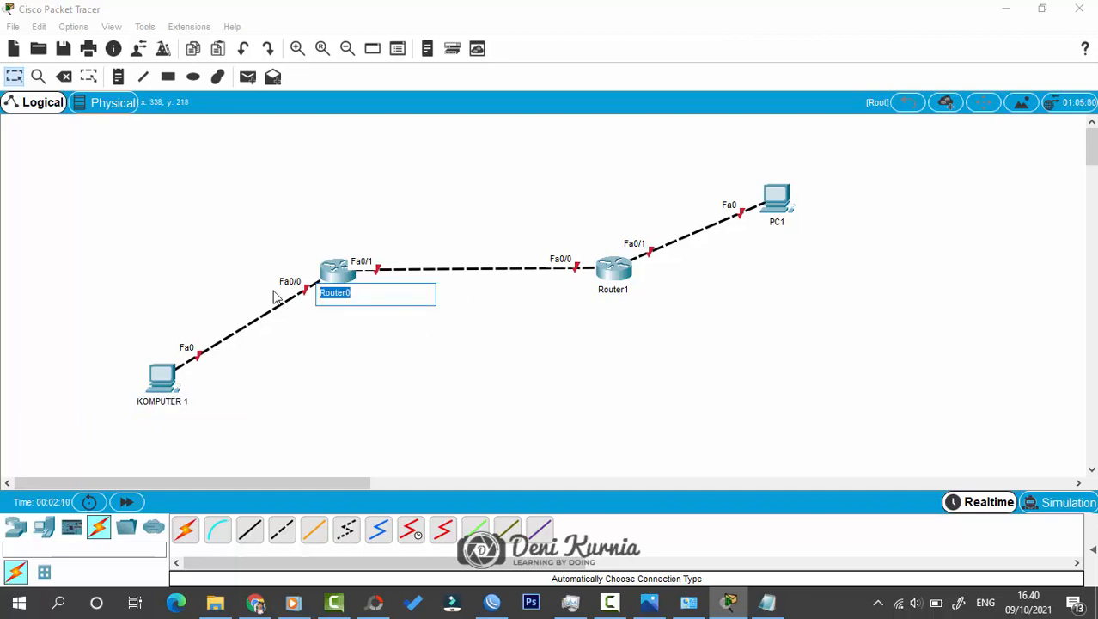
type("R1")
left_click(627, 291)
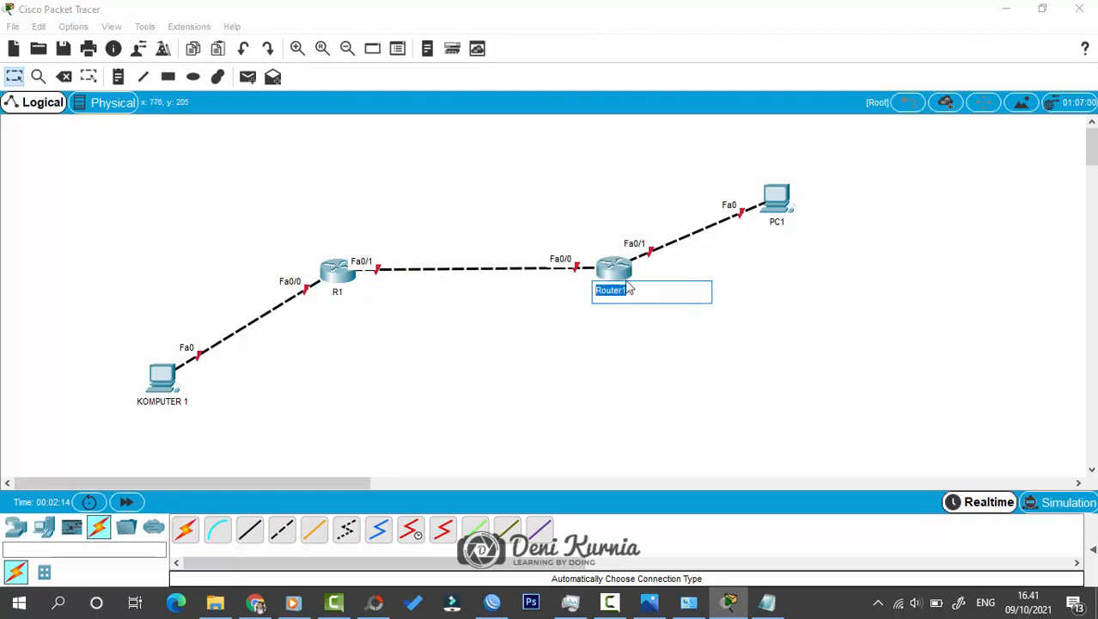
type("R2")
left_click(784, 223)
type("KOMP")
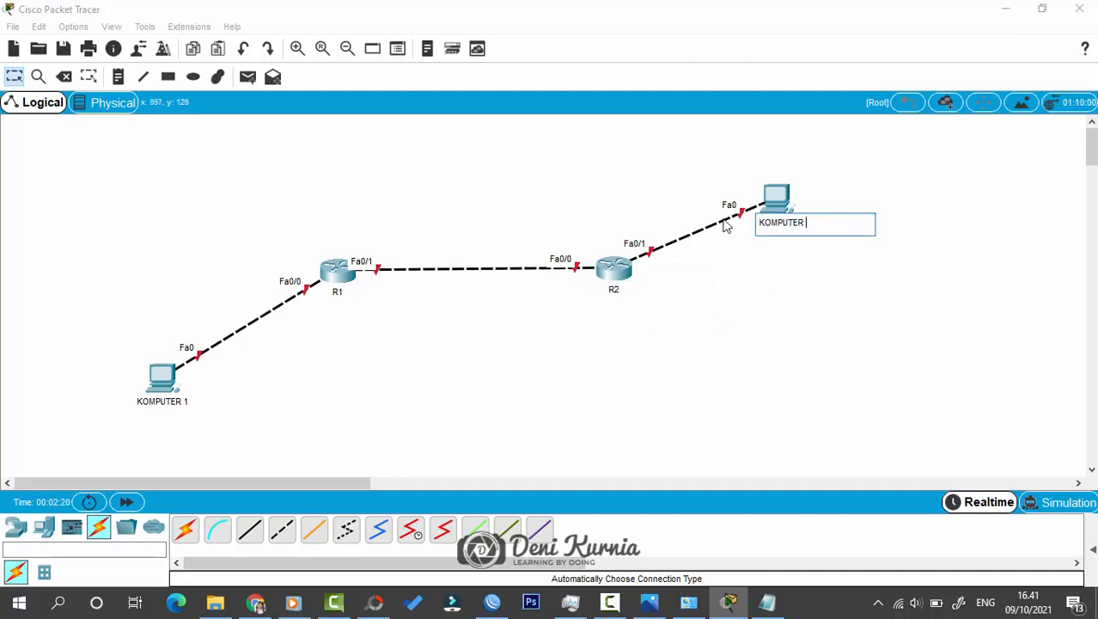
left_click(723, 295)
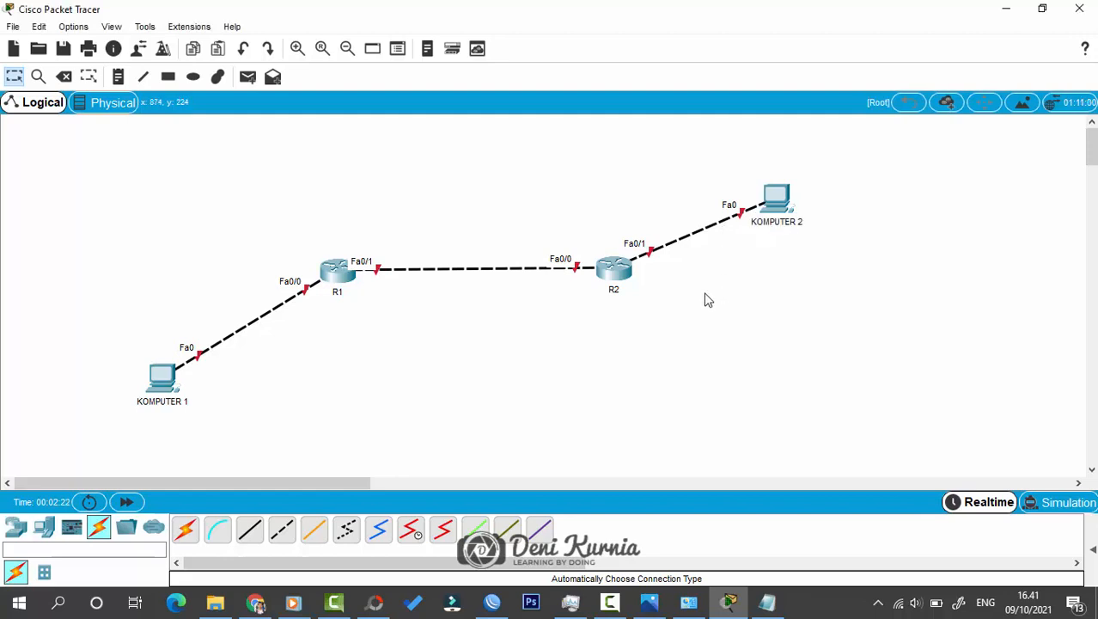
Line up R1 and R2 horizontally and move KOMPUTER 1 and KOMPUTER 2 farther outward.
left_click_drag(336, 289, 336, 302)
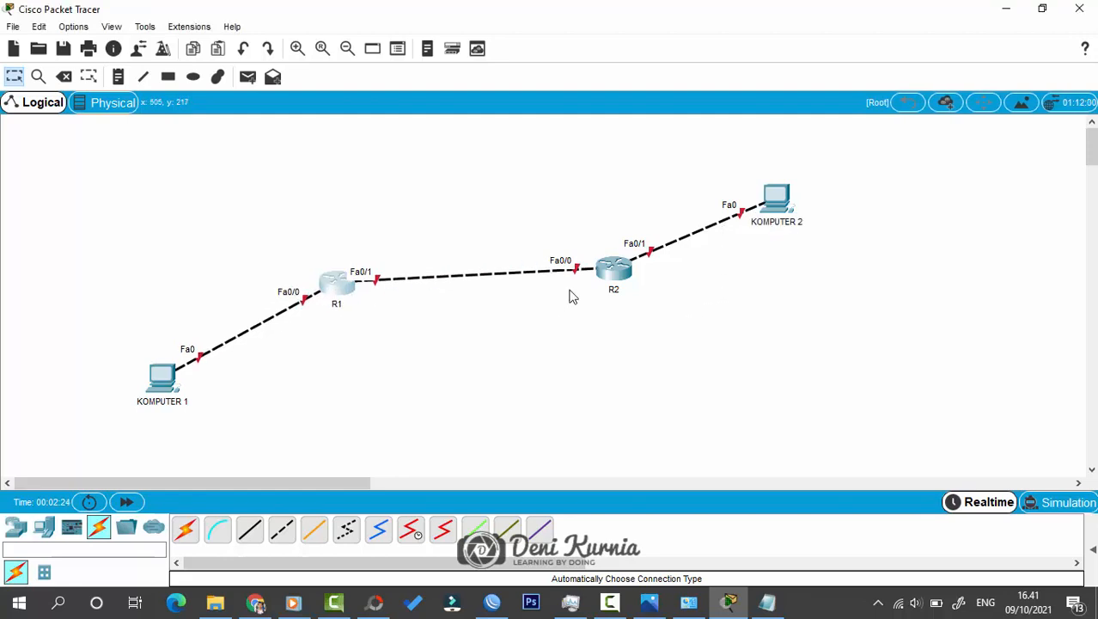
left_click_drag(626, 279, 657, 295)
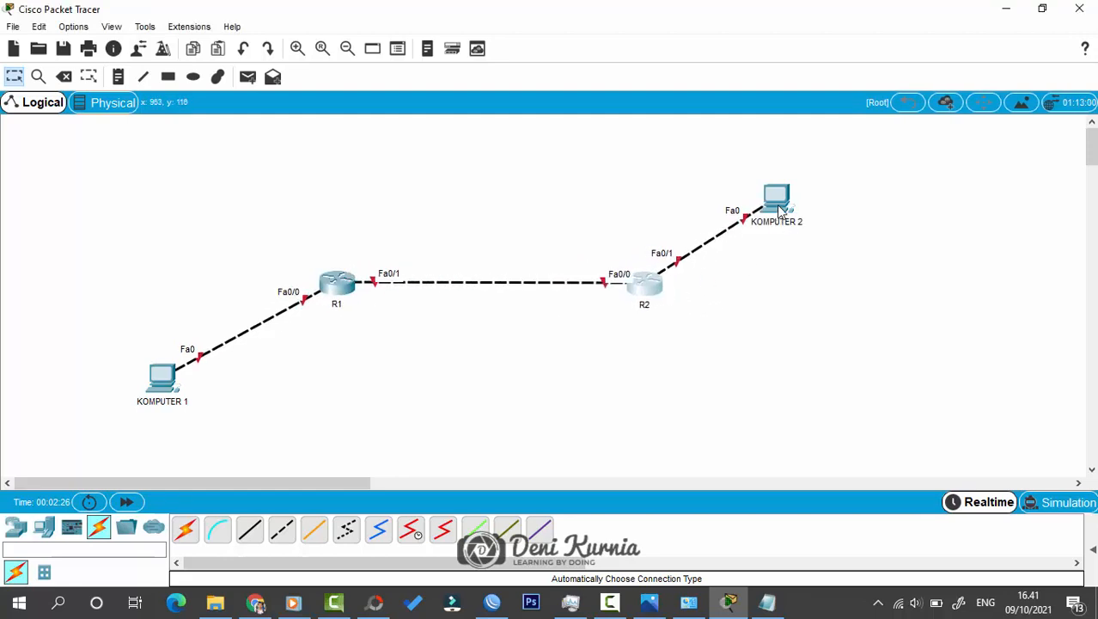
left_click_drag(777, 206, 851, 195)
left_click_drag(165, 379, 139, 383)
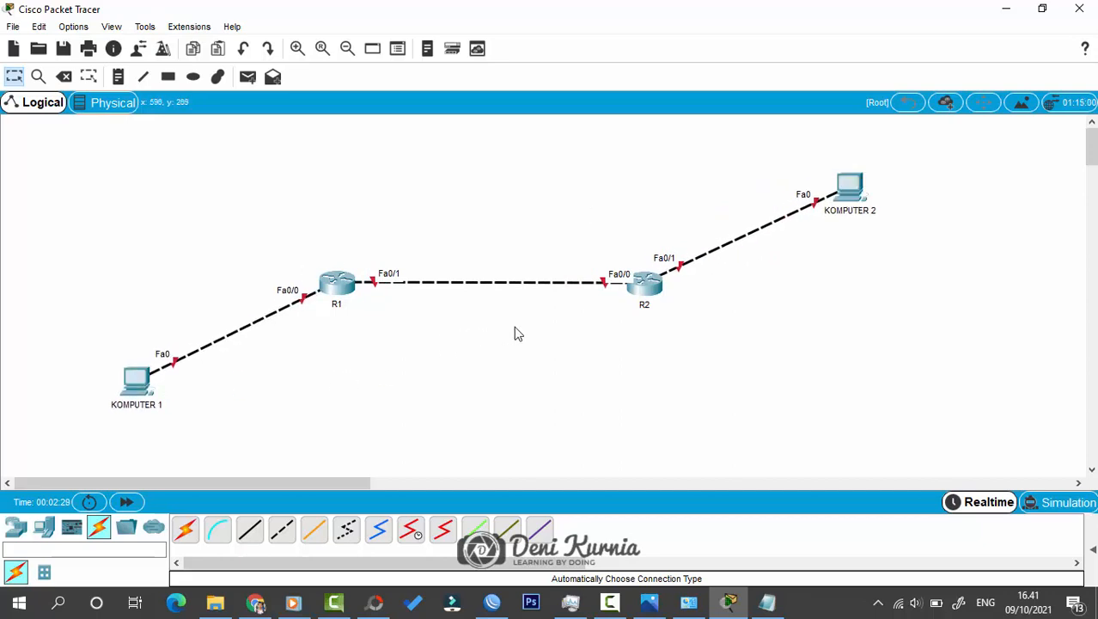
Switch to Notepad and add the line "2. PENGALAMATAN IP ADDRESS" to the list of stages.
left_click(777, 610)
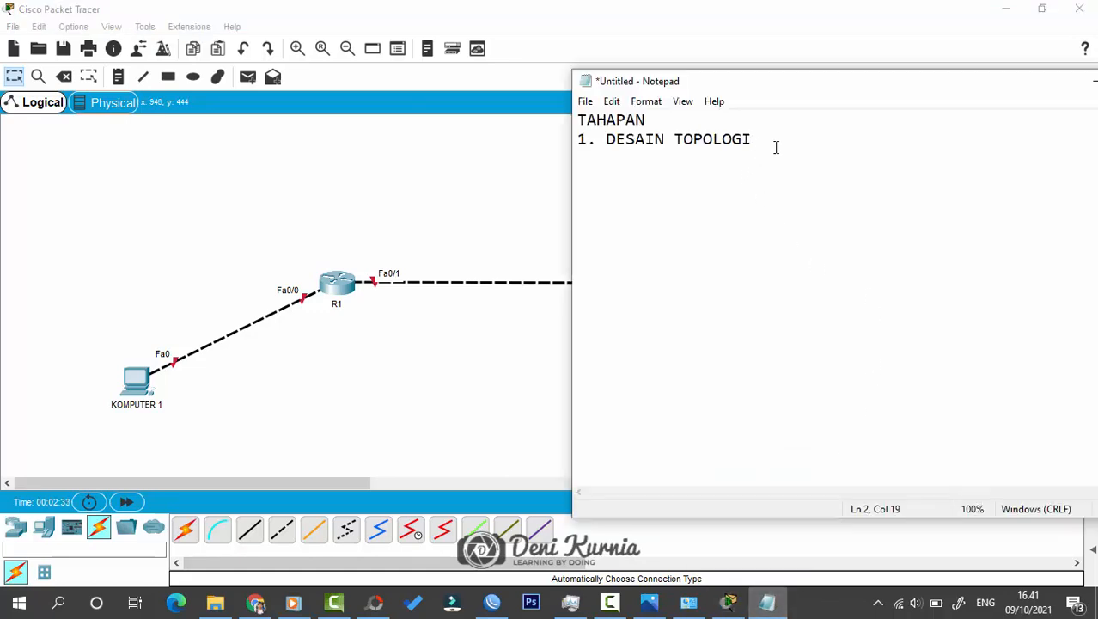
type("2. PENGALAM")
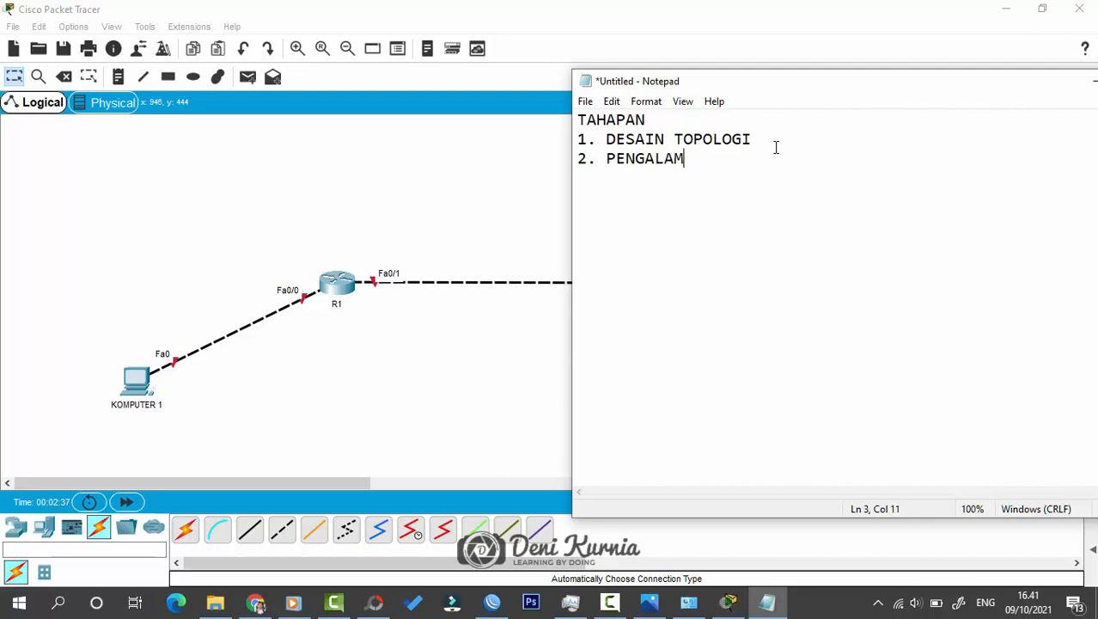
type("ATAN IP ADDRESS")
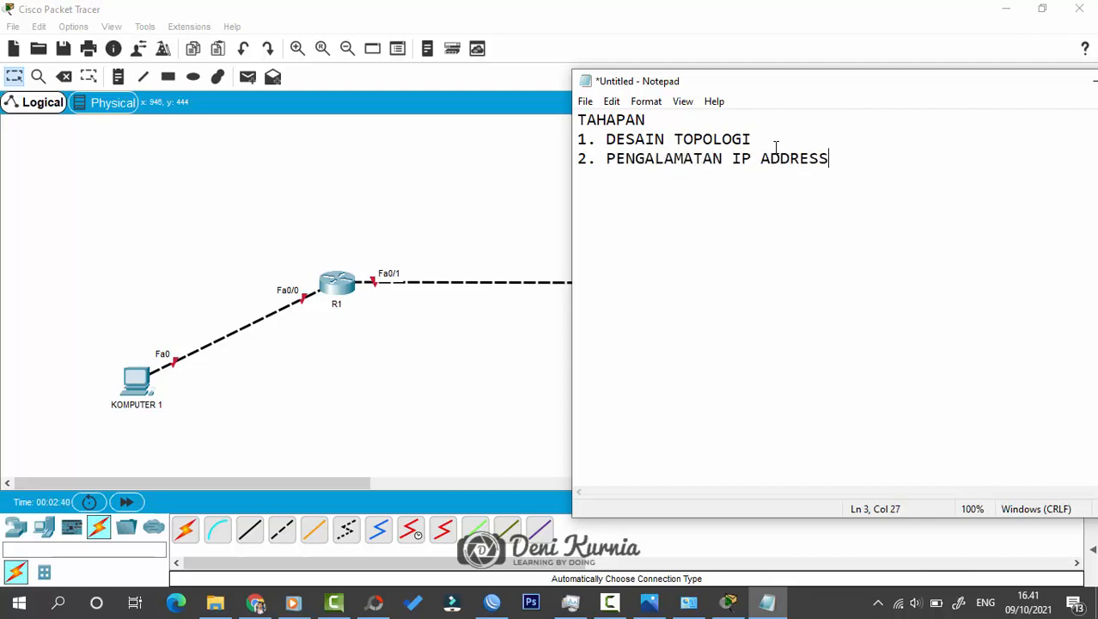
Start a third numbered line "3." in the list of stages and switch back to Packet Tracer.
key("Return")
type("3.")
left_click(676, 5)
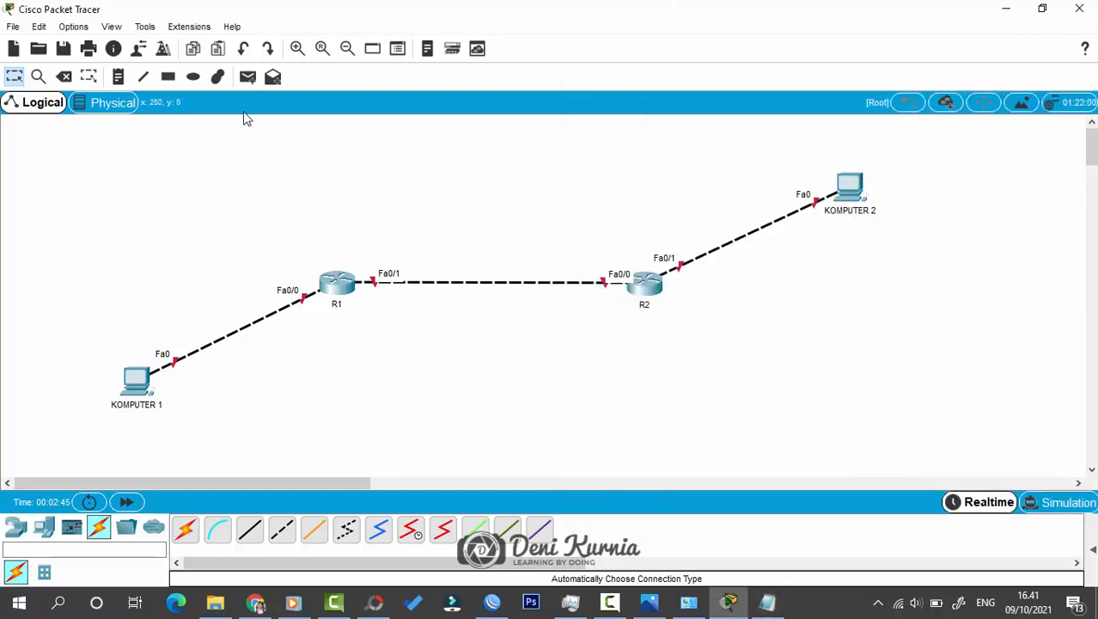
Consult the reference diagram 00-1.jpg and place a note reading 100.100.100.2/27 beneath KOMPUTER 1.
left_click(120, 79)
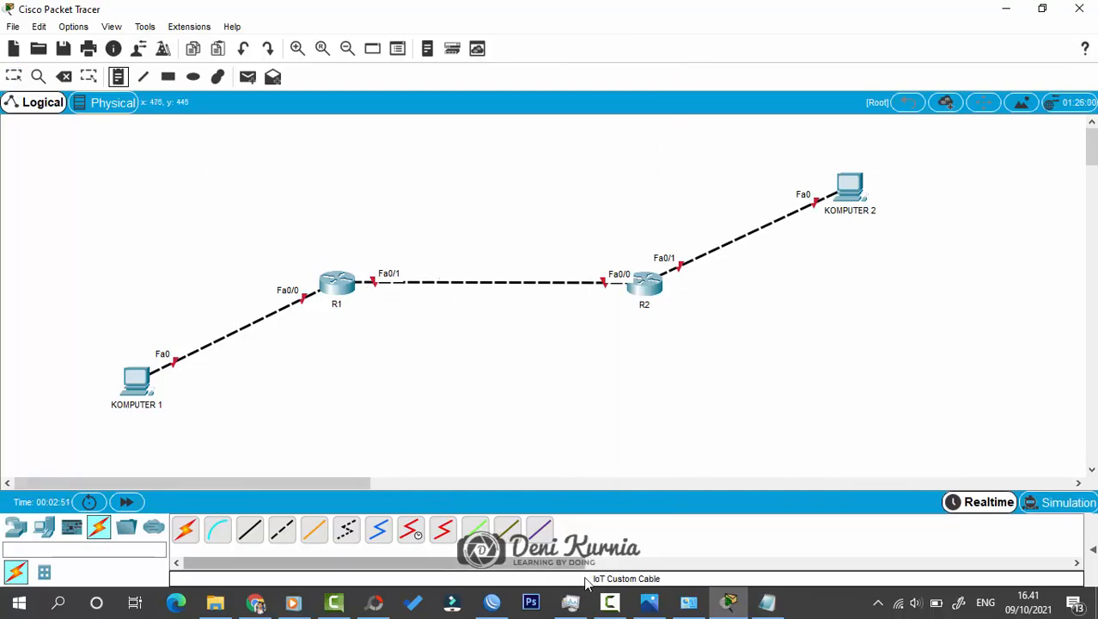
left_click(648, 604)
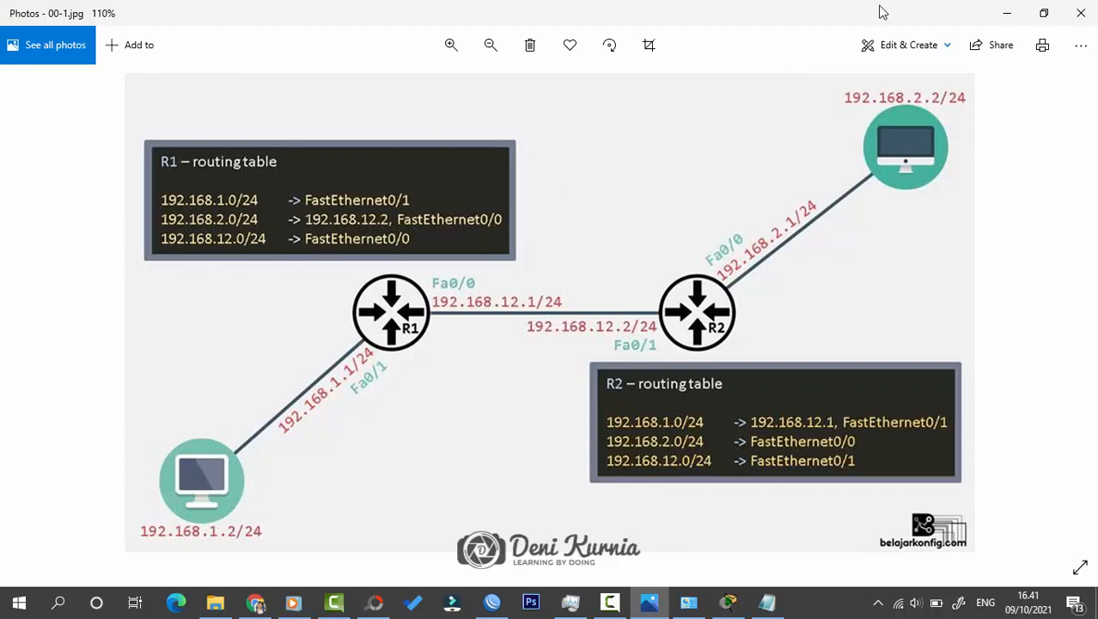
left_click(1007, 17)
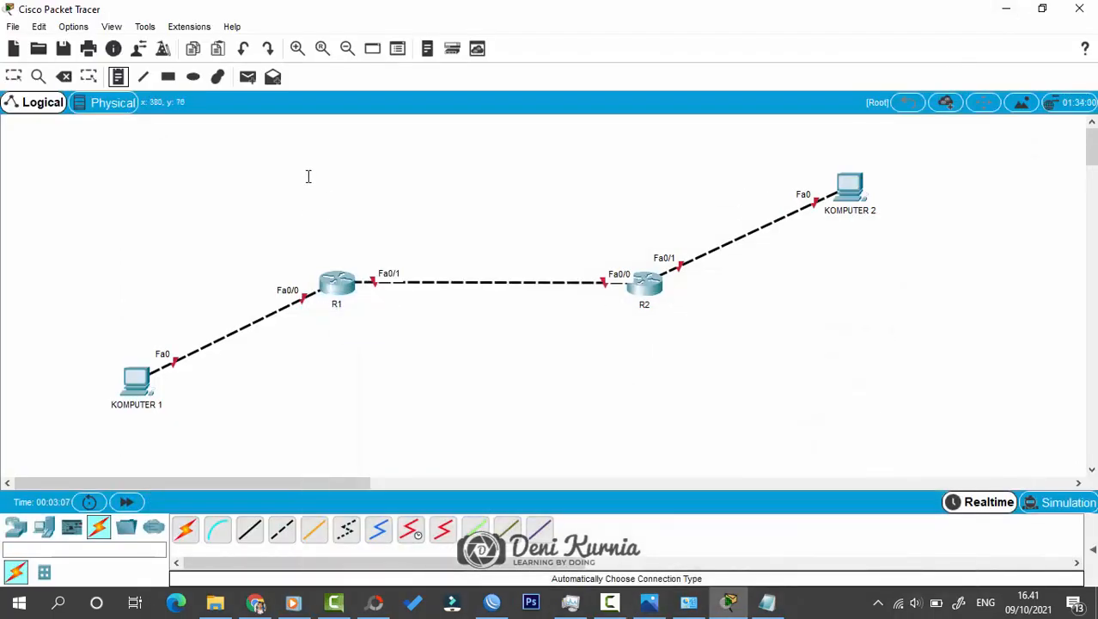
left_click(103, 412)
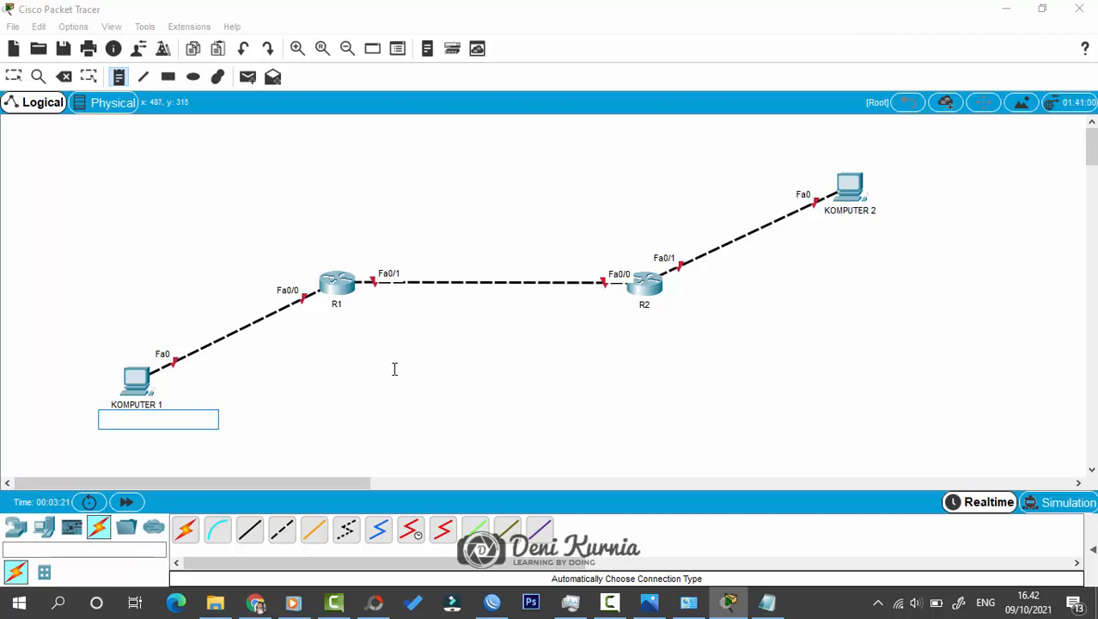
type("100.100.100.2/27")
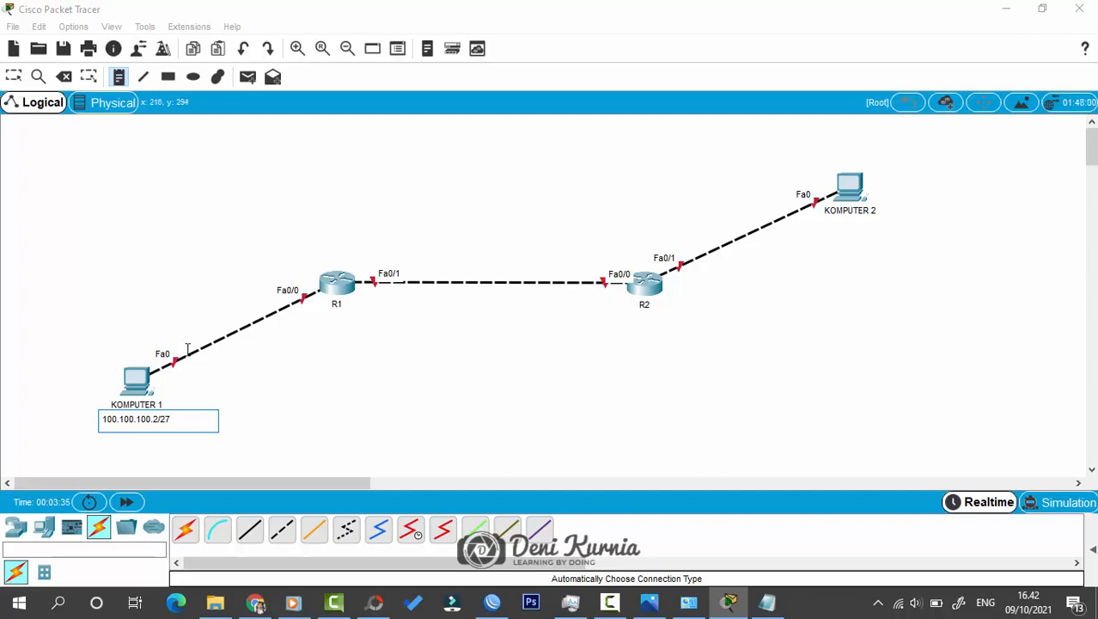
Place the note 100.100.100.1/27 above R1's Fa0/0 label and center the address note under KOMPUTER 1.
left_click(253, 275)
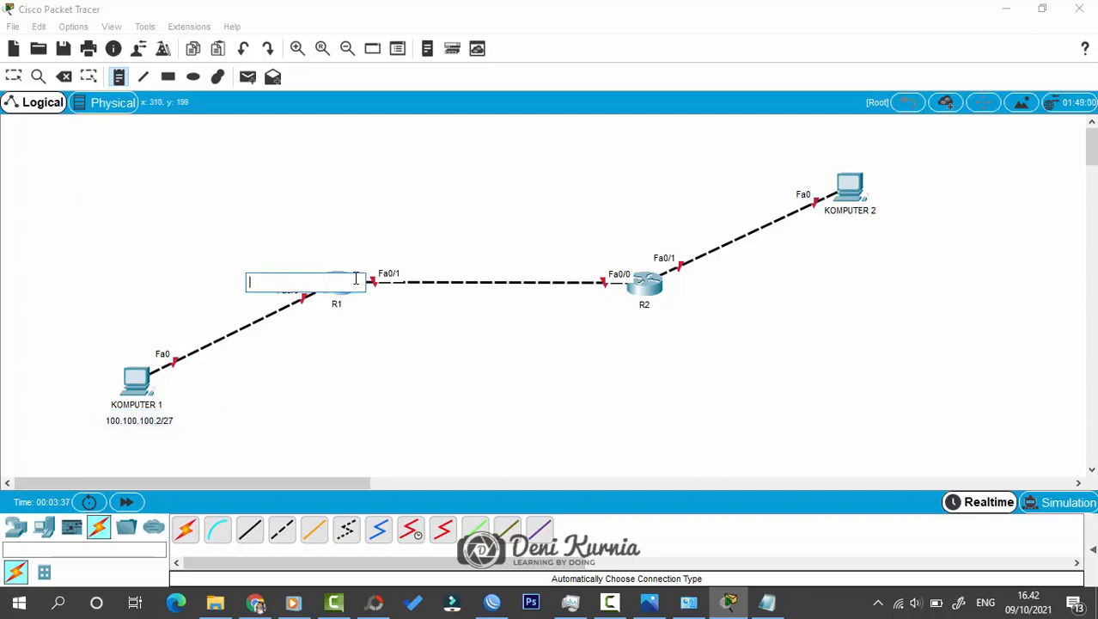
type("100.100.100.")
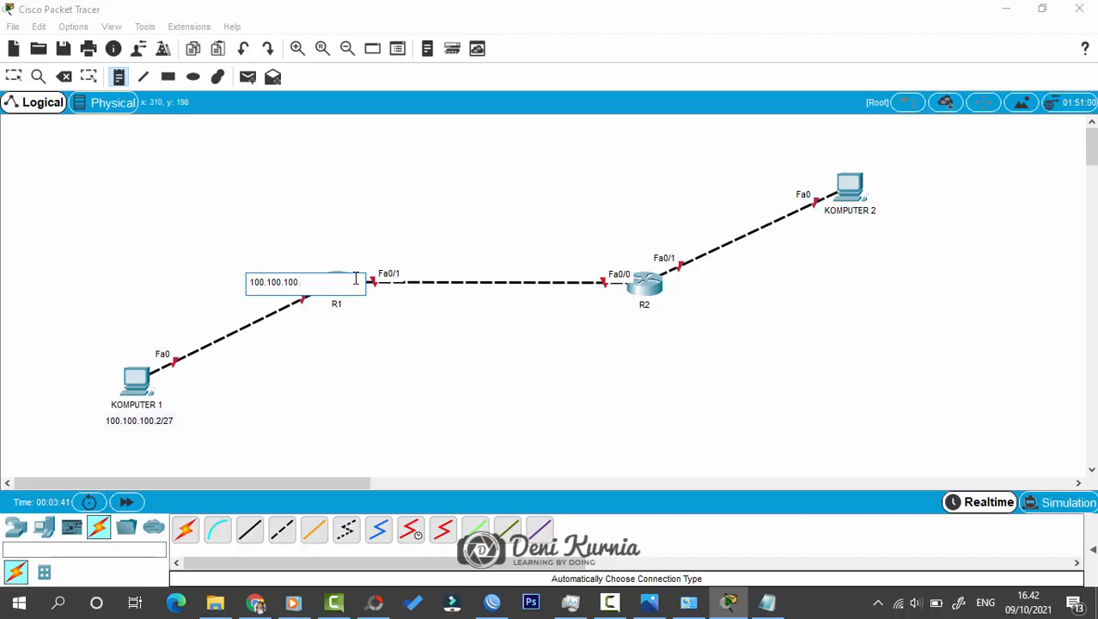
type("7")
key("Escape")
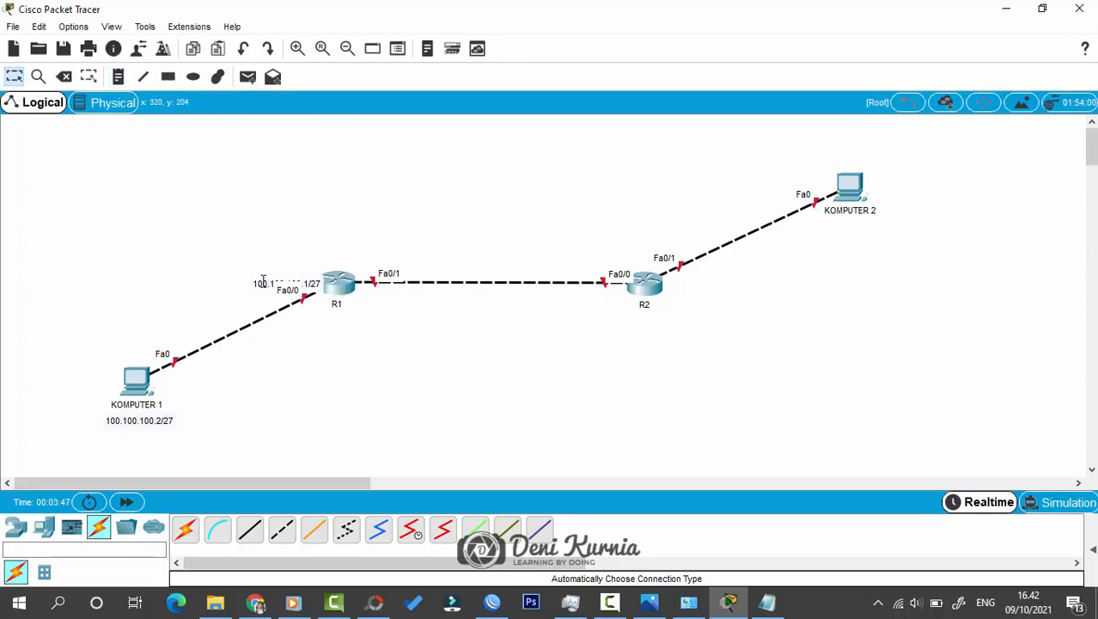
left_click_drag(263, 280, 246, 274)
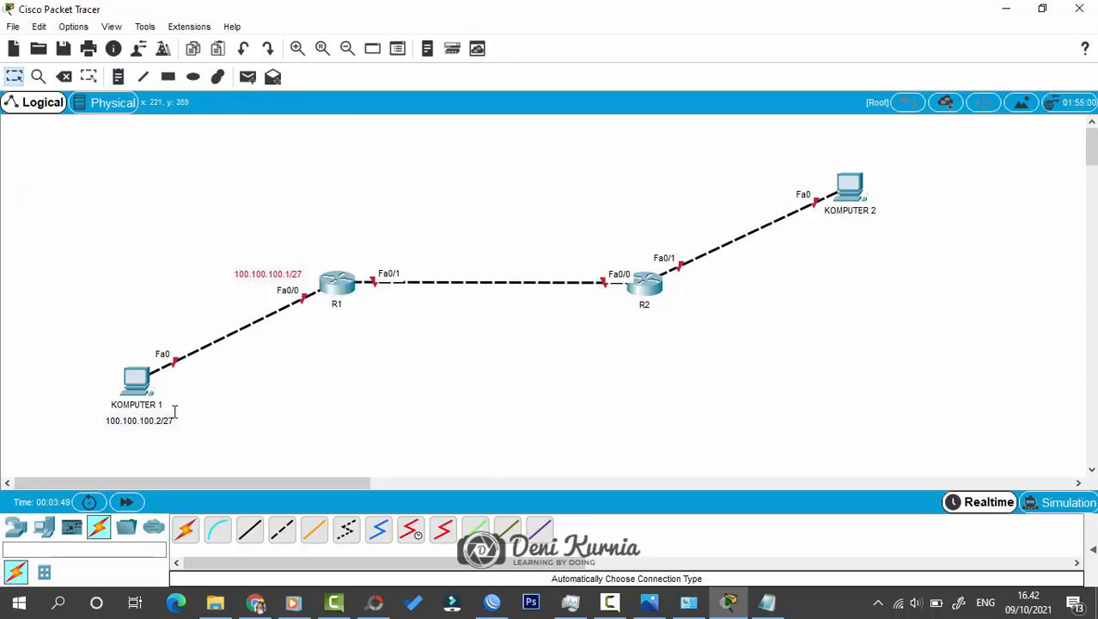
left_click_drag(166, 415, 159, 417)
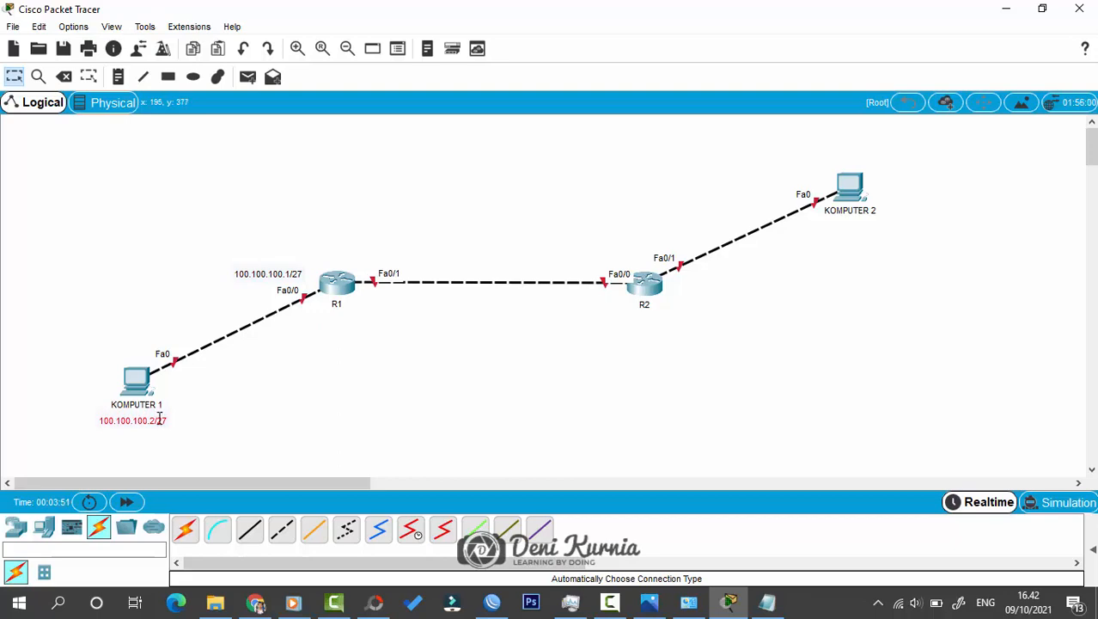
Add a note reading 150.150.150.1/29 above R1's Fa0/1 port.
key("n")
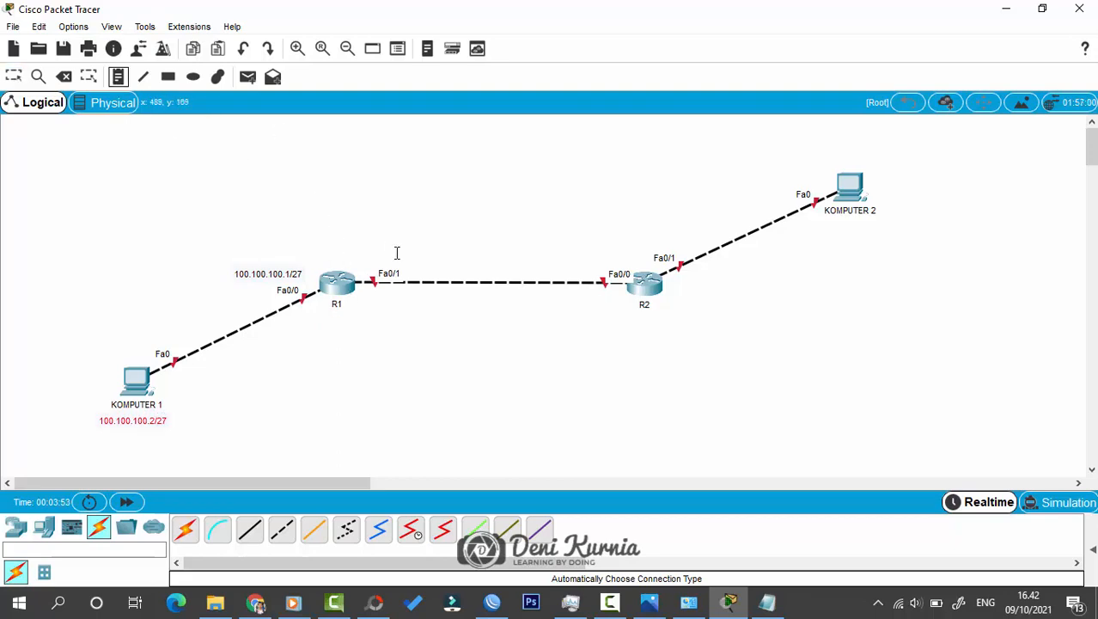
left_click(366, 258)
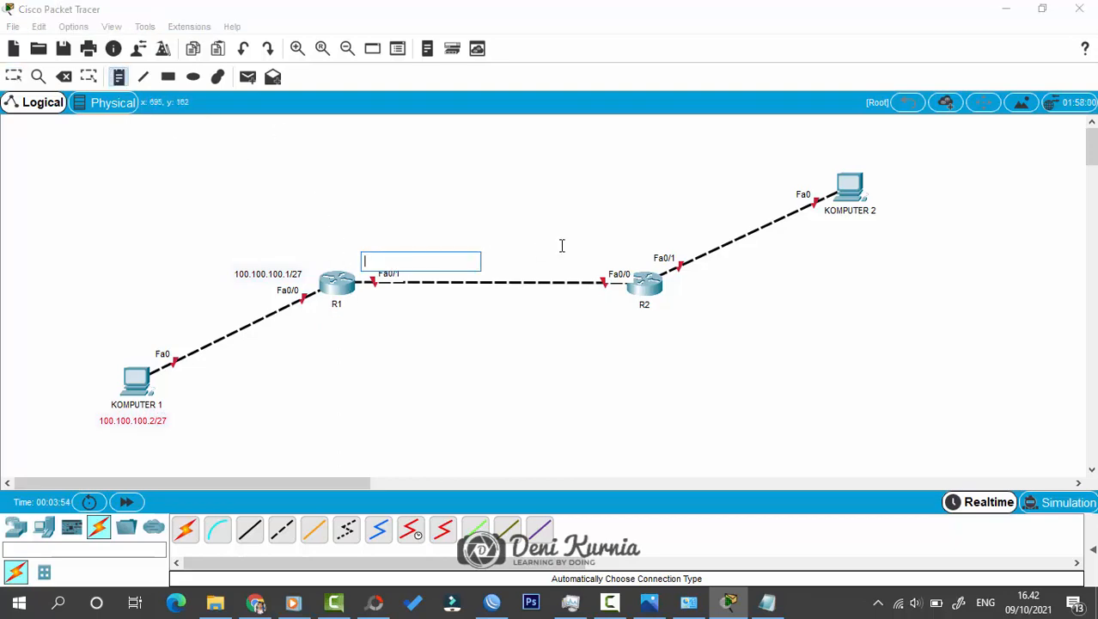
type("150.")
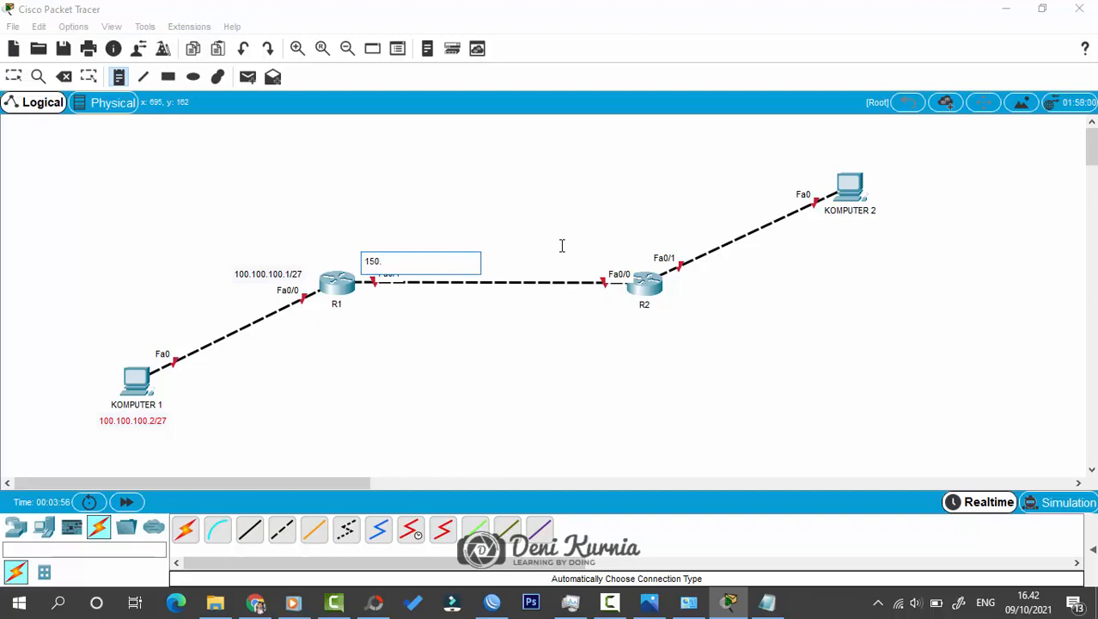
type("150.150.1/29")
Add the note 150.150.150.2/29 below R2's Fa0/0 port and adjust both notes along the R1–R2 link.
left_click(546, 292)
type("1")
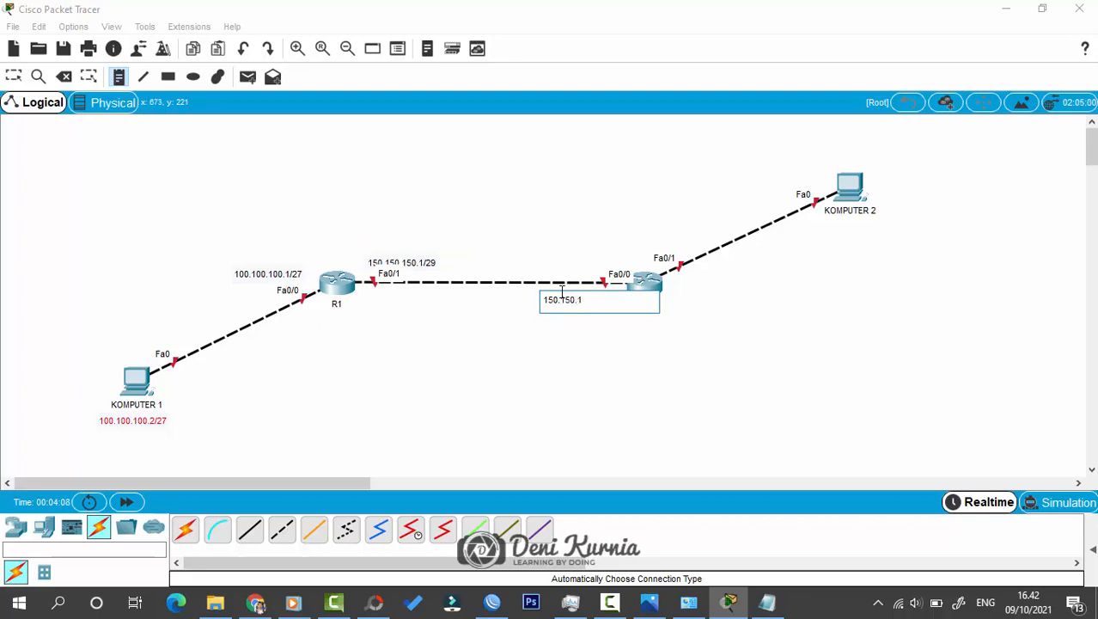
type("50.150.150.2/29")
key("Escape")
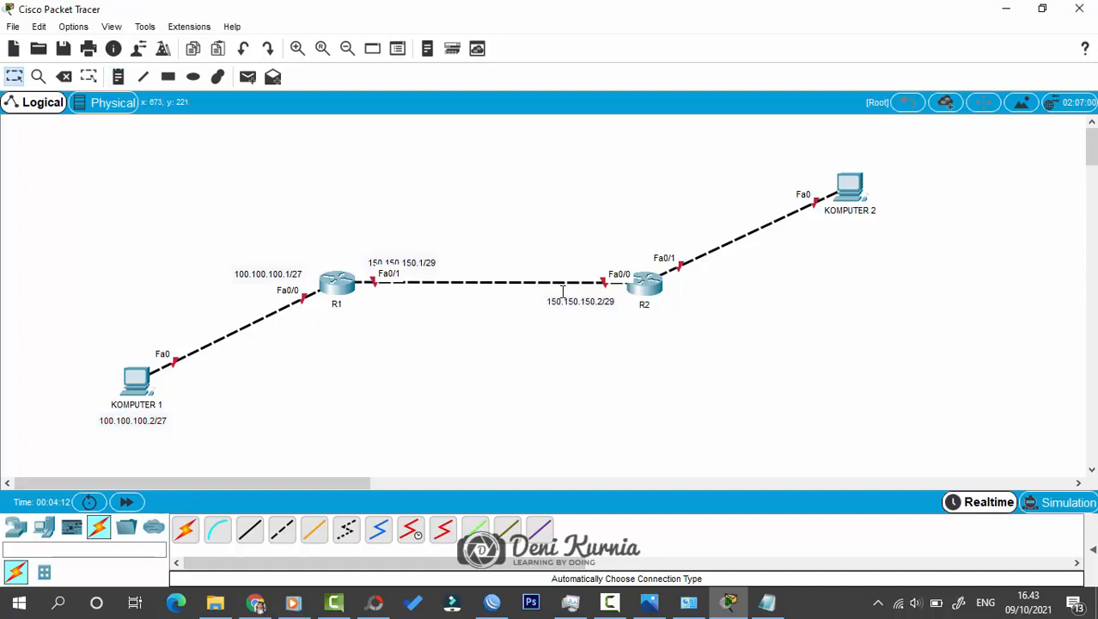
left_click_drag(577, 296, 575, 289)
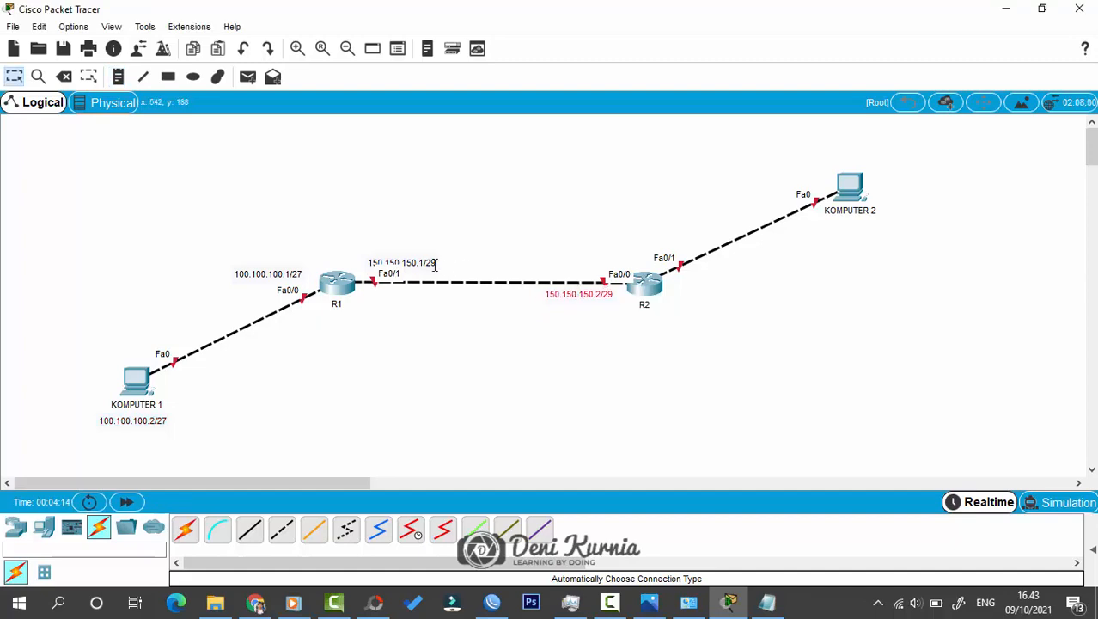
left_click_drag(432, 264, 432, 259)
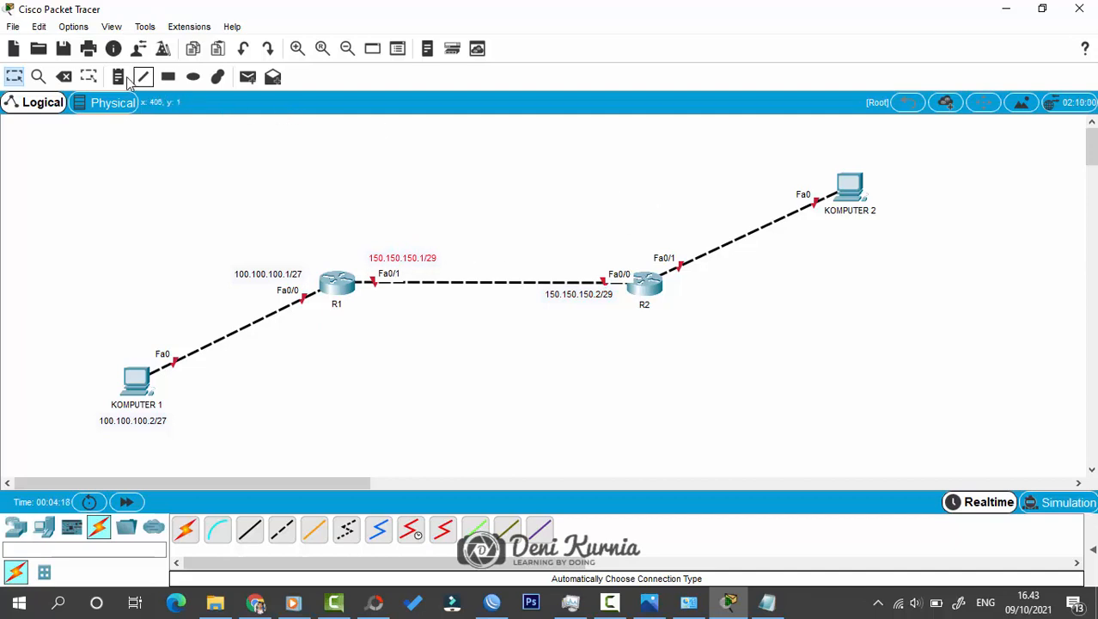
Add a note reading 200.200.200.1/28 above R2's Fa0/1 port.
key("n")
left_click(655, 239)
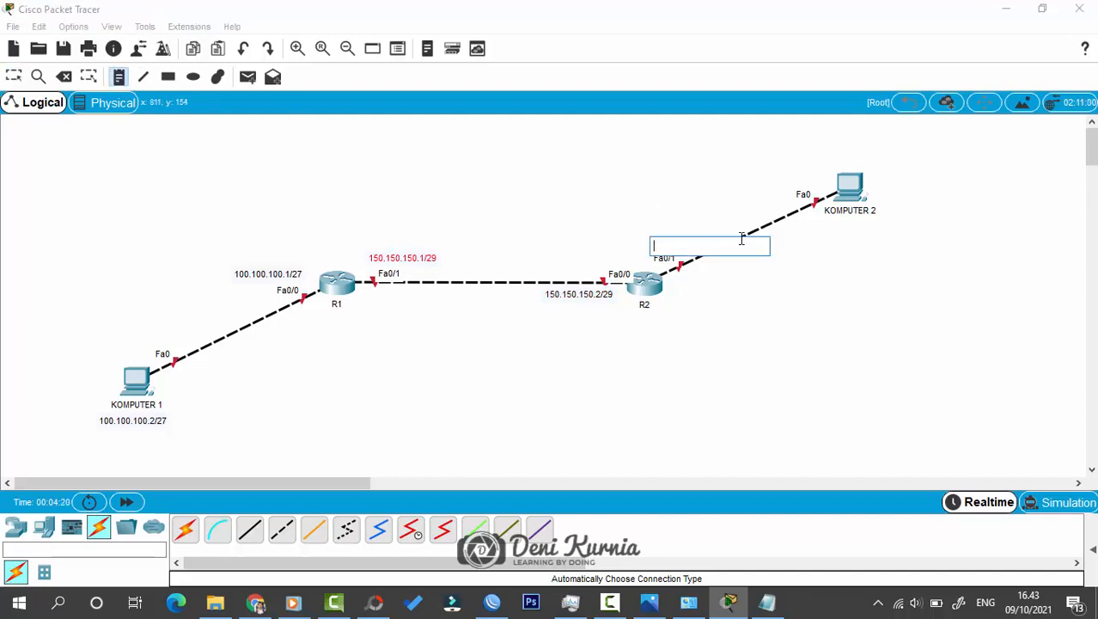
type("200.200")
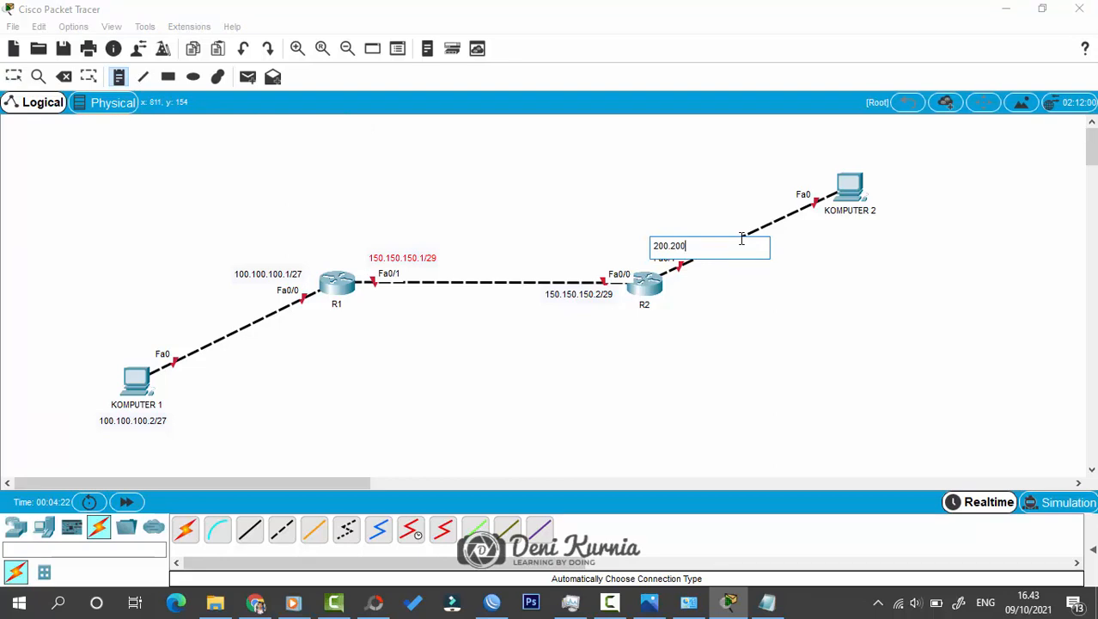
type(".200.1/28")
Add the note 200.200.200.2/28 beside KOMPUTER 2 and shift it and R2's Fa0/1 address note clear of the link.
left_click(799, 172)
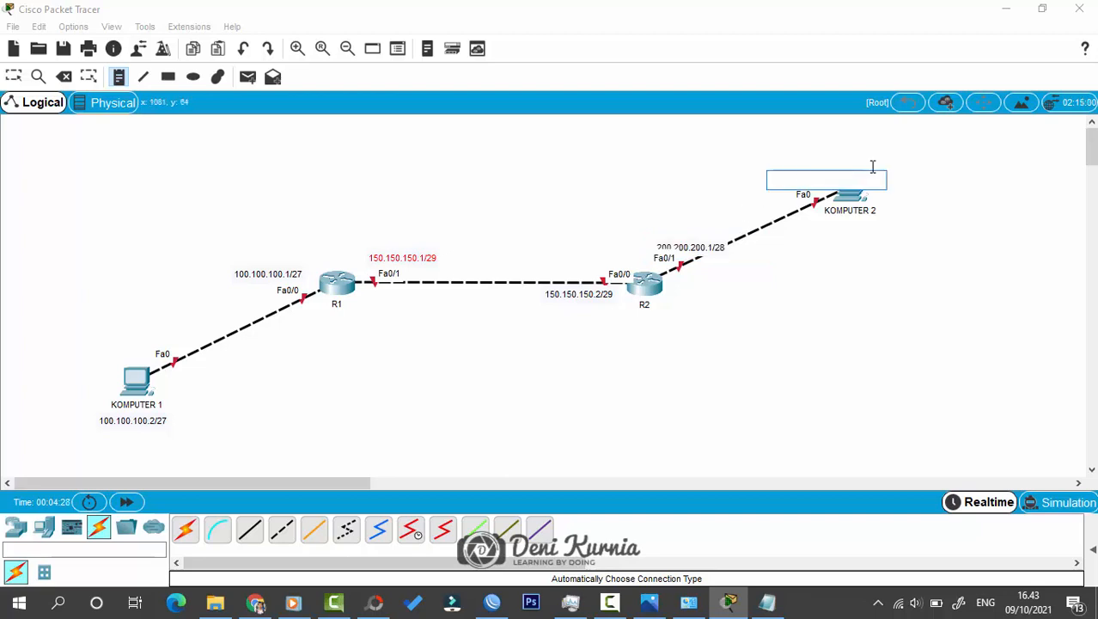
type("200.2")
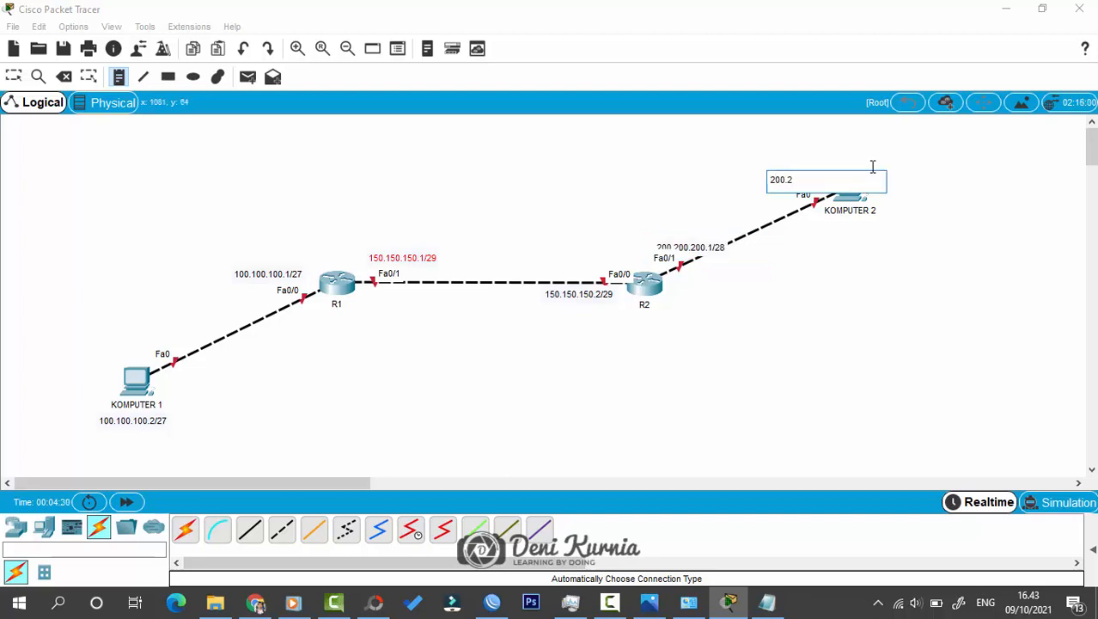
type("00.200.2/28")
key("Escape")
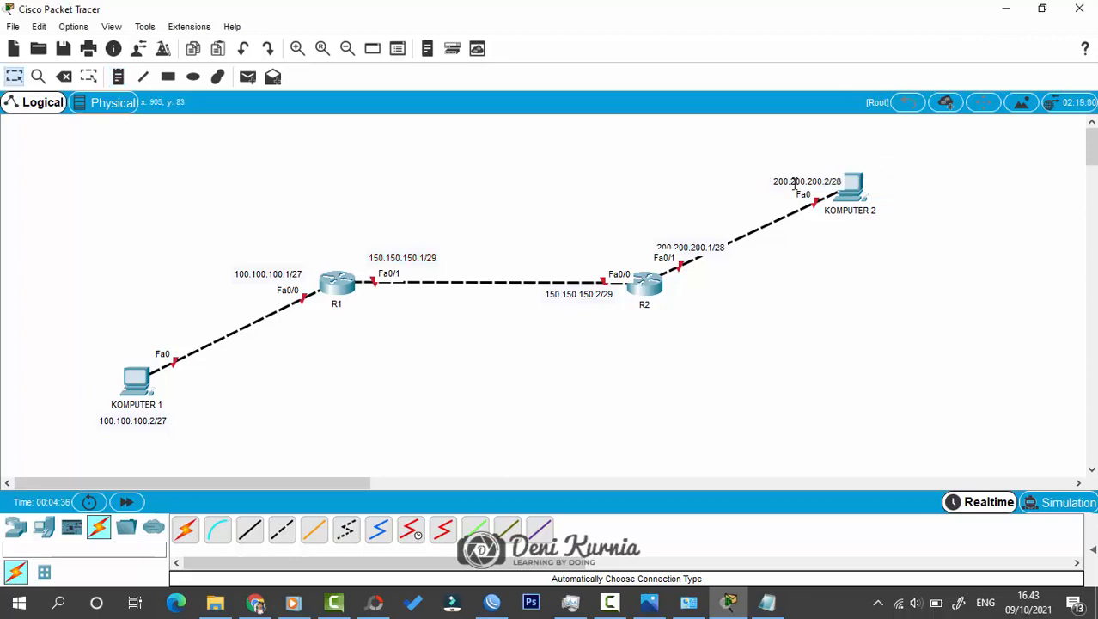
left_click_drag(800, 177, 787, 180)
left_click_drag(716, 247, 690, 242)
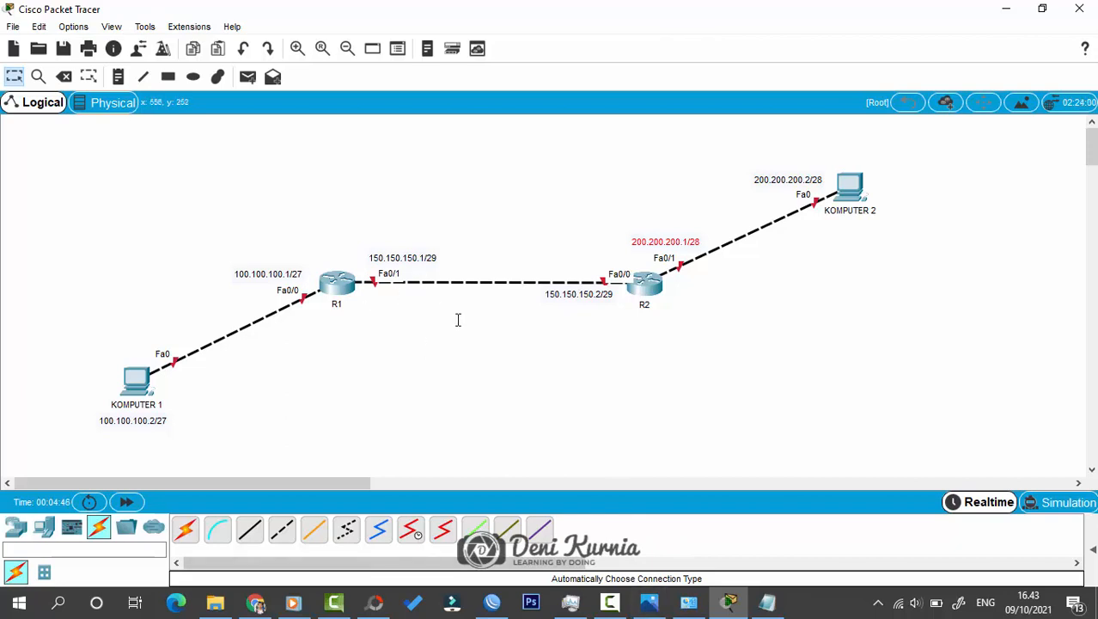
Fine-tune the positions of the address notes above R1's Fa0/1 port and under KOMPUTER 1.
left_click(429, 257)
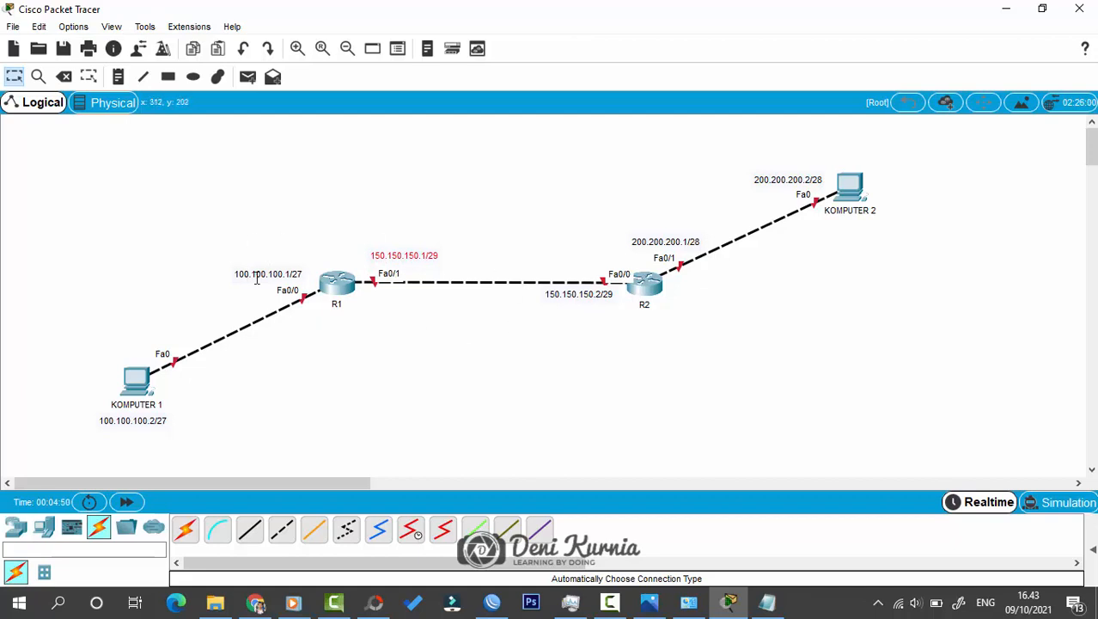
left_click(139, 419)
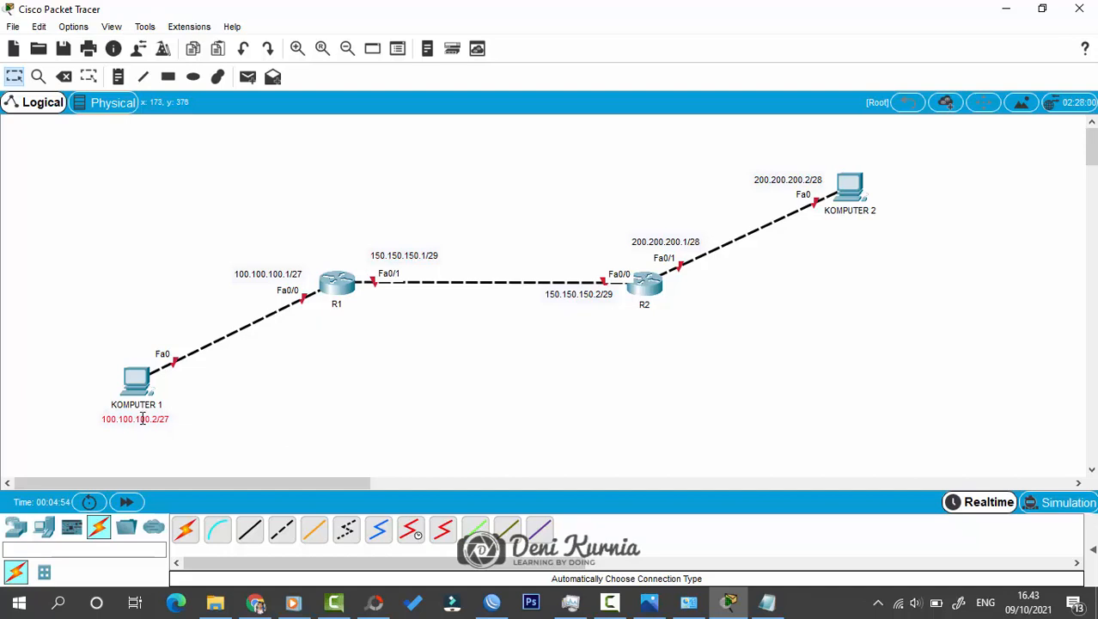
left_click_drag(143, 418, 140, 418)
left_click(769, 604)
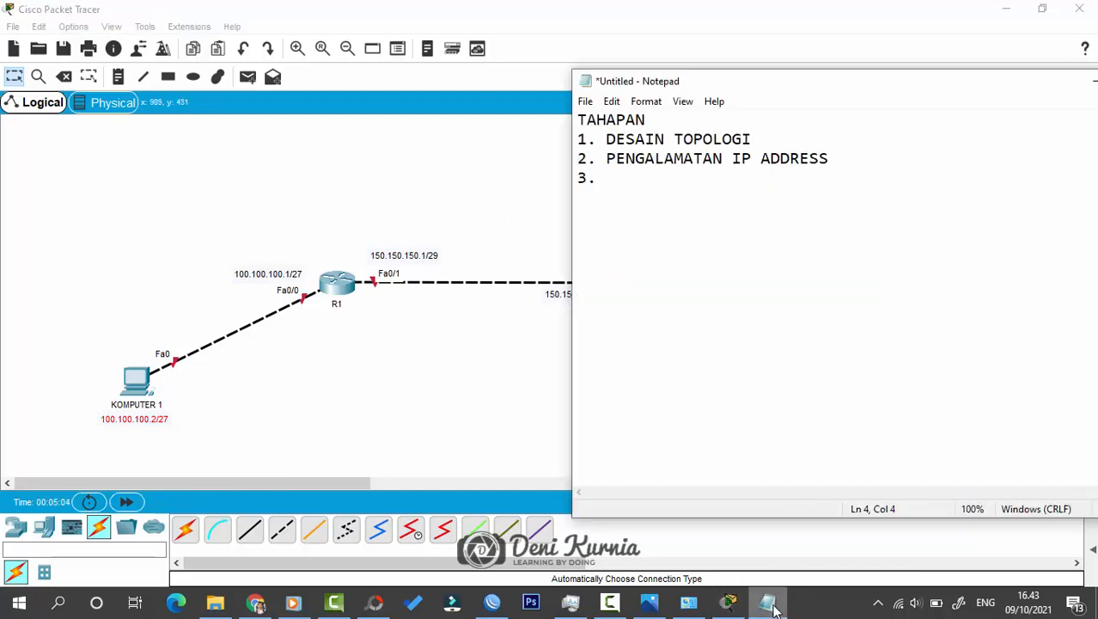
left_click(769, 604)
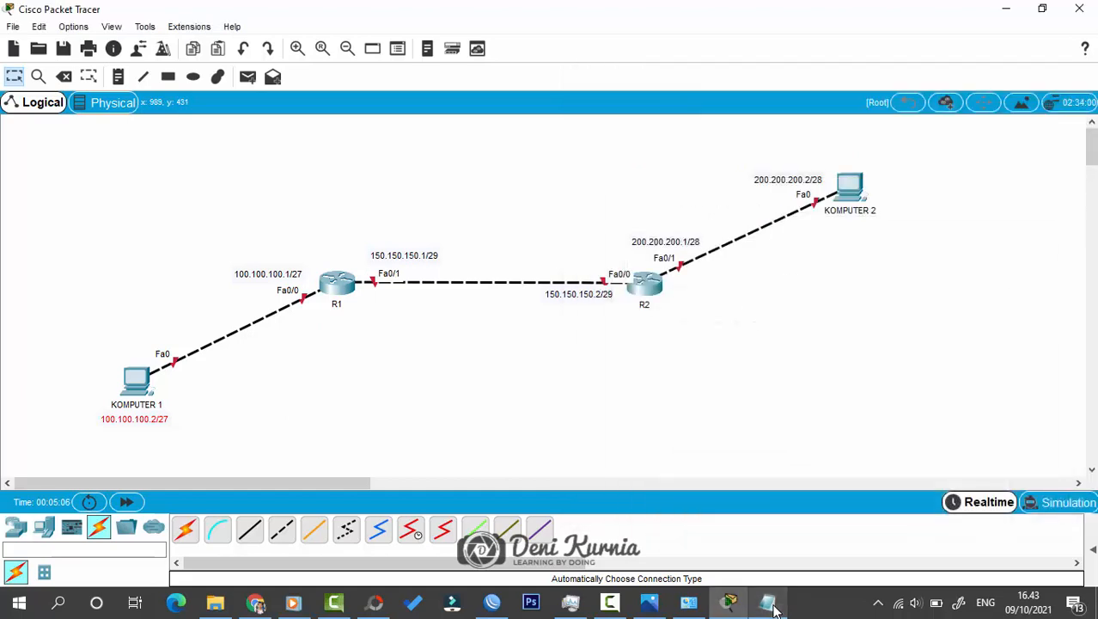
left_click_drag(412, 255, 415, 256)
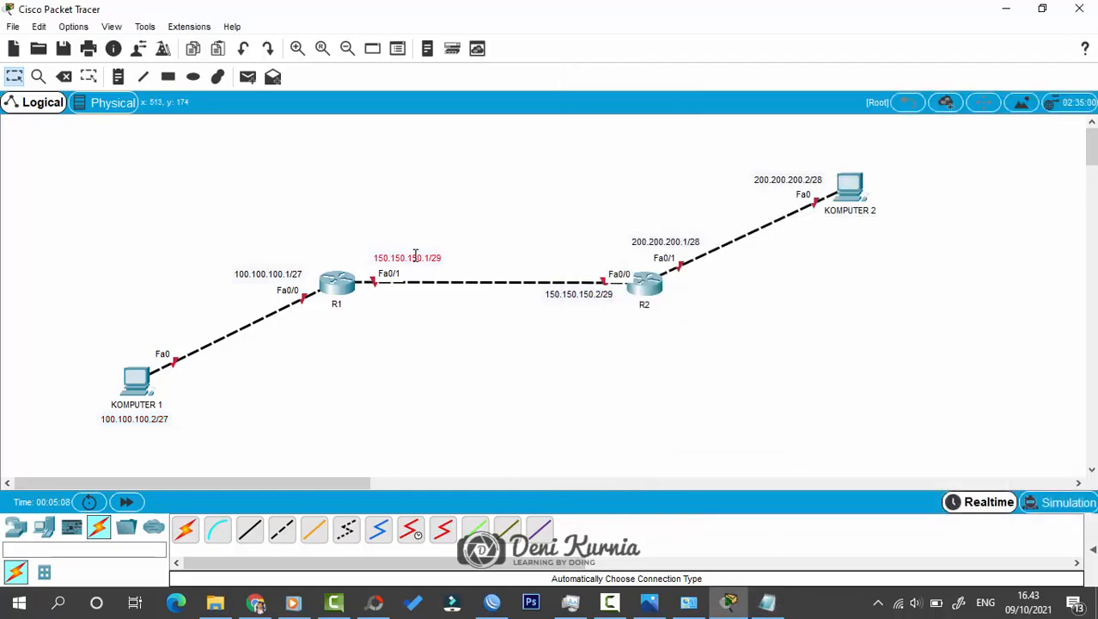
Switch to Notepad and complete the third stage as "3. TENTUKAN RUTE".
left_click(769, 604)
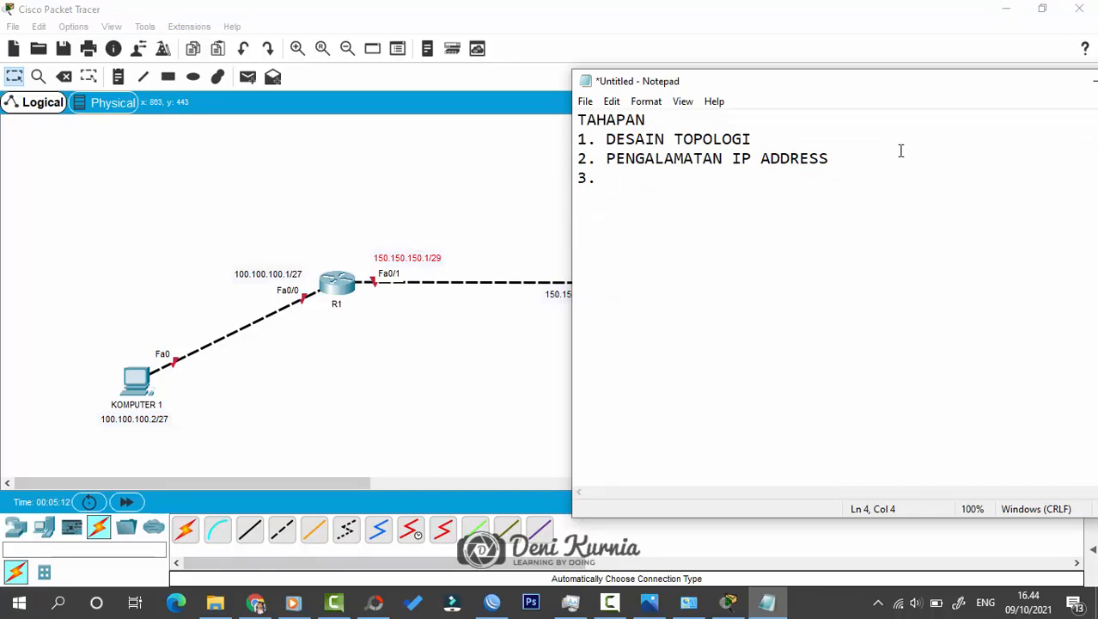
type("RUTE")
key("Left")
key("Left")
key("Left")
key("Left")
type("TENT")
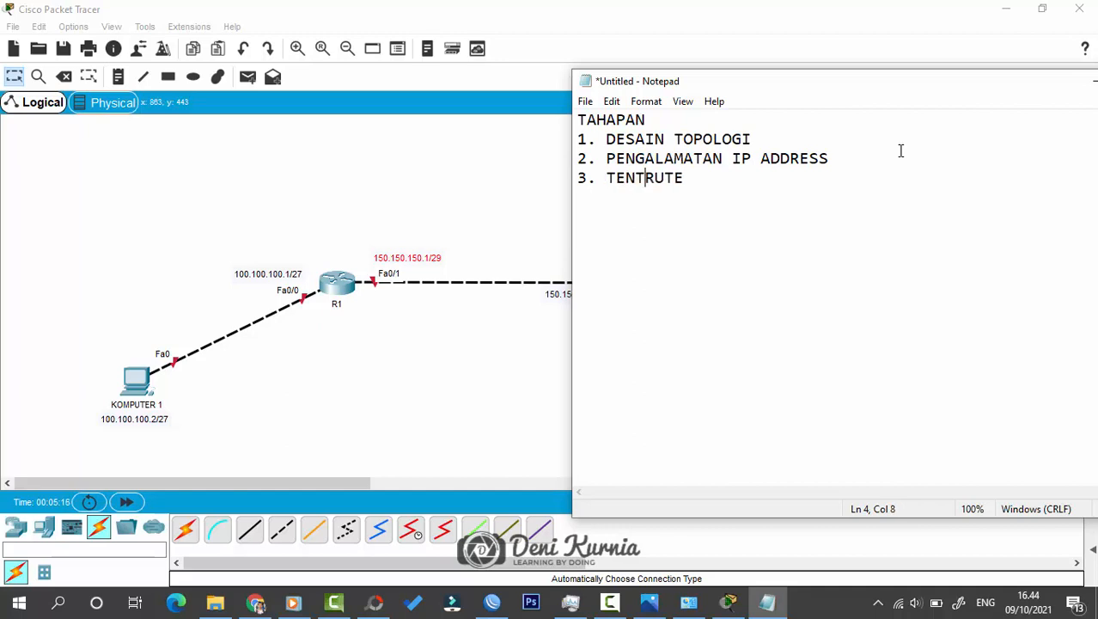
type("UKAN")
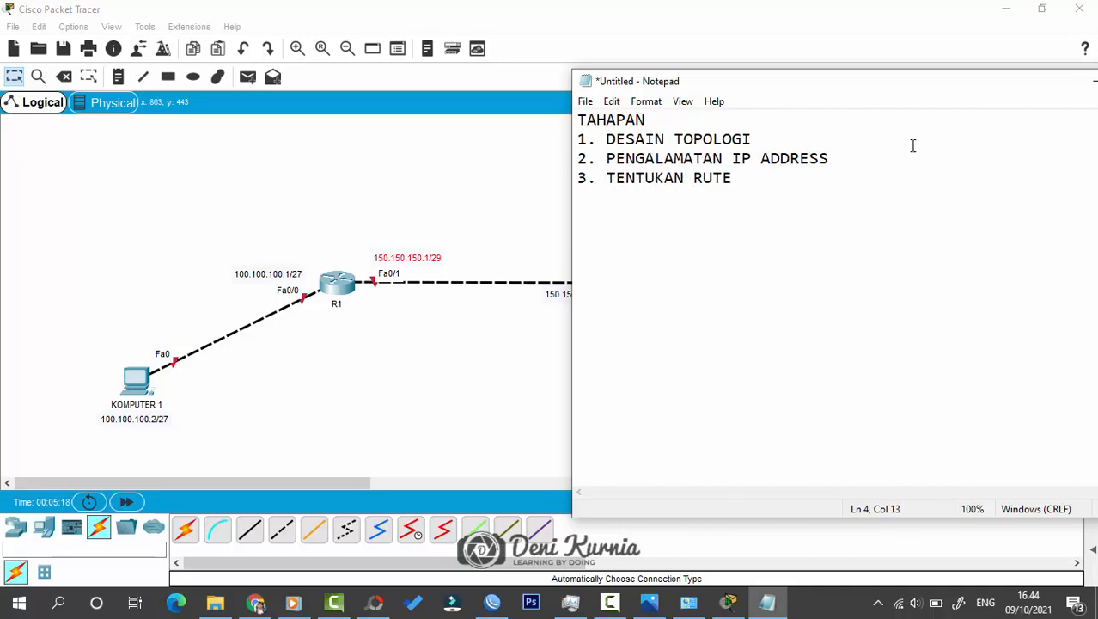
left_click(833, 177)
Switch back to Packet Tracer and start a note headed "3 BUAH NETWORK" in the workspace's upper-left area.
left_click(414, 41)
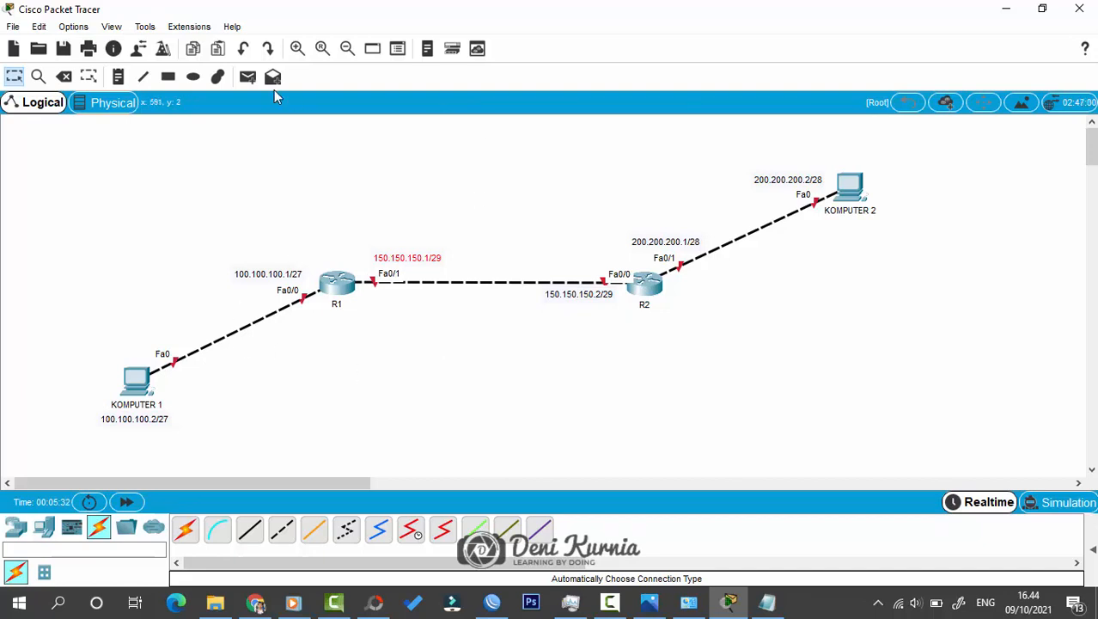
left_click(118, 76)
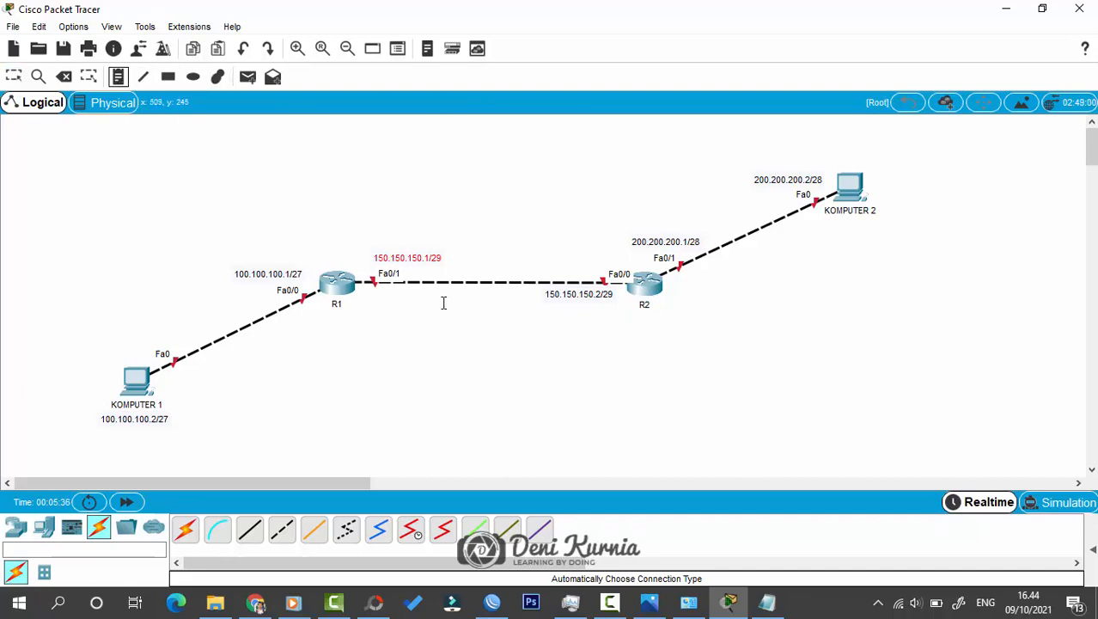
left_click(93, 148)
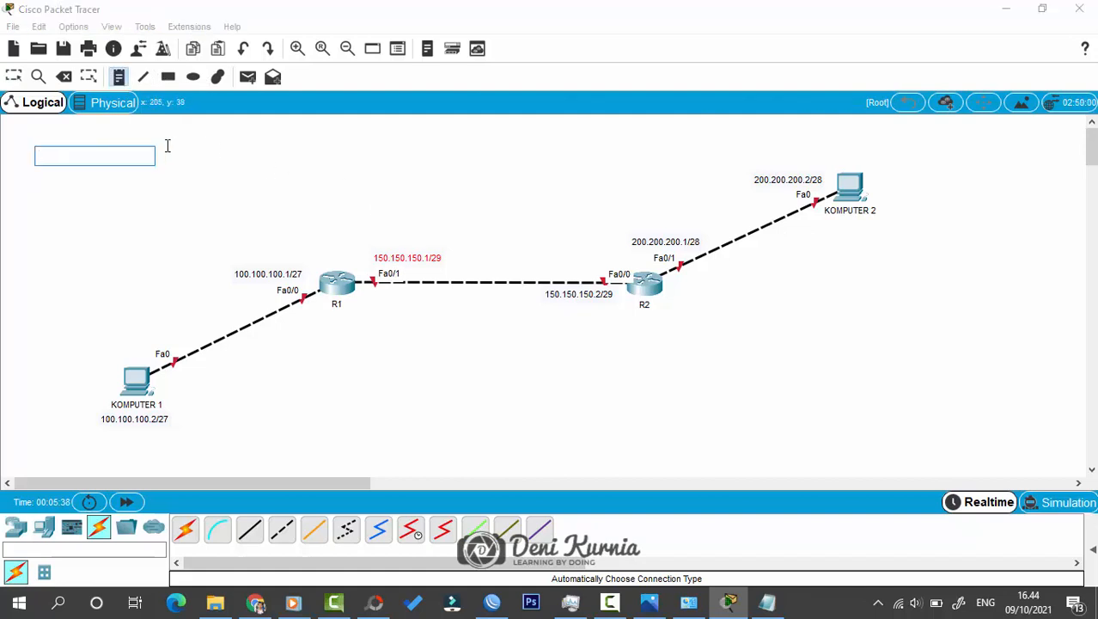
type("3 BUAH NE")
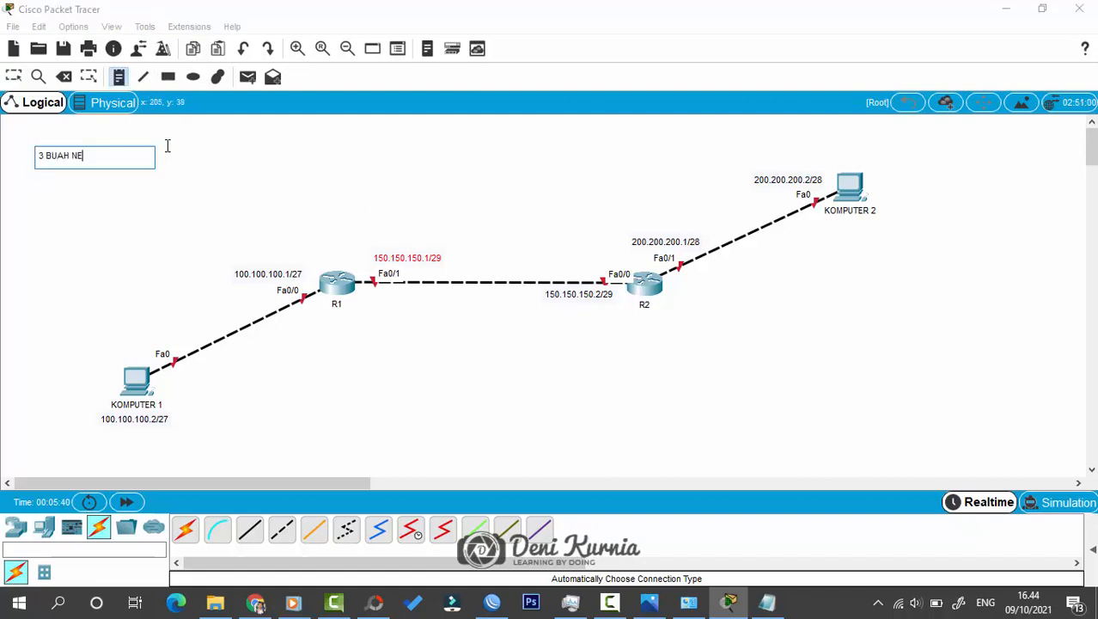
type("TWORK")
key("Return")
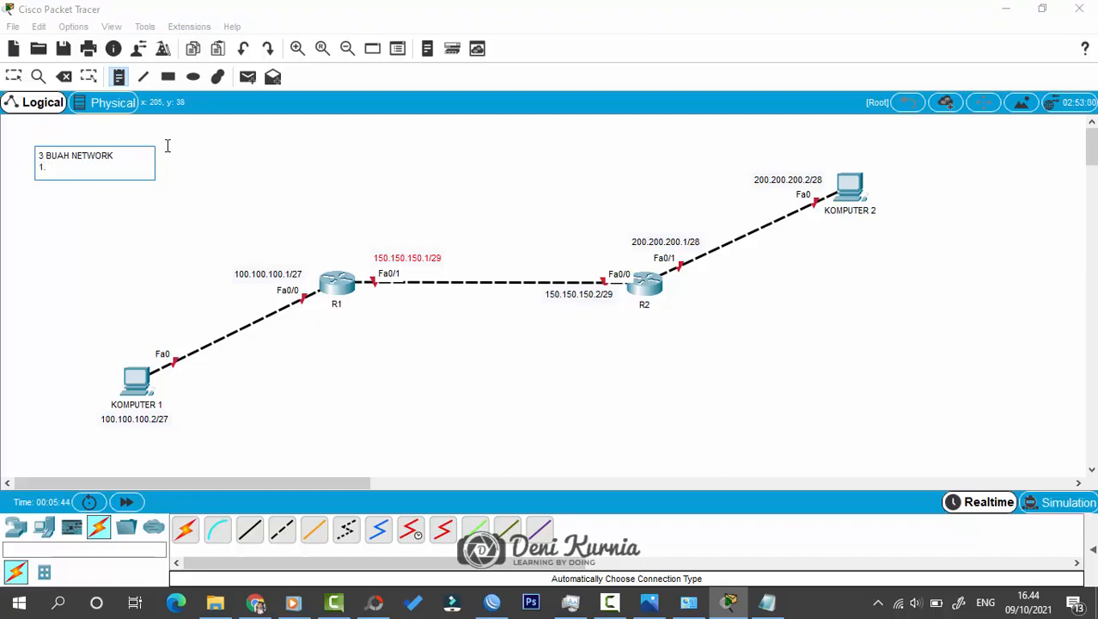
List 1. 100.100.100.0/27, 2. 150.150.150.0/29 and 3. 200.200.200.0/28 in the network note and move it closer to the workspace corner.
type("1. 100.100.100.0/27")
key("Return")
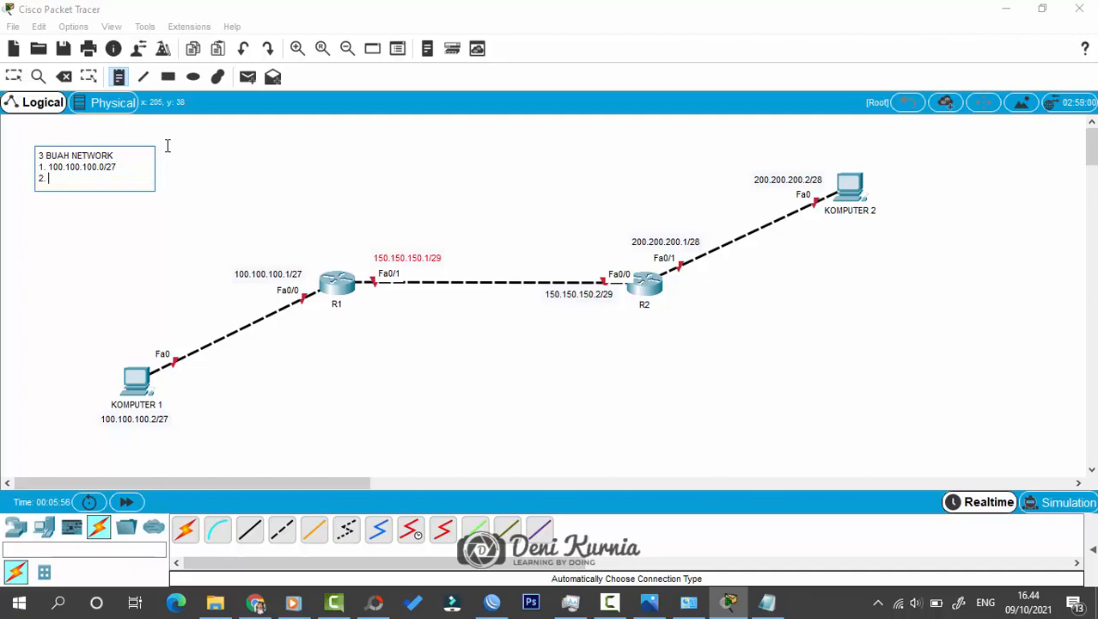
type("2. 150.150.150.0/29")
key("Return")
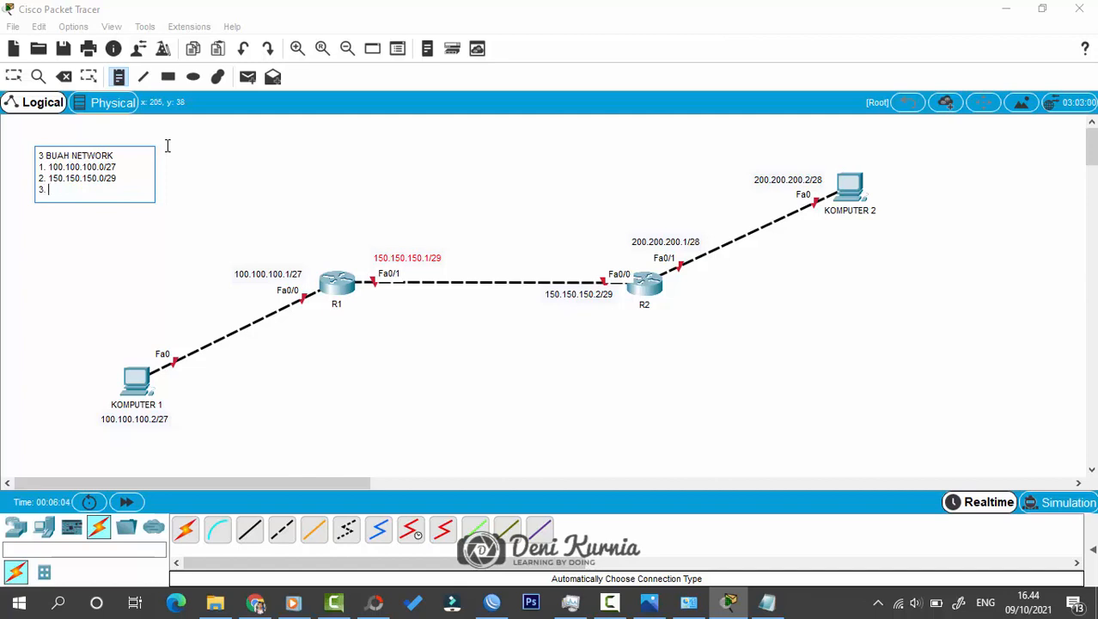
type("3. 200.200.200.0/28")
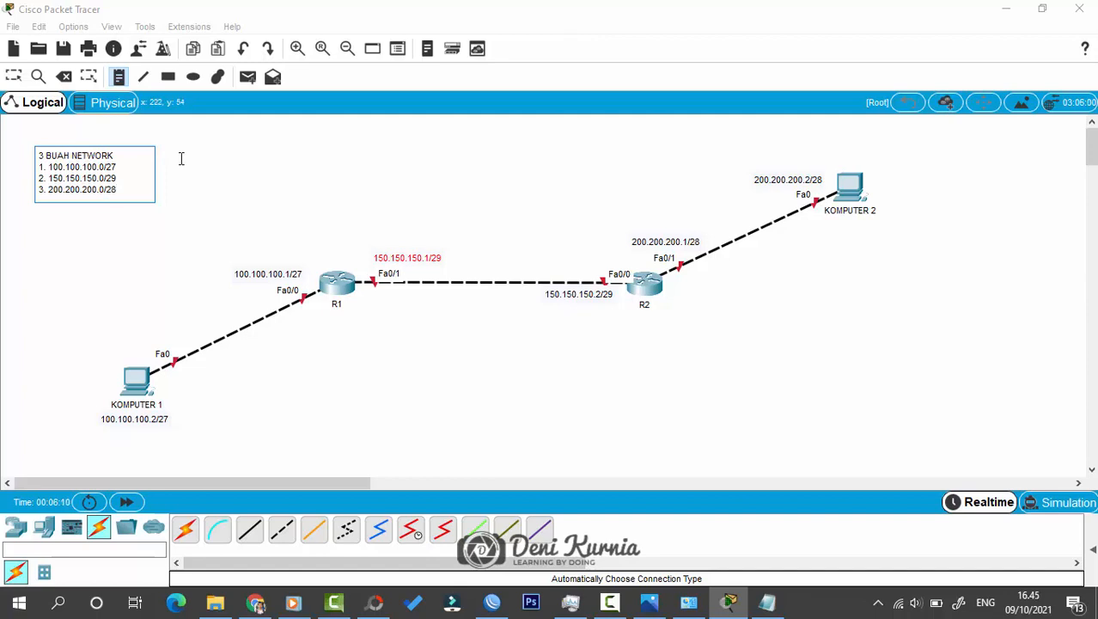
key("Escape")
left_click_drag(74, 150, 60, 151)
left_click(225, 186)
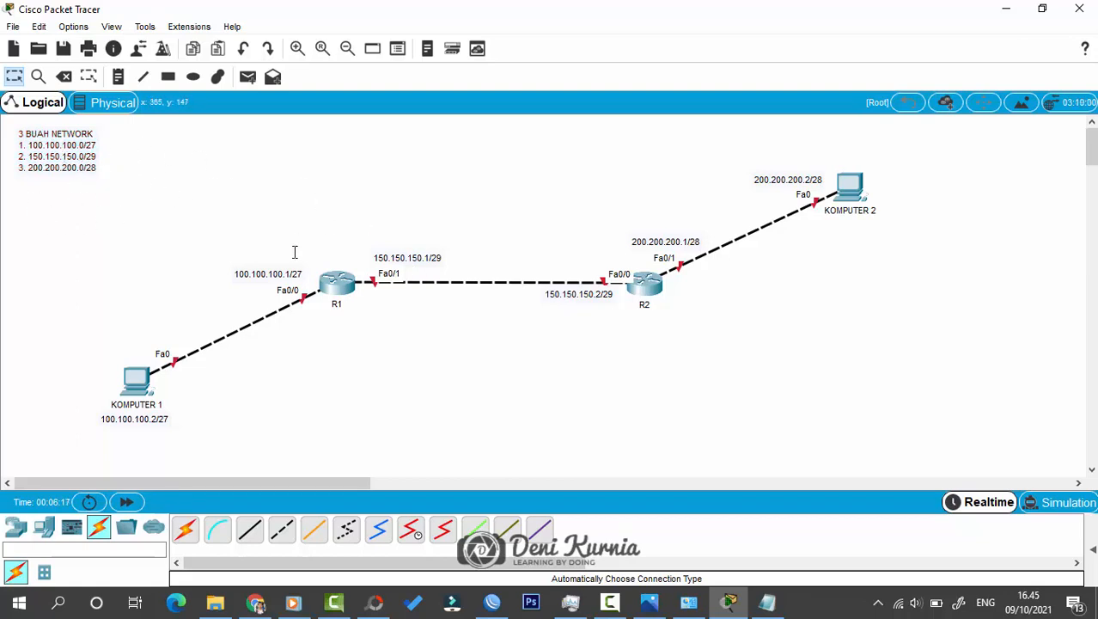
Add a note below R1 headed "RUTE :" with the route line "FA0/0 100.100.100.0/27".
left_click(118, 77)
left_click(318, 320)
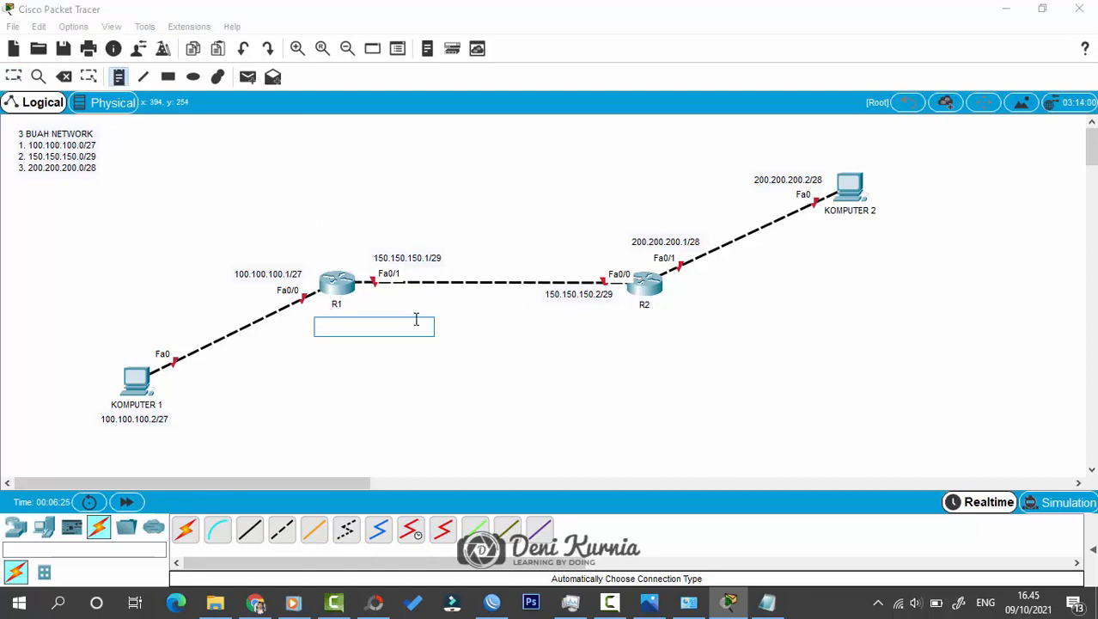
type("RUTE")
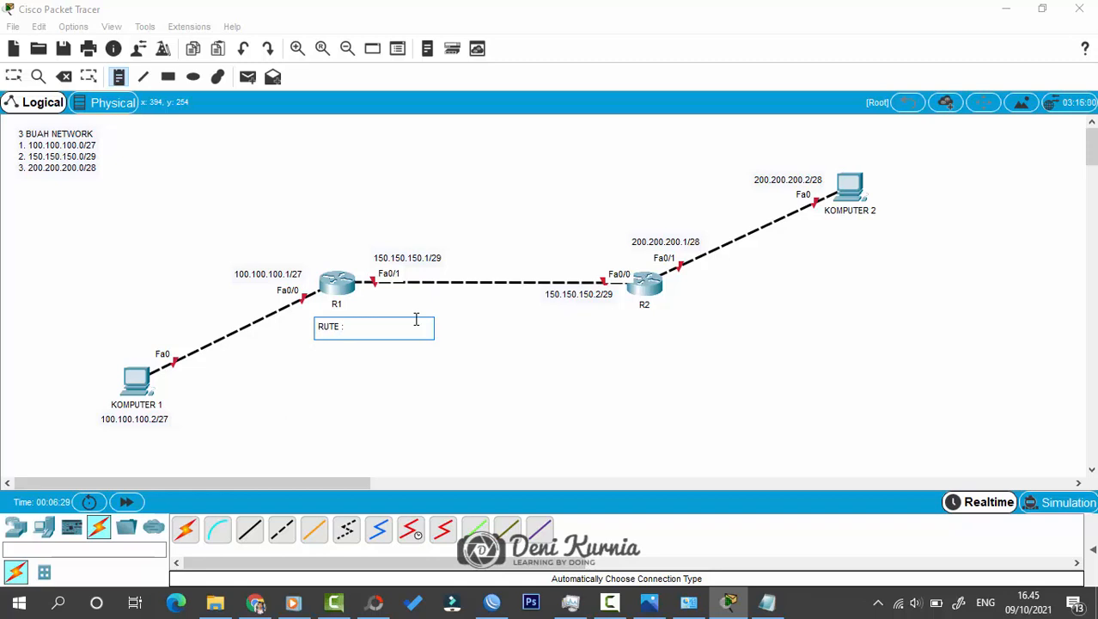
type(" :")
key("Return")
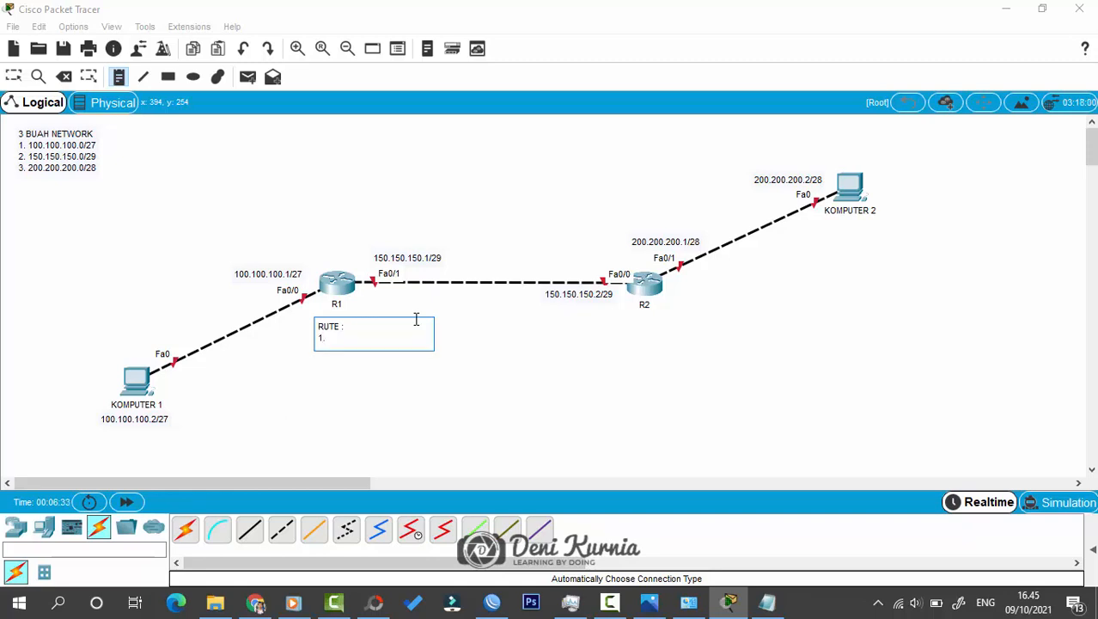
type("1. 100.100.100.0/2")
key("Home")
key("Delete")
key("Delete")
type("FA0")
key("Delete")
type("/0")
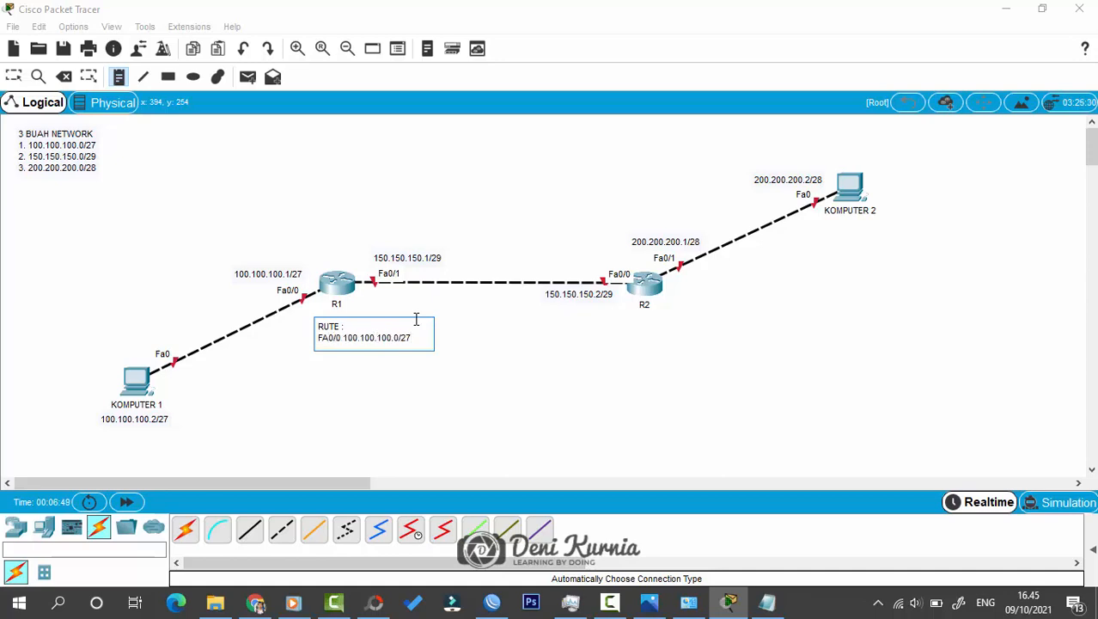
Add the line "FA0/1 150.150.150.0/29" to R1's route note and finish the note.
key("Return")
type("F")
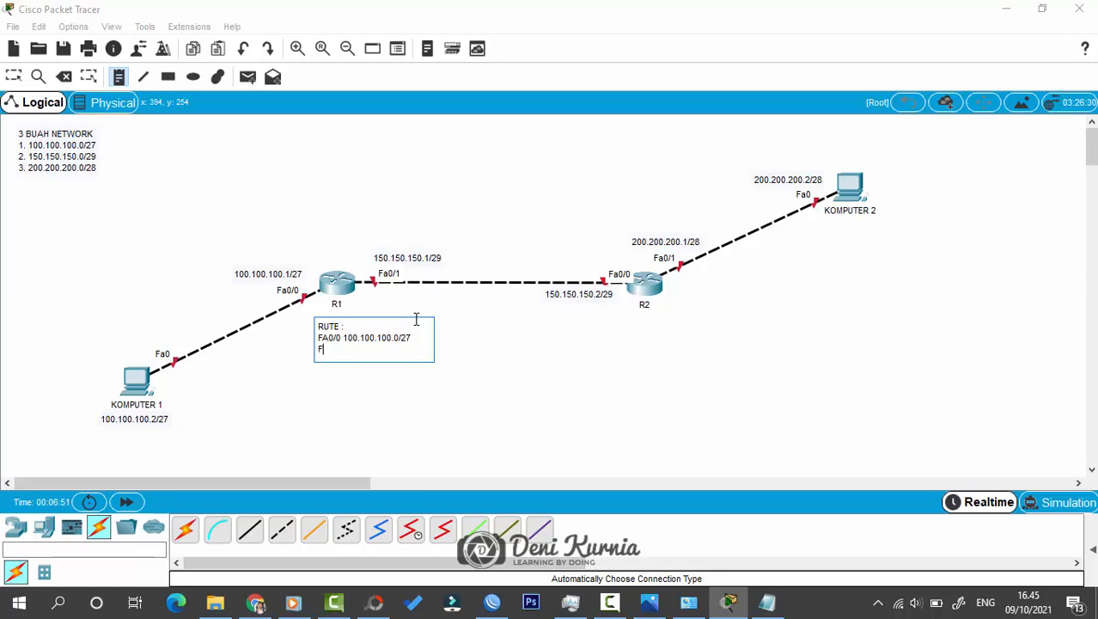
type("A0/1 150.150.150.0/29")
left_click(446, 364)
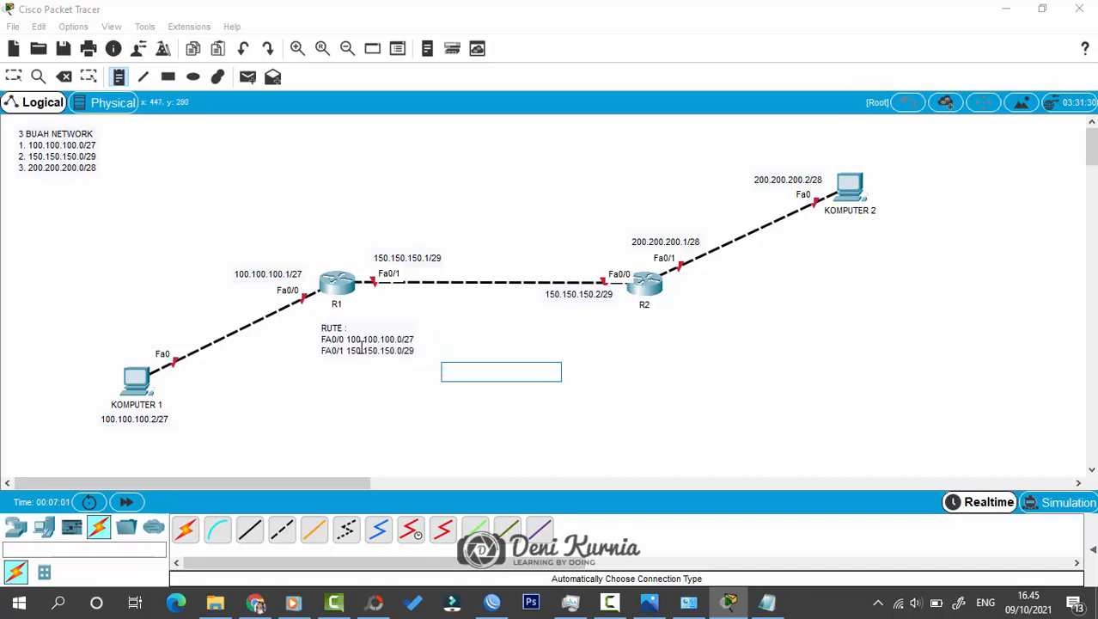
left_click(360, 344)
Add a note below R2 reading "RUTE :", "FA0/1 200.200.200.0/28" and "FA0/0 150.150.150.0/29".
left_click(630, 321)
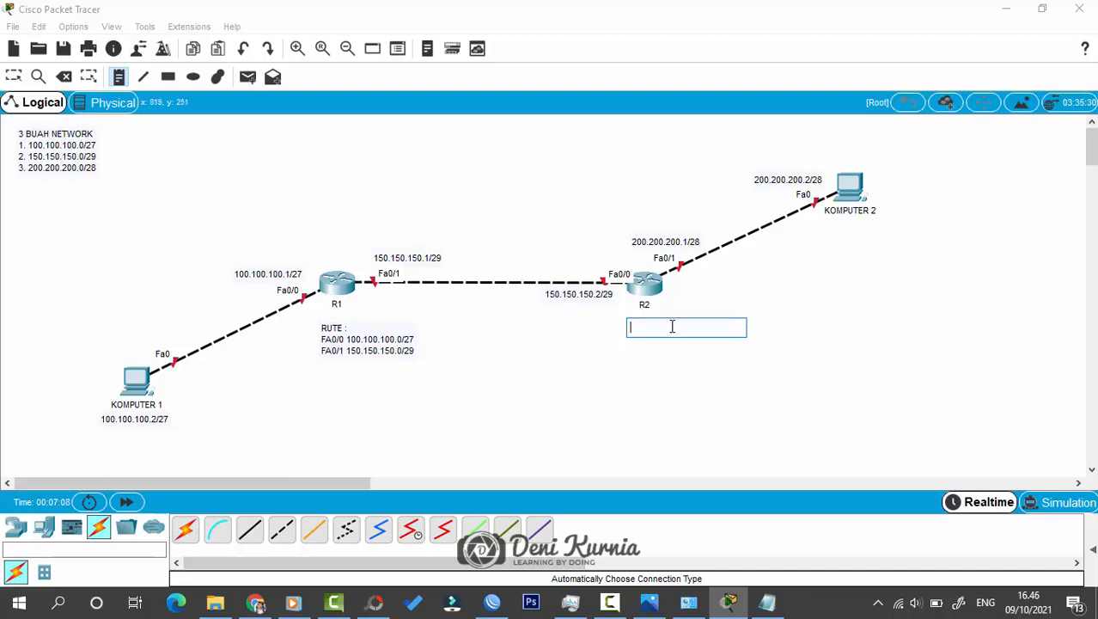
type("RUTE")
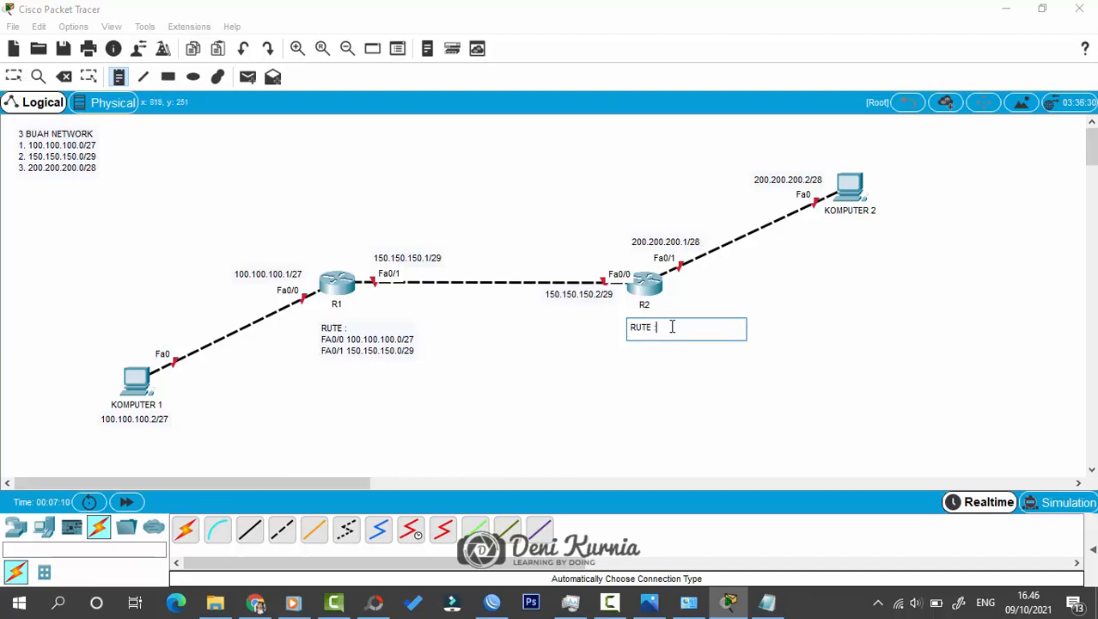
type(" :")
key("Return")
type("FA")
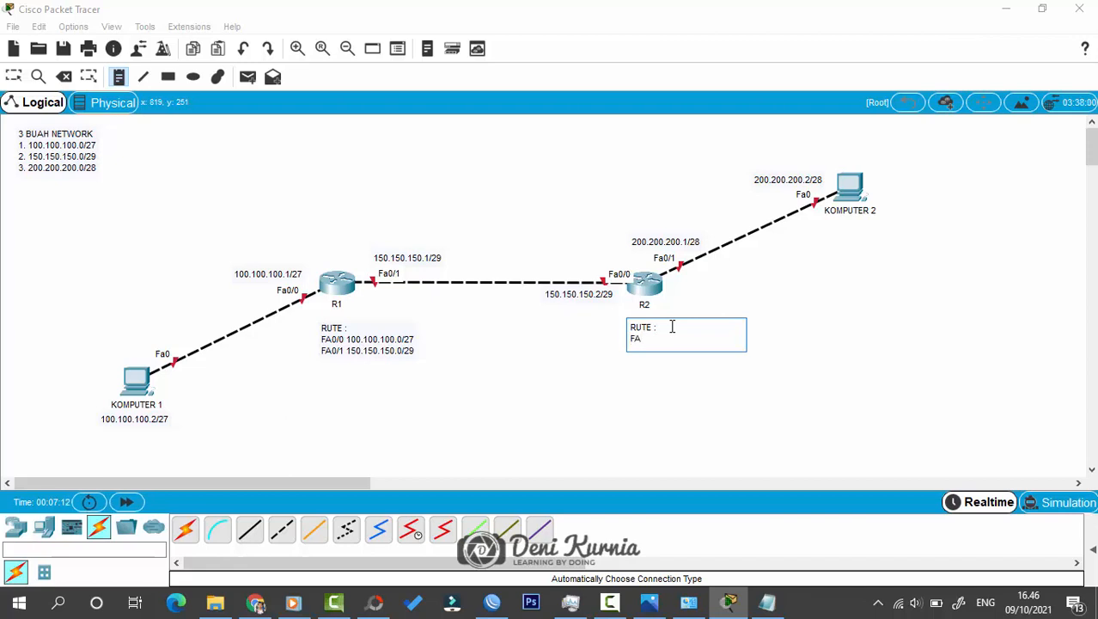
type("0/1 200.200.200.0/28")
key("Return")
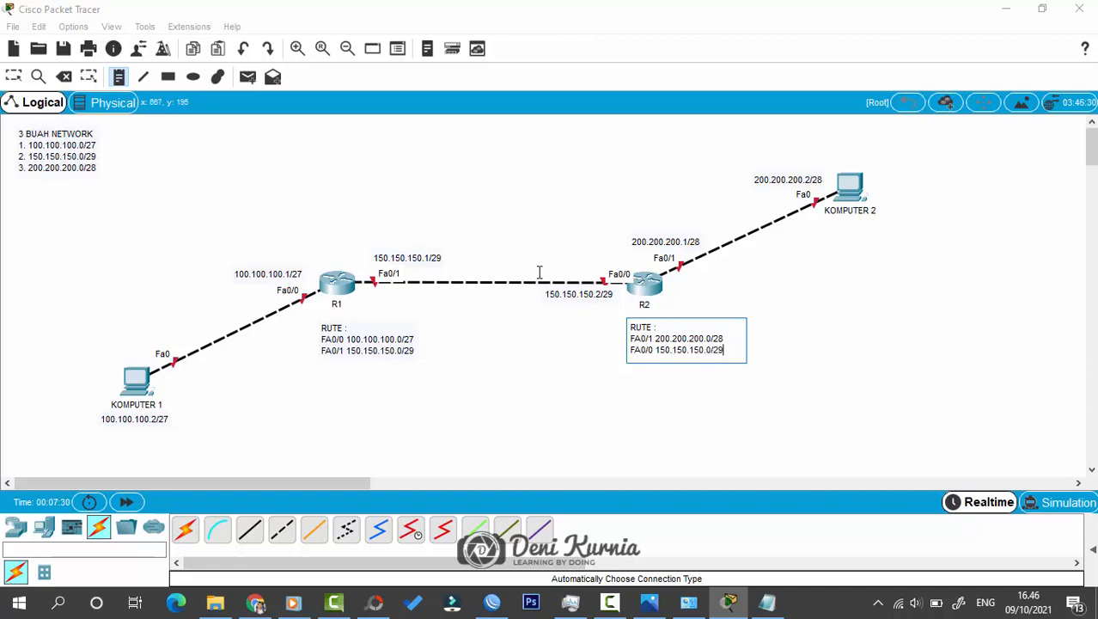
Move the two route notes closer under R1 and R2, and nudge the network list note toward the workspace corner.
key("Escape")
left_click_drag(335, 356, 321, 348)
left_click_drag(657, 351, 644, 339)
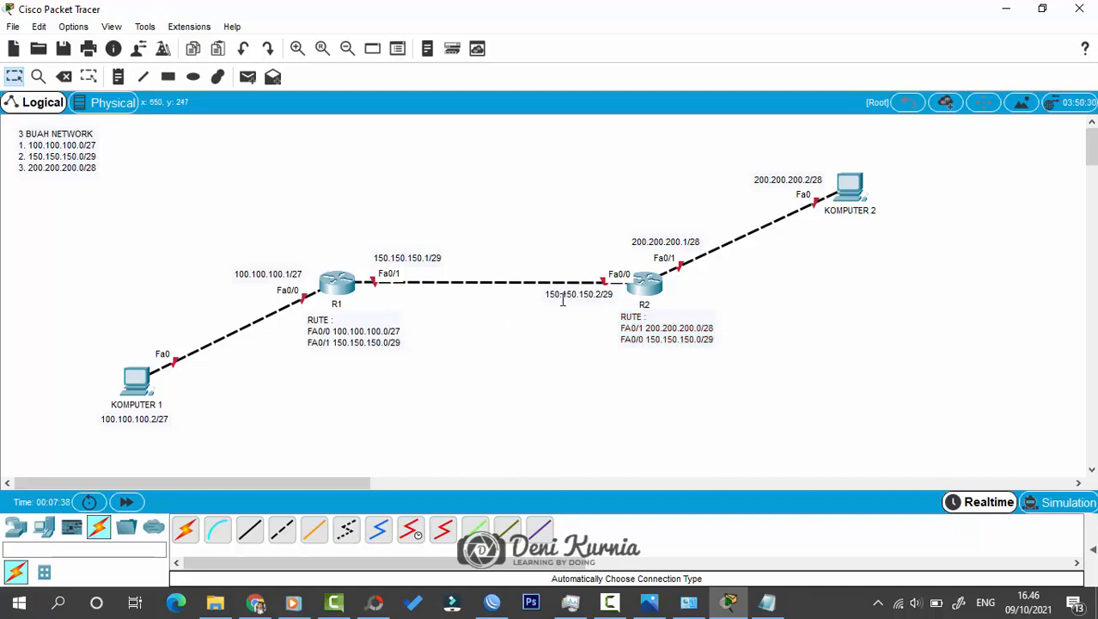
mouse_move(58, 145)
left_mouse_down()
mouse_move(73, 155)
mouse_move(52, 143)
left_mouse_up()
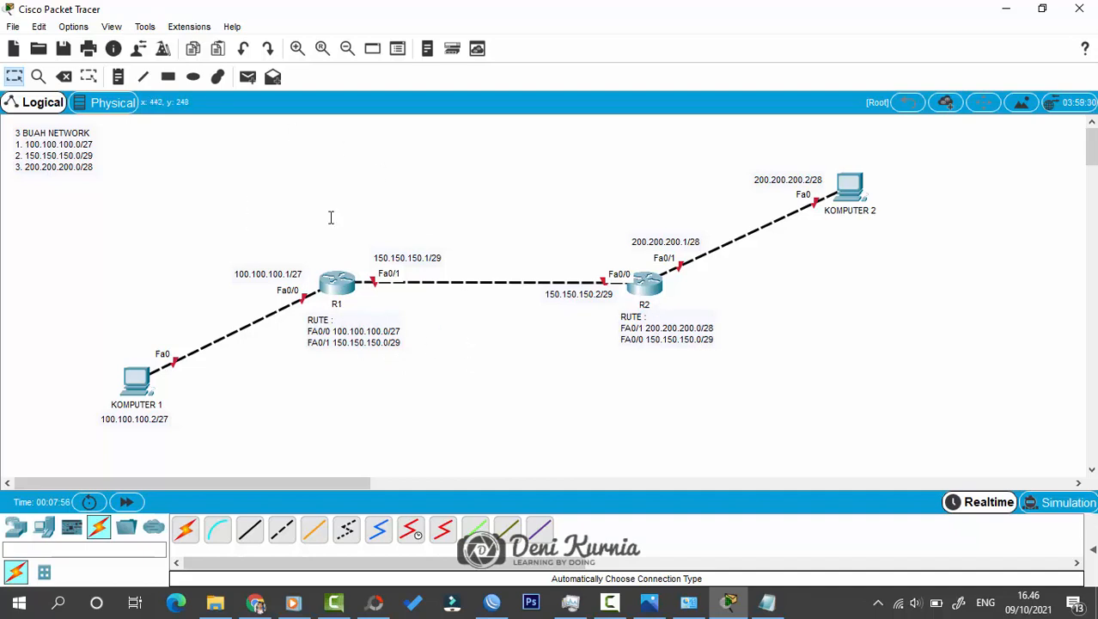
Add a note reading "STATIC" and "200.200.200.0/28 --> 150.150.150.2" below R1's route note and align it with that note.
left_click(125, 78)
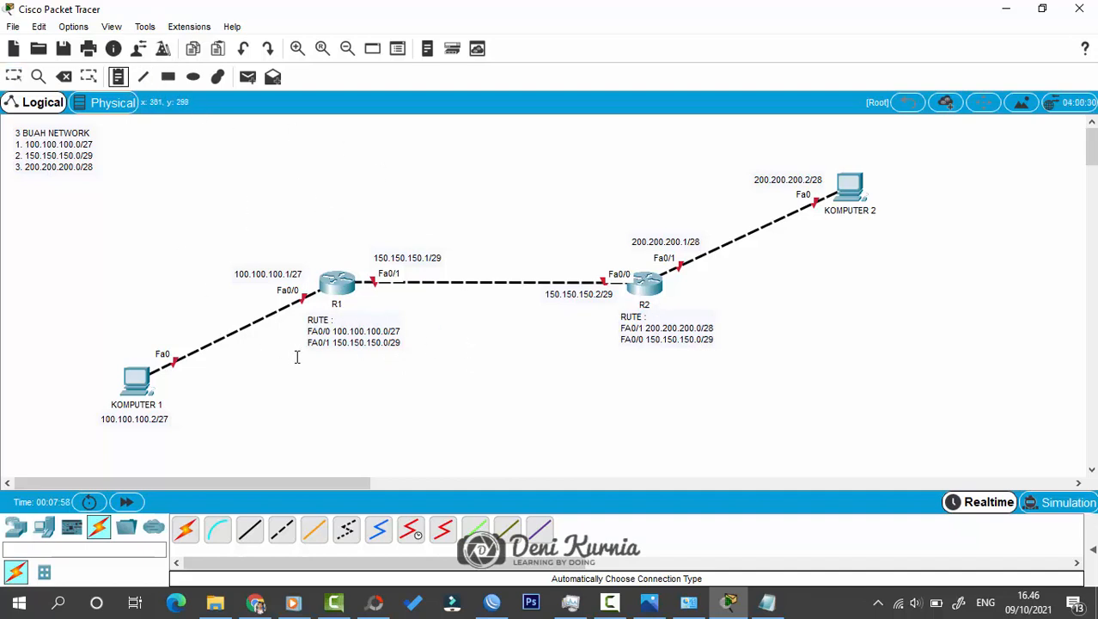
left_click(307, 360)
type("STAT")
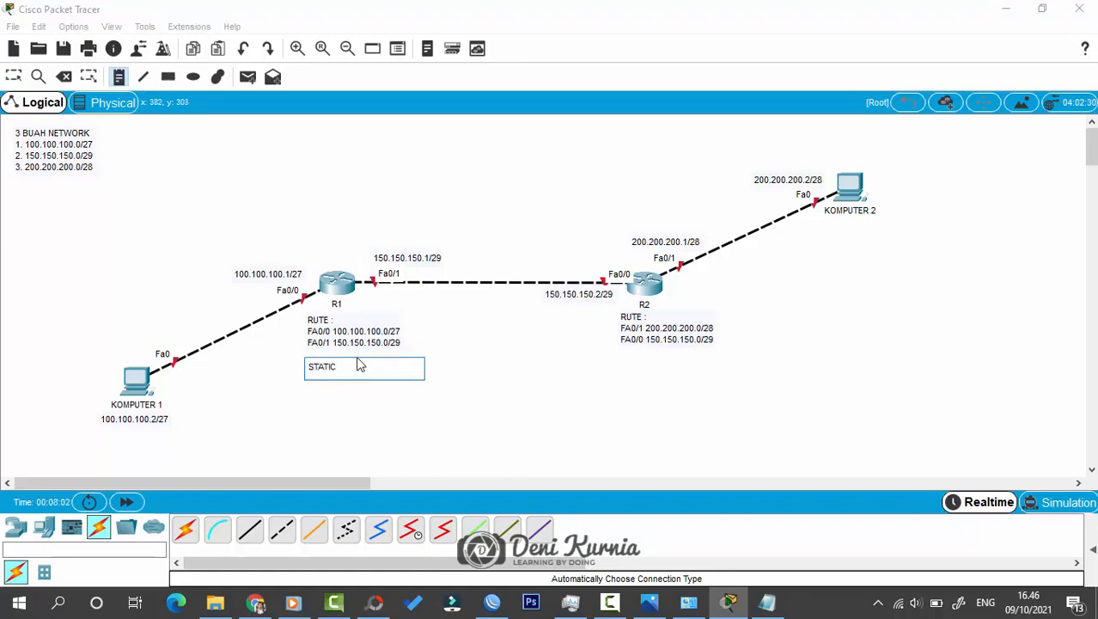
type("IC")
key("Return")
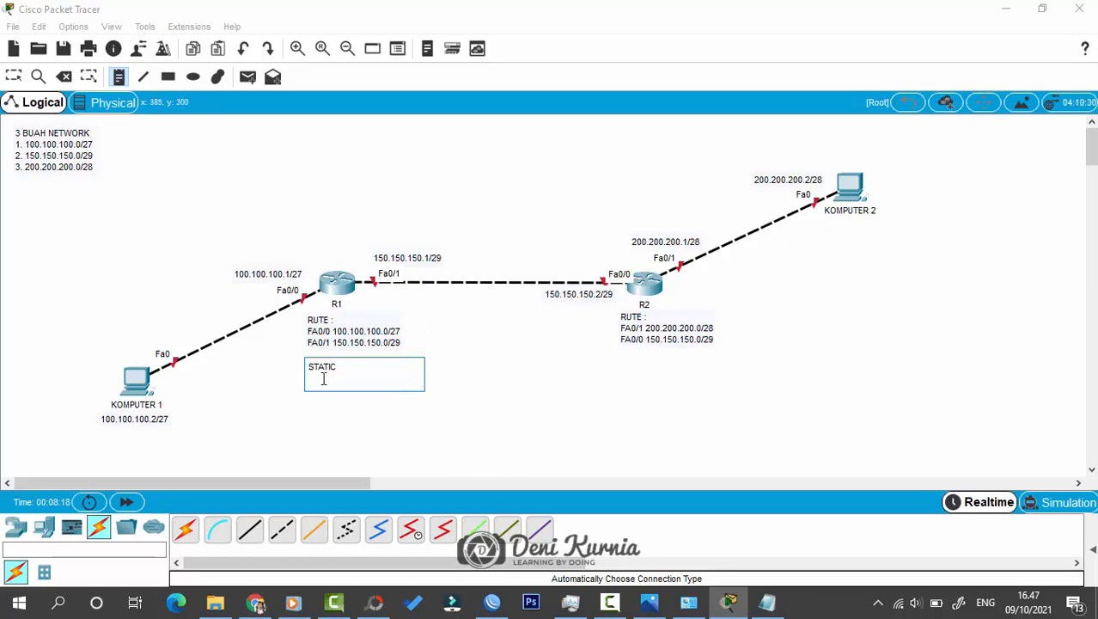
type("200.200.200.")
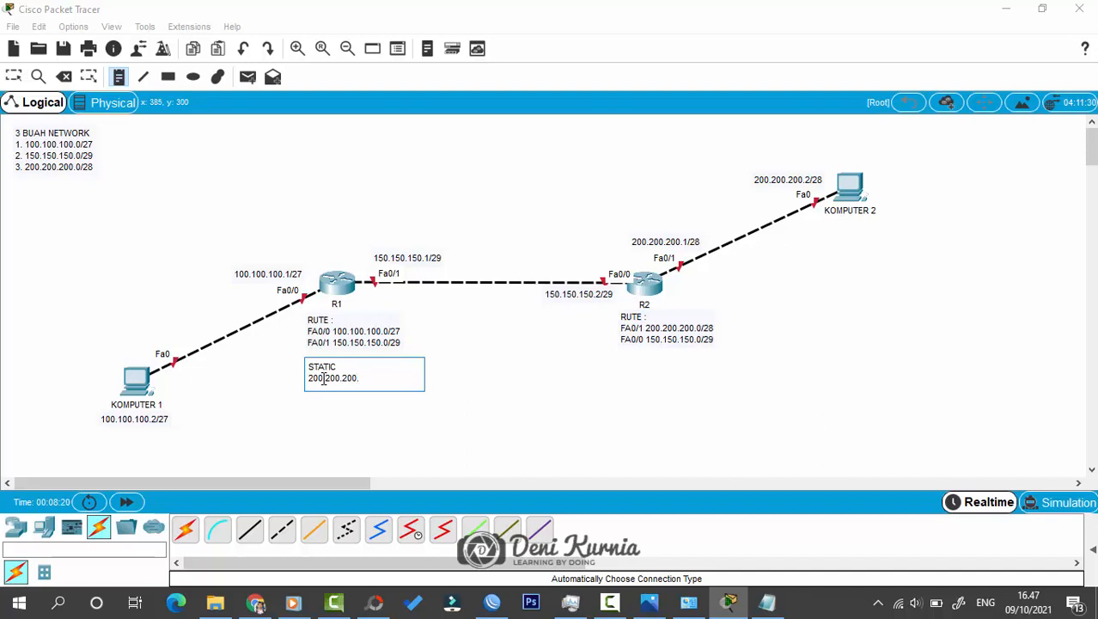
type("0/28 -->")
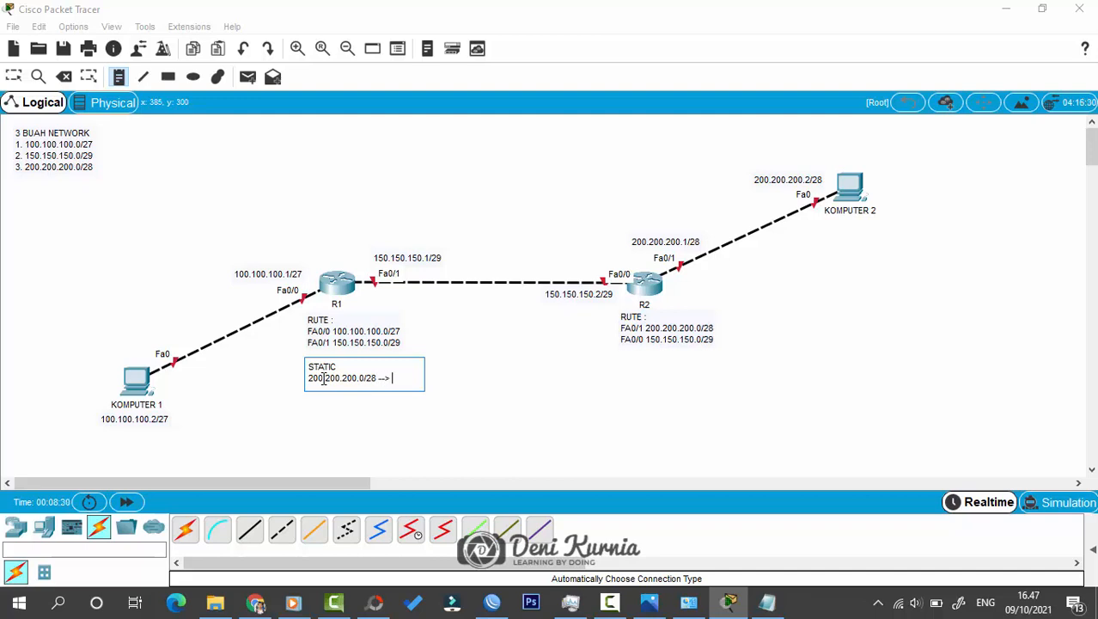
type("150.")
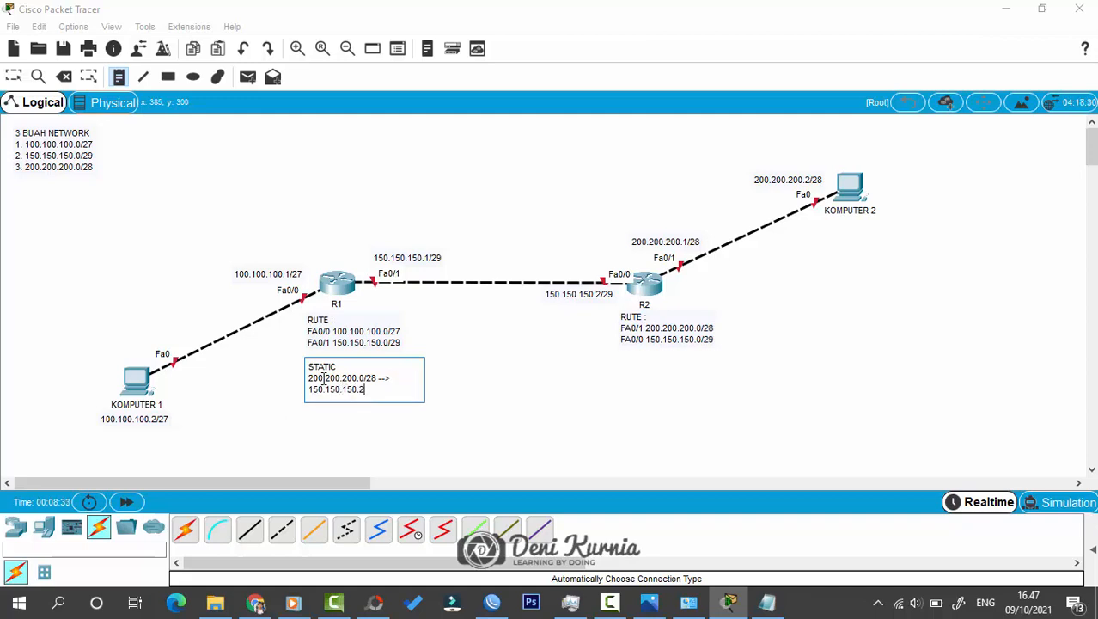
type("150.2")
left_click(284, 382)
left_click(415, 379)
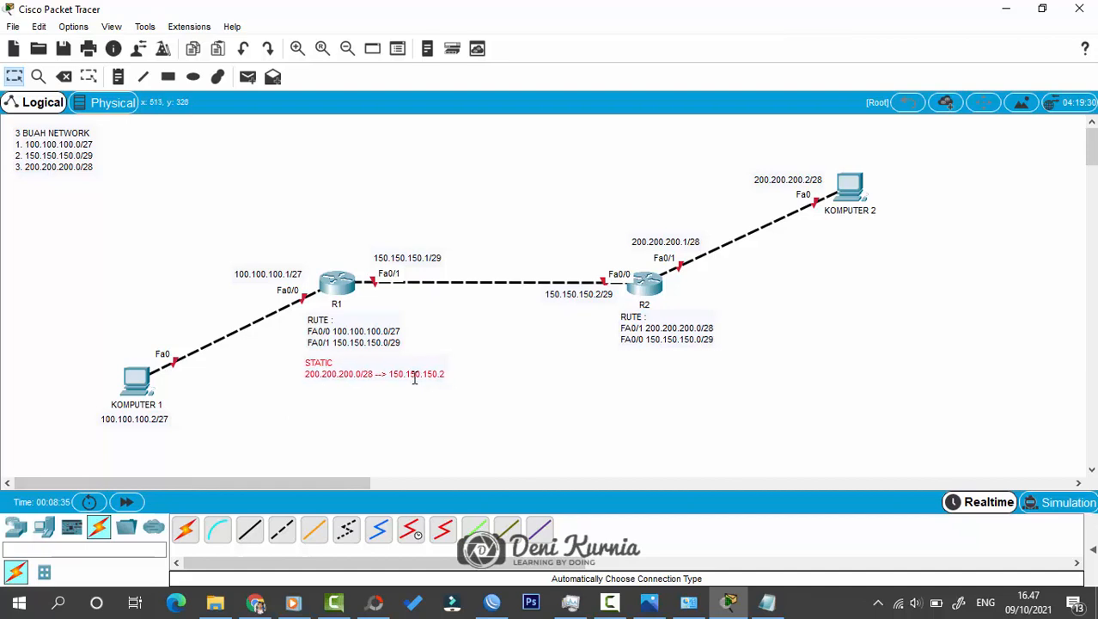
left_click_drag(415, 379, 417, 381)
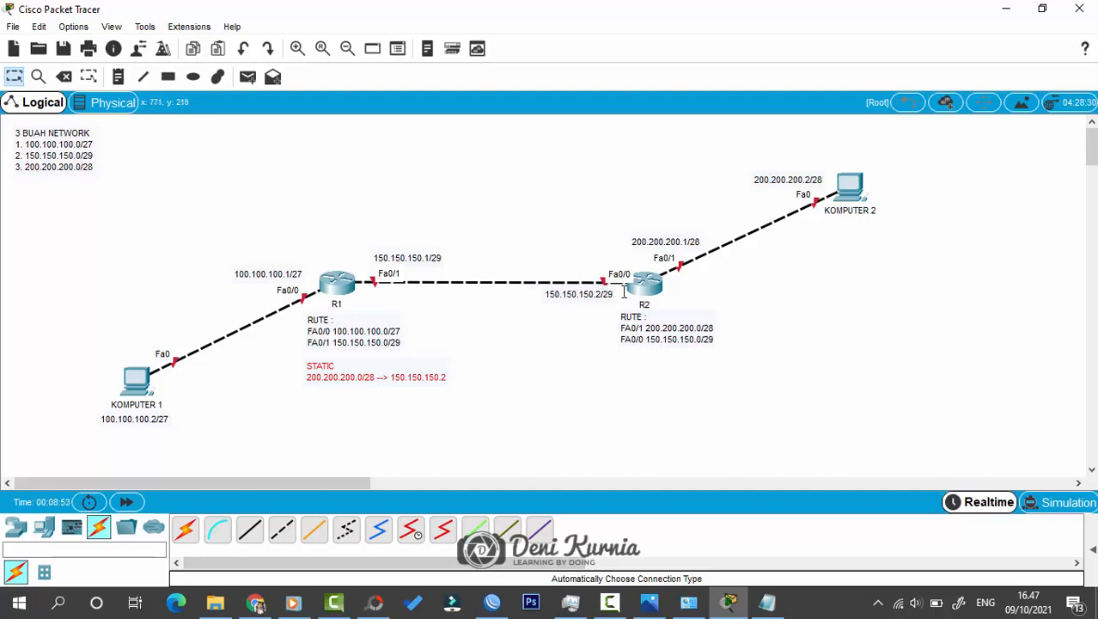
Add a note reading "STATIC" and "100.100.100.0/27 --> 150.150.150.1" below R2's route note.
left_click(118, 76)
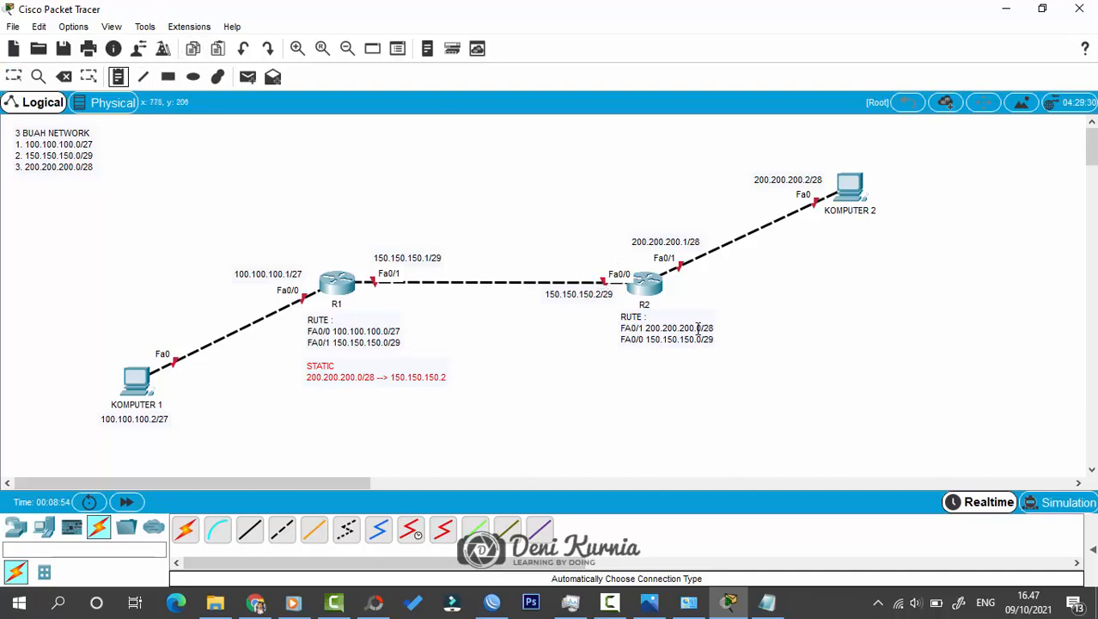
left_click(621, 360)
type("S")
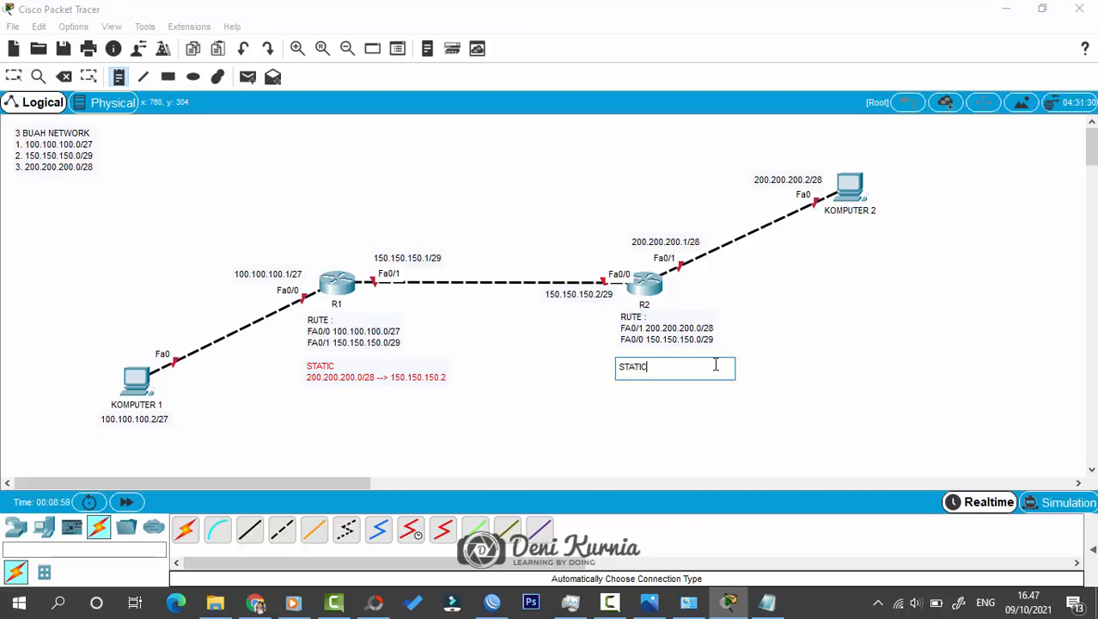
type("TATIC")
key("Return")
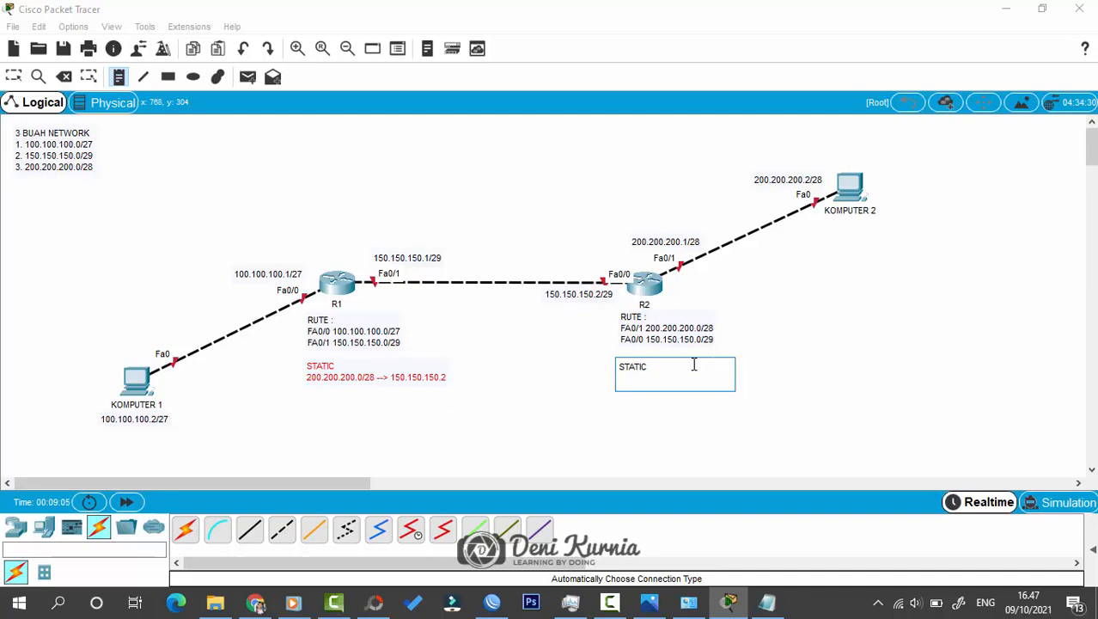
type("100.1001")
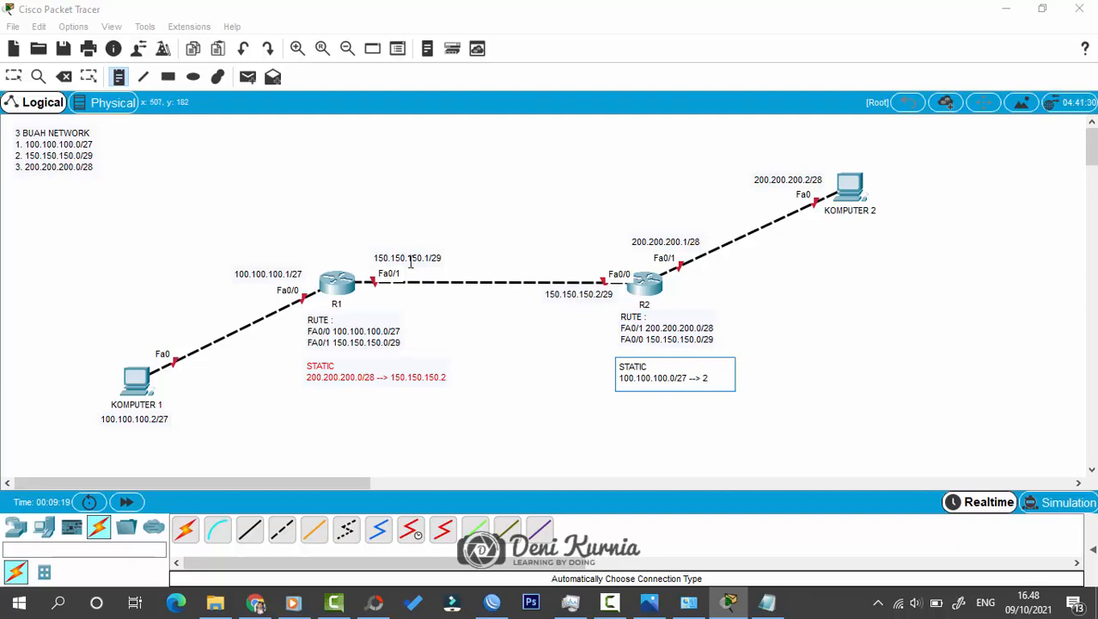
key("BackSpace")
type("1")
type("50.150.150.1")
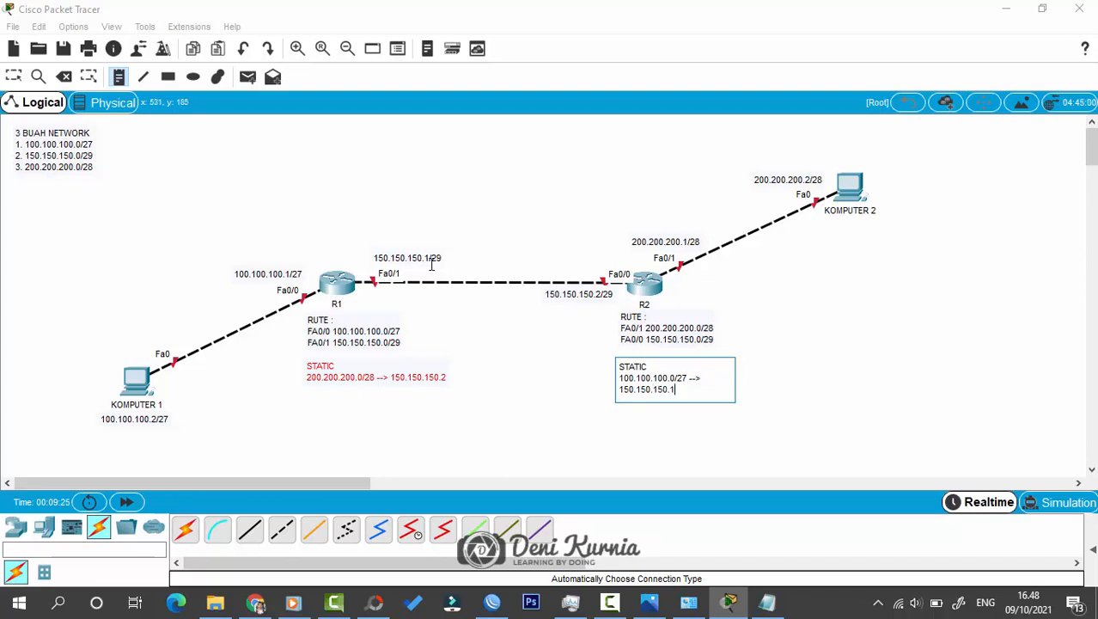
key("Escape")
left_click(697, 368)
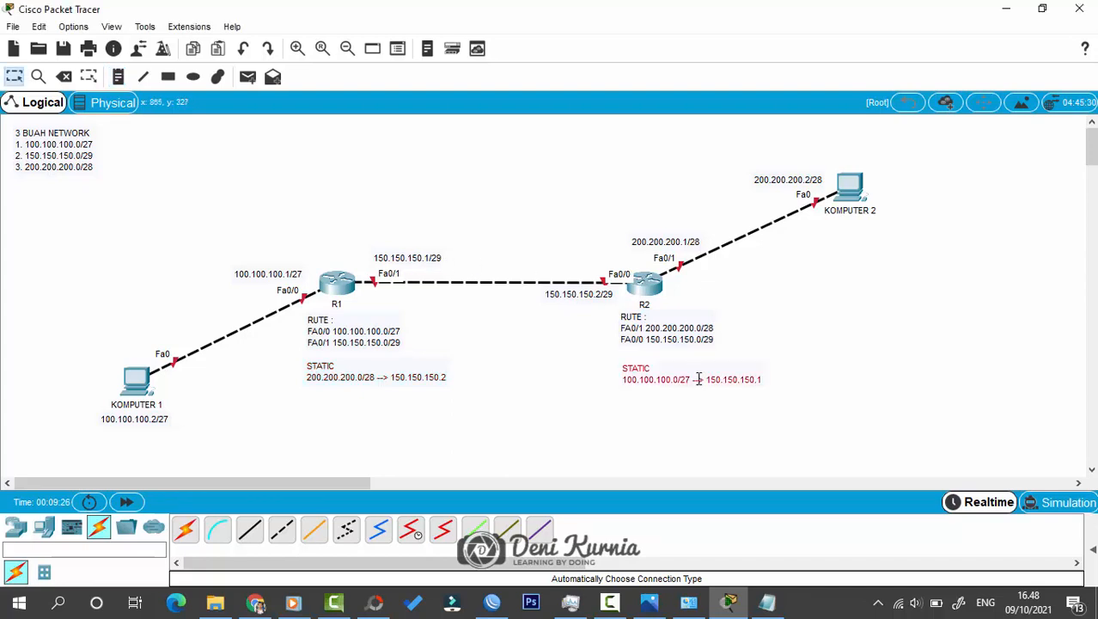
Move the static route note under R2 slightly up, closer to R2's route note.
left_click_drag(698, 368, 698, 371)
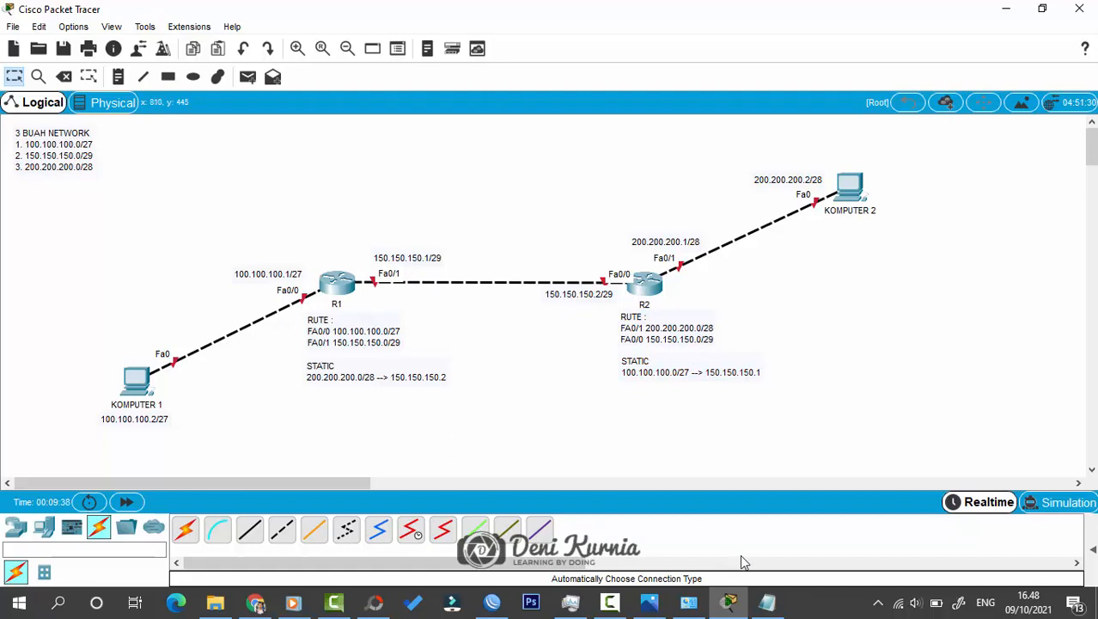
Switch to Notepad and add the stage line "4. KONFIGURASI IP PADA KOMPUTER", followed by a new line numbered "5.".
left_click(768, 602)
key("Return")
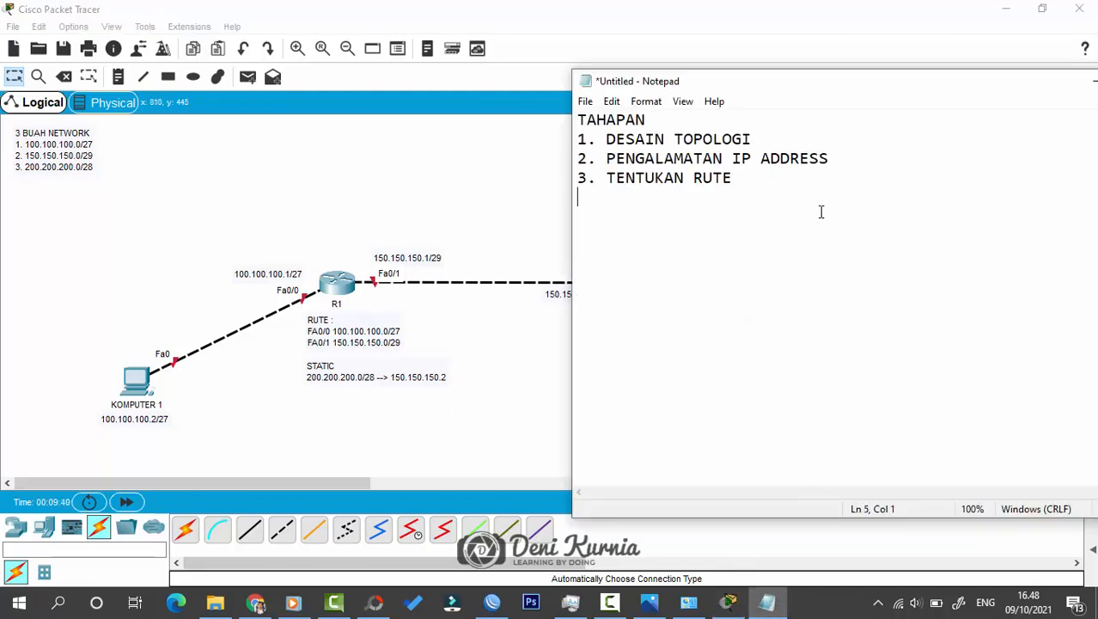
type("4. KONFIGURASI ")
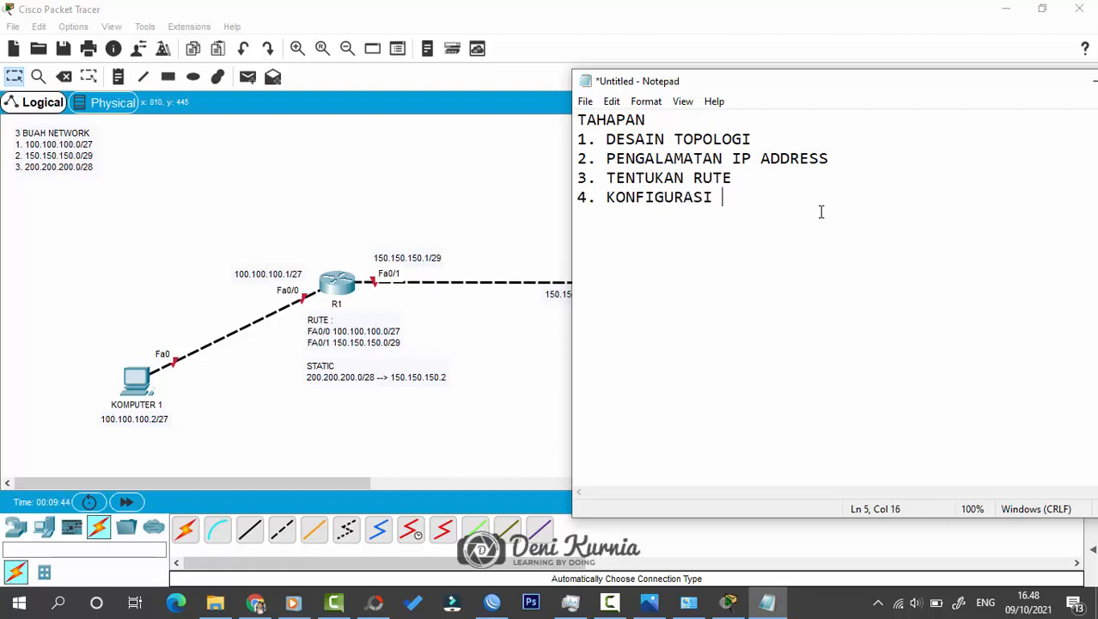
type("IP PADA KO")
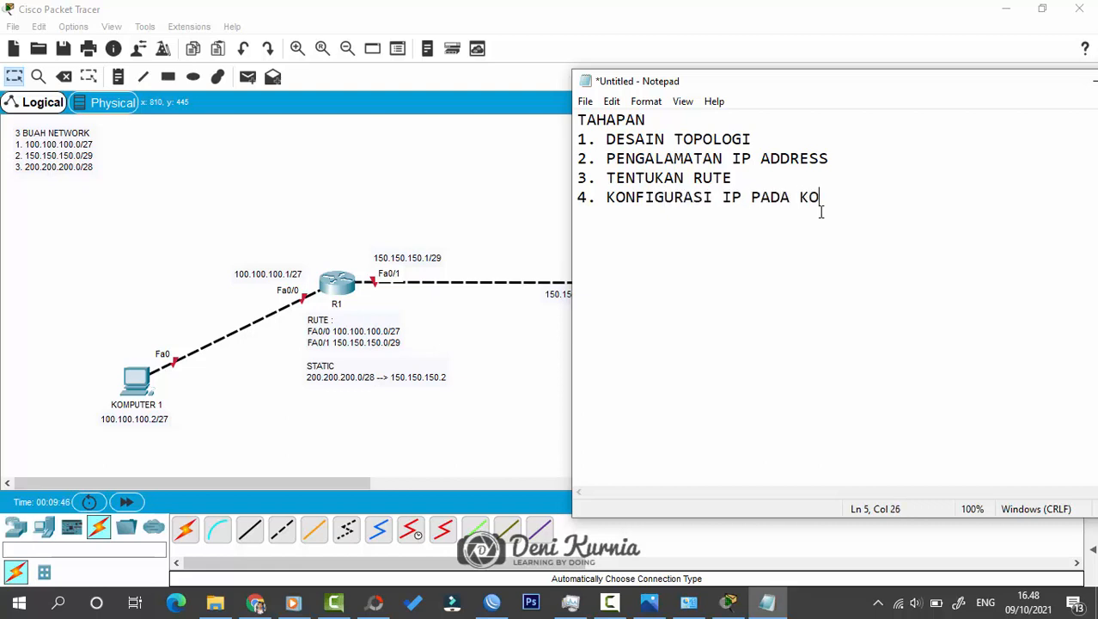
type("MPUTER")
key("Return")
type("5.")
Return to Packet Tracer, open KOMPUTER 1's IP configuration and set its static IP address to 100.100.100.2.
left_click(557, 9)
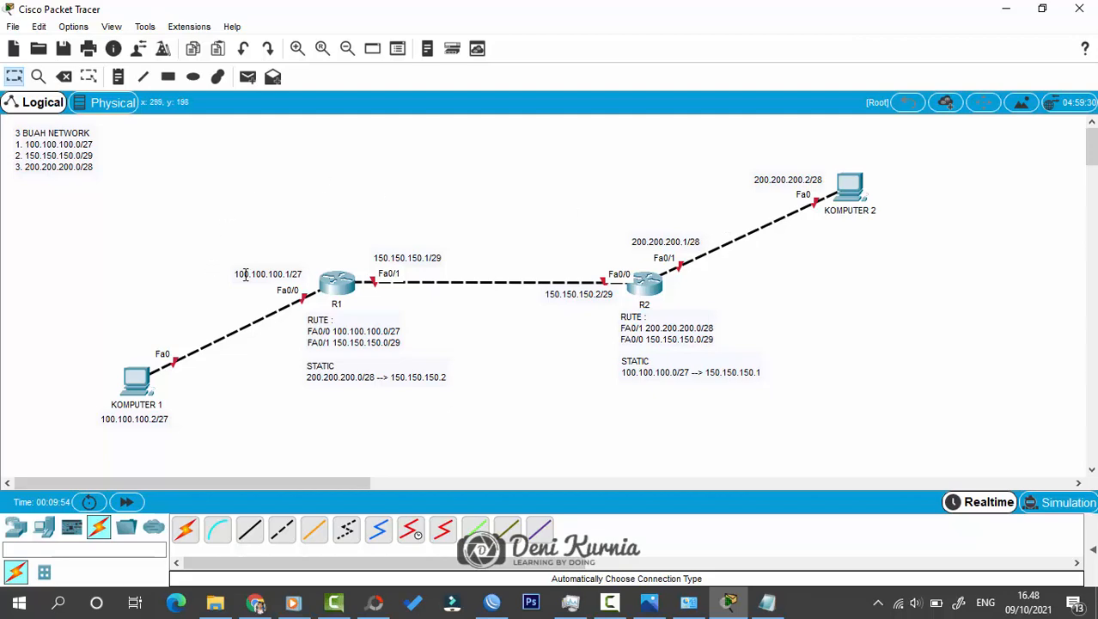
left_click(136, 378)
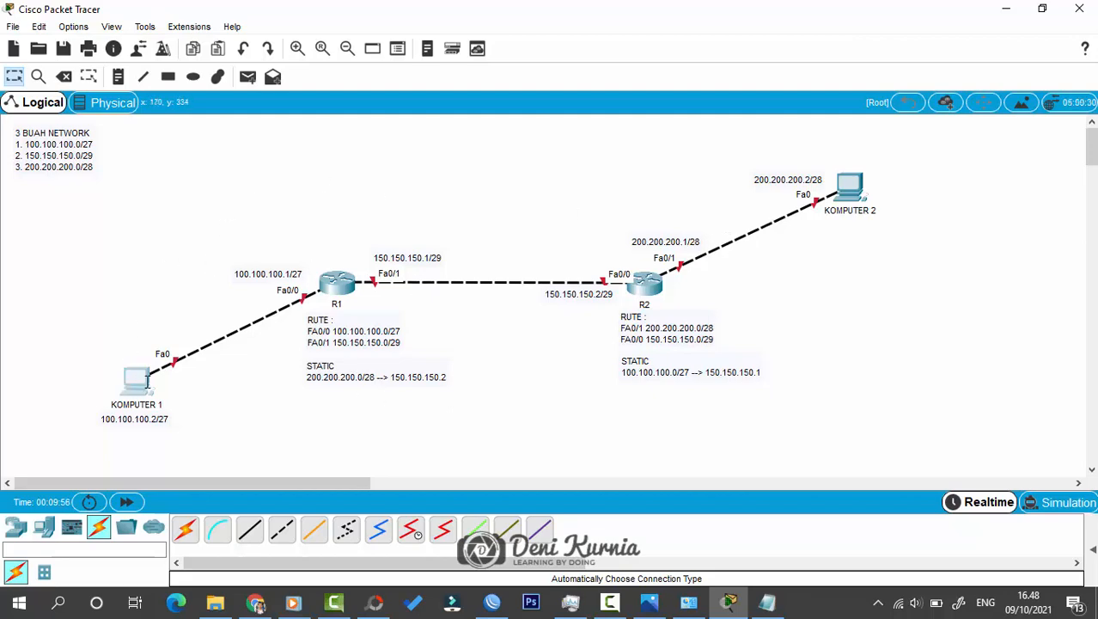
left_click_drag(479, 79, 647, 77)
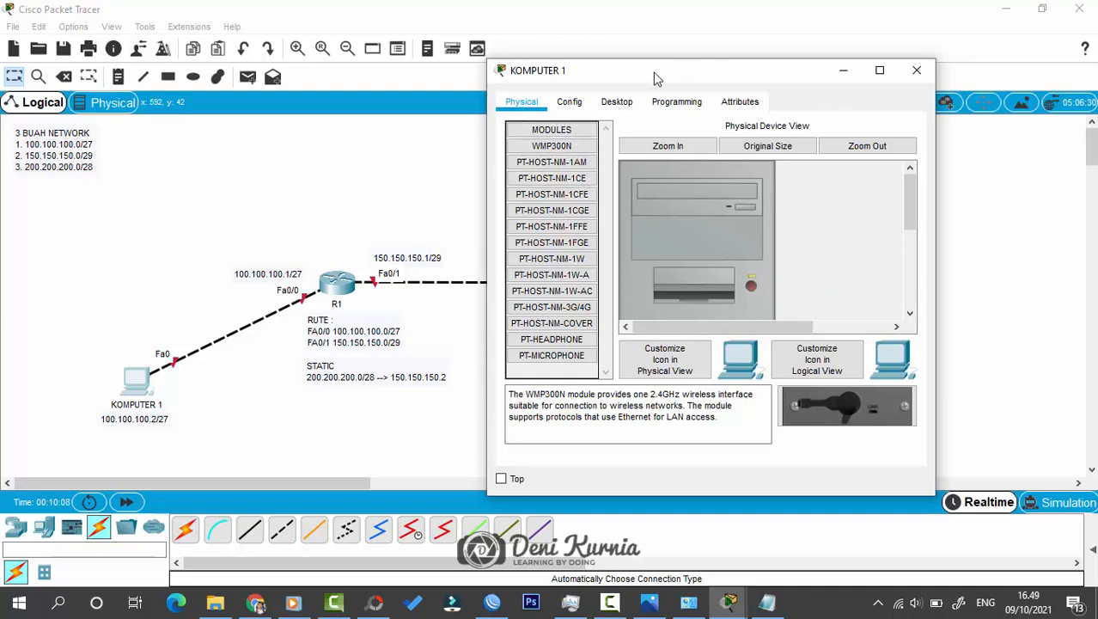
left_click(613, 104)
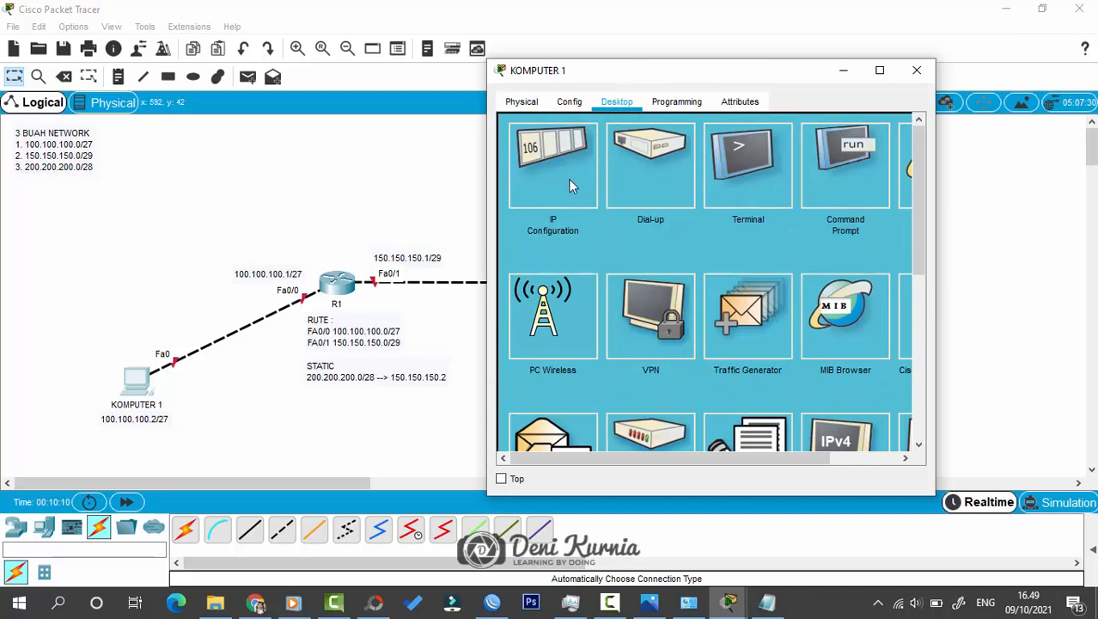
left_click(568, 179)
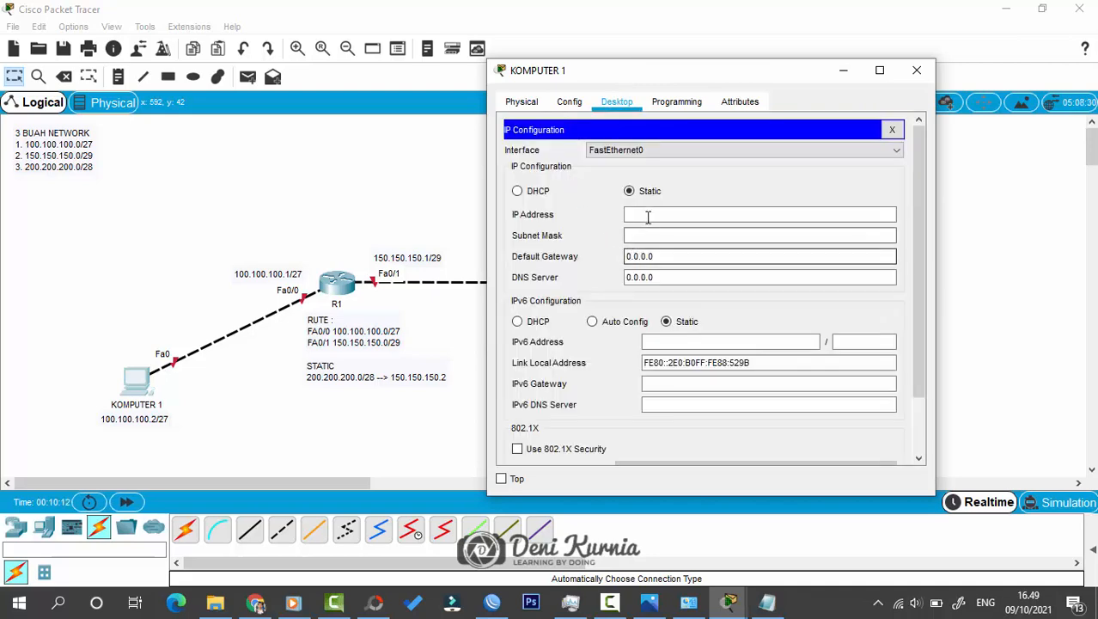
left_click(648, 218)
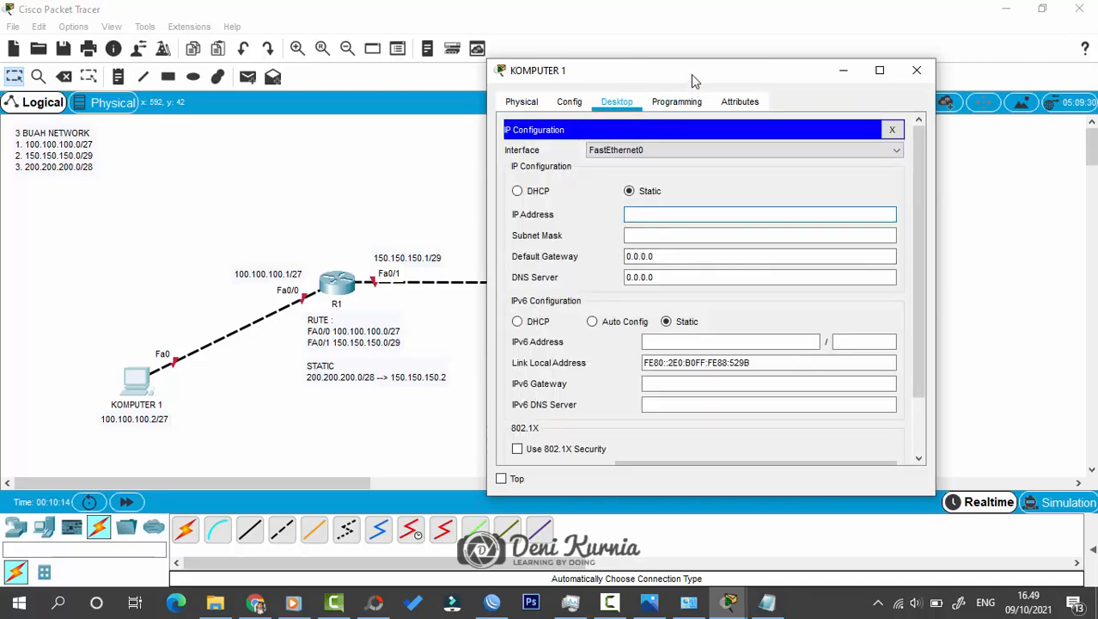
left_click_drag(694, 79, 708, 80)
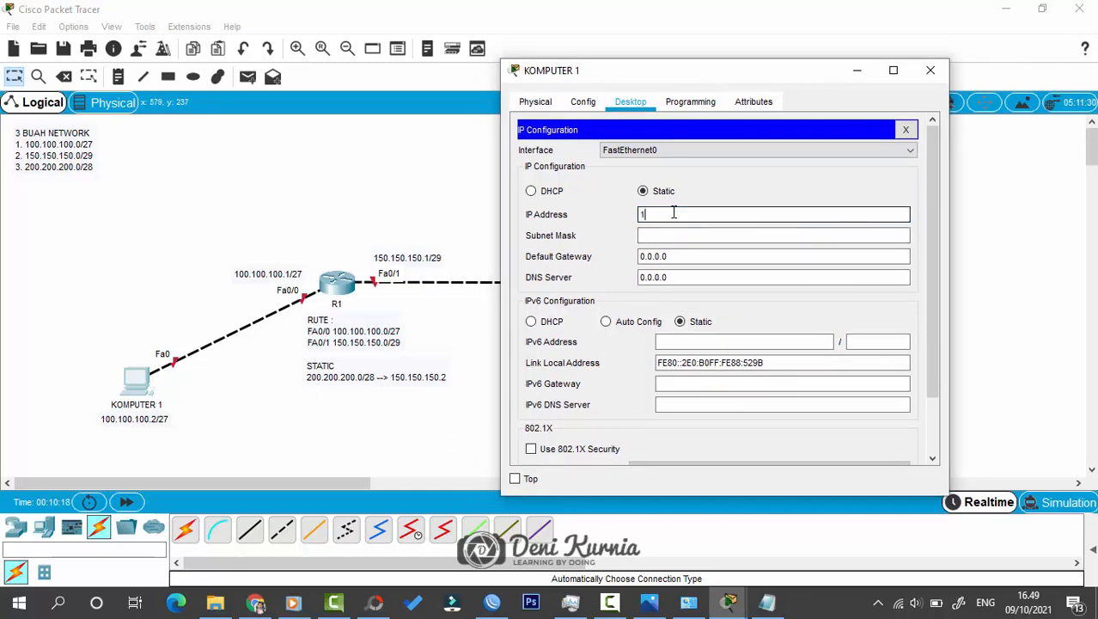
type("00.100.")
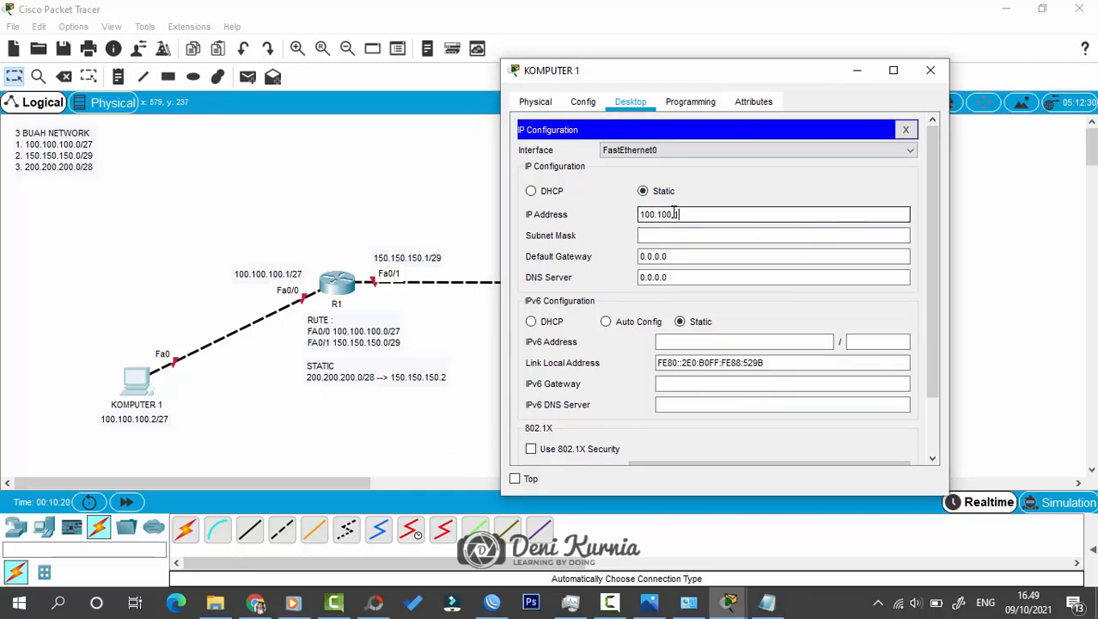
type("10")
key("BackSpace")
key("BackSpace")
key("Tab")
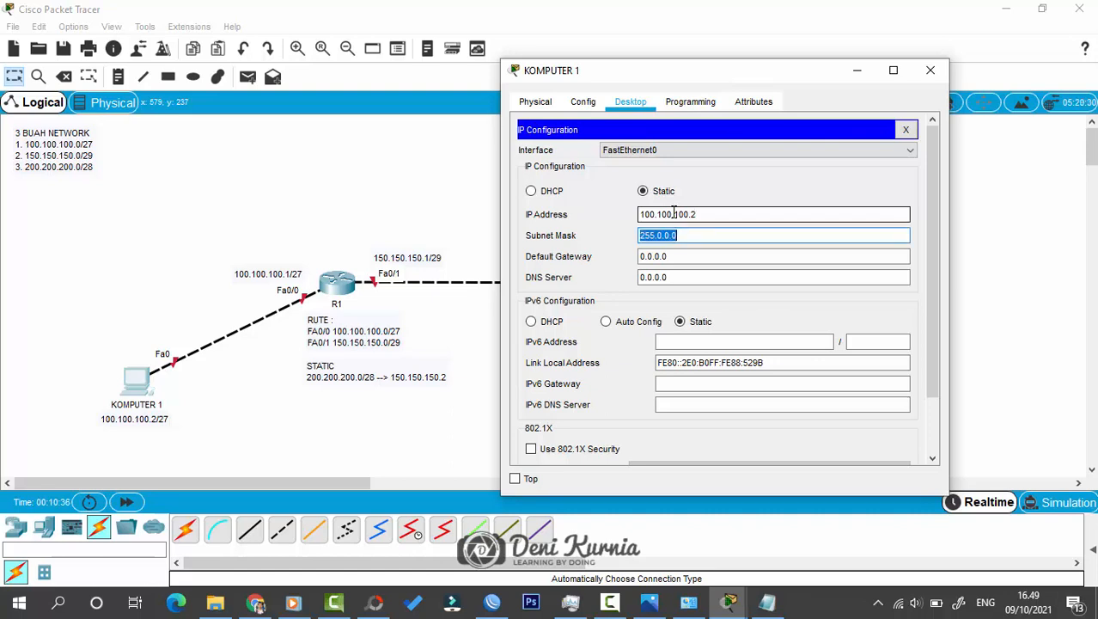
Set KOMPUTER 1's subnet mask to 255.255.255.224 and default gateway to 100.100.100.1, and close its window.
type("255.255.255")
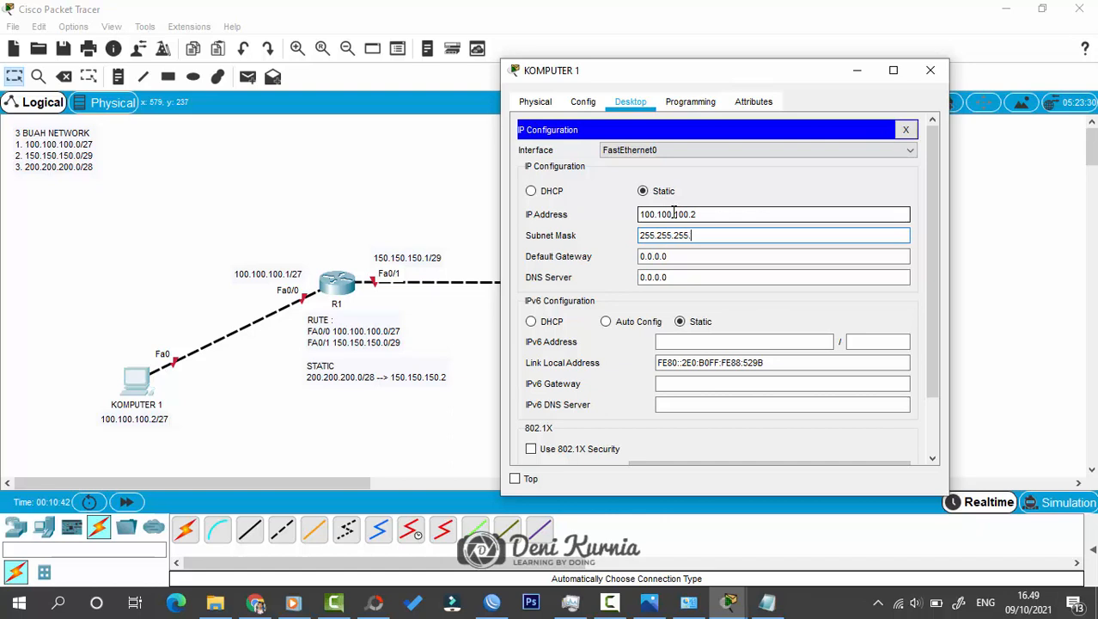
type(".224")
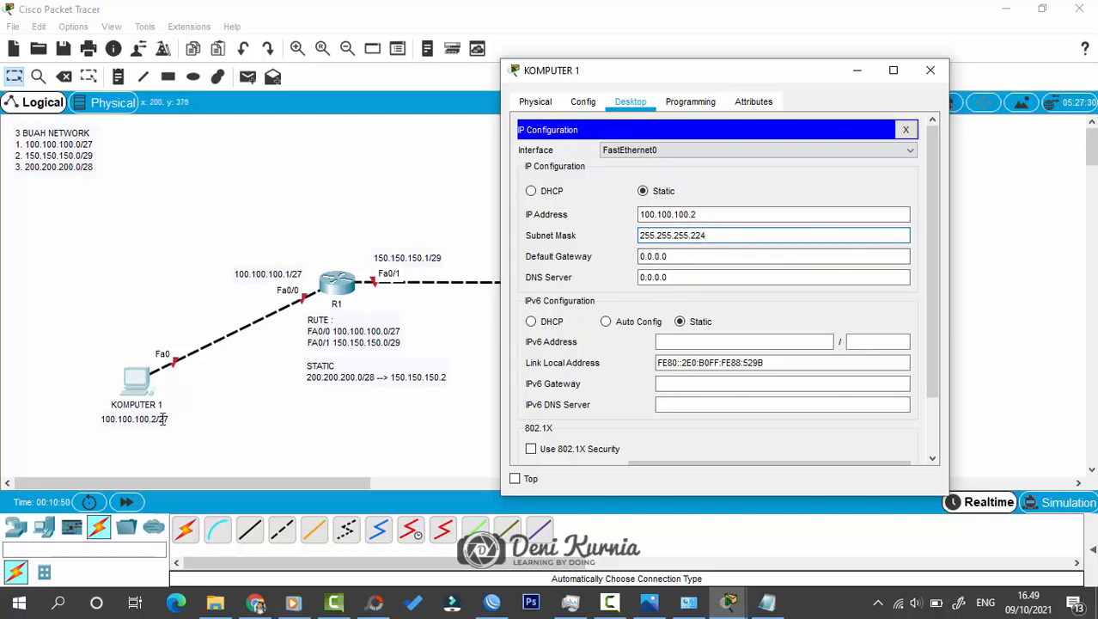
double_click(691, 256)
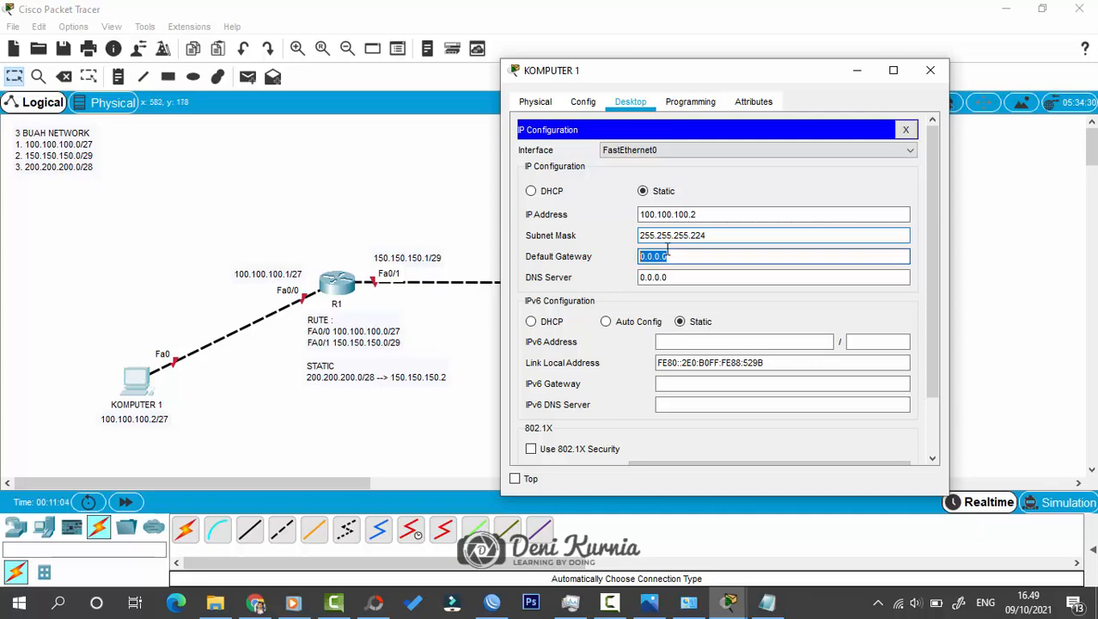
type("100.")
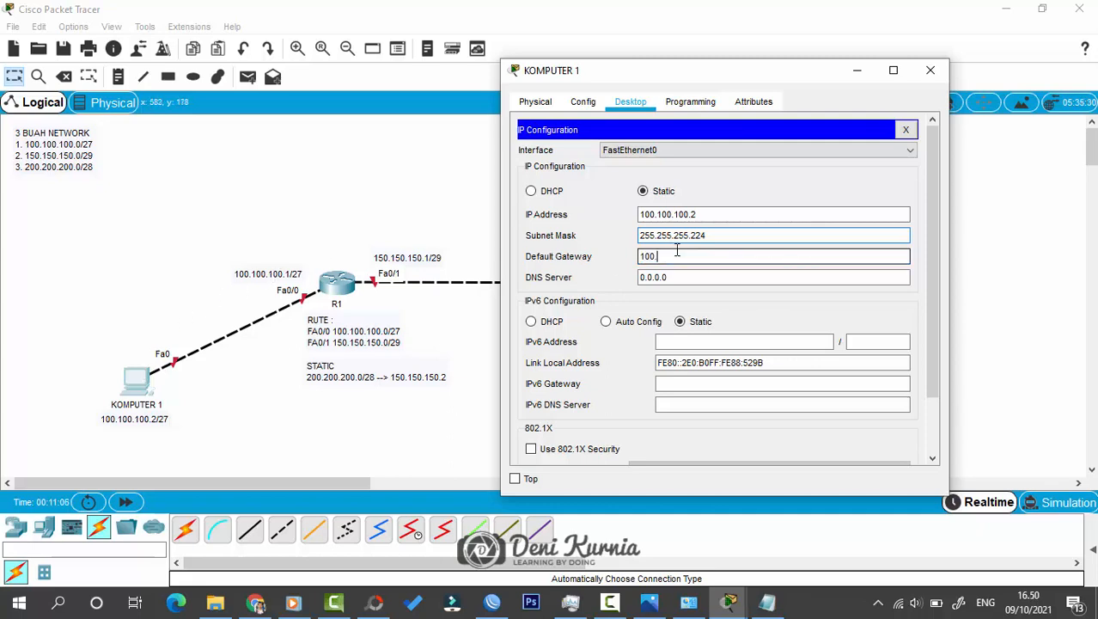
type("100.100.1")
left_click(905, 130)
left_click(930, 70)
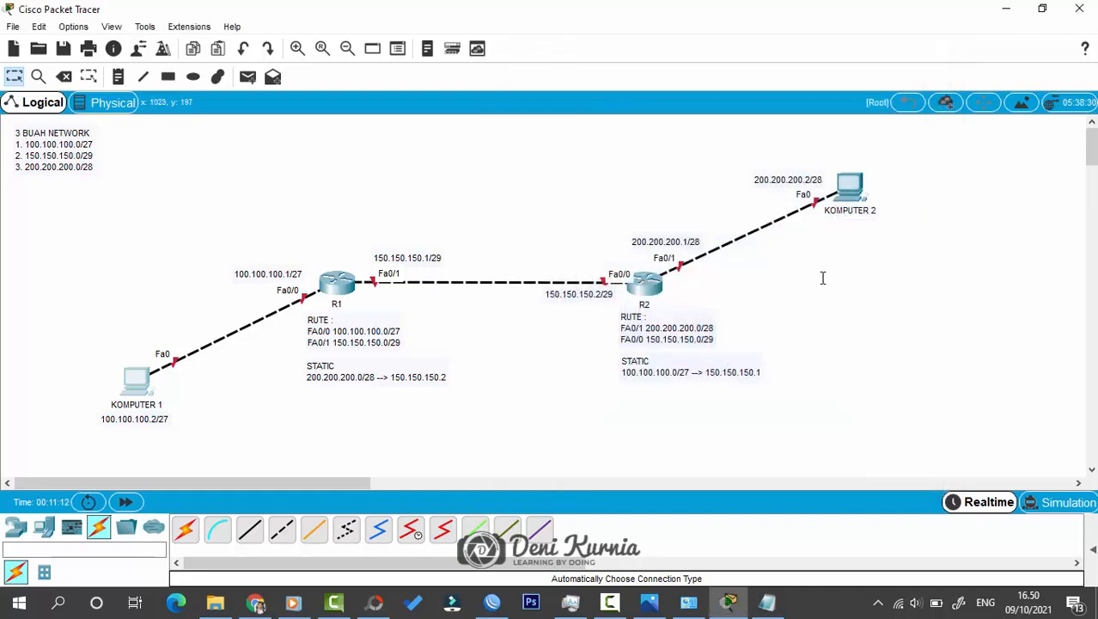
Open KOMPUTER 2's IP configuration and set its static IP address to 200.200.200.2.
left_click(847, 189)
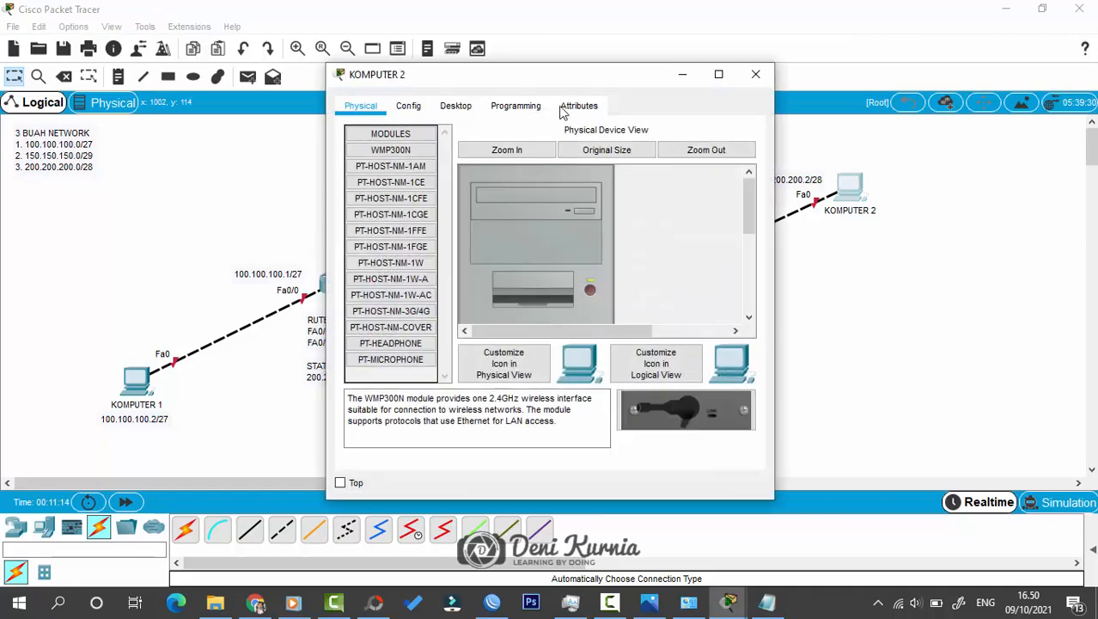
left_click_drag(563, 80, 423, 78)
left_click(313, 104)
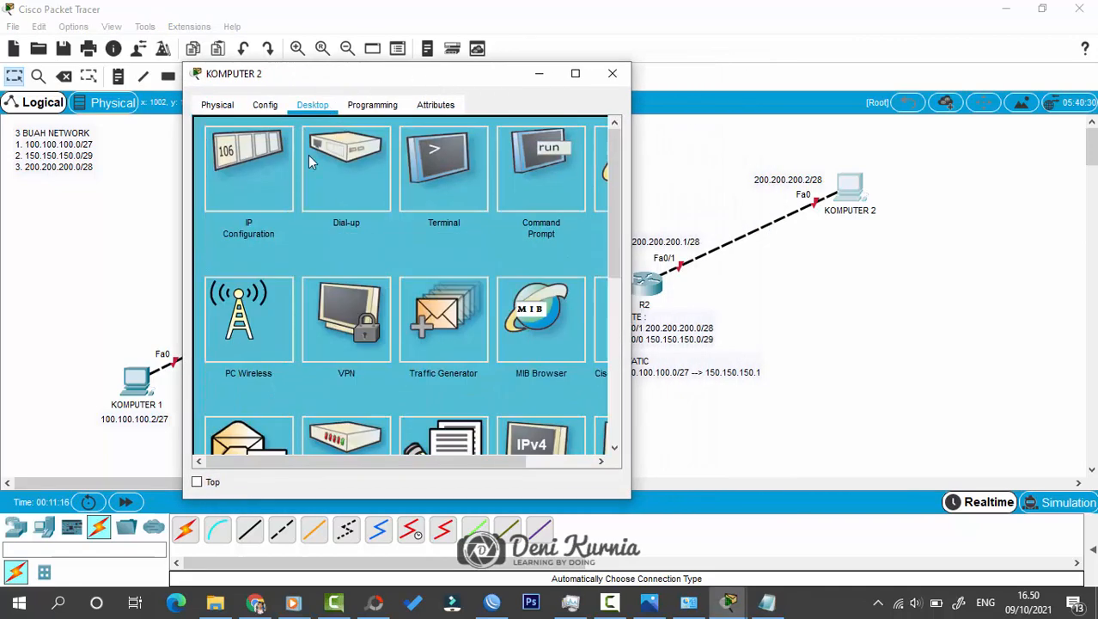
left_click(249, 176)
left_click(352, 216)
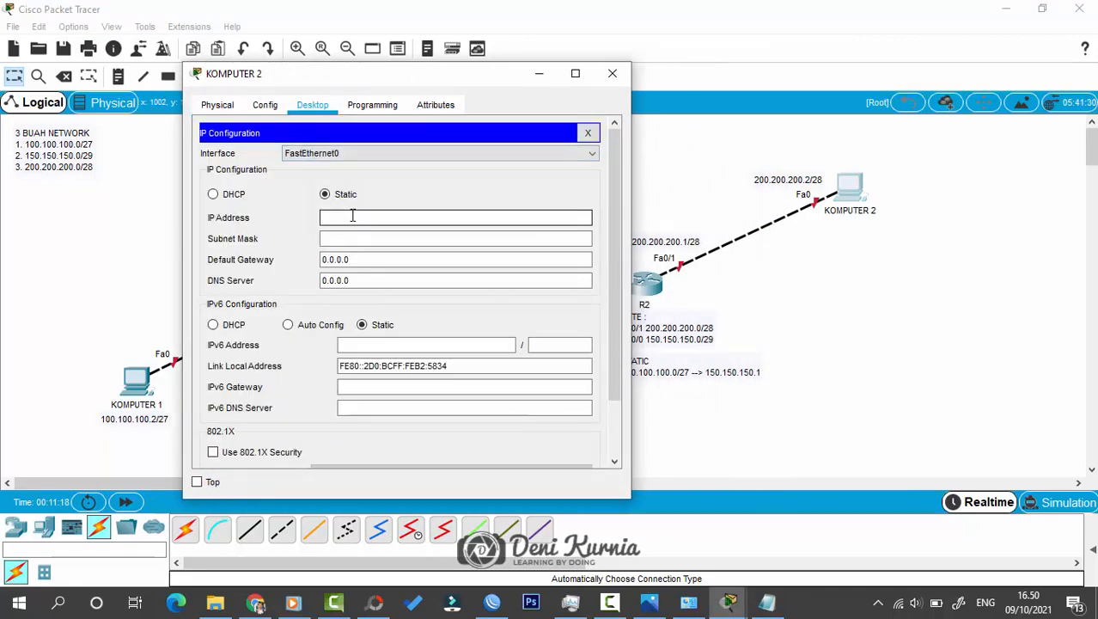
type("200.200.200")
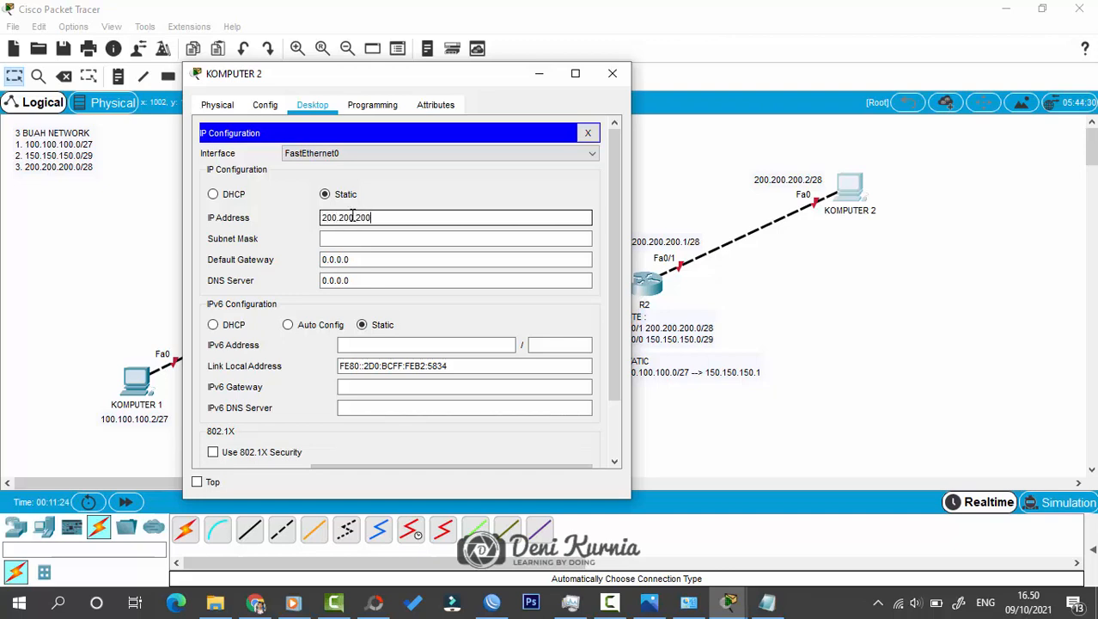
type(".2")
key("Tab")
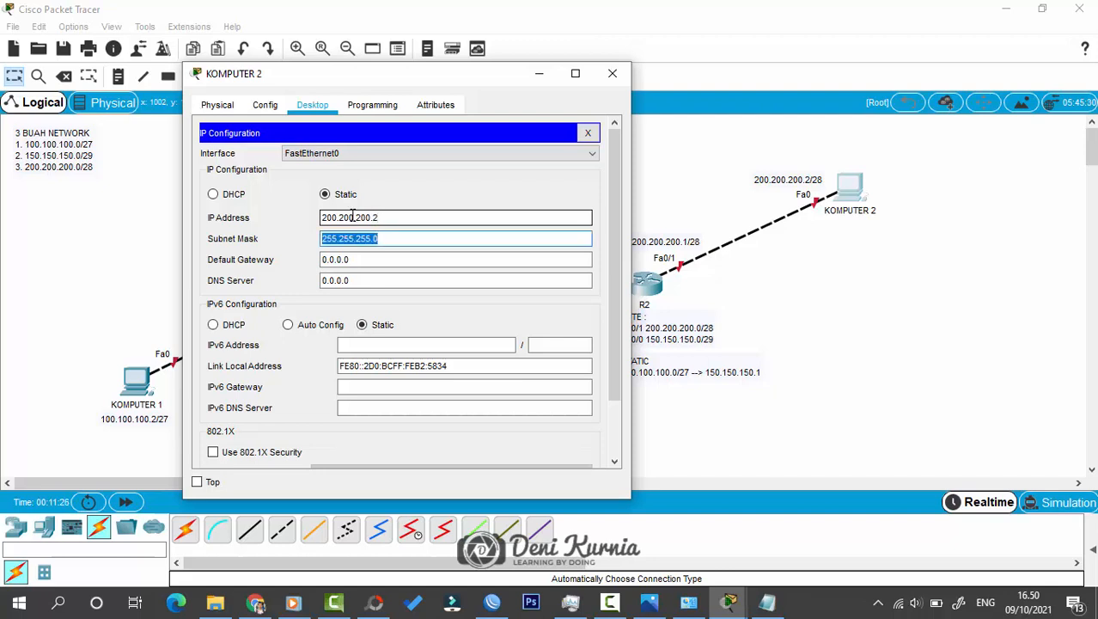
Set KOMPUTER 2's subnet mask to 255.255.255.240 and default gateway to 200.200.200.1, and close its window.
key("Right")
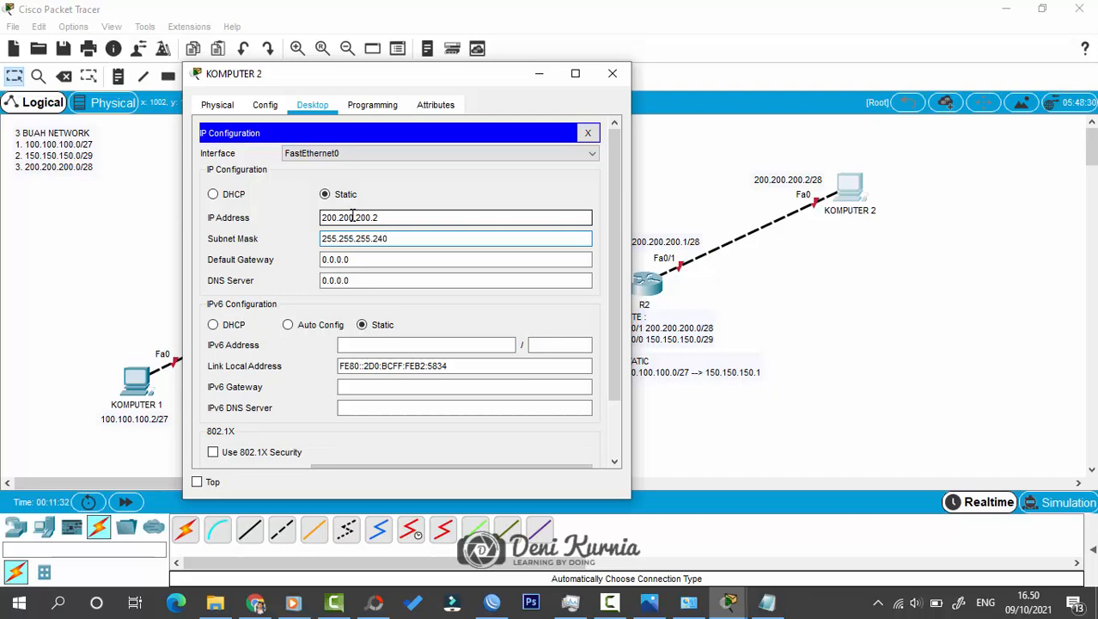
key("Tab")
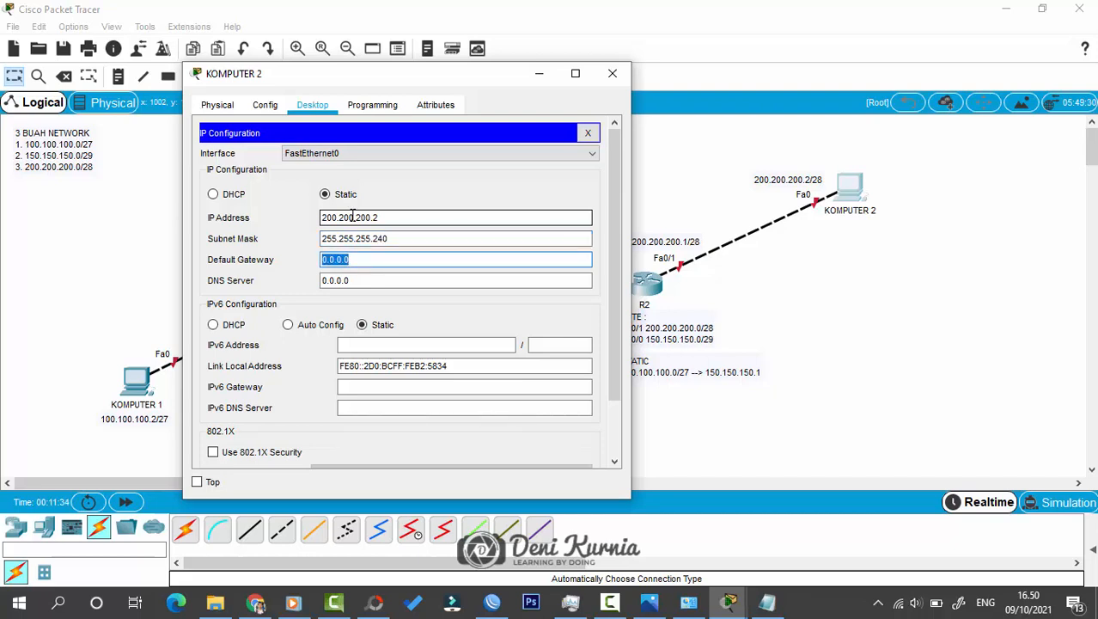
type("200.200.200.1")
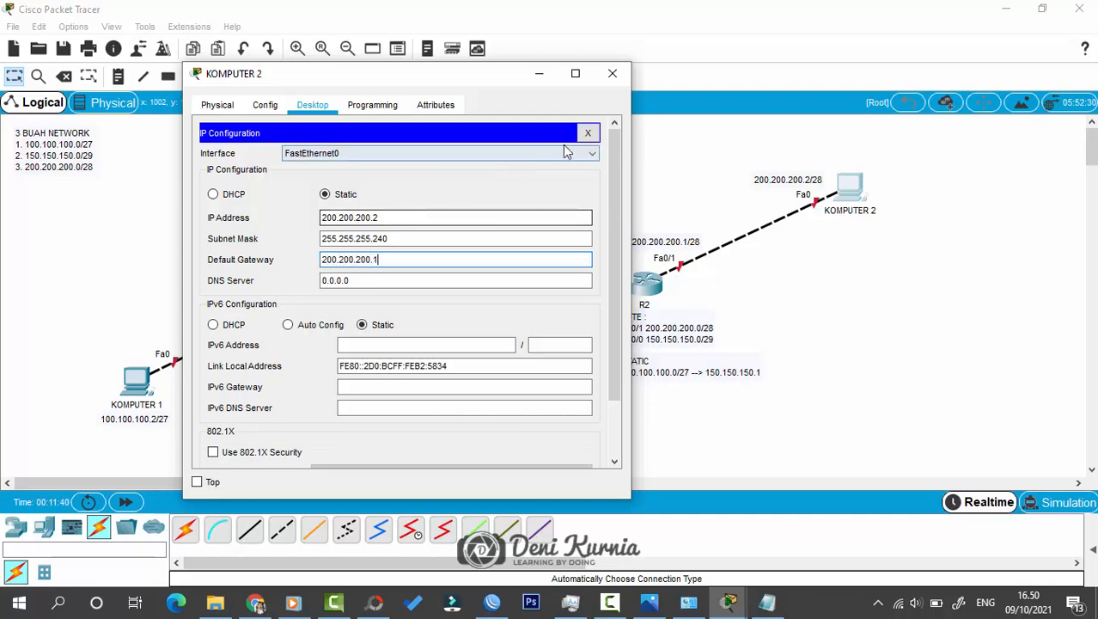
left_click(588, 133)
left_click(612, 73)
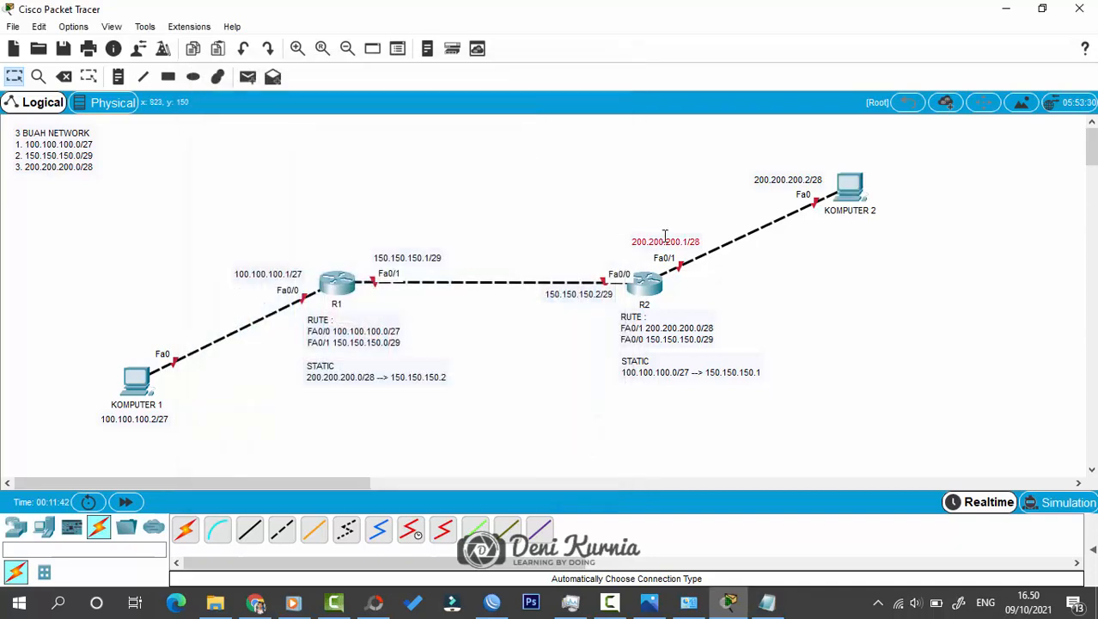
Move the 200.200.200.2/28 note below the KOMPUTER 2 label and nudge the 200.200.200.1/28 note closer to R2's Fa0/1 port.
left_click_drag(761, 179, 831, 225)
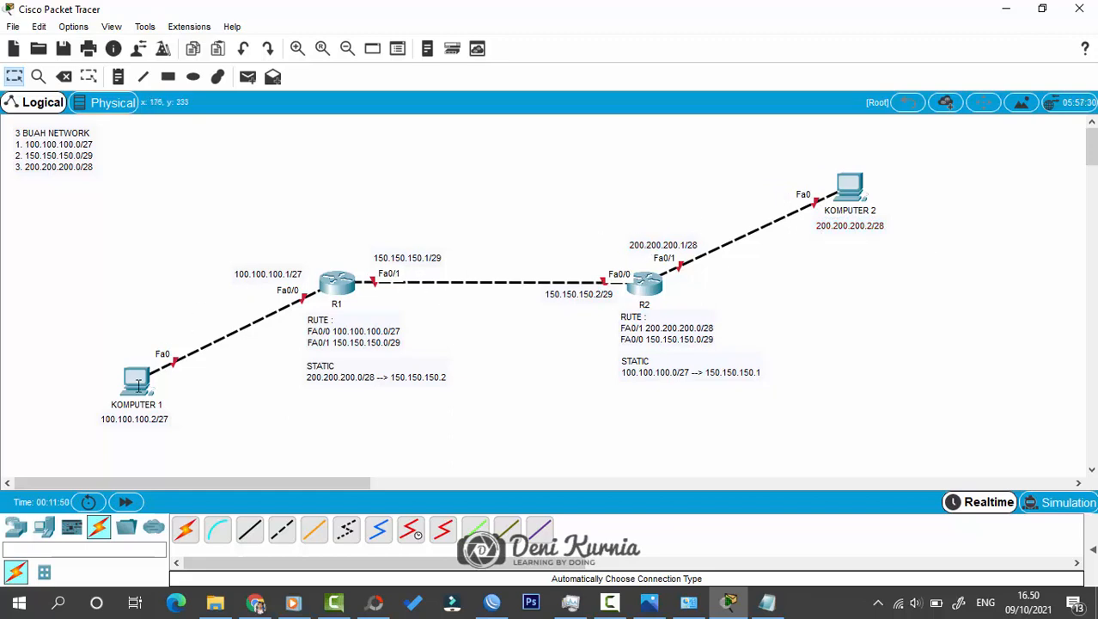
mouse_move(134, 386)
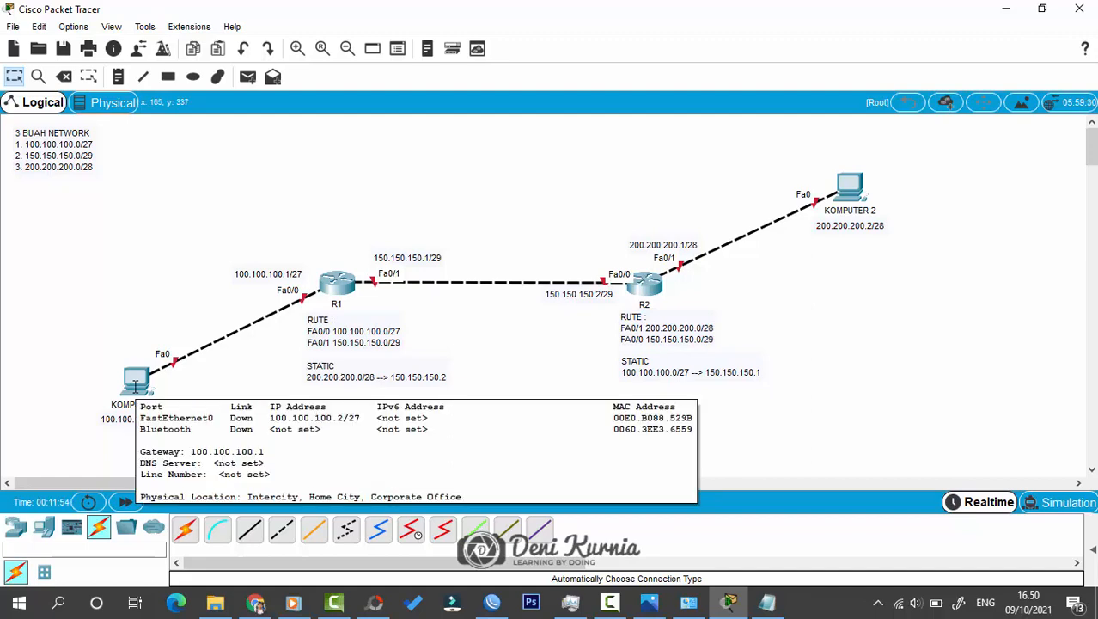
In Notepad, complete the fifth stage as "5. KONFIGURASI IP PADA ROUTER" and start a line below it with "---".
left_click(769, 604)
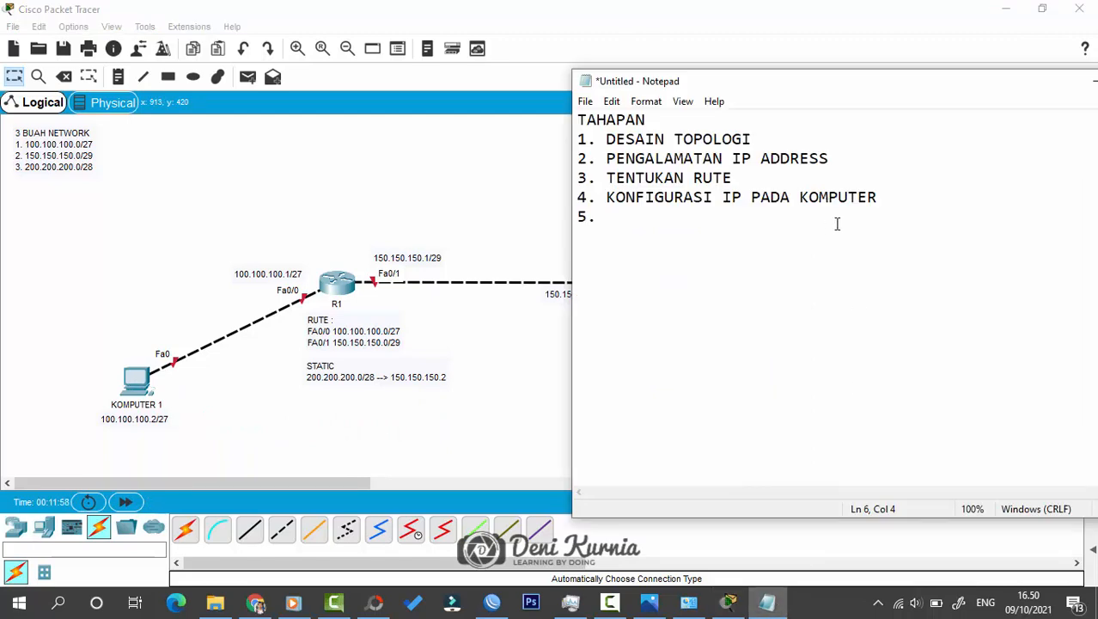
type("KON")
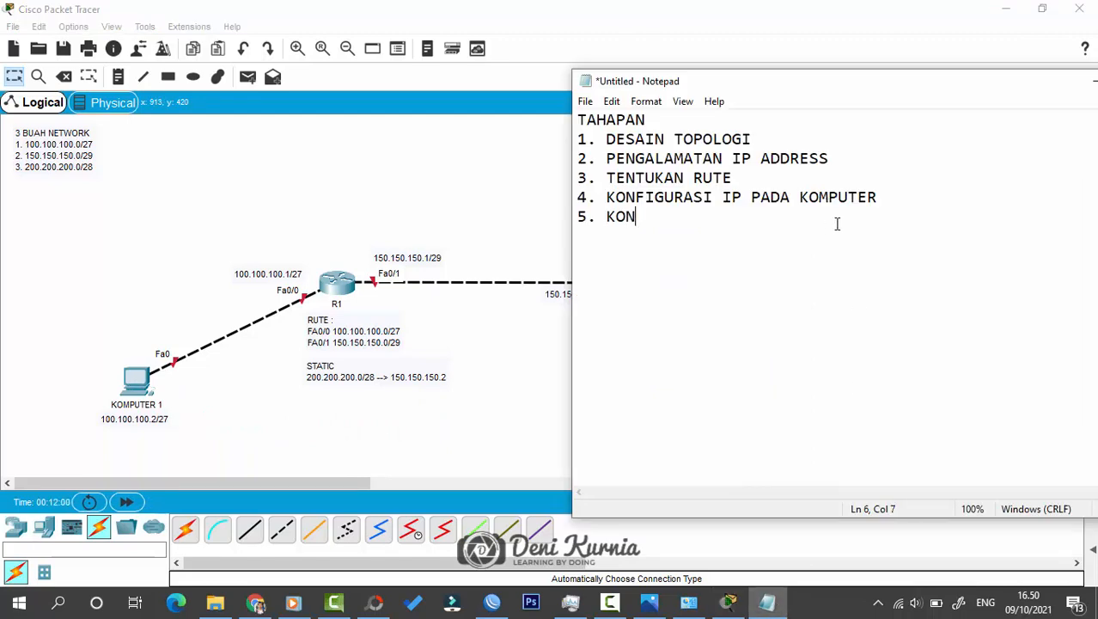
type("FIGURASI IP")
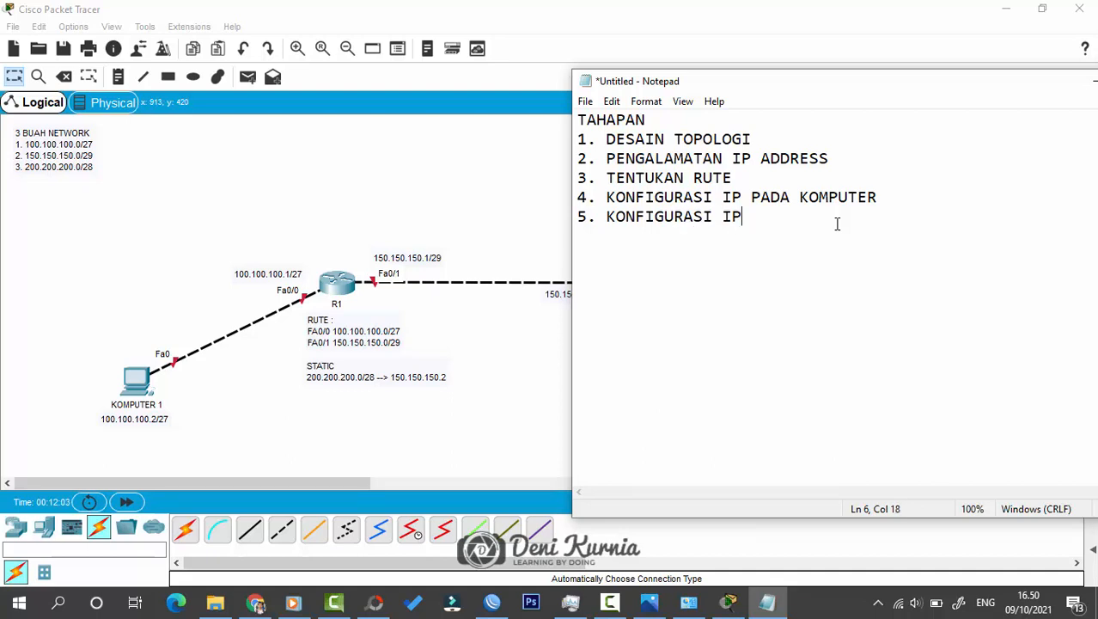
type(" PADA ROUTW")
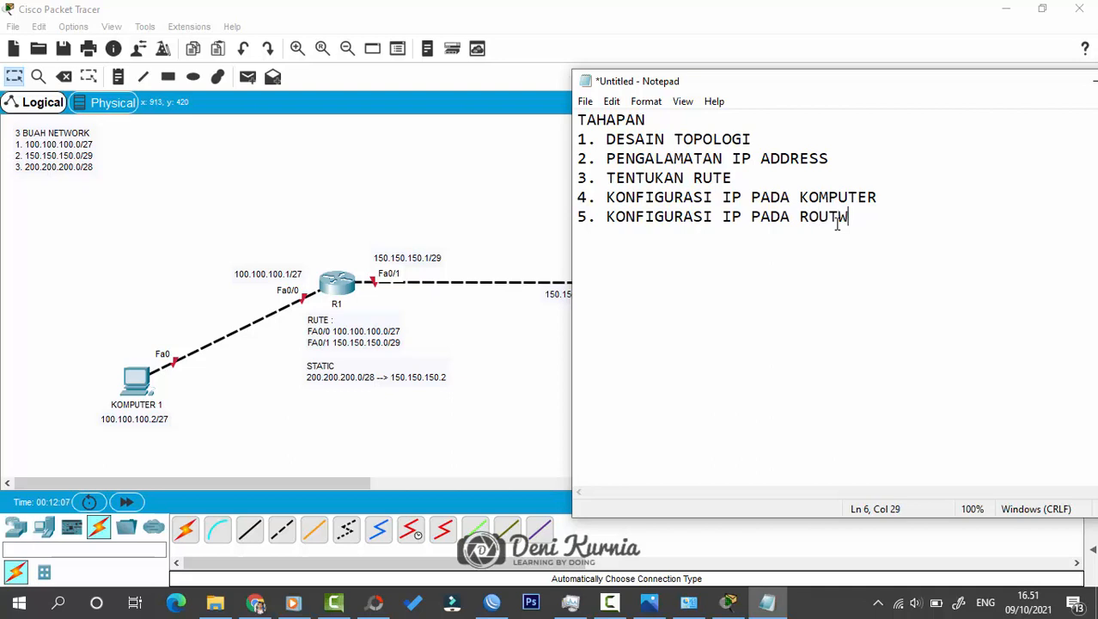
key("BackSpace")
type("ER")
key("Return")
type("---")
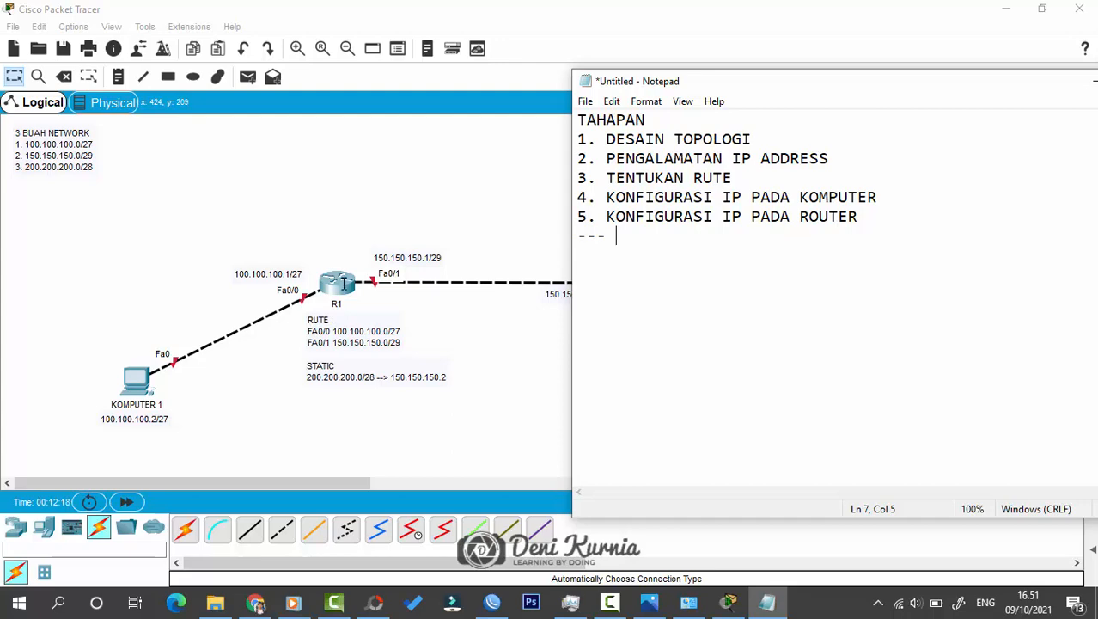
Open router R1's command-line interface and place its window beside the R1 topology notes.
left_click(339, 284)
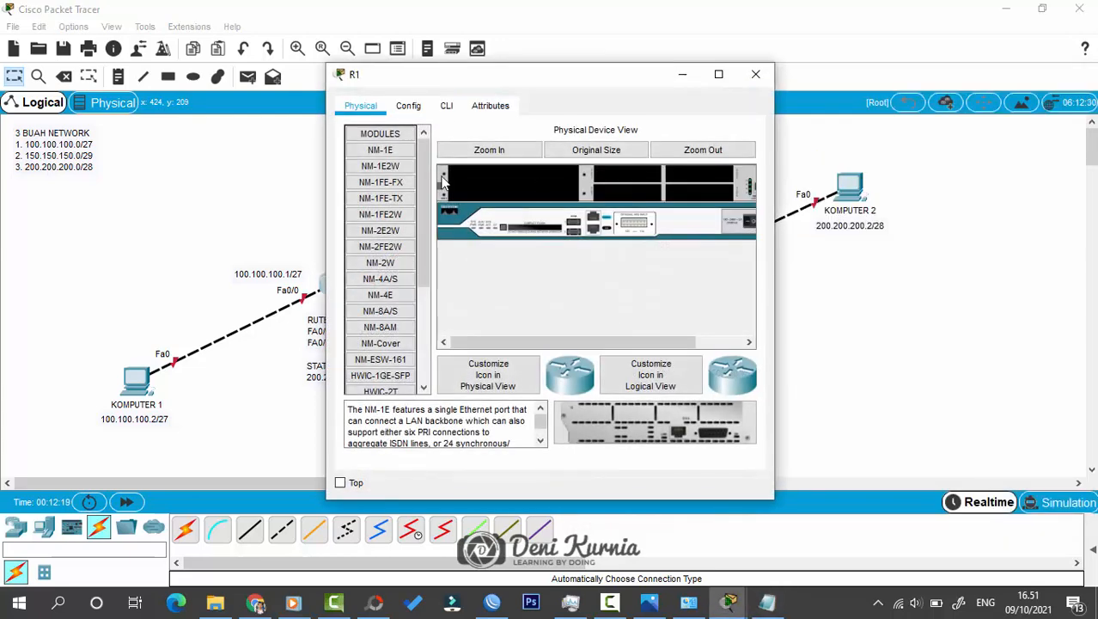
left_click_drag(615, 77, 842, 94)
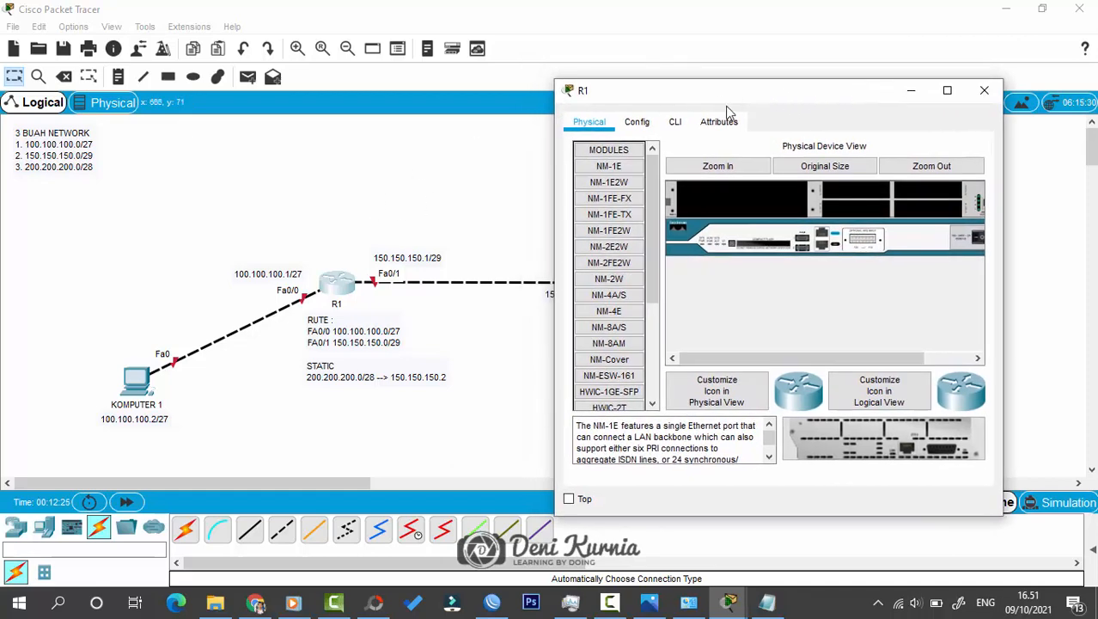
left_click(679, 123)
left_click_drag(786, 92, 777, 83)
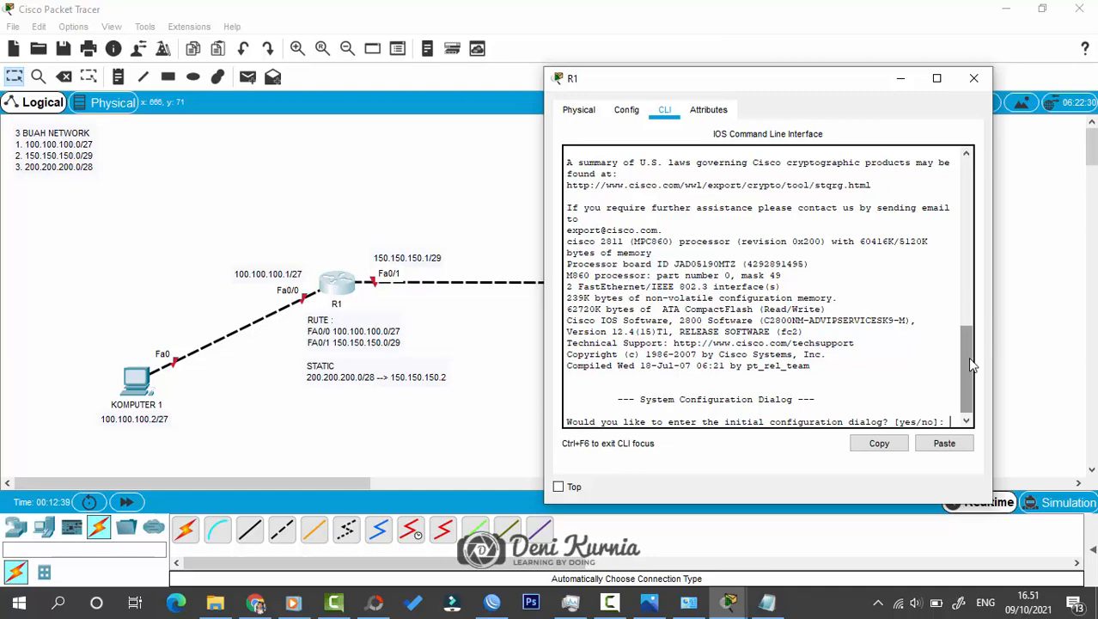
left_click_drag(969, 365, 969, 381)
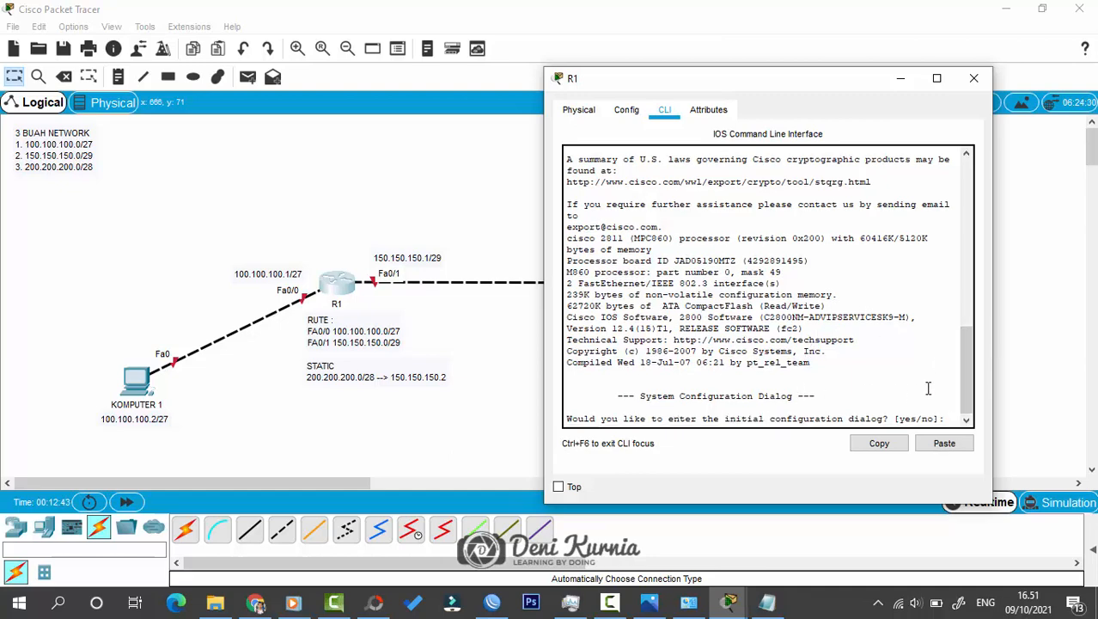
Answer "no" to R1's initial configuration dialog and bring up the Router> prompt.
type("no")
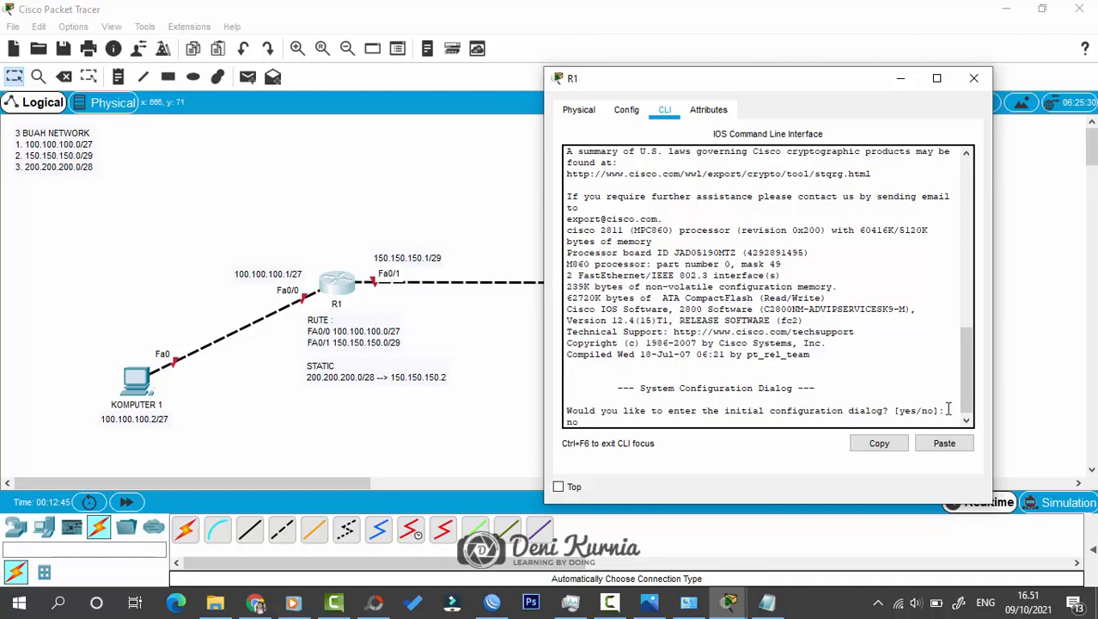
key("Return")
key("Return")
key("Return")
key("Return")
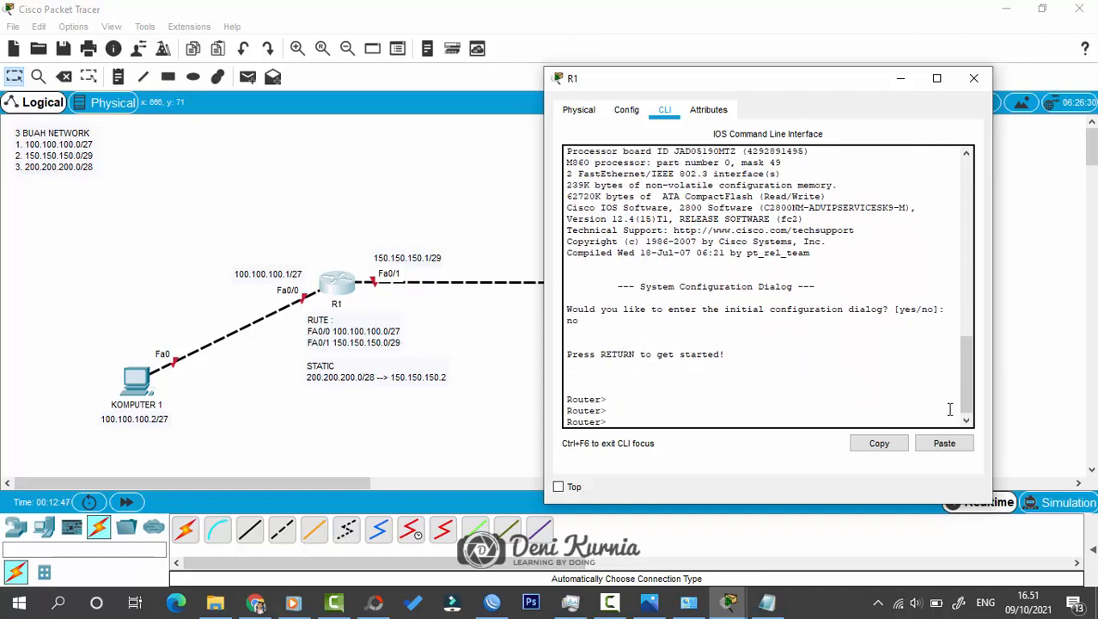
In Notepad, add "Router(config)#" after the dashes below the fifth stage, as the prompt to reach from Router>.
left_click_drag(751, 88, 534, 90)
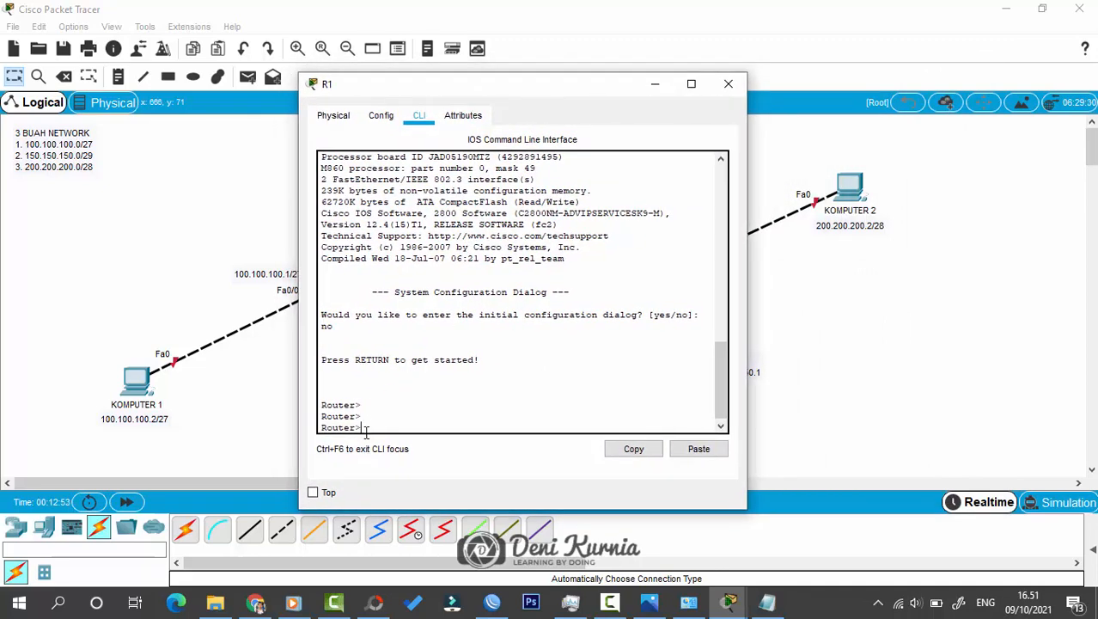
left_click_drag(362, 427, 306, 424)
left_click(366, 429)
left_click_drag(366, 429, 311, 430)
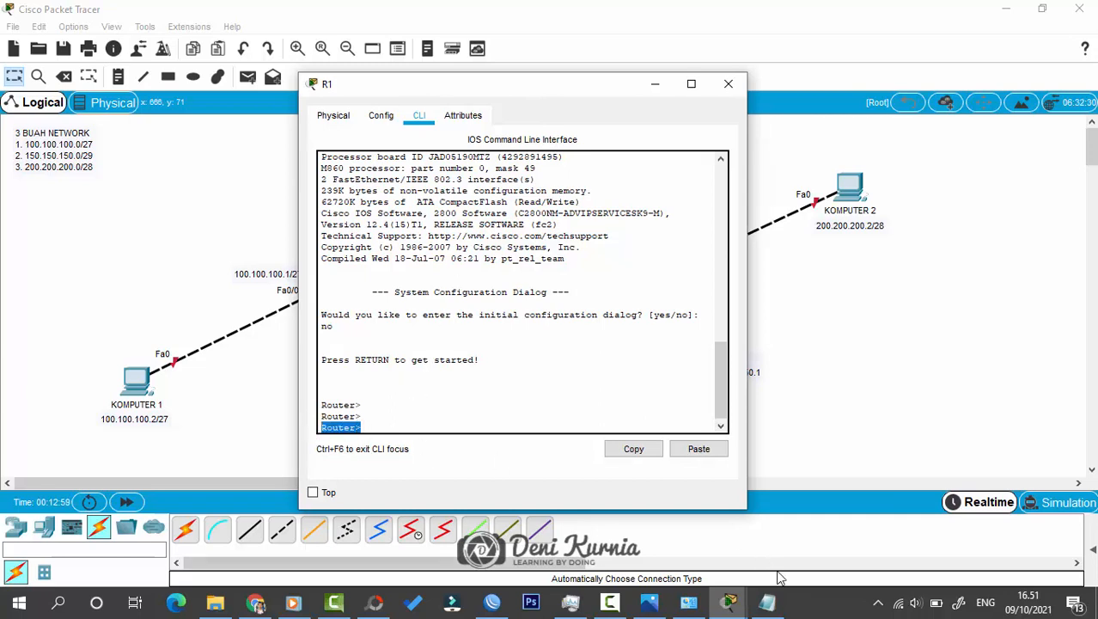
left_click(767, 601)
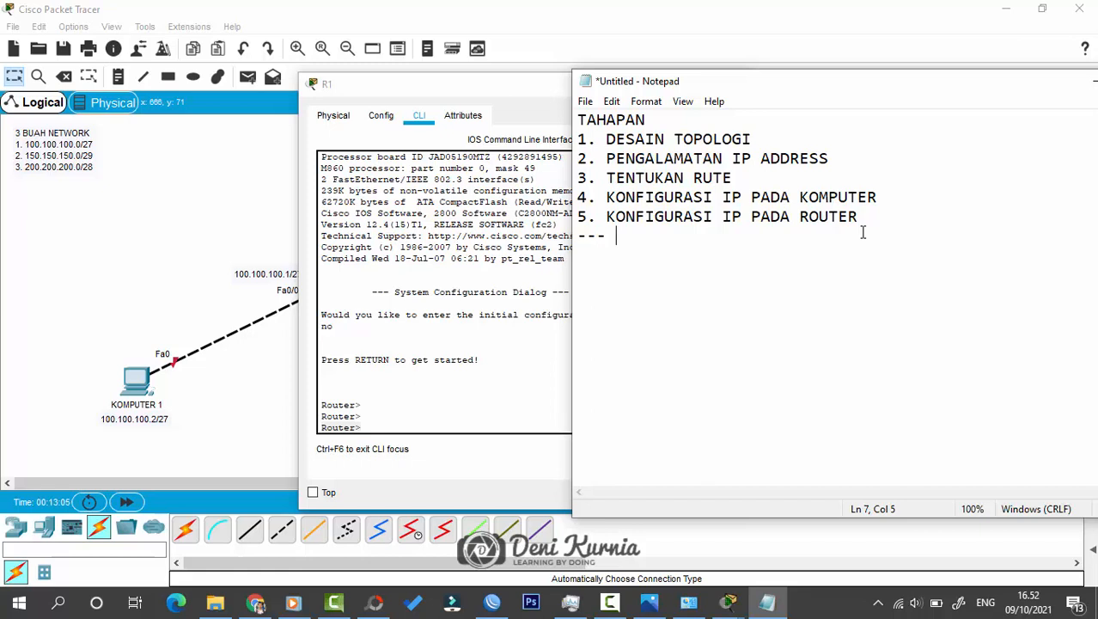
type("Router(")
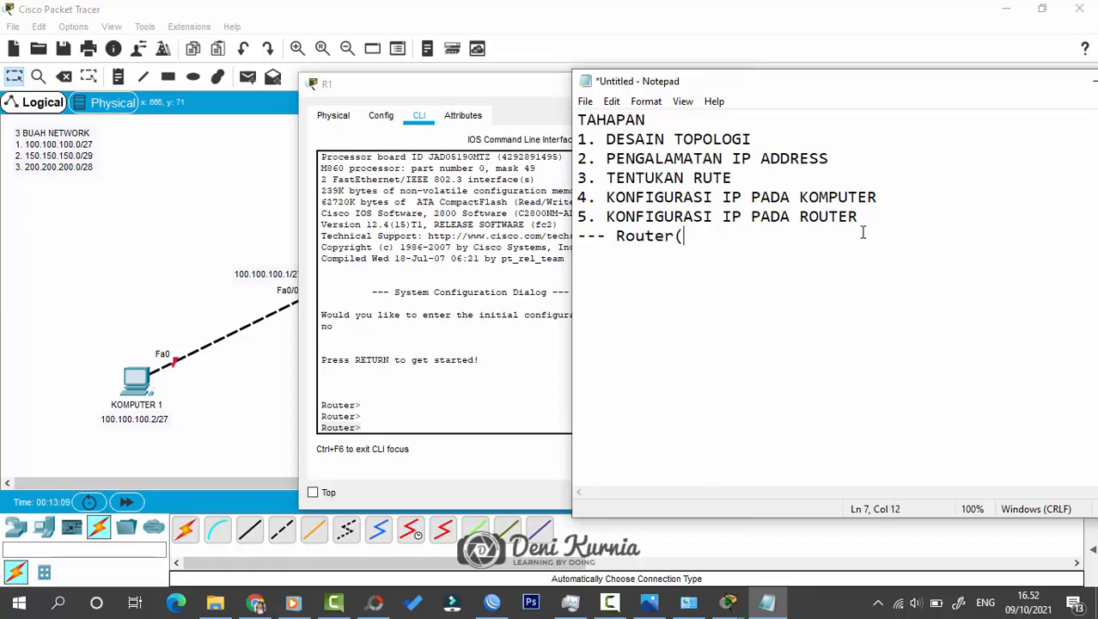
type("confi")
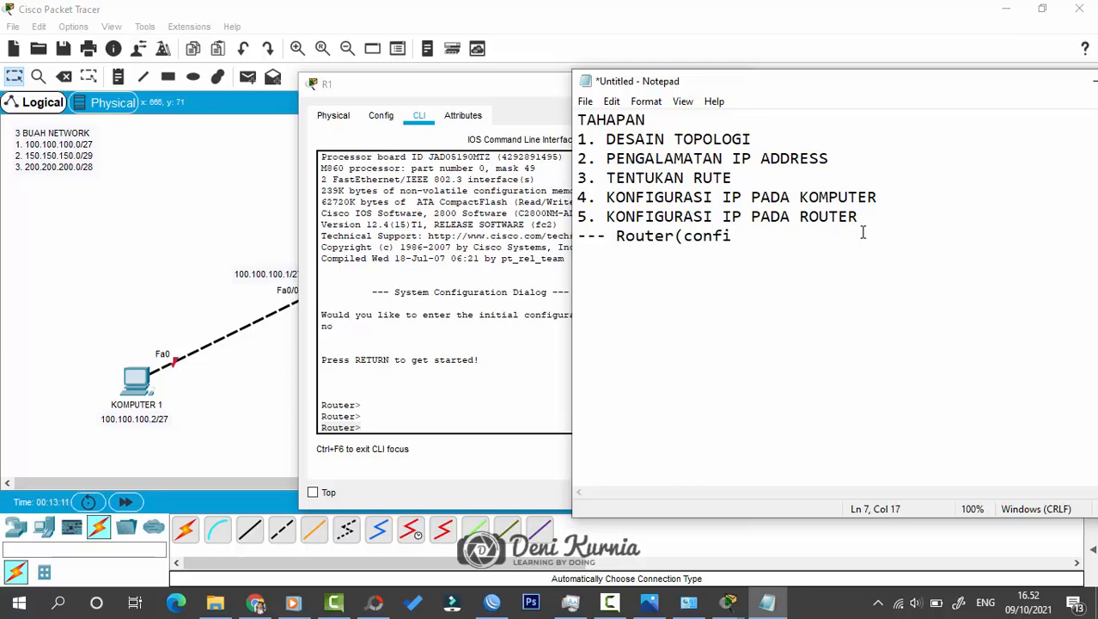
type("g)#")
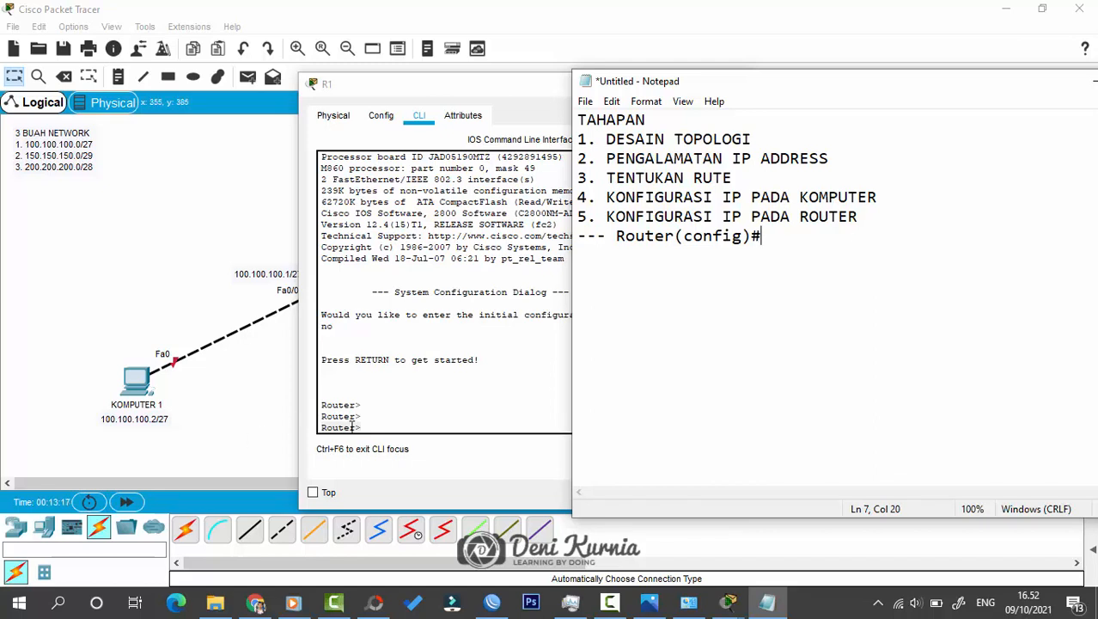
Compare R1's current command prompt with the Router(config)# prompt noted in Notepad.
left_click(432, 94)
left_click(368, 428)
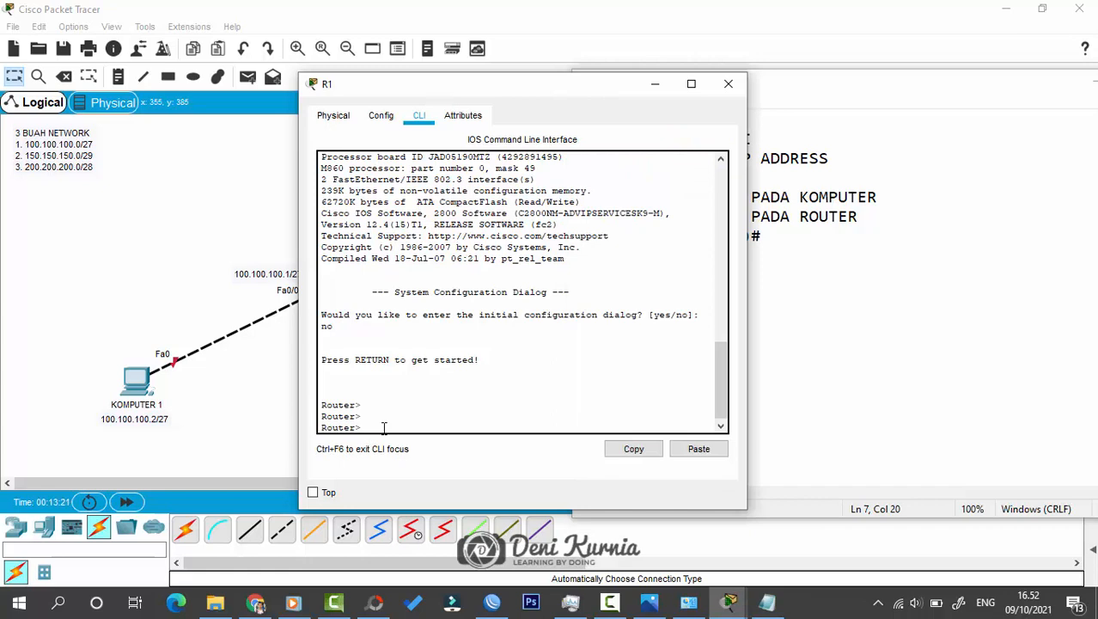
left_click_drag(373, 425, 317, 424)
left_click(361, 430)
left_click(777, 606)
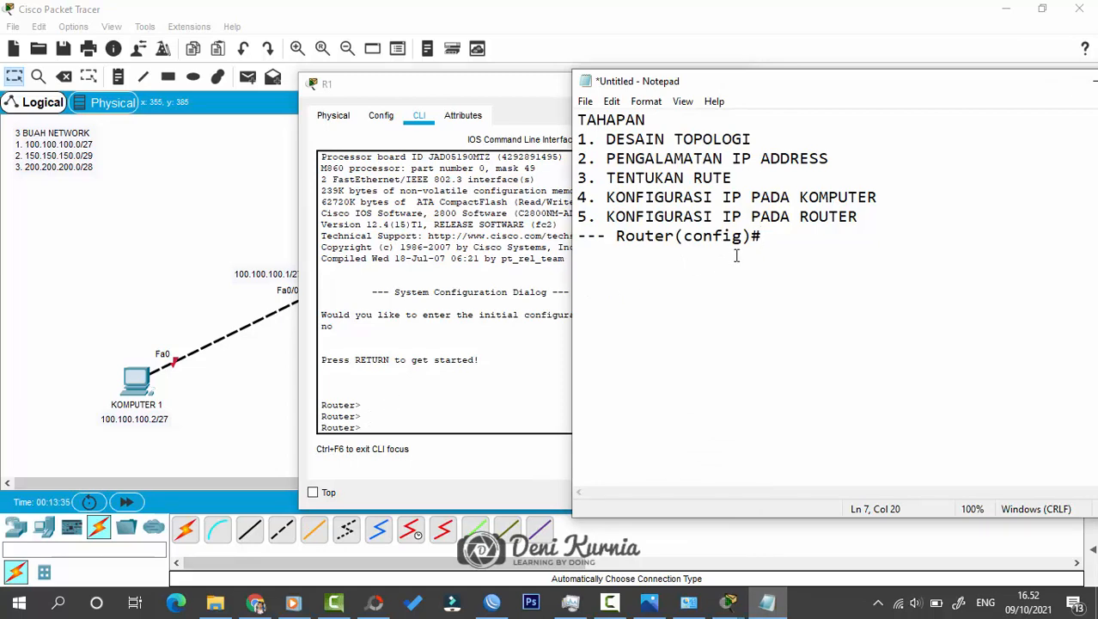
left_click_drag(773, 238, 661, 237)
left_click_drag(618, 236, 614, 237)
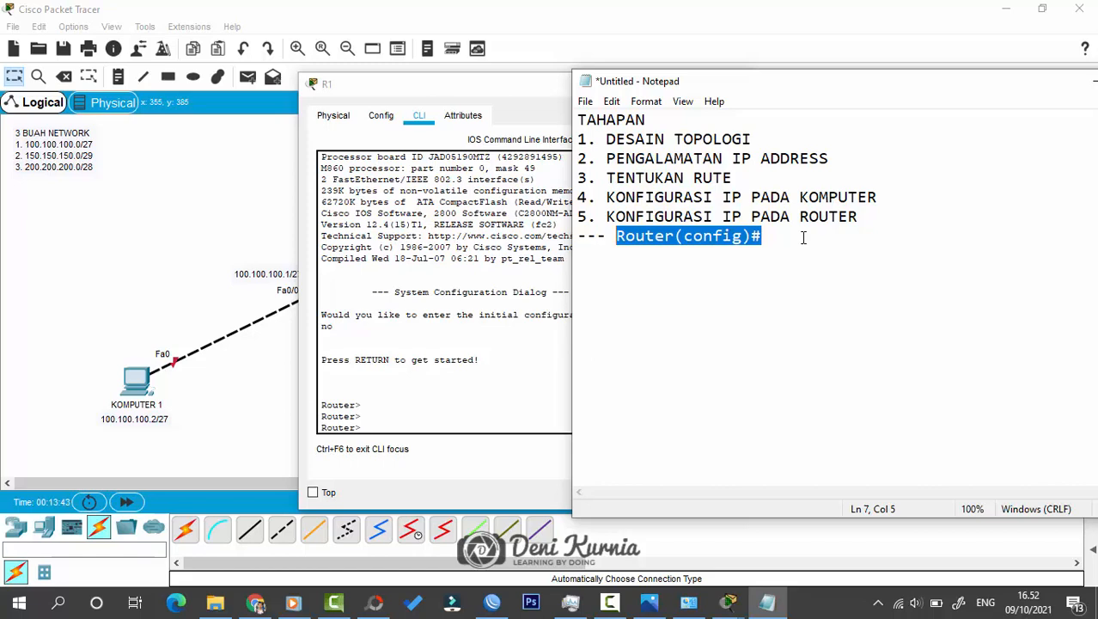
left_click(383, 423)
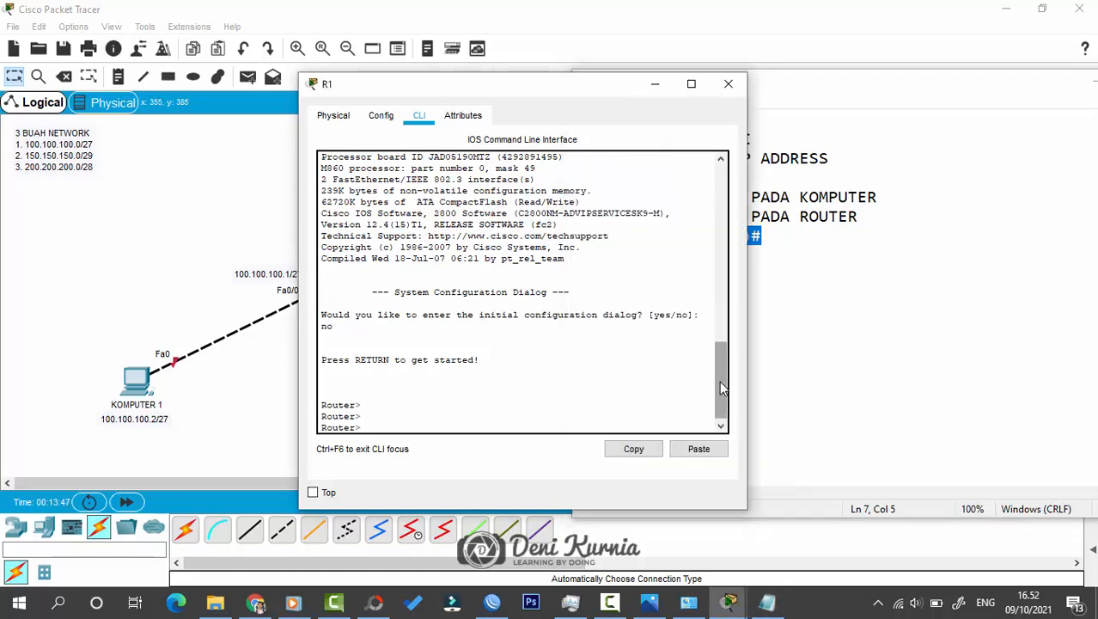
left_click(769, 608)
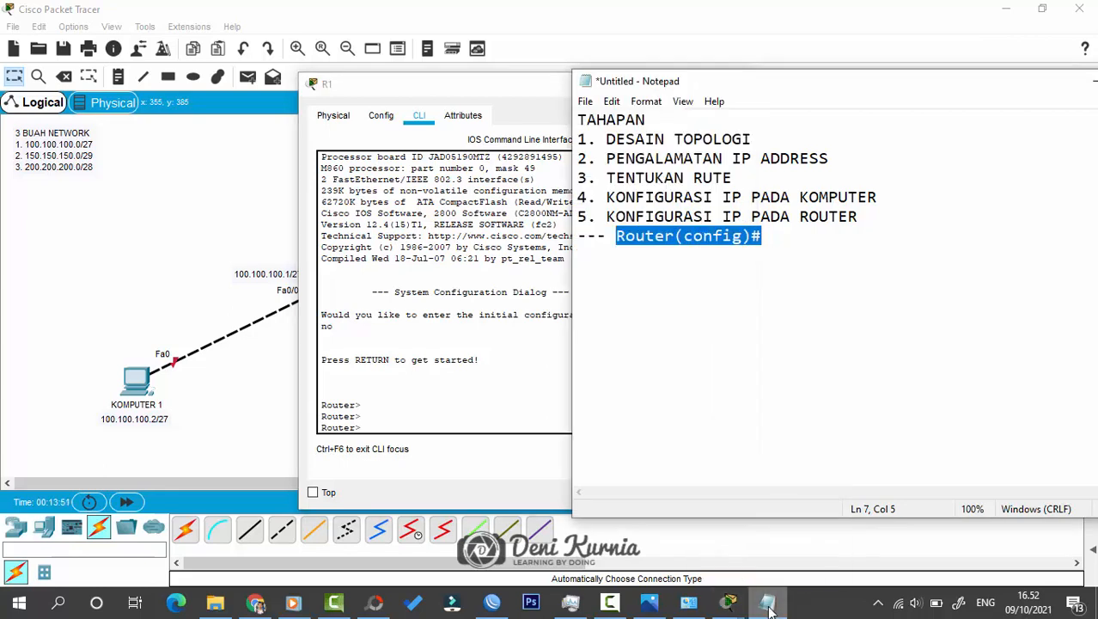
left_click(769, 608)
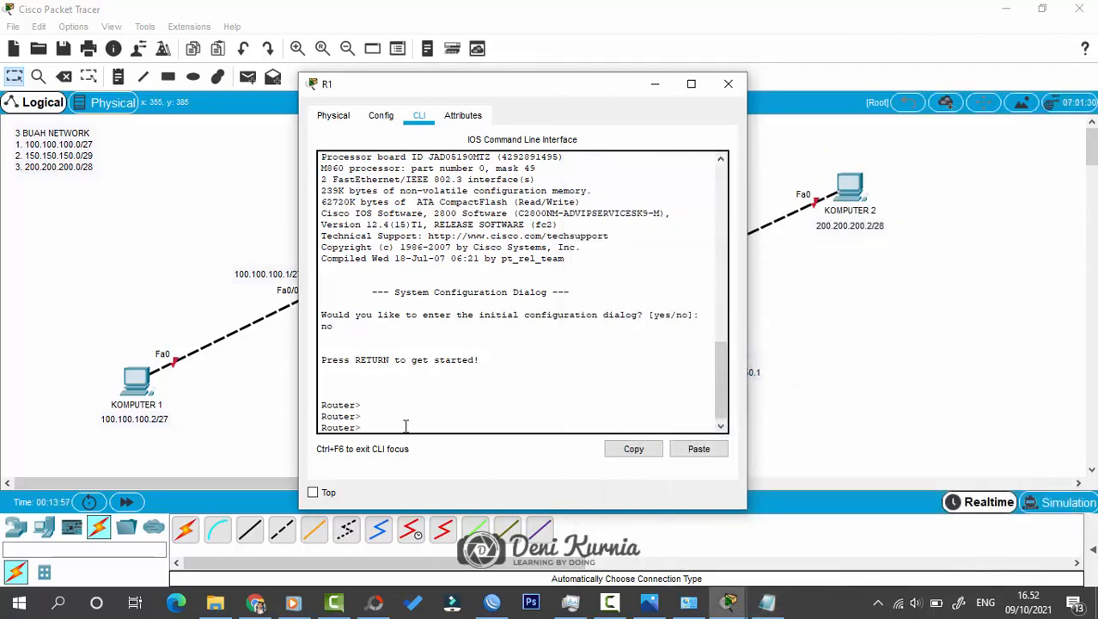
type("enable")
key("Tab")
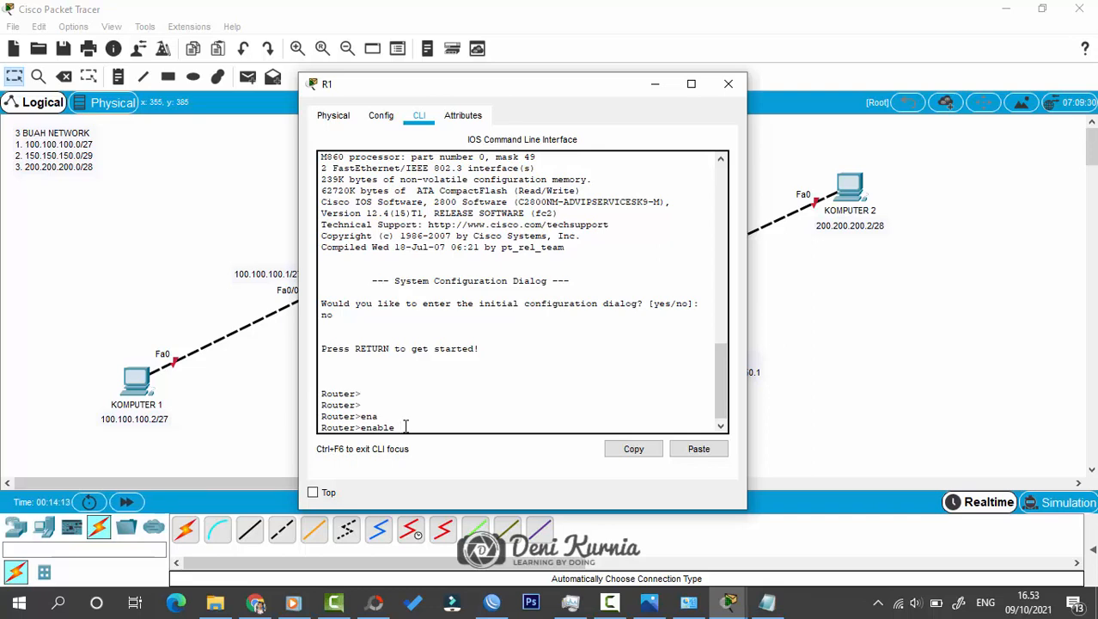
key("BackSpace")
key("BackSpace")
key("BackSpace")
key("BackSpace")
key("BackSpace")
key("BackSpace")
Enter privileged mode on R1 by completing "en" to the enable command and running it.
type("en")
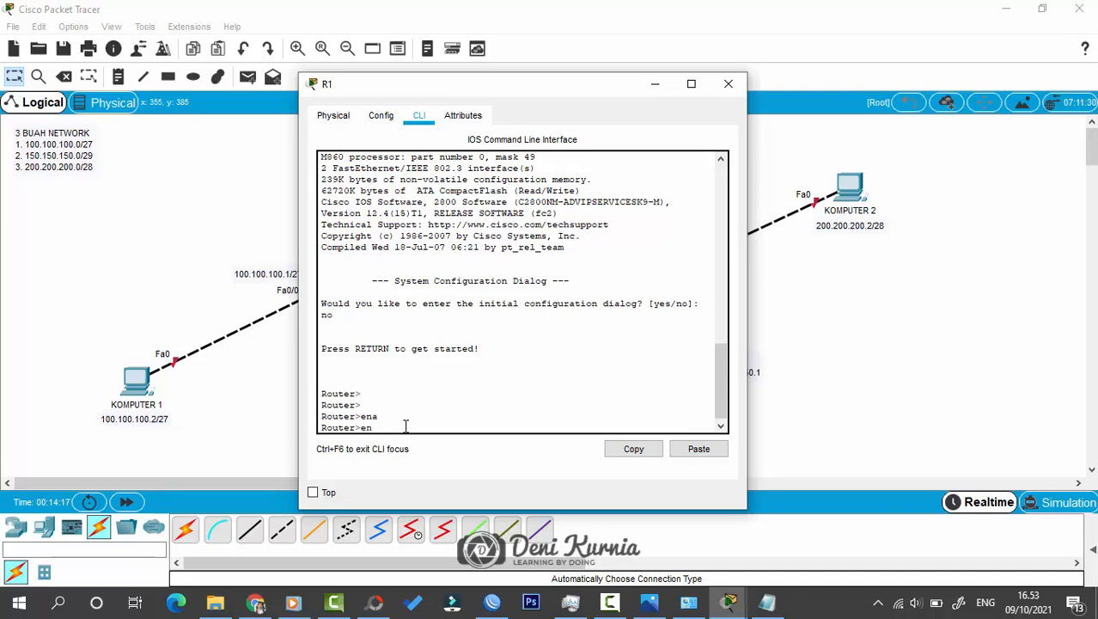
key("Tab")
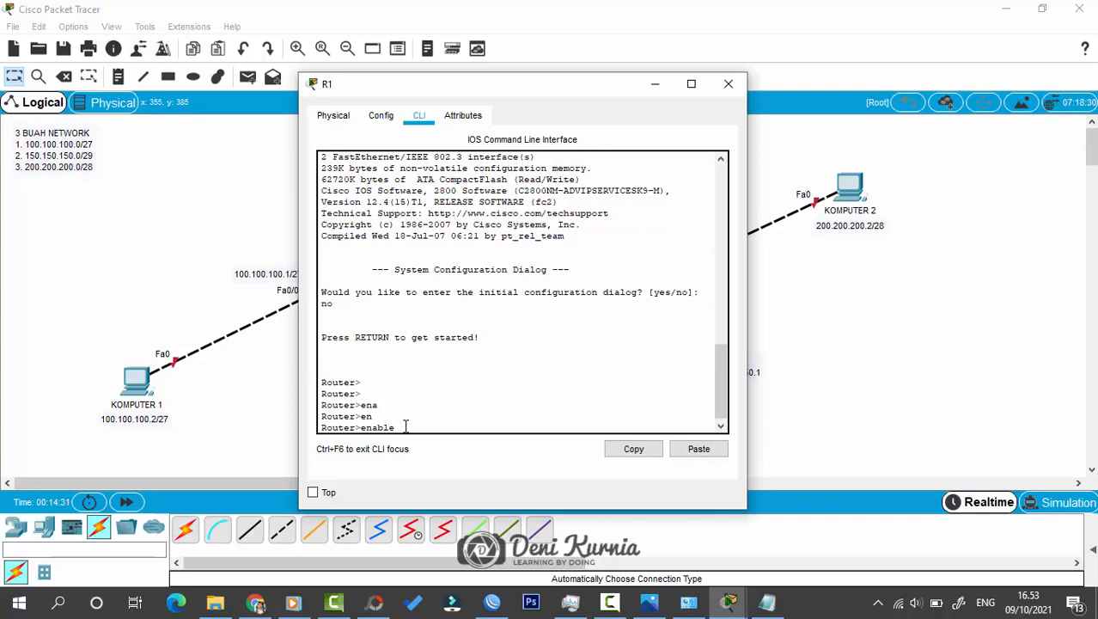
key("Return")
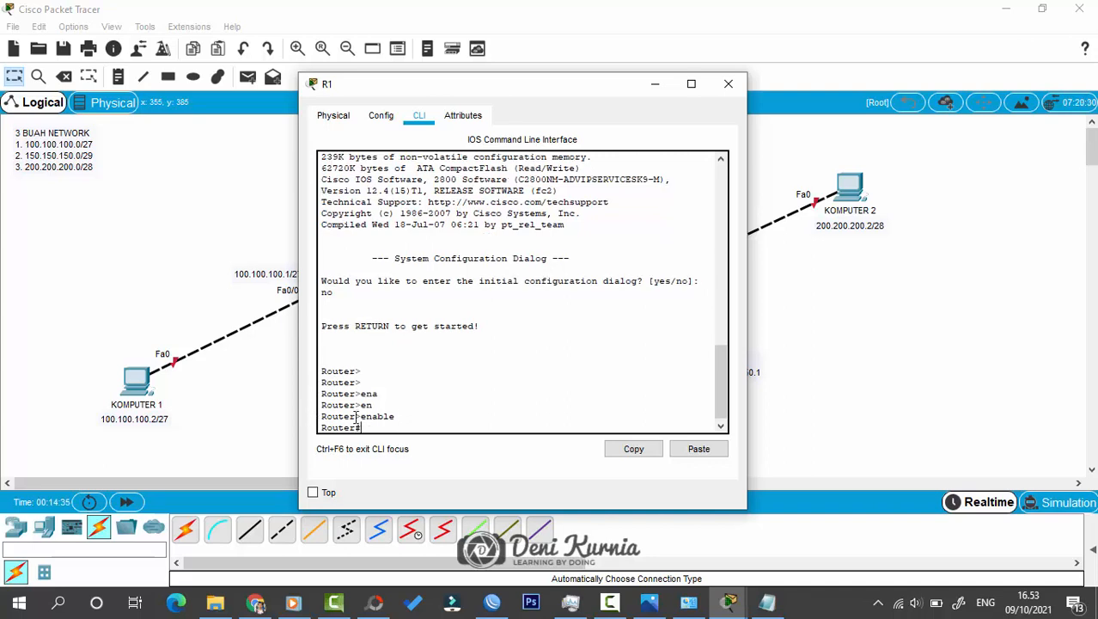
Place R1's command-line window beside Notepad to check its privileged prompt against the noted Router(config)#.
left_click_drag(368, 428, 294, 423)
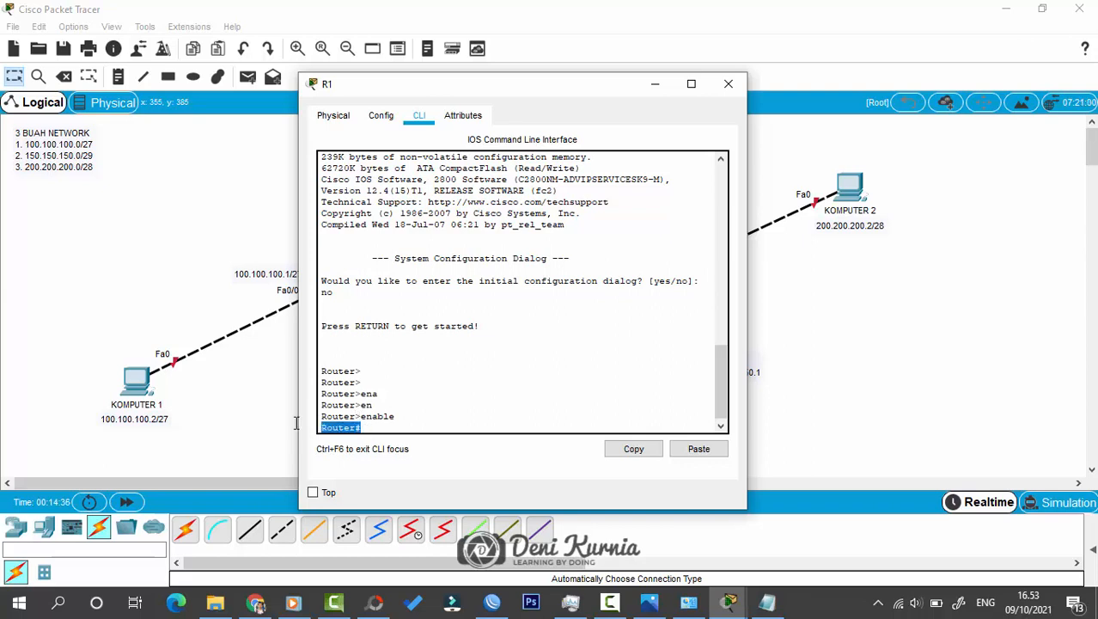
left_click(422, 423)
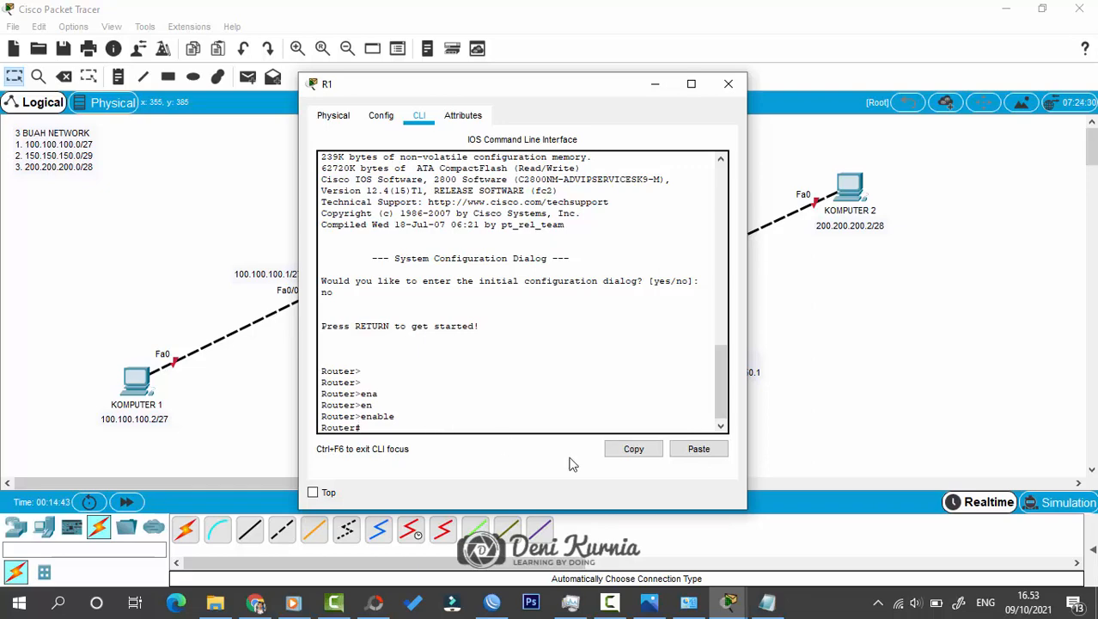
left_click(767, 603)
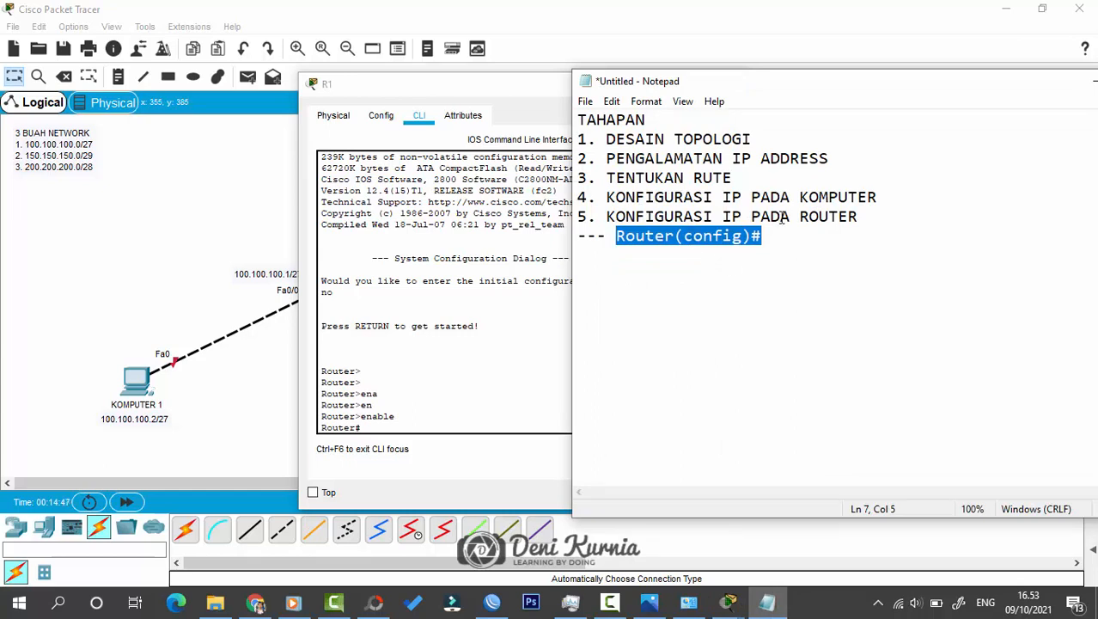
left_click(399, 419)
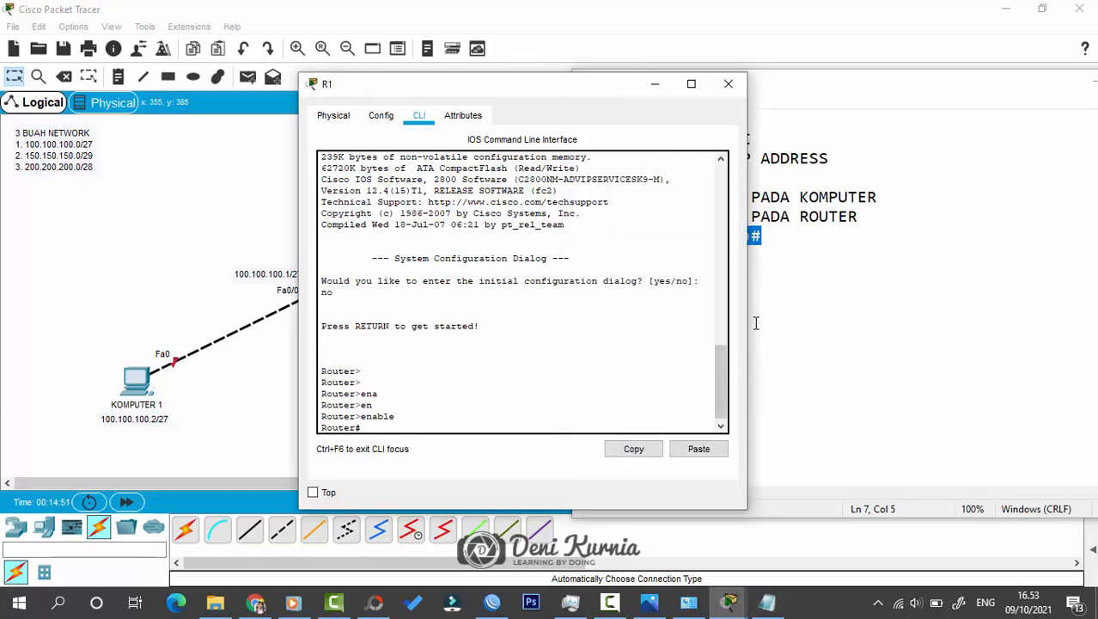
left_click_drag(607, 86, 434, 85)
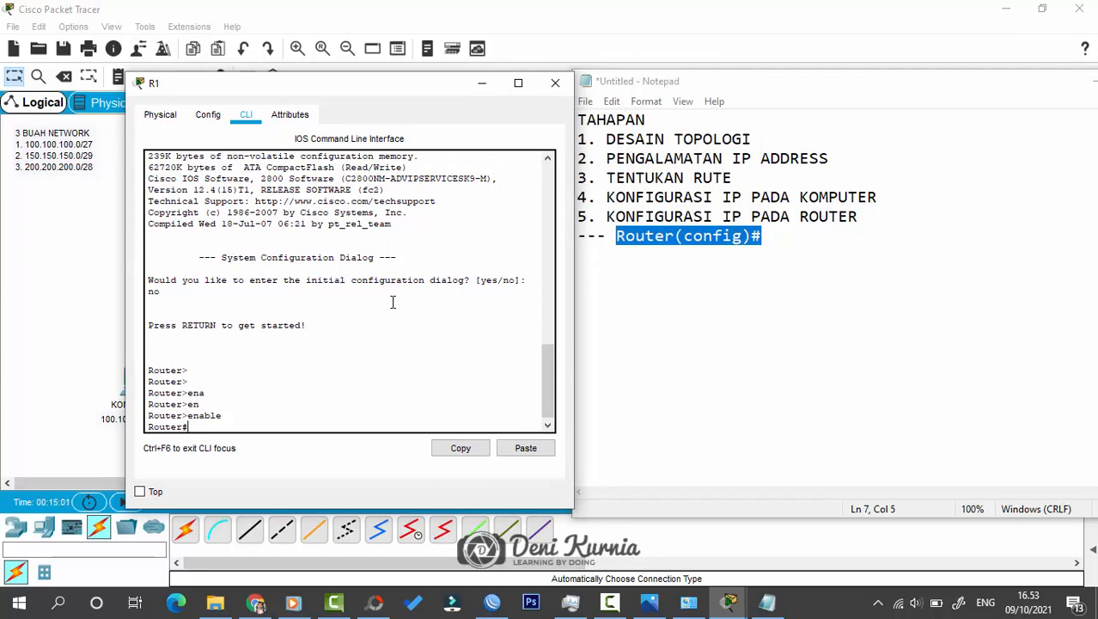
Enter global configuration mode on R1 with the configure terminal command, completed from "conf" and "ter".
type("conf")
key("Tab")
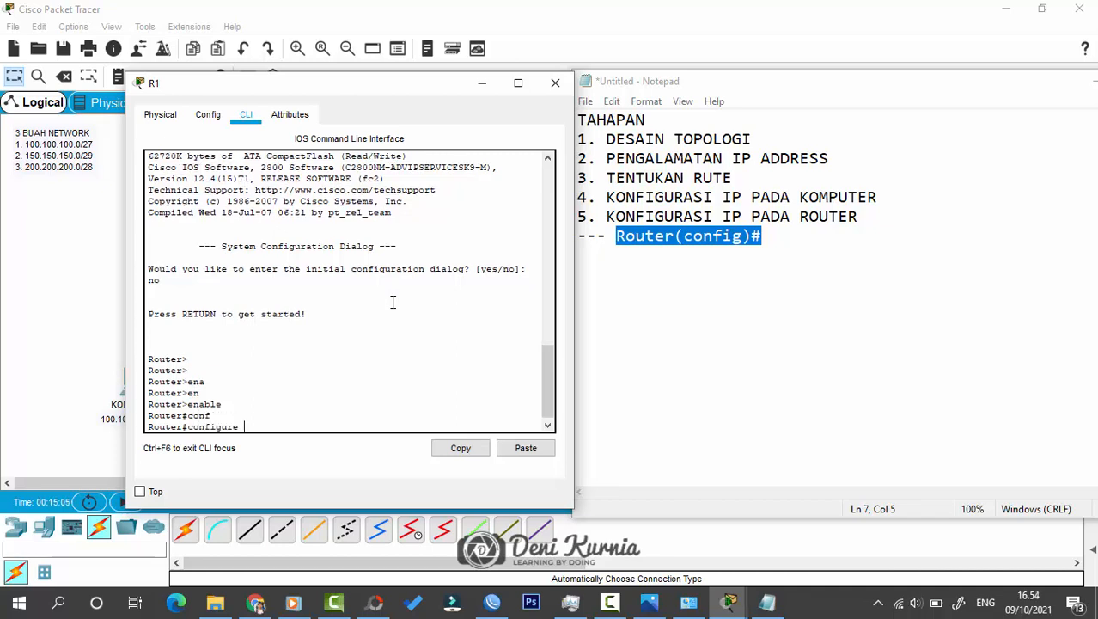
type("ter")
key("Tab")
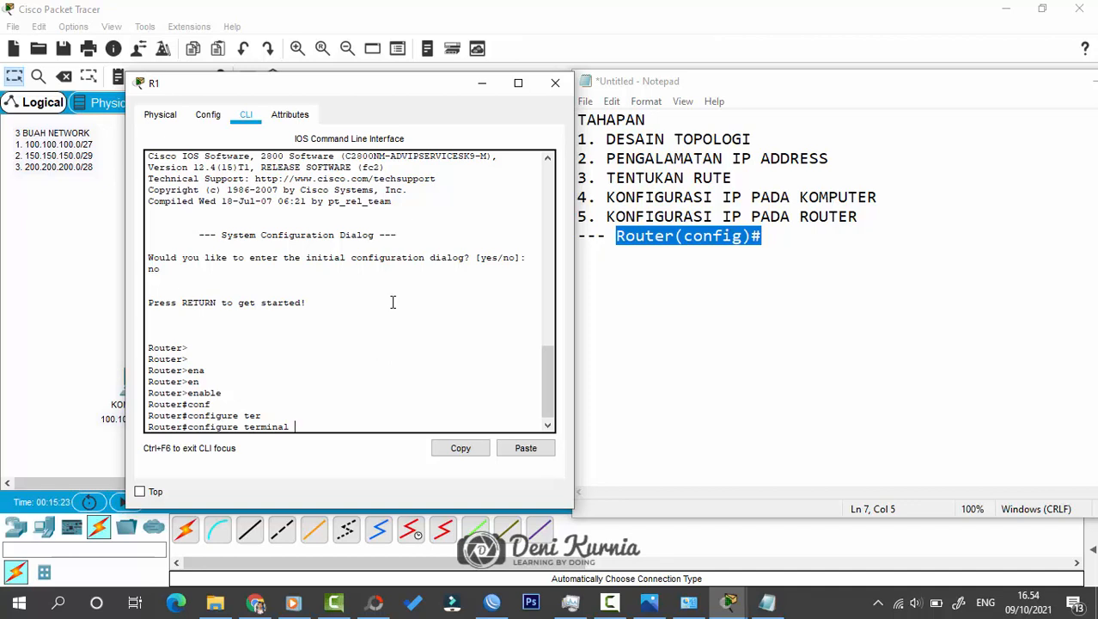
key("Return")
key("Return")
key("Return")
key("Return")
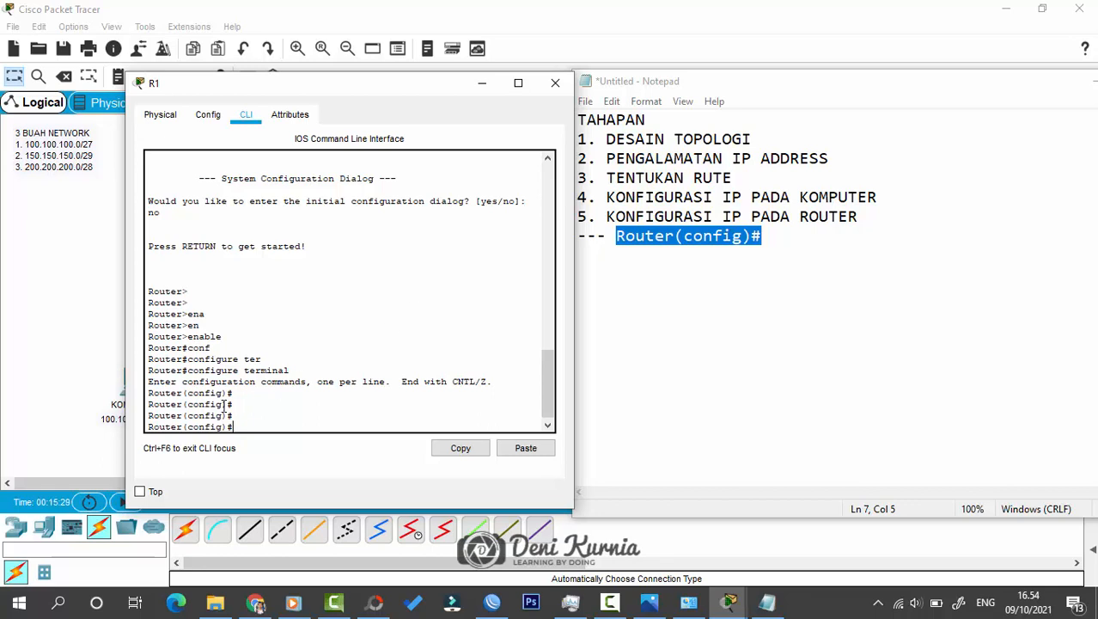
Check R1's prompt against the Notepad line, and shift its window aside to read R1's interface addresses and route notes.
left_click(816, 244)
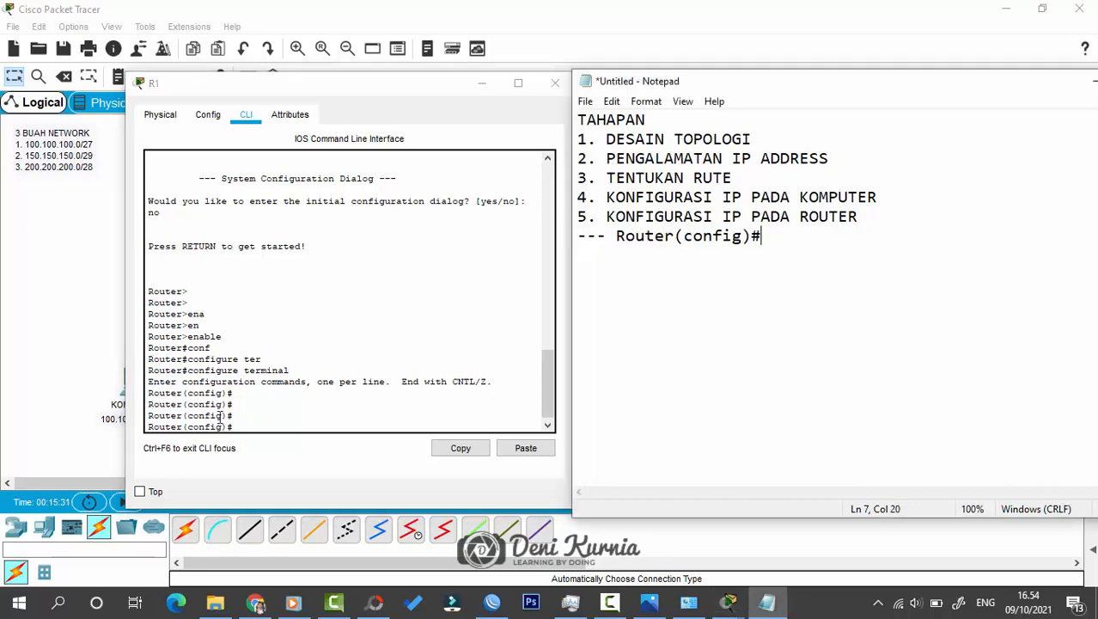
left_click(249, 422)
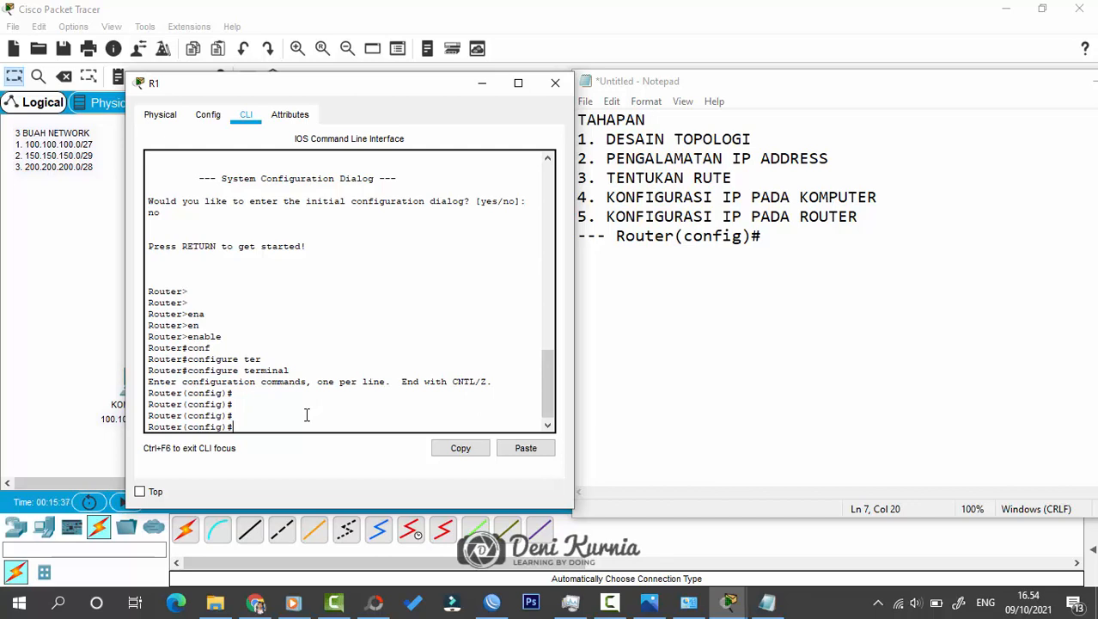
left_click_drag(345, 90, 728, 76)
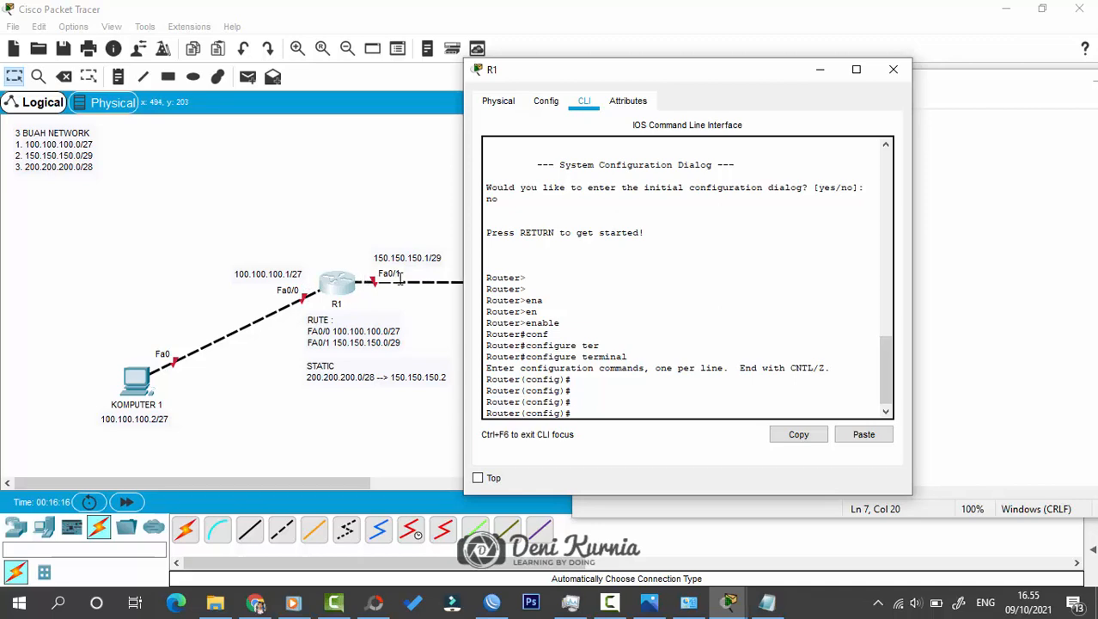
mouse_move(625, 73)
left_mouse_down()
mouse_move(394, 73)
mouse_move(613, 74)
left_mouse_up()
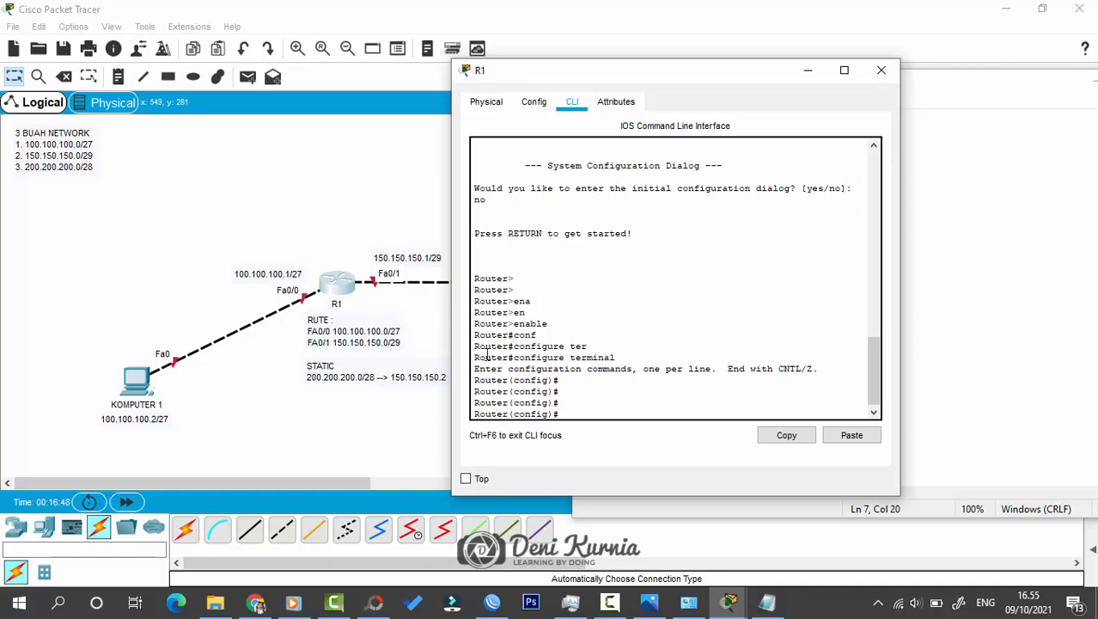
left_click_drag(592, 74, 636, 76)
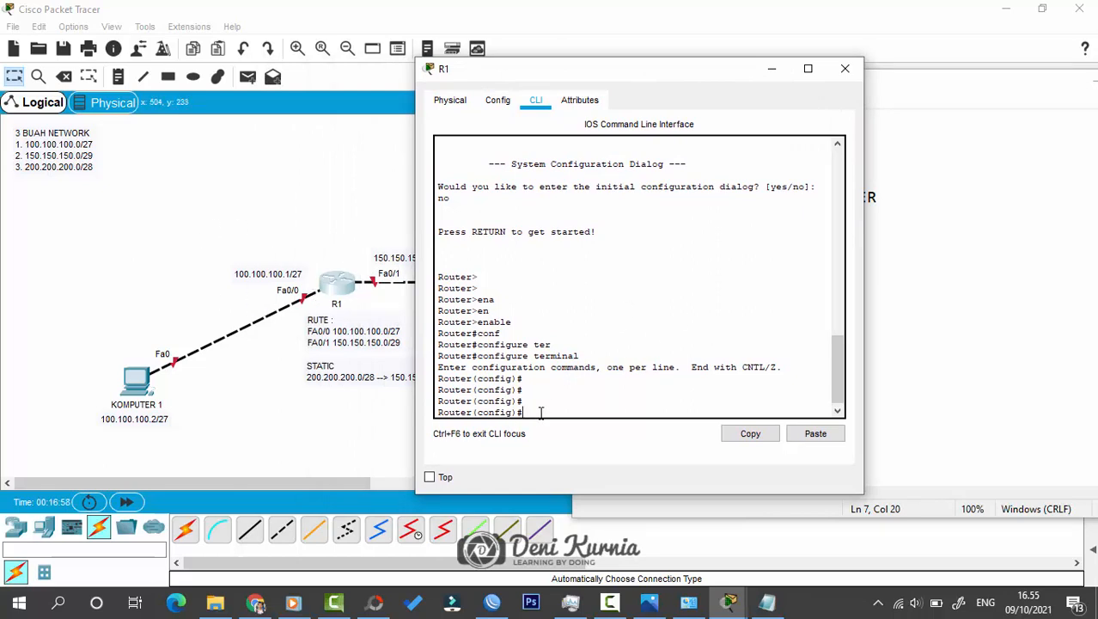
Enter interface configuration mode for R1's fastEthernet 0/0 from the global configuration prompt.
type("interface")
key("Tab")
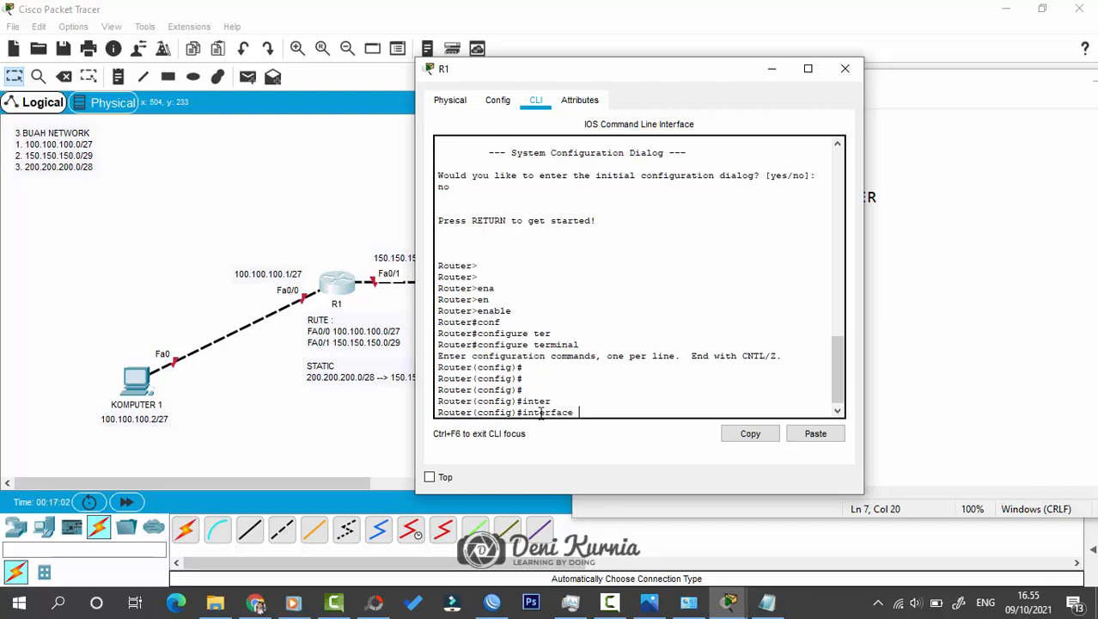
type("fa")
key("Tab")
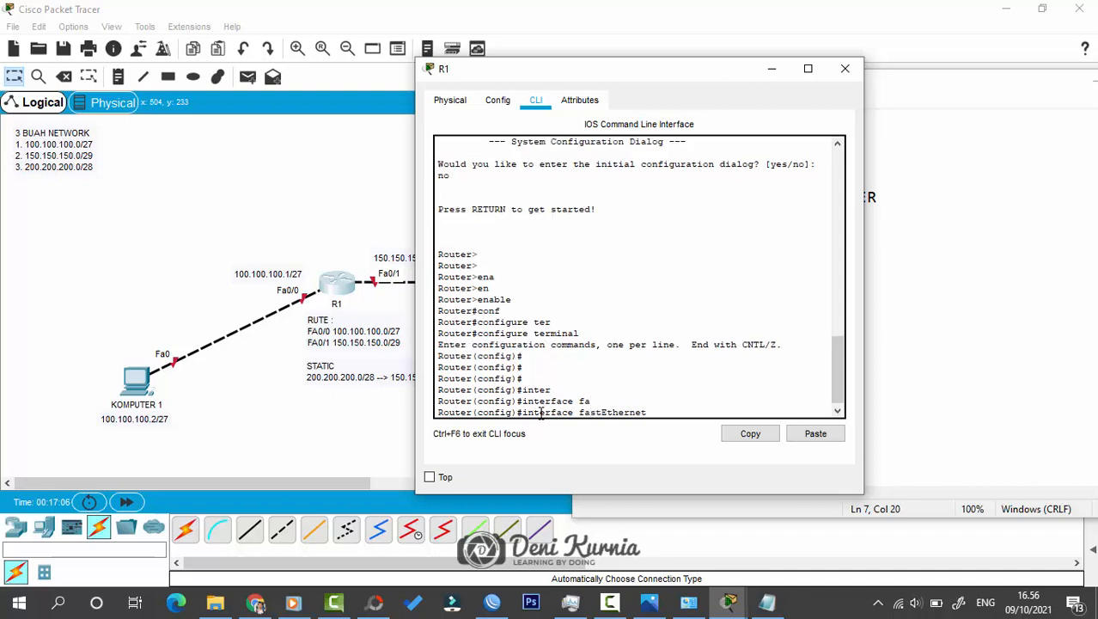
type("0/0")
key("Return")
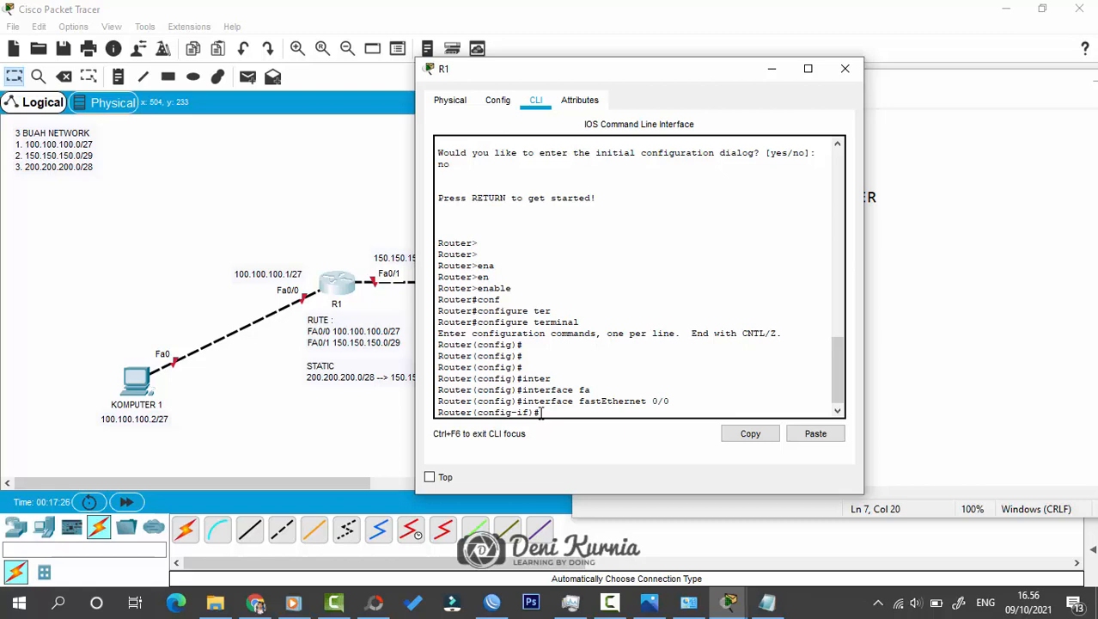
Assign IP address 100.100.100.1 with subnet mask 255.255.255.224 to R1's fastEthernet 0/0.
type("ip ad")
key("Tab")
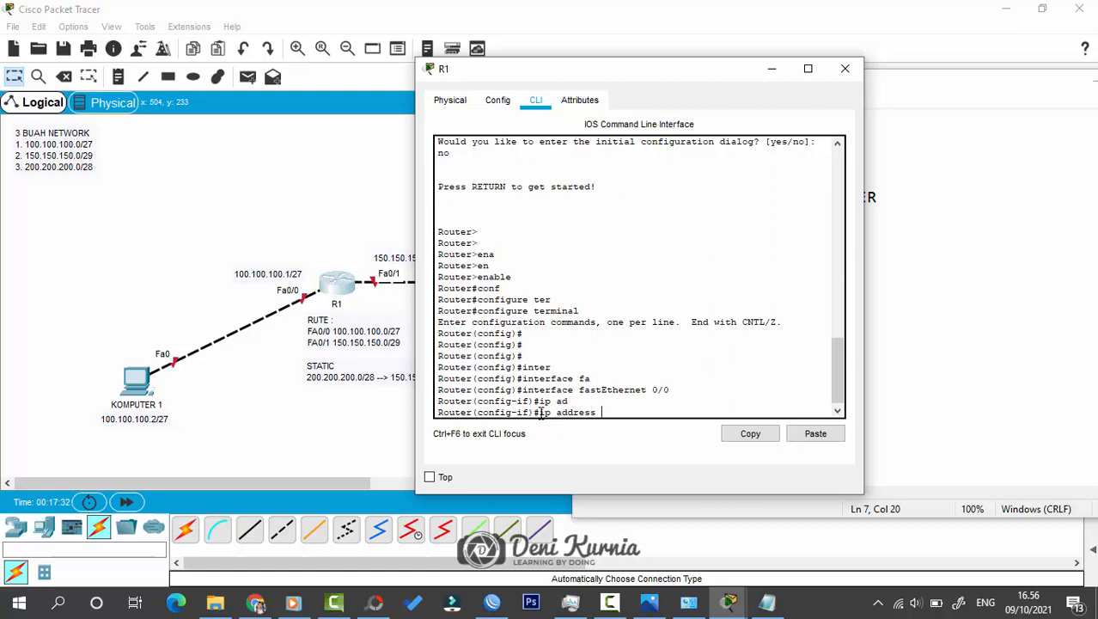
type("100.100.100.1 255.255")
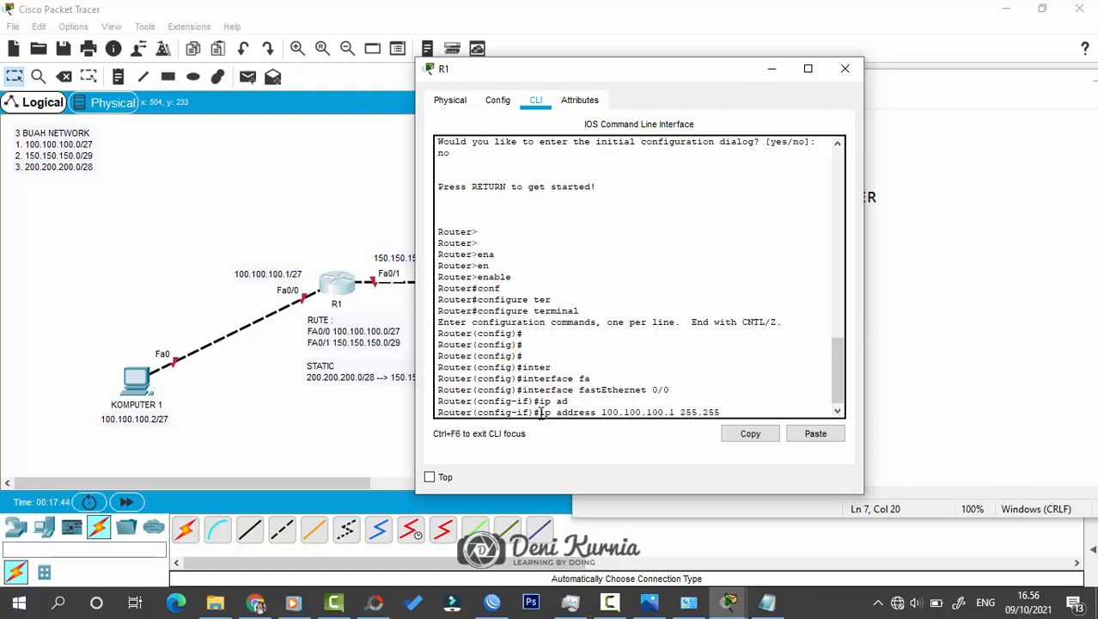
type(".255.224")
key("Return")
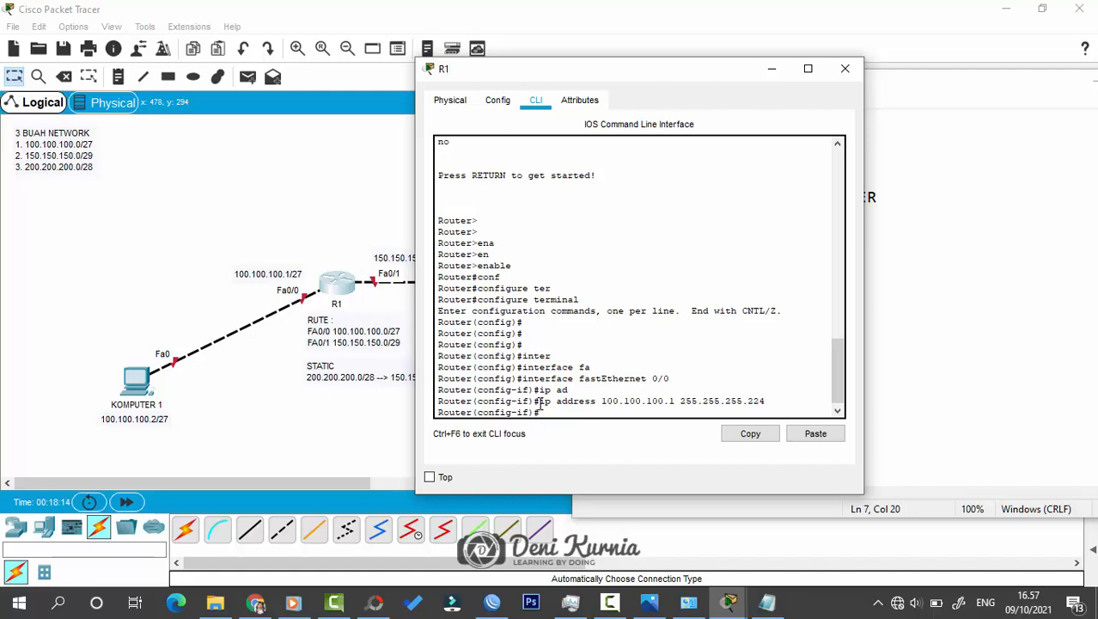
Enable R1's fastEthernet 0/0 with the no shutdown command, and bring back the configuration prompt.
left_click_drag(602, 83, 634, 84)
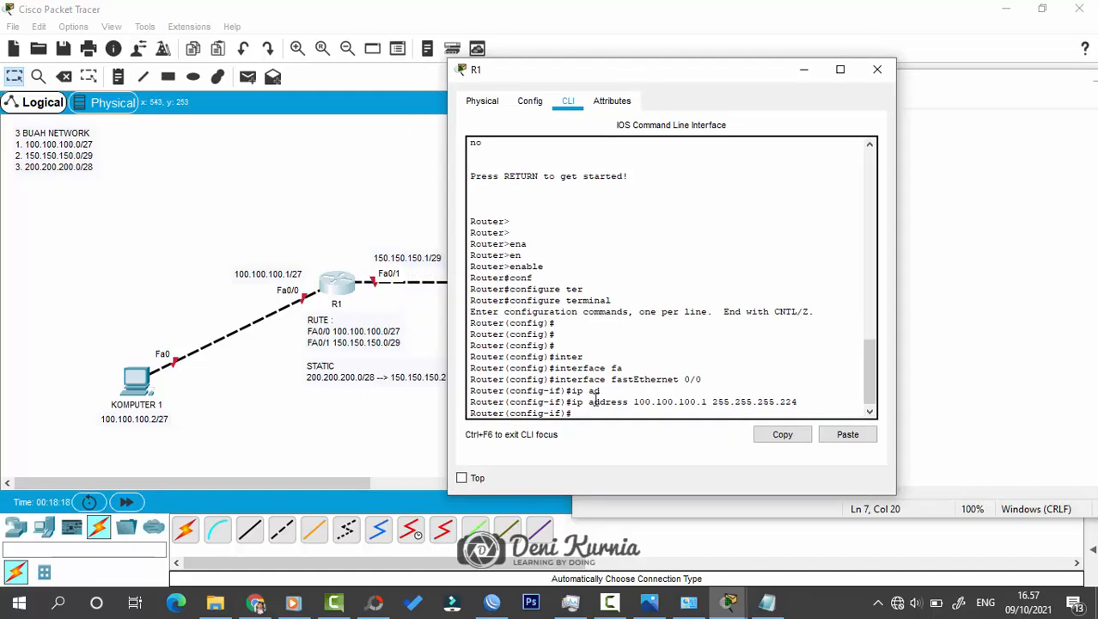
type("no shut")
key("Tab")
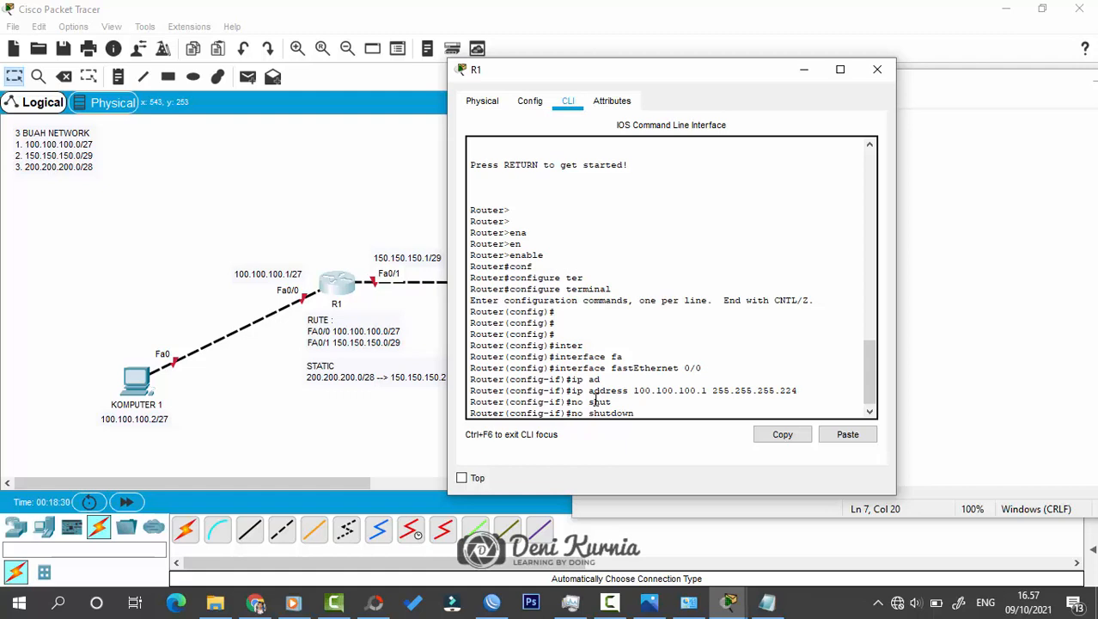
key("Return")
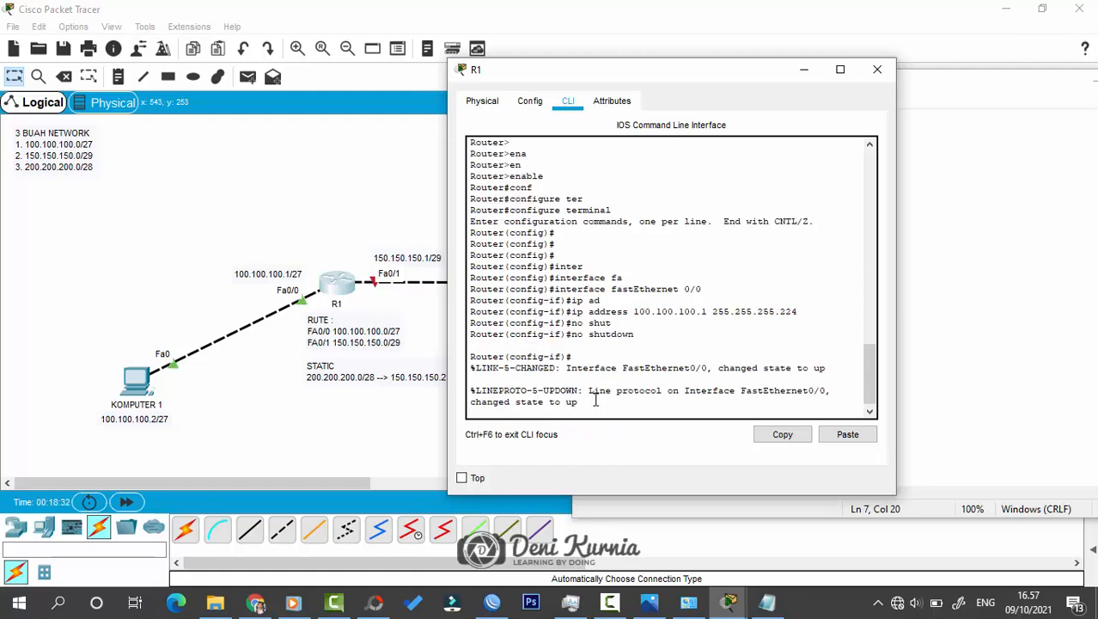
key("Return")
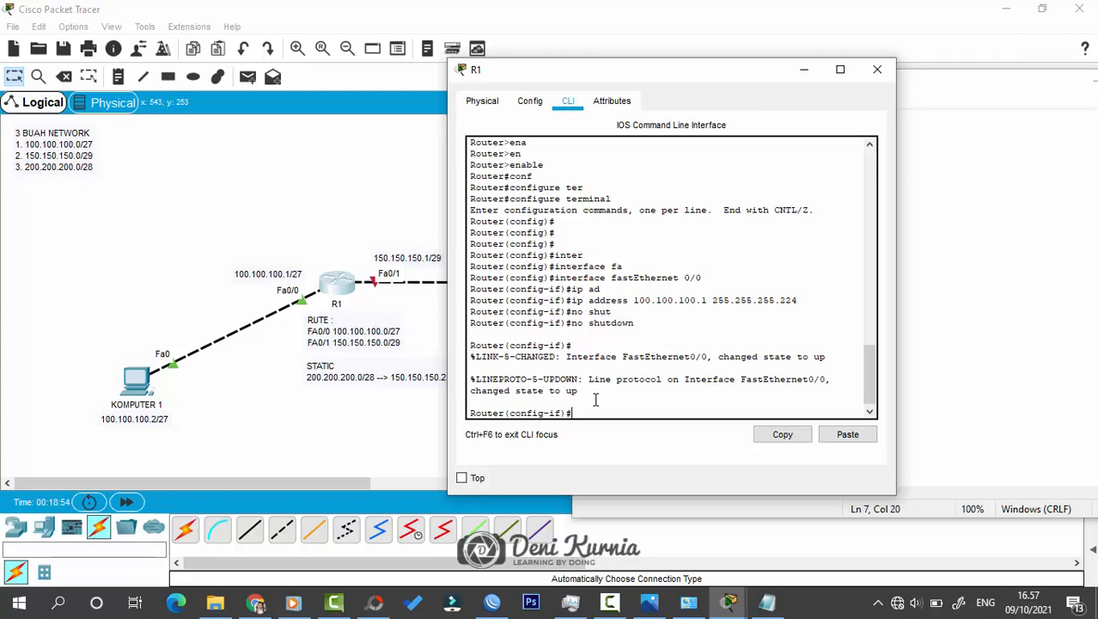
Exit the fastEthernet 0/0 configuration to return R1 to global configuration mode.
type("exit")
key("Return")
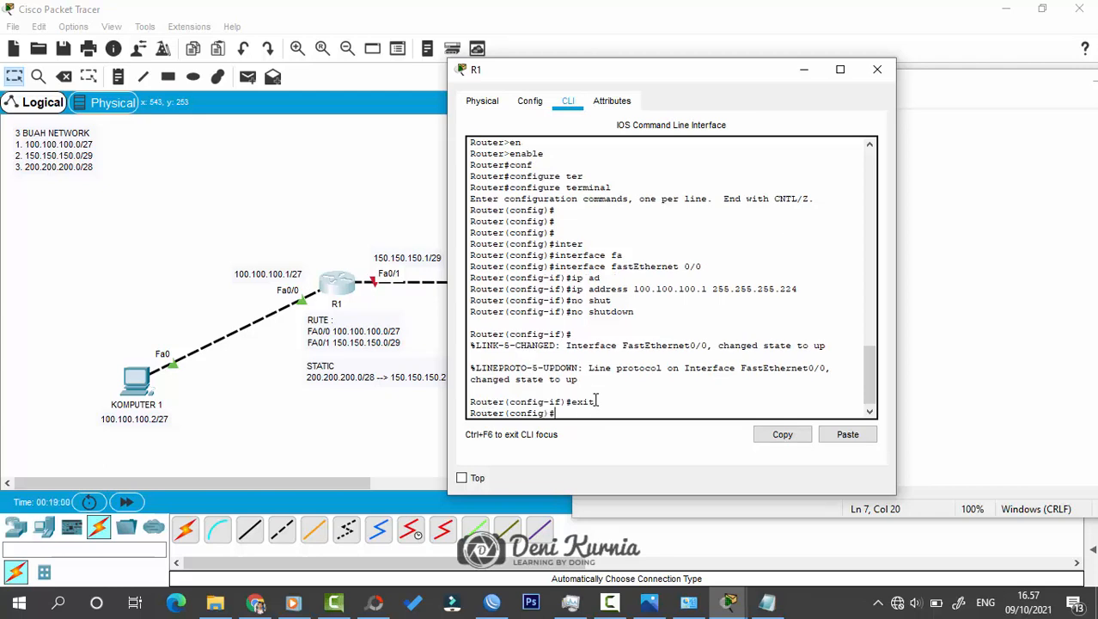
left_click_drag(554, 413, 469, 414)
left_click(574, 412)
key("Return")
key("Return")
key("Return")
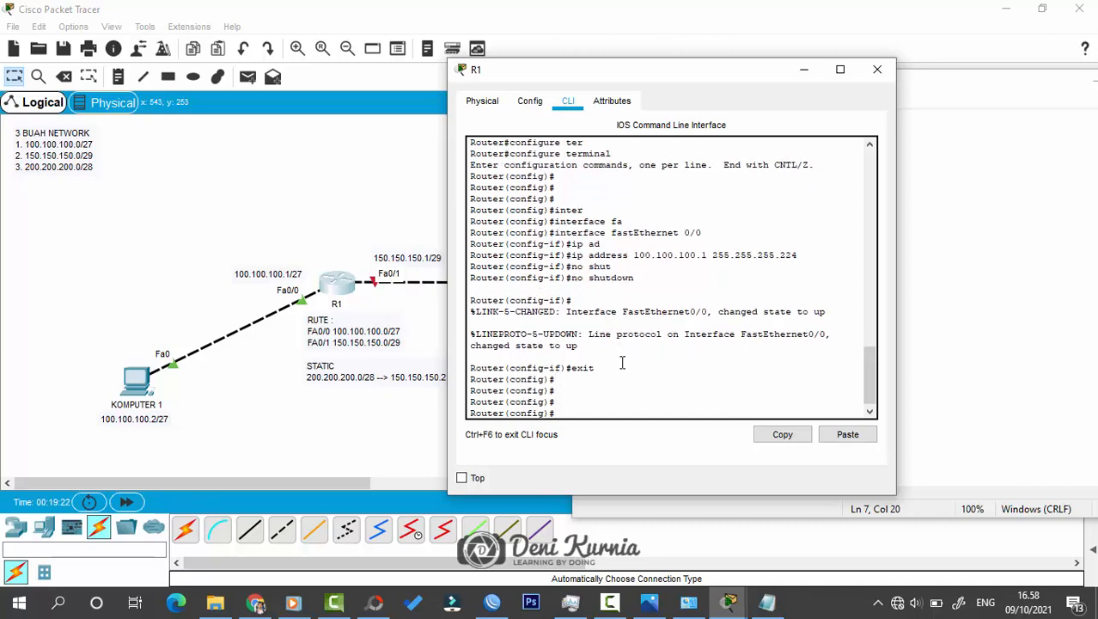
Enter interface configuration mode for R1's fastEthernet 0/1.
type("in")
type("t")
key("Tab")
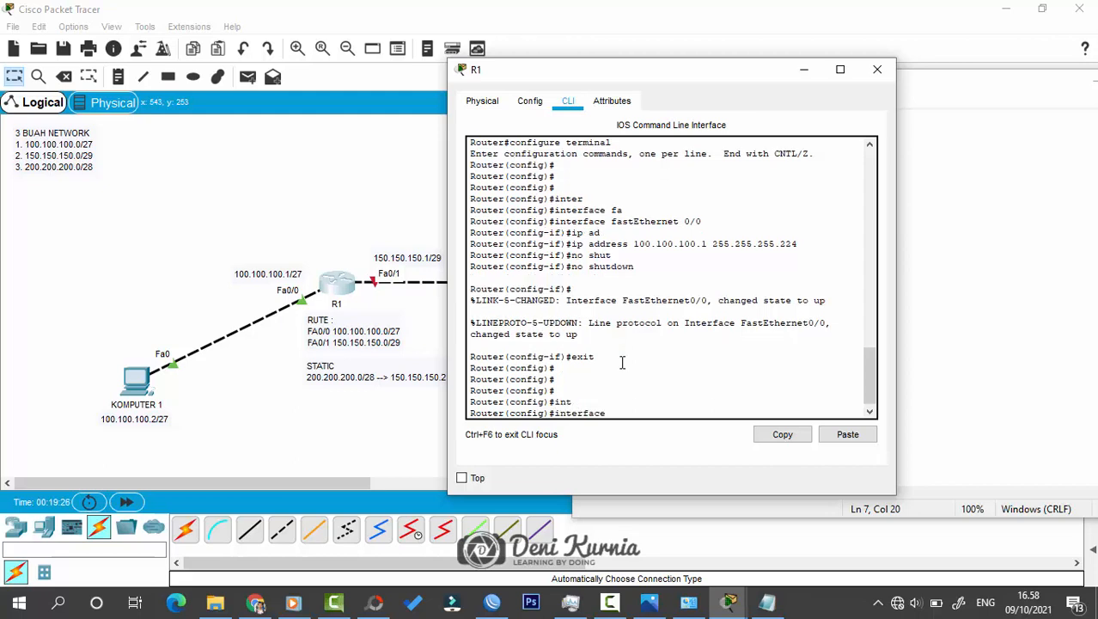
type("fa")
key("Tab")
type("0/1")
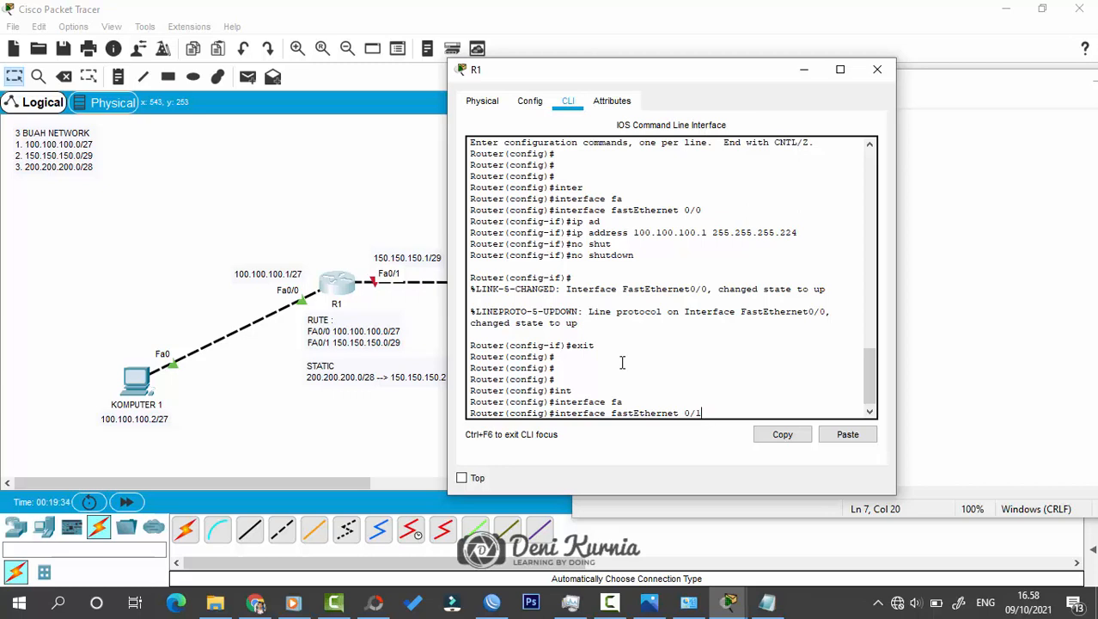
key("Return")
key("Return")
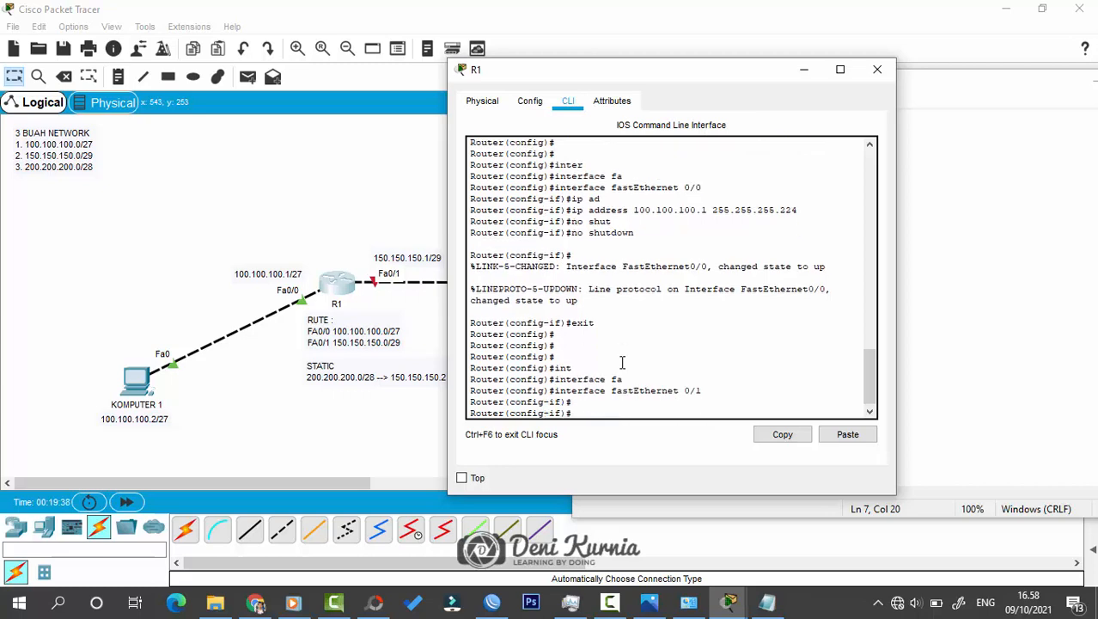
Assign IP address 150.150.150.1 with subnet mask 255.255.255.248 to R1's fastEthernet 0/1.
type("ip add")
key("Tab")
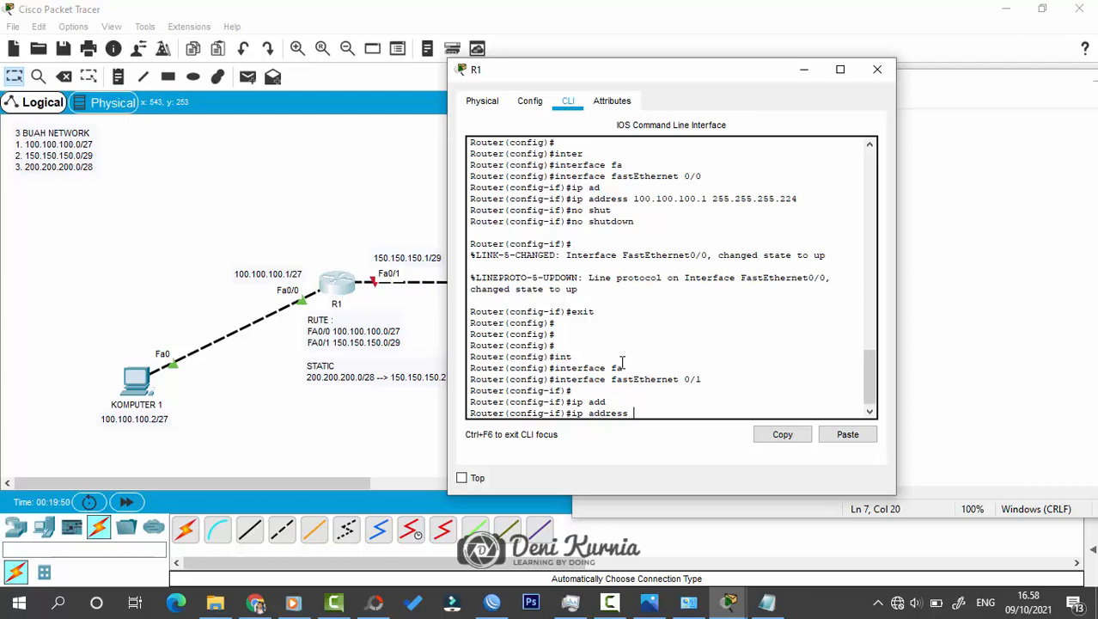
type("150.150.150.1")
type("255.255.255.")
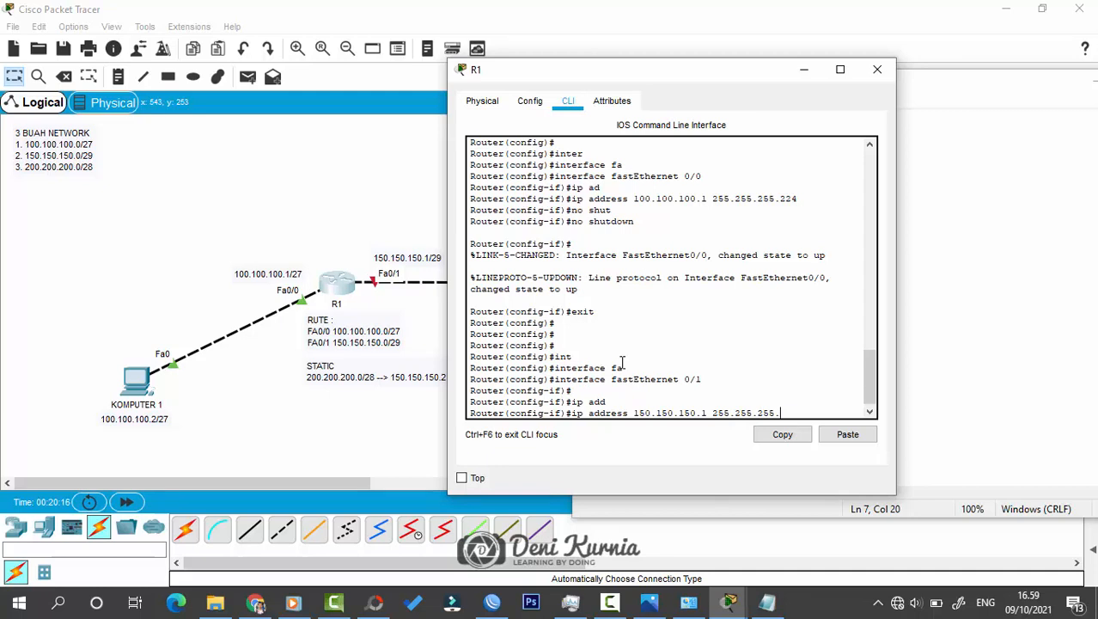
type("248")
key("Return")
key("Return")
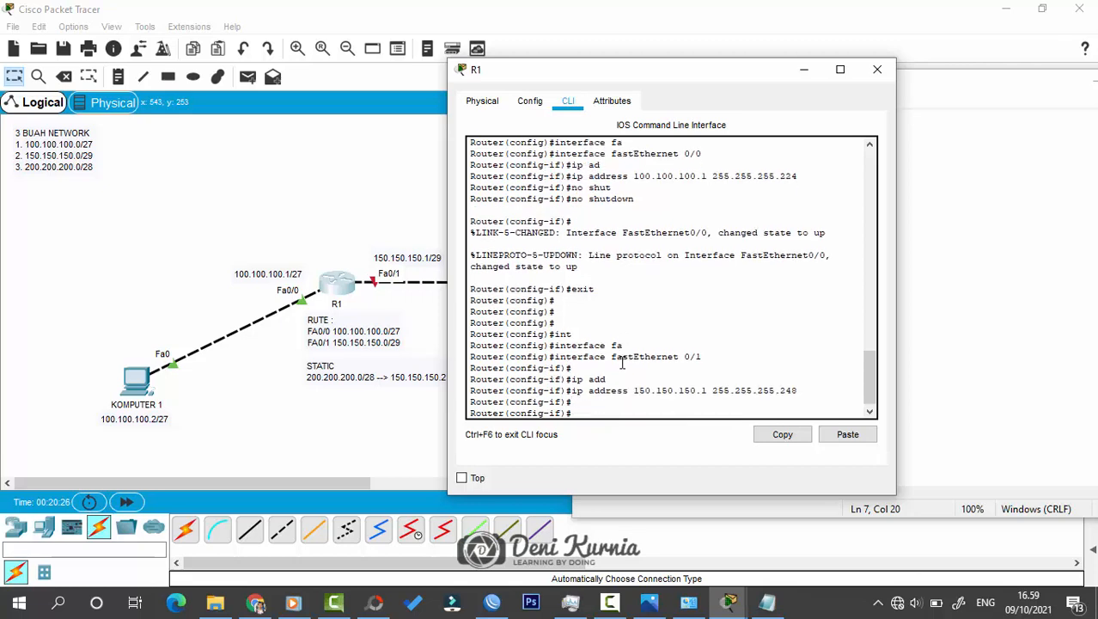
Enable R1's fastEthernet 0/1 with the no shutdown command.
type("no sh")
key("Tab")
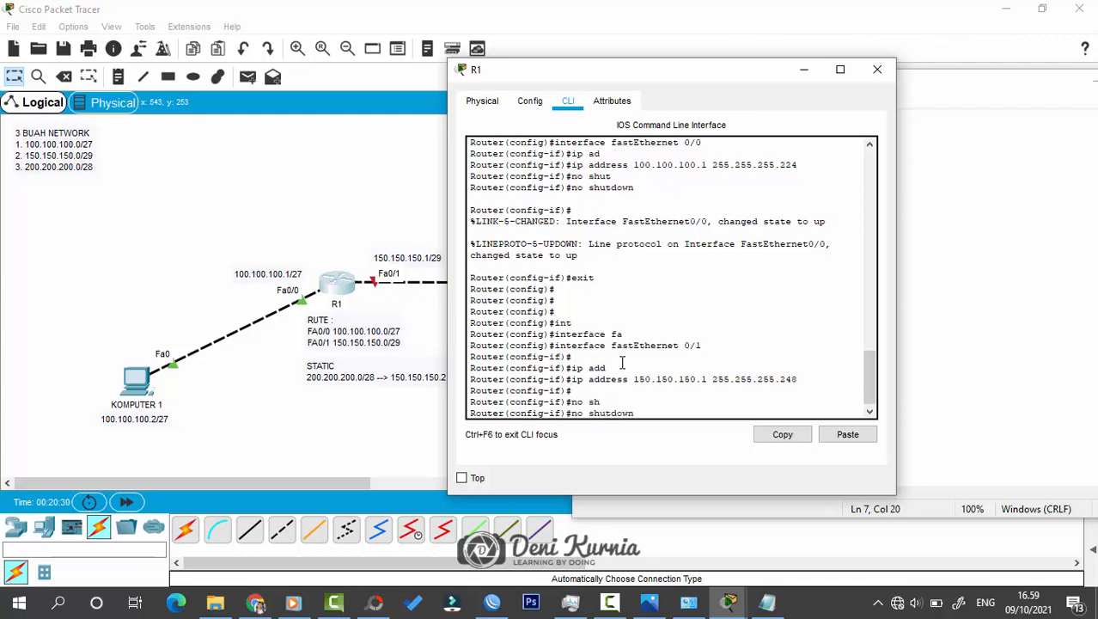
key("Return")
key("Return")
key("Return")
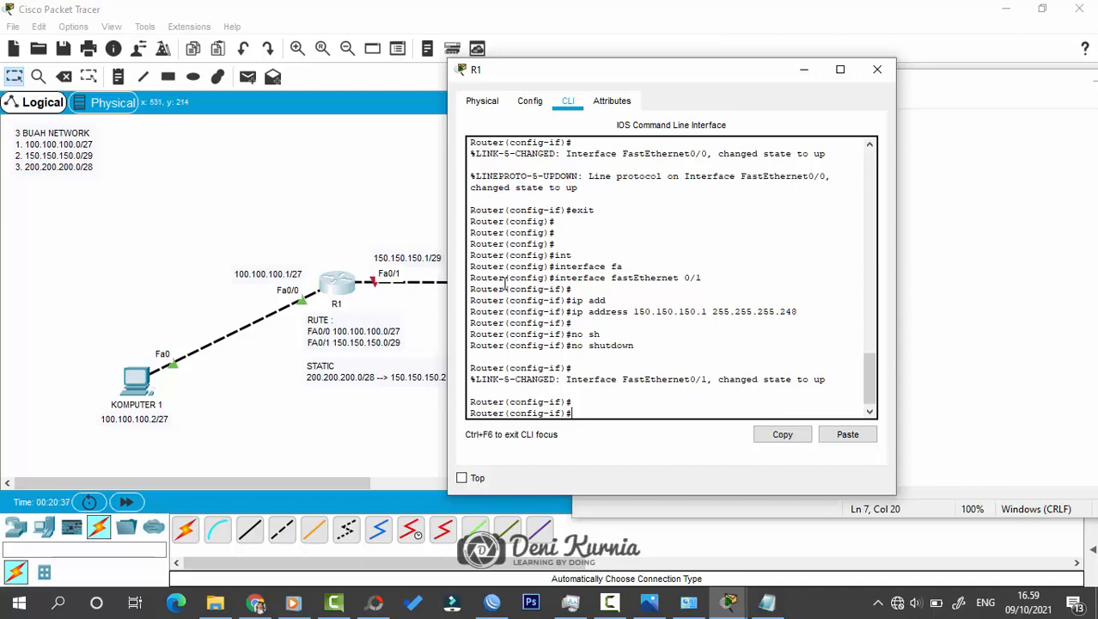
Review the commands entered for both R1 interfaces, and compare them with the link states and addresses in the full topology.
scroll(669, 273, "up", 5)
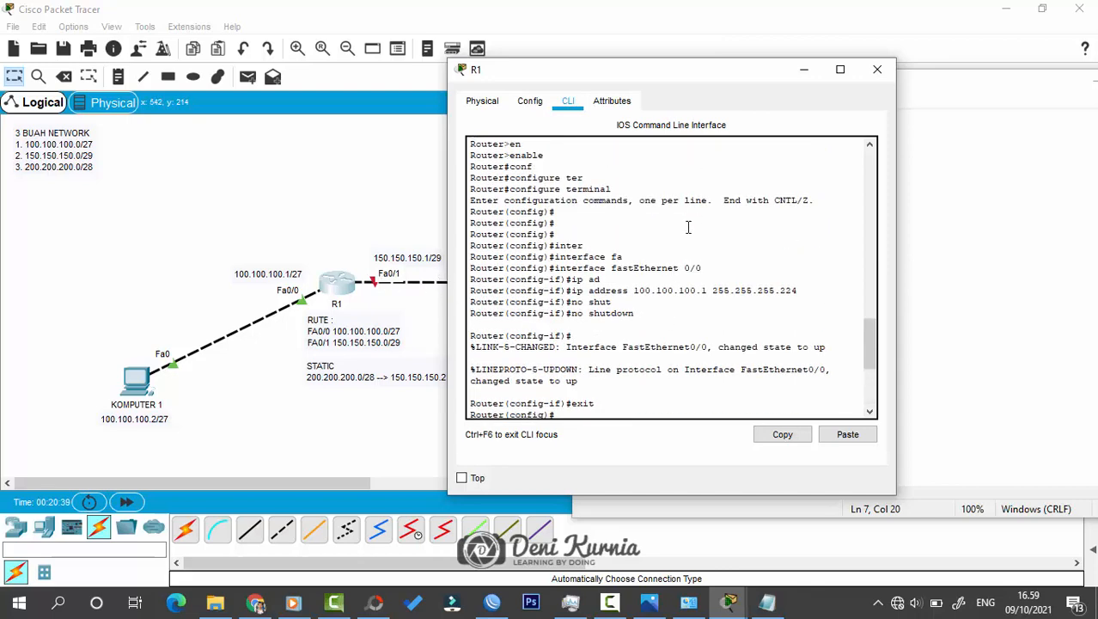
scroll(702, 241, "down", 1)
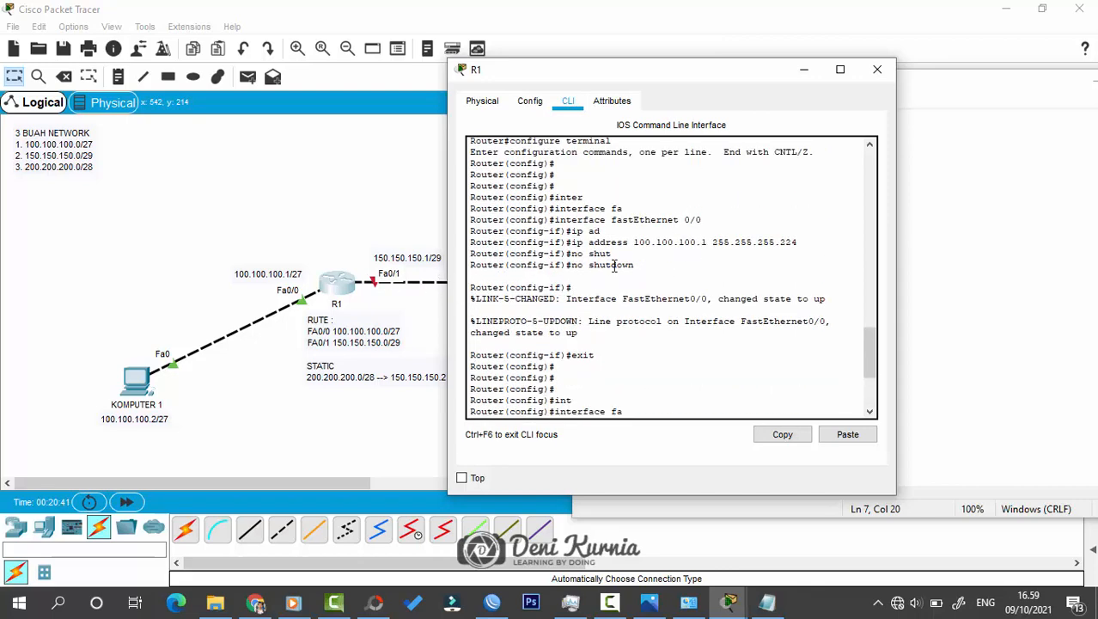
scroll(634, 264, "down", 4)
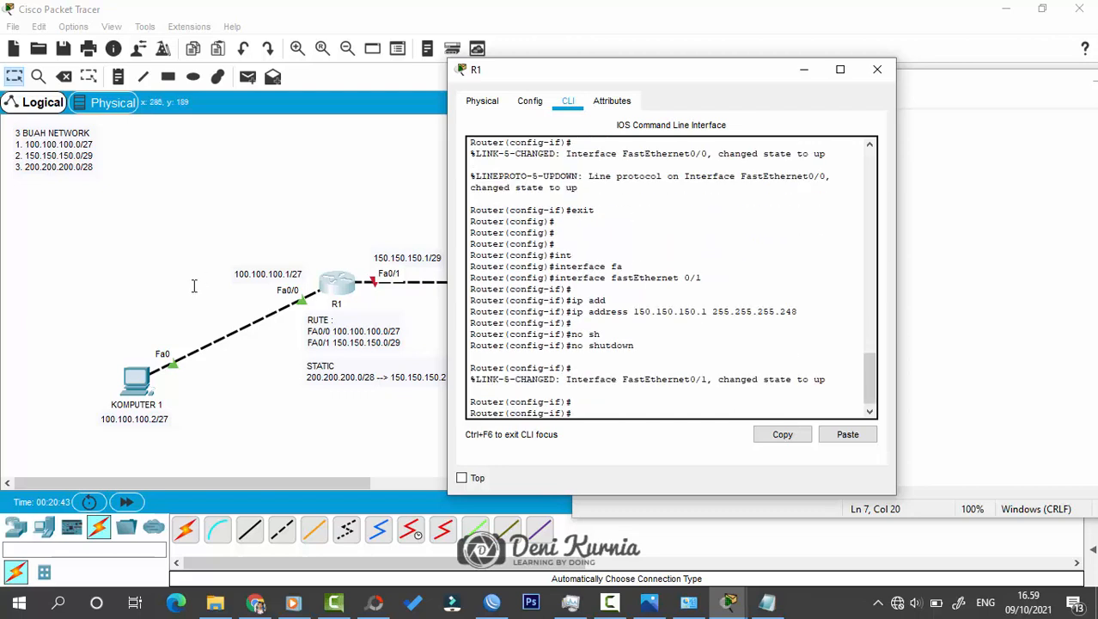
scroll(602, 258, "down", 1)
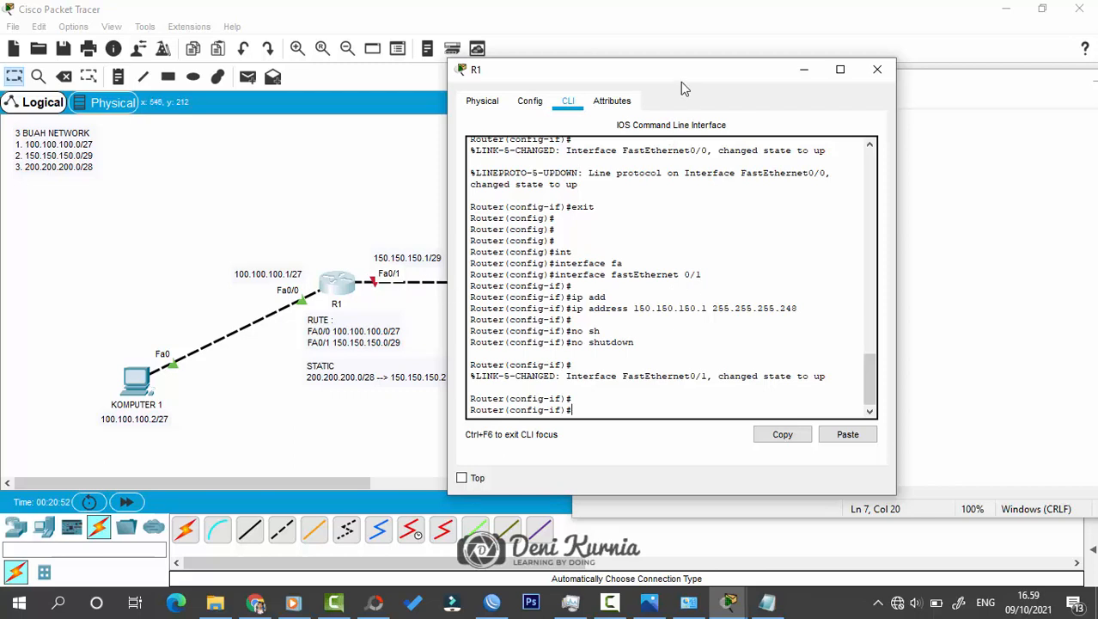
left_click_drag(709, 78, 805, 97)
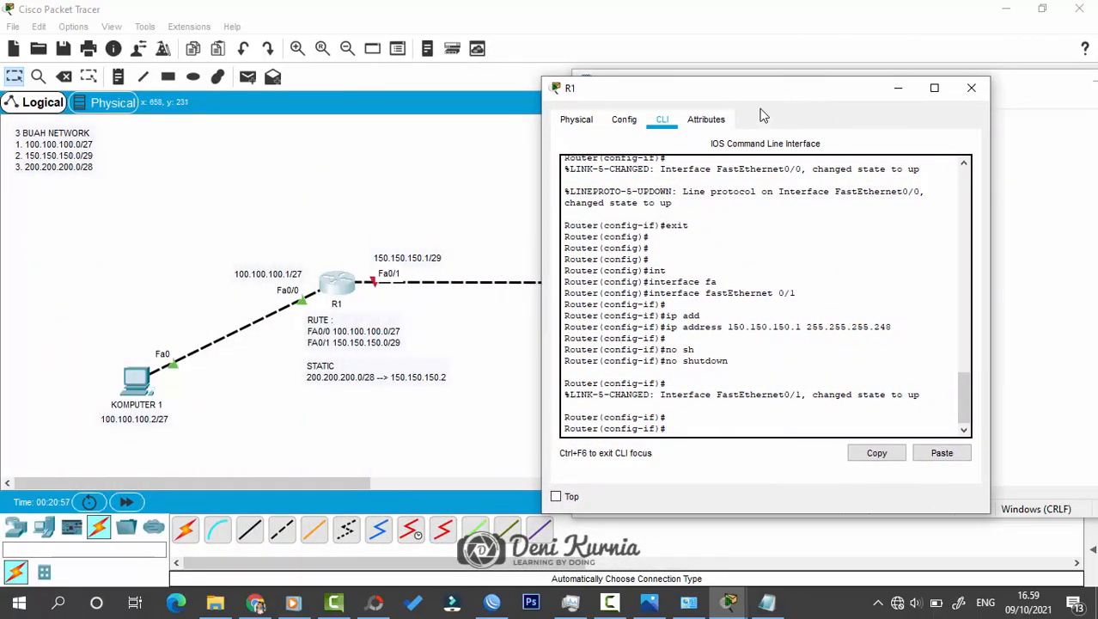
left_click_drag(767, 98, 684, 95)
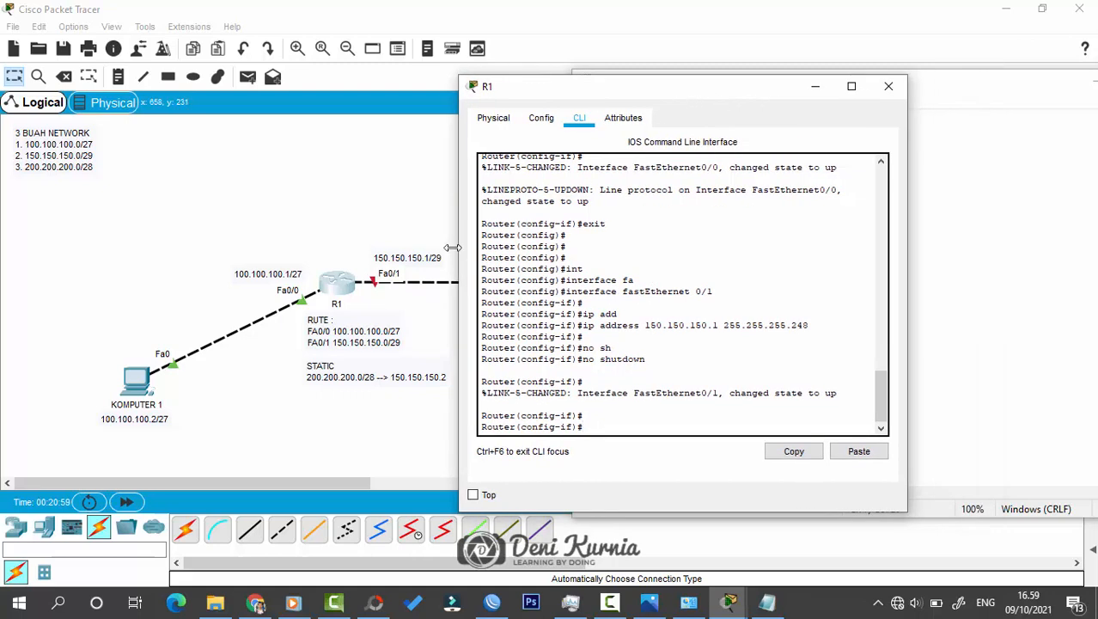
left_click(710, 10)
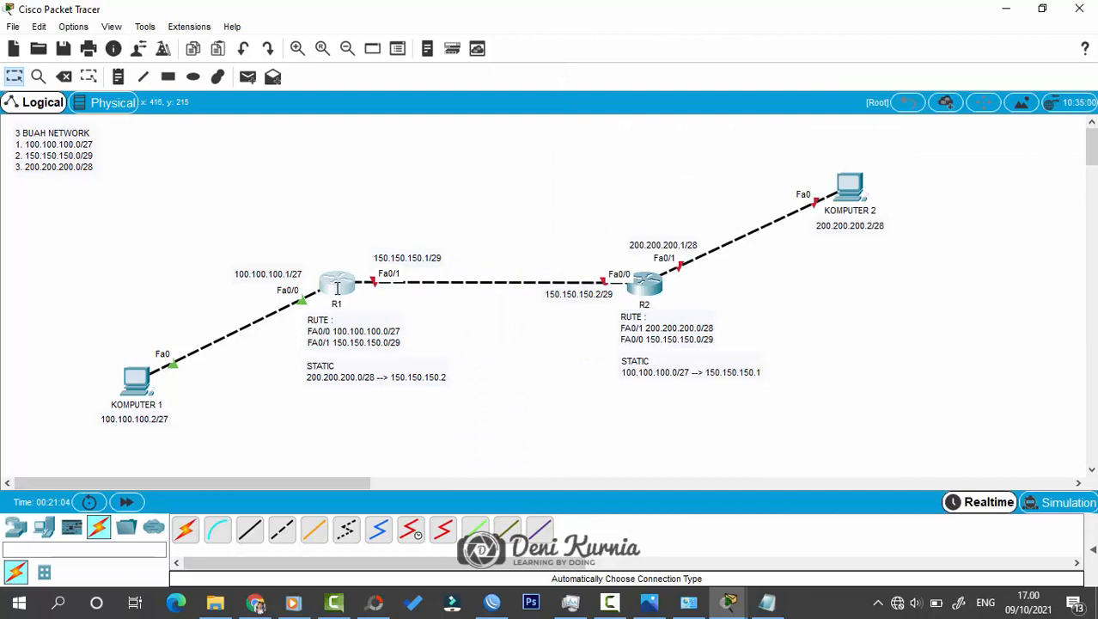
mouse_move(336, 290)
mouse_move(728, 602)
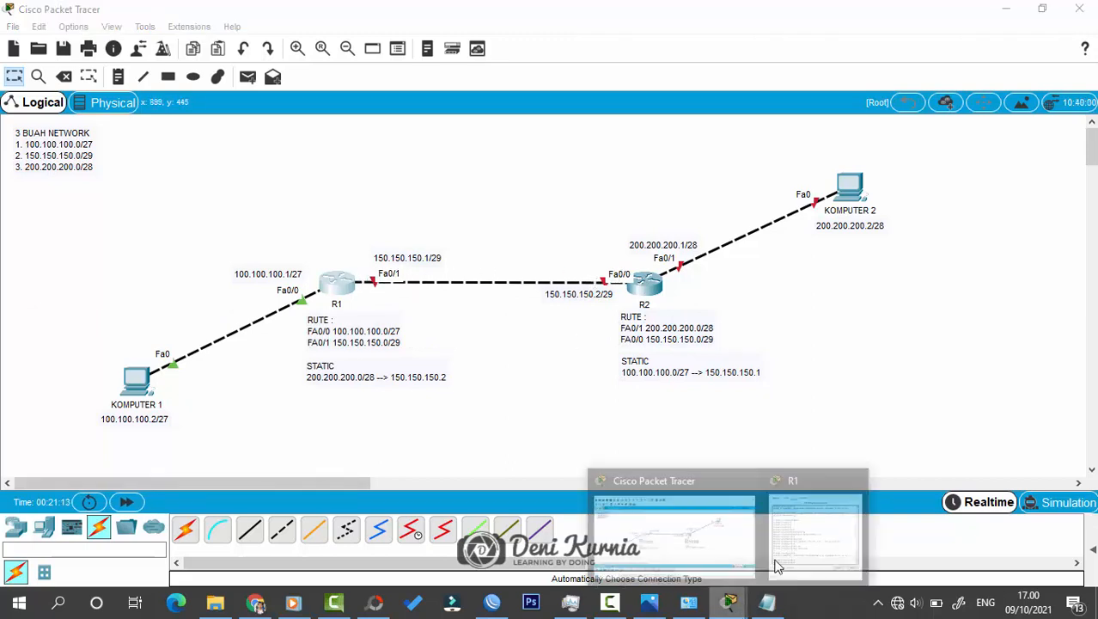
Reopen R1's command-line window and exit the fastEthernet 0/1 configuration to global configuration mode.
left_click(812, 533)
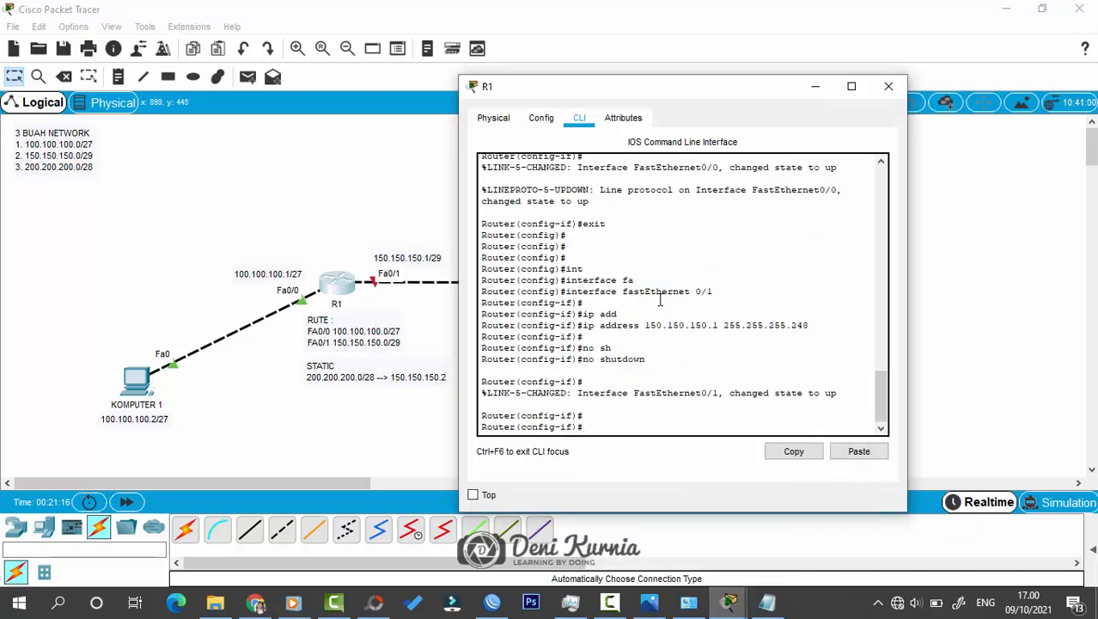
type("exit")
key("Return")
key("Return")
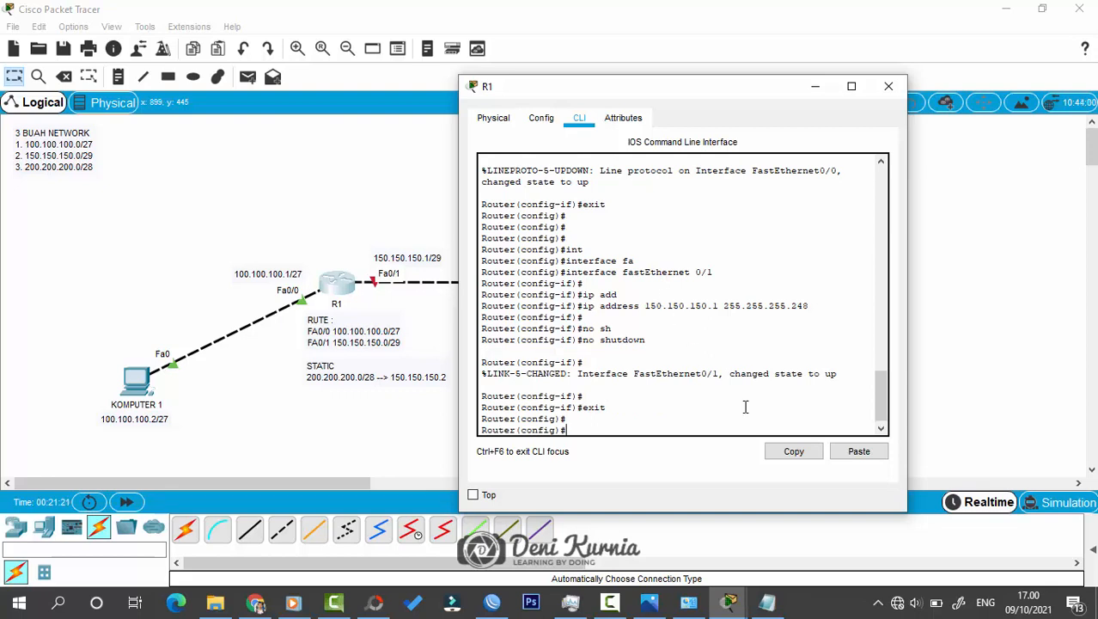
Switch to Notepad and add the line "--- Router>" below the Router(config)# note.
left_click(767, 601)
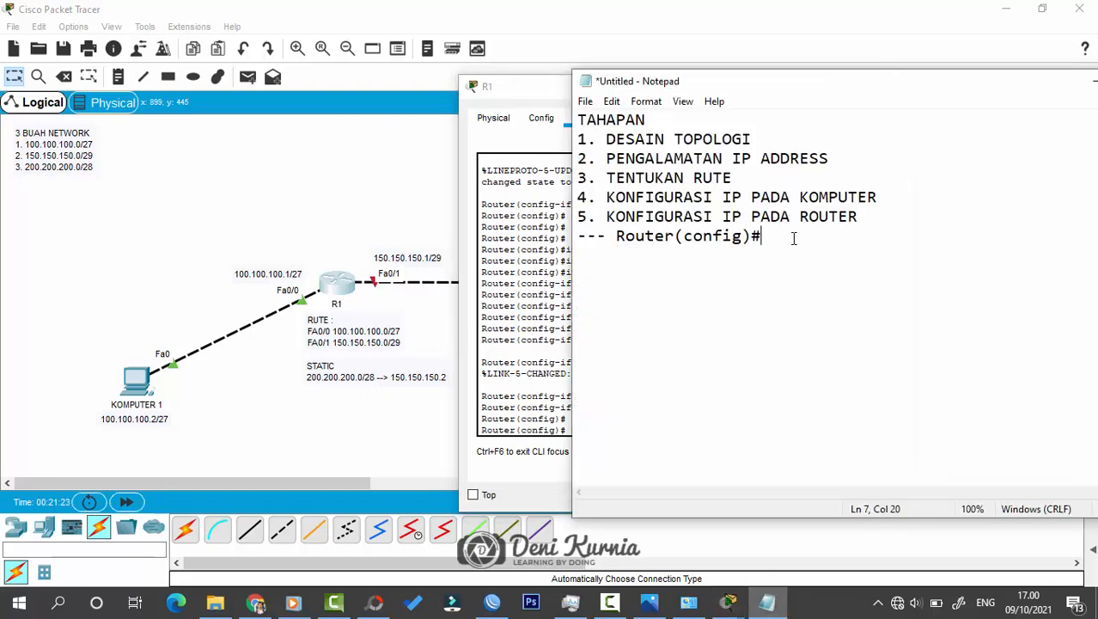
key("Return")
type("--- Router")
key("BackSpace")
type(">")
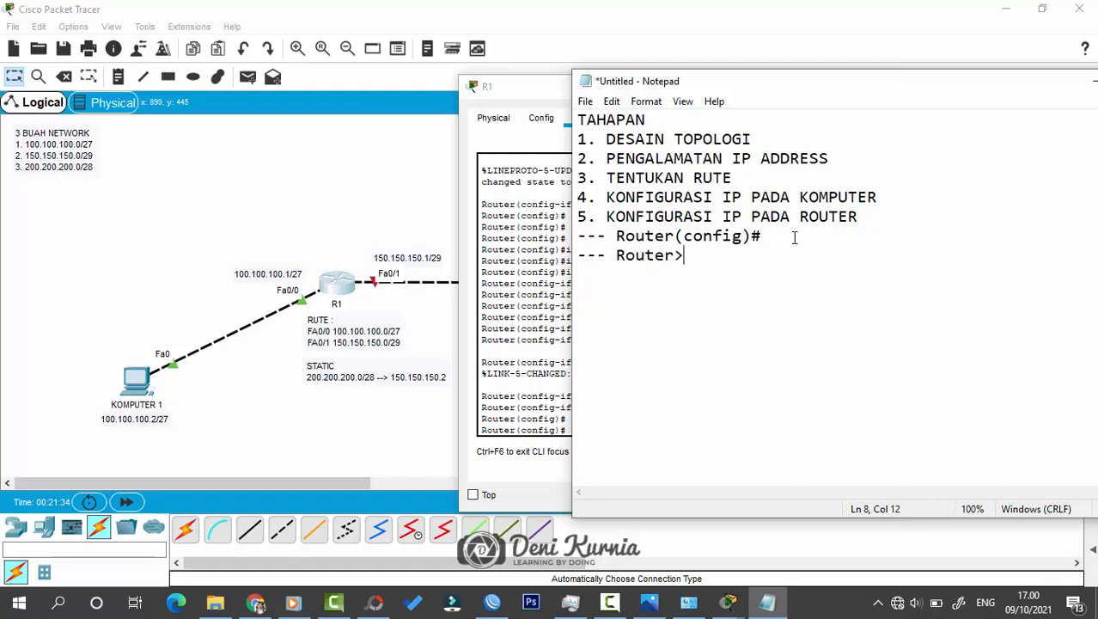
Return to R1's command line and exit global configuration and privileged modes down to the Router> user prompt.
left_click(512, 345)
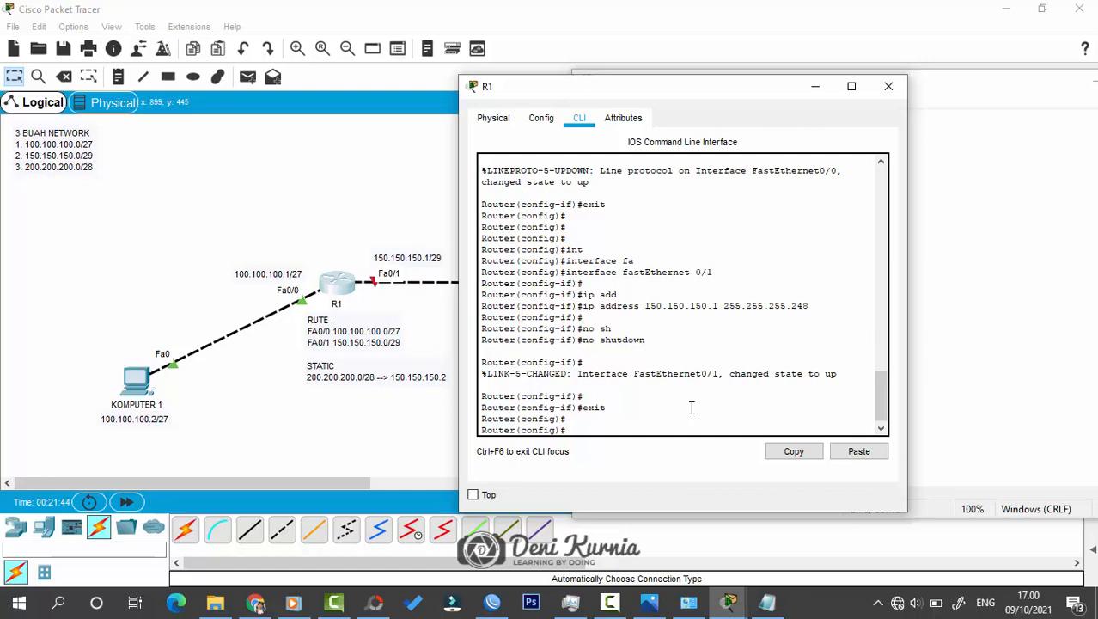
type("exit")
key("Return")
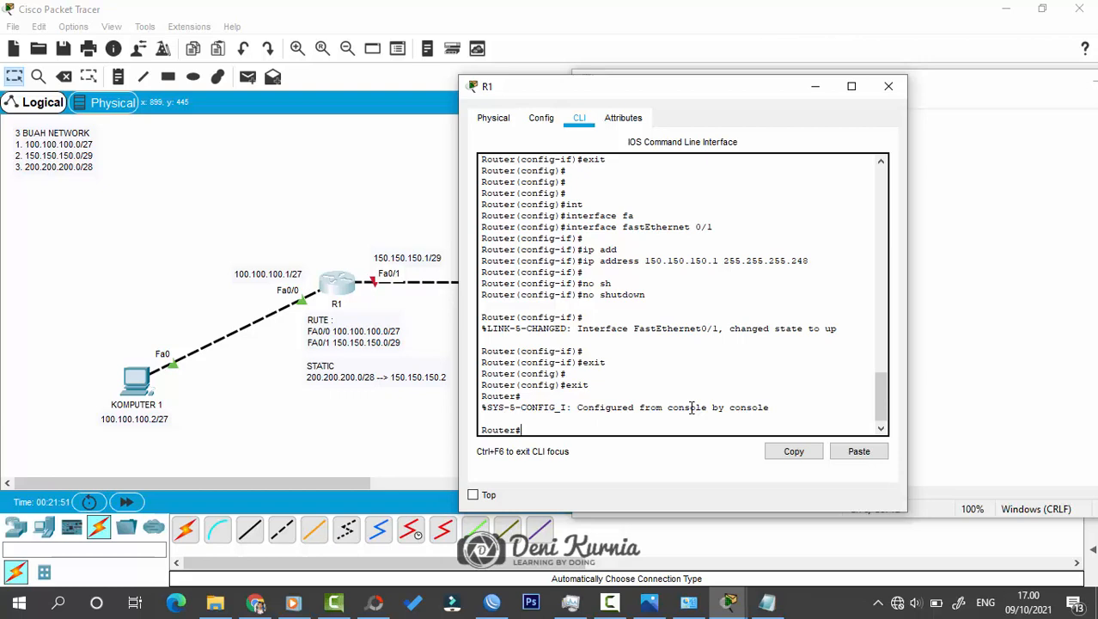
type("exi")
key("Return")
key("Return")
key("Return")
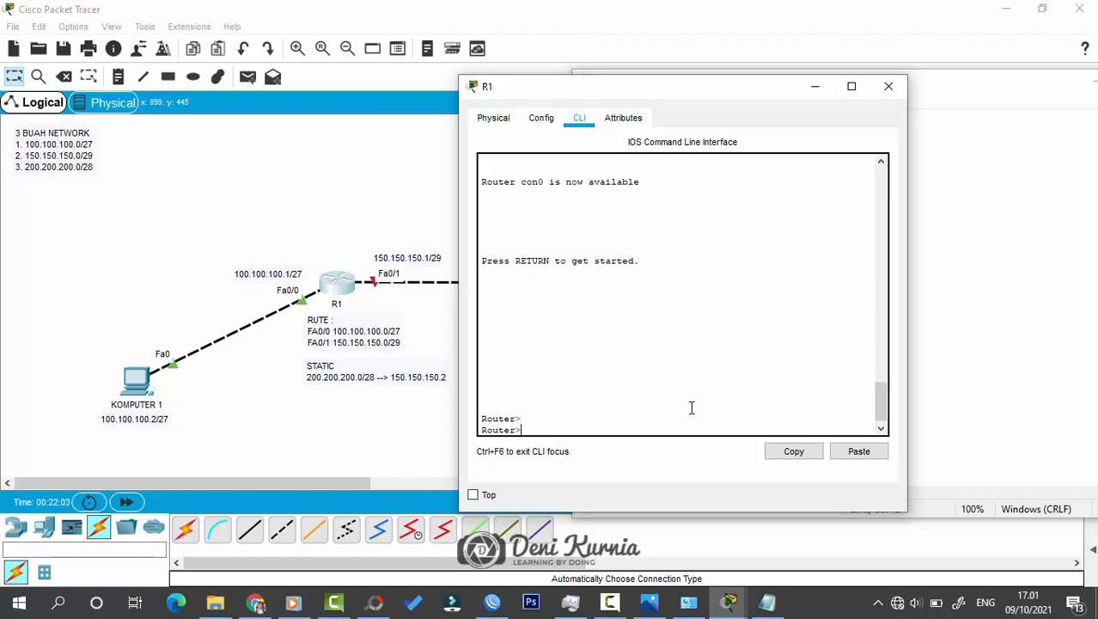
Run show ip interface brief at R1's user prompt to list its interface addresses and states.
type("sho")
key("Tab")
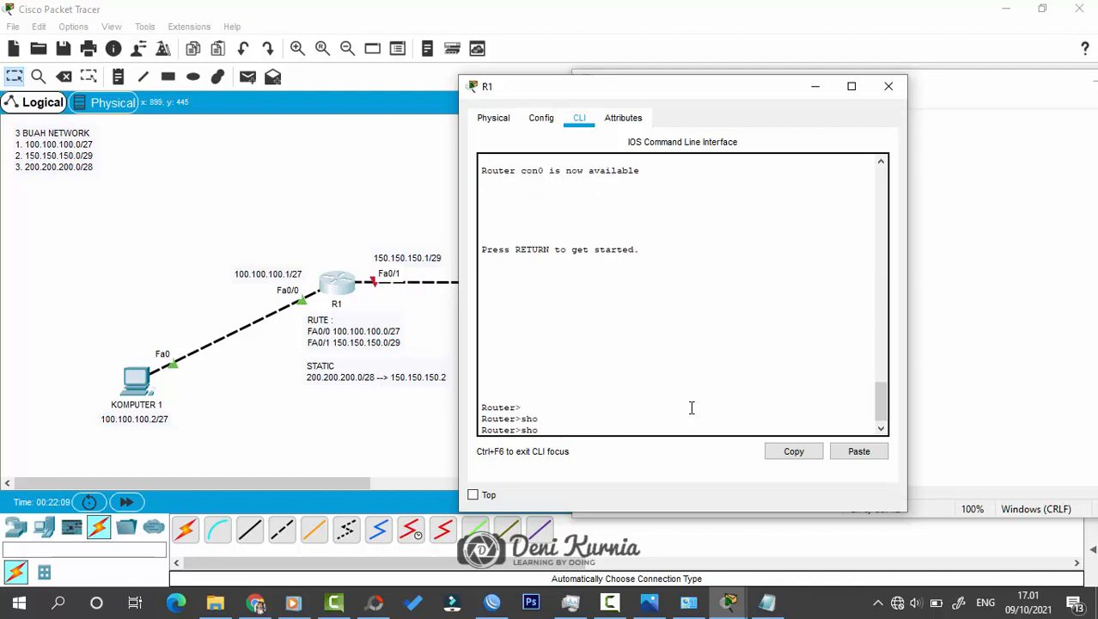
type("w")
key("Tab")
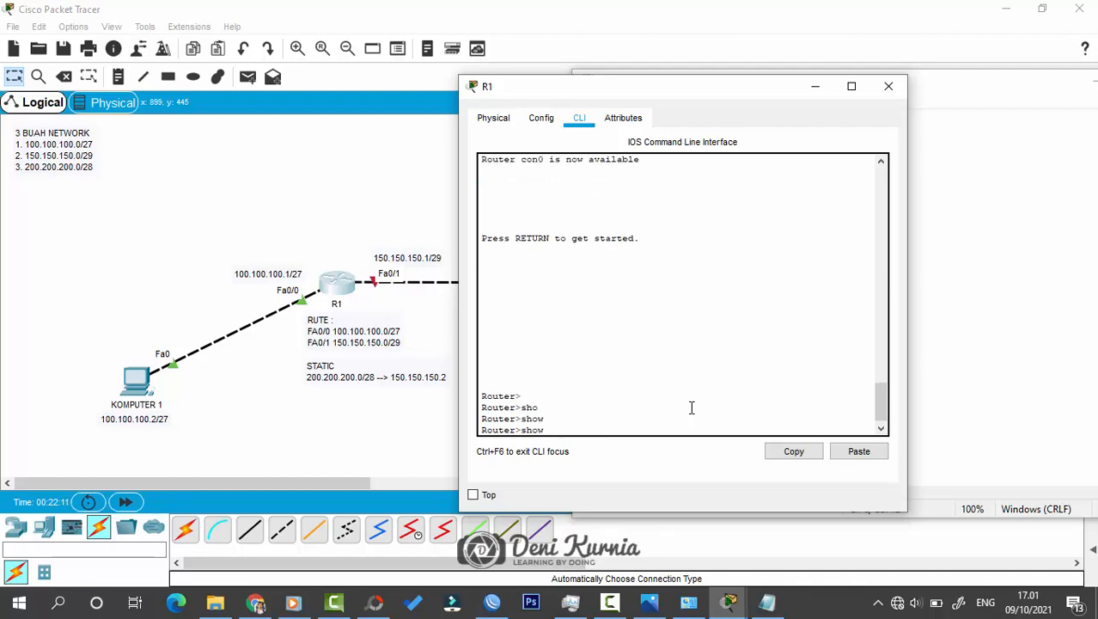
type("ip")
key("Tab")
type("i")
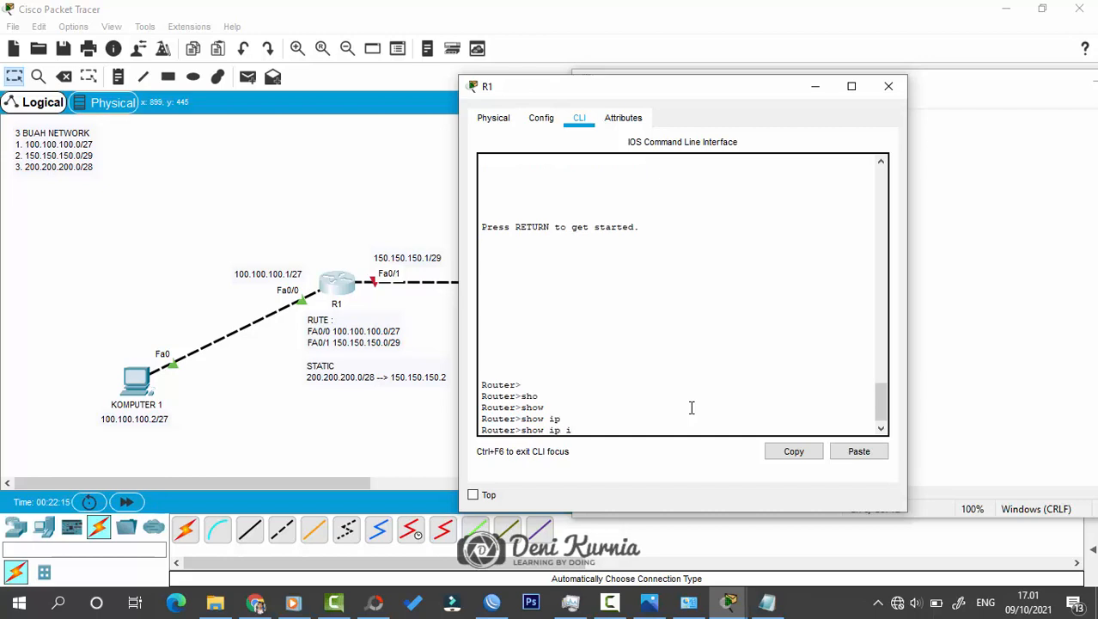
type("n")
key("Tab")
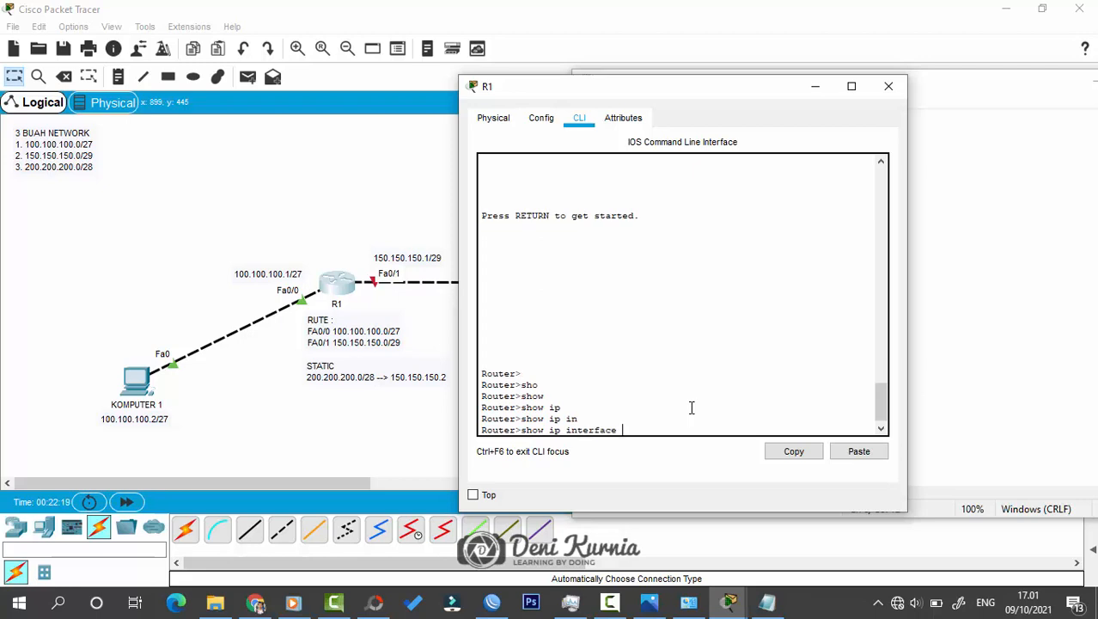
type("br")
key("Tab")
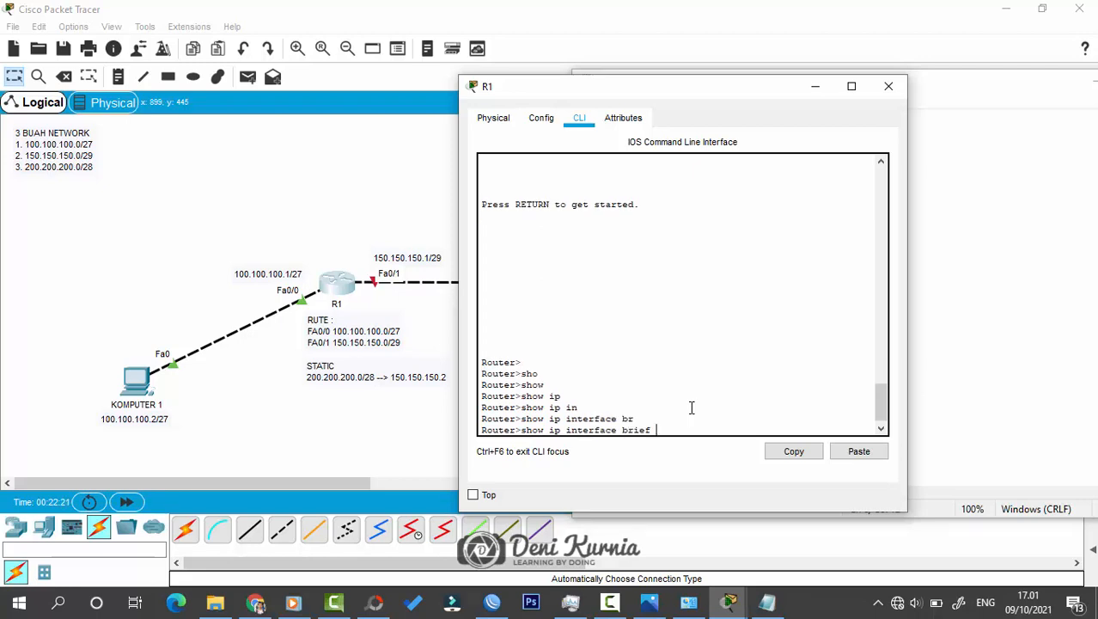
key("Return")
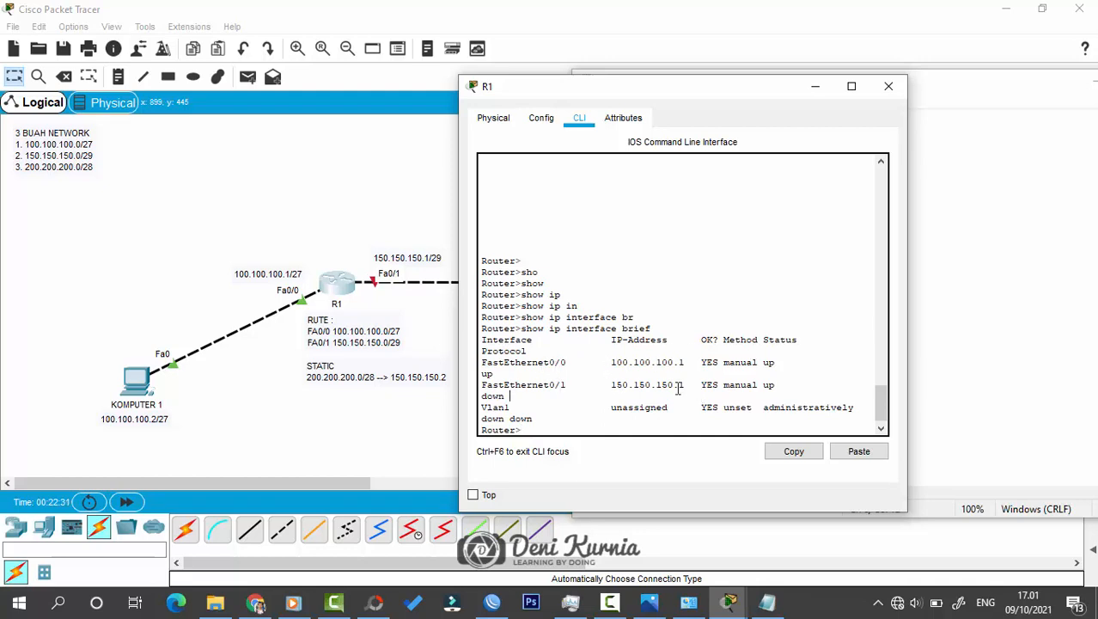
Examine the FastEthernet entries in R1's interface summary, close R1's window, and bring the full topology back into view.
left_click_drag(511, 396, 494, 361)
left_click(605, 362)
scroll(831, 353, "up", 5)
scroll(832, 353, "up", 3)
scroll(832, 353, "down", 8)
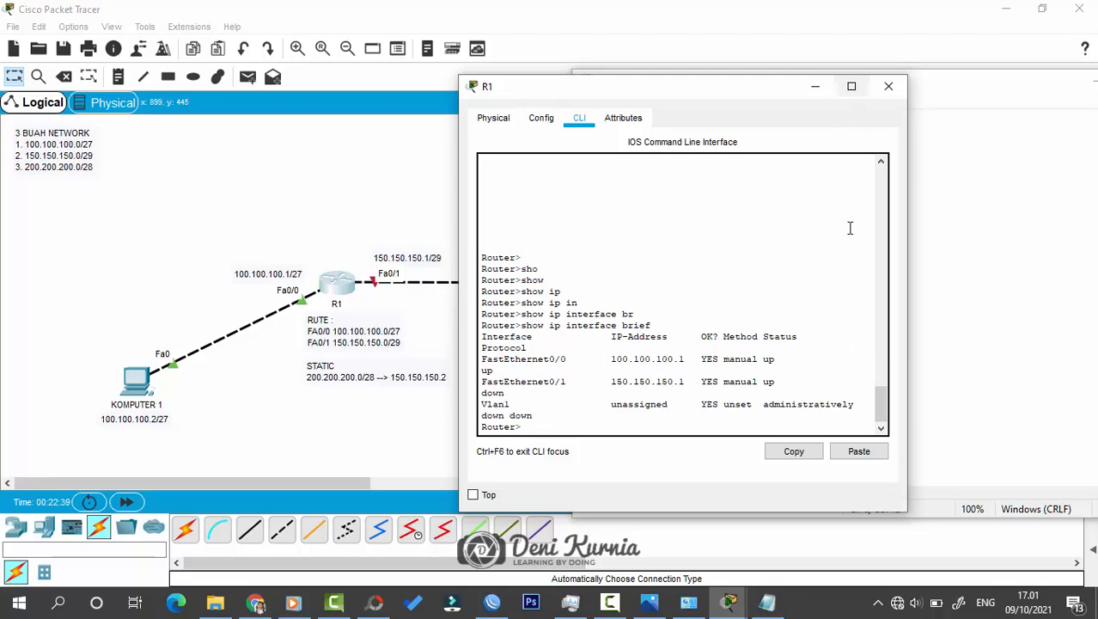
left_click(889, 87)
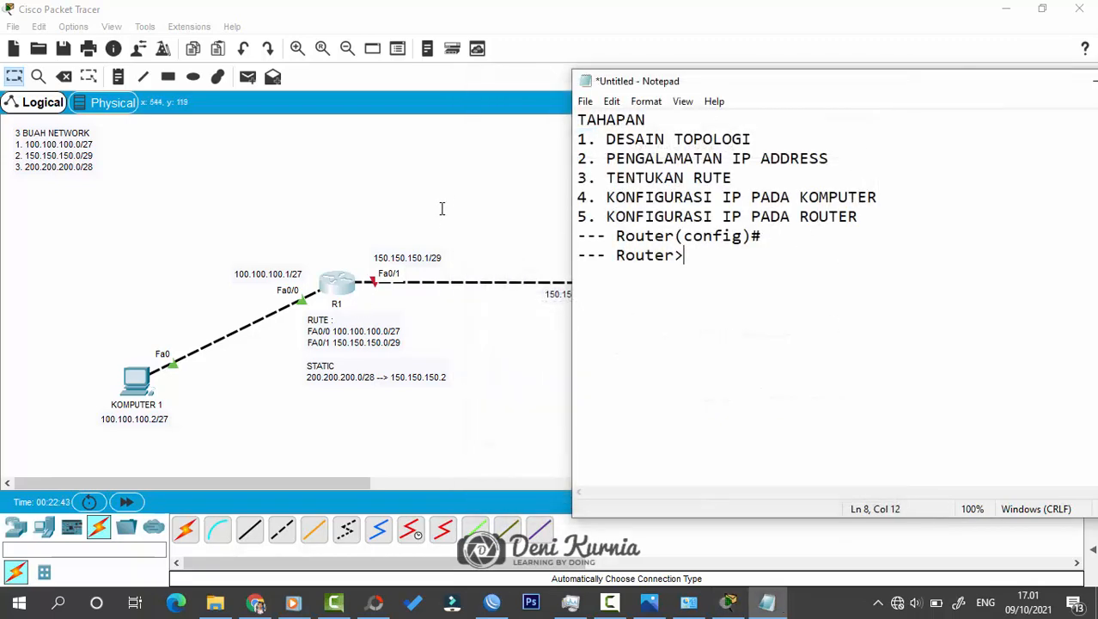
left_click(441, 209)
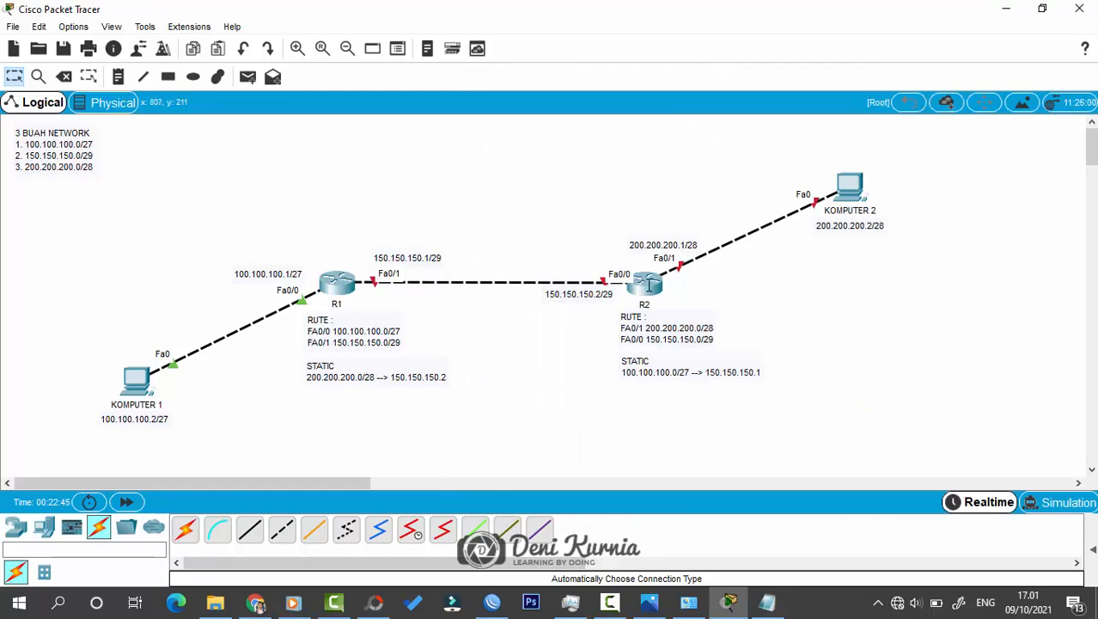
Open R2's command line and answer no to the initial configuration dialog to reach the Router> prompt.
left_click(648, 285)
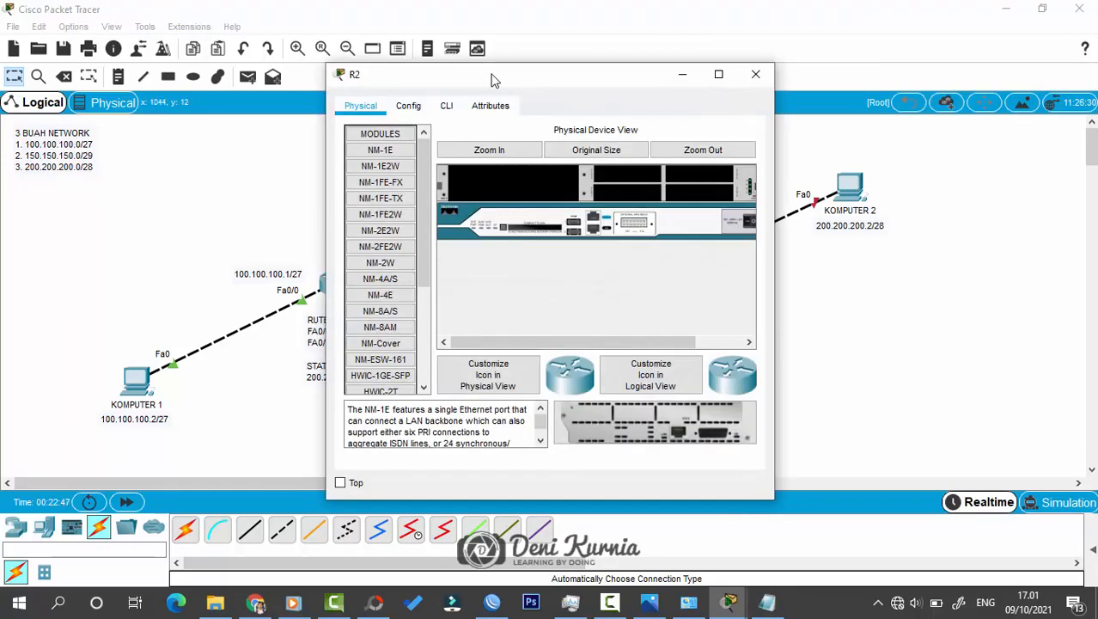
left_click(447, 106)
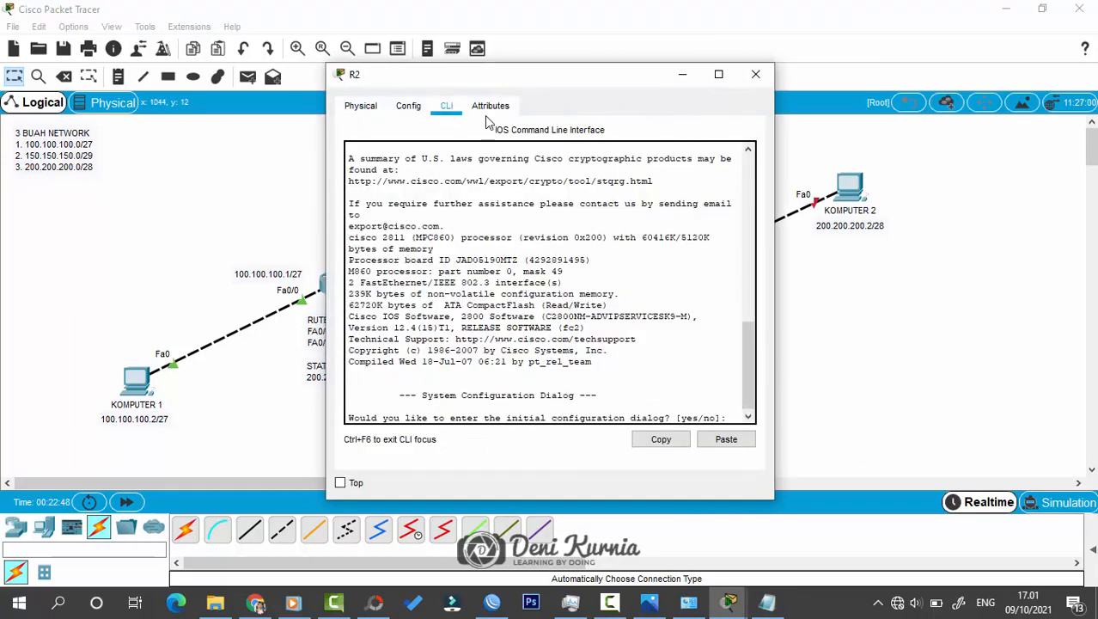
left_click(662, 271)
type("no")
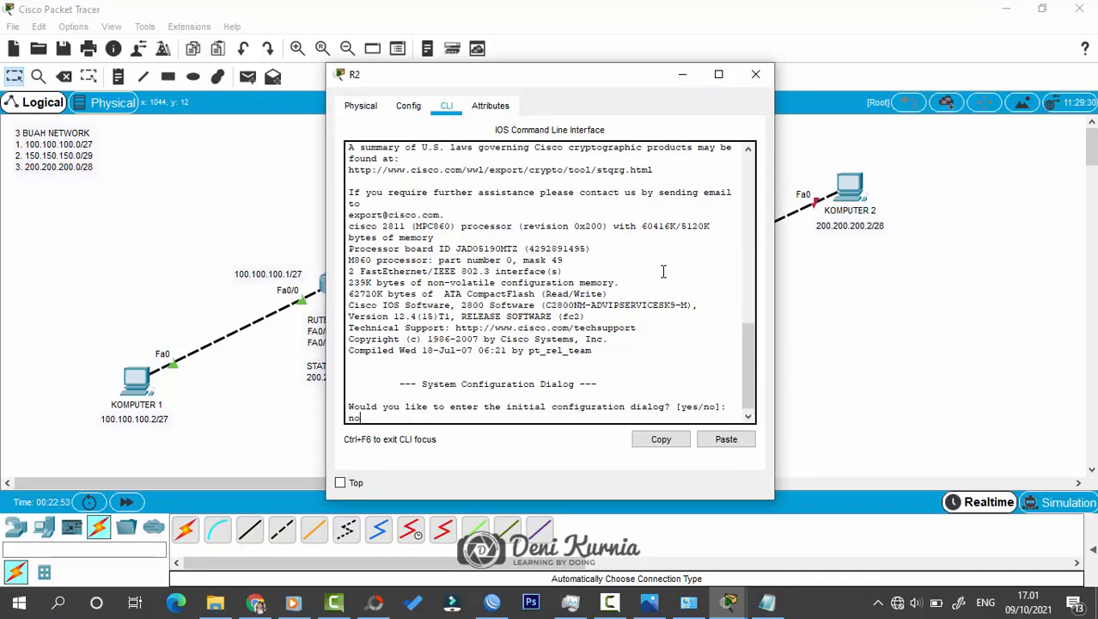
key("Return")
key("Return")
key("Return")
key("Return")
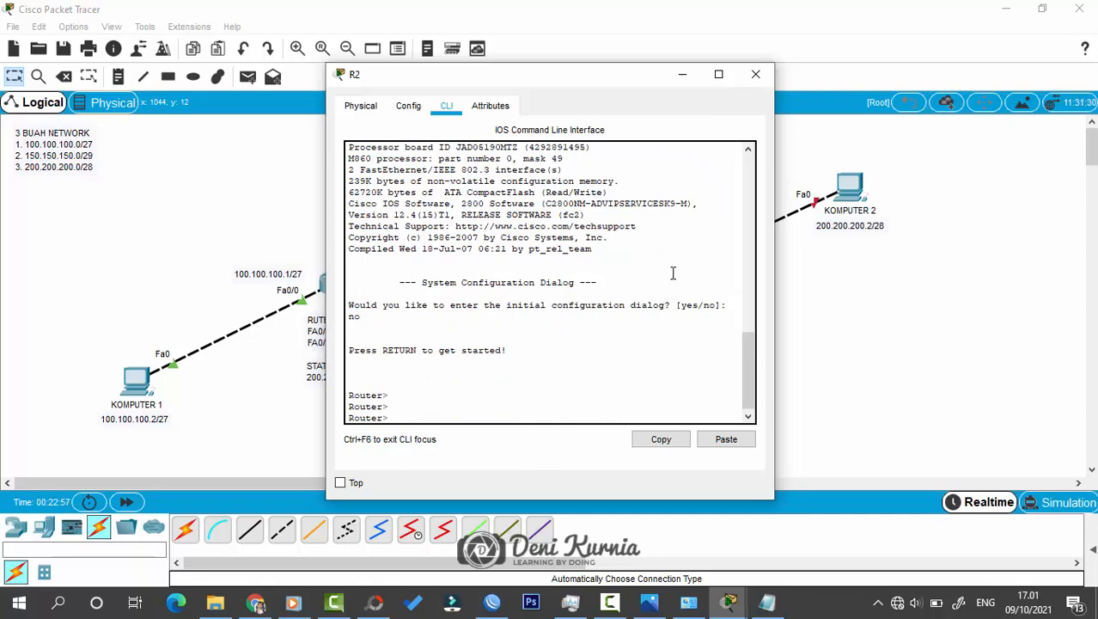
Move R2's window clear of its topology labels and enter global configuration mode using enable and configure terminal.
left_click_drag(578, 83, 338, 81)
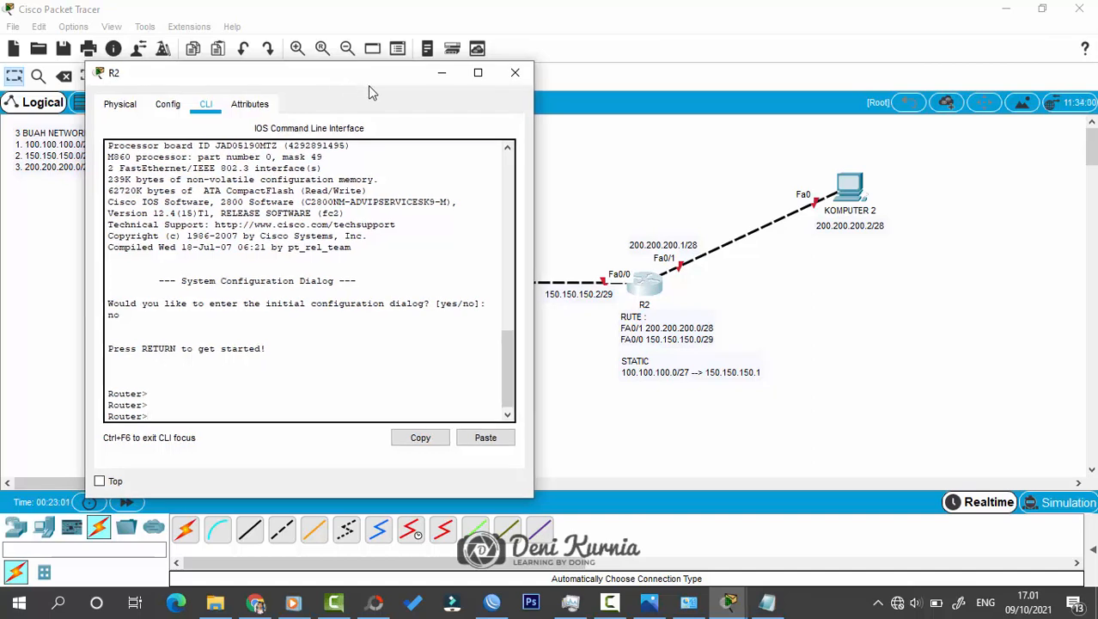
type("en")
key("Tab")
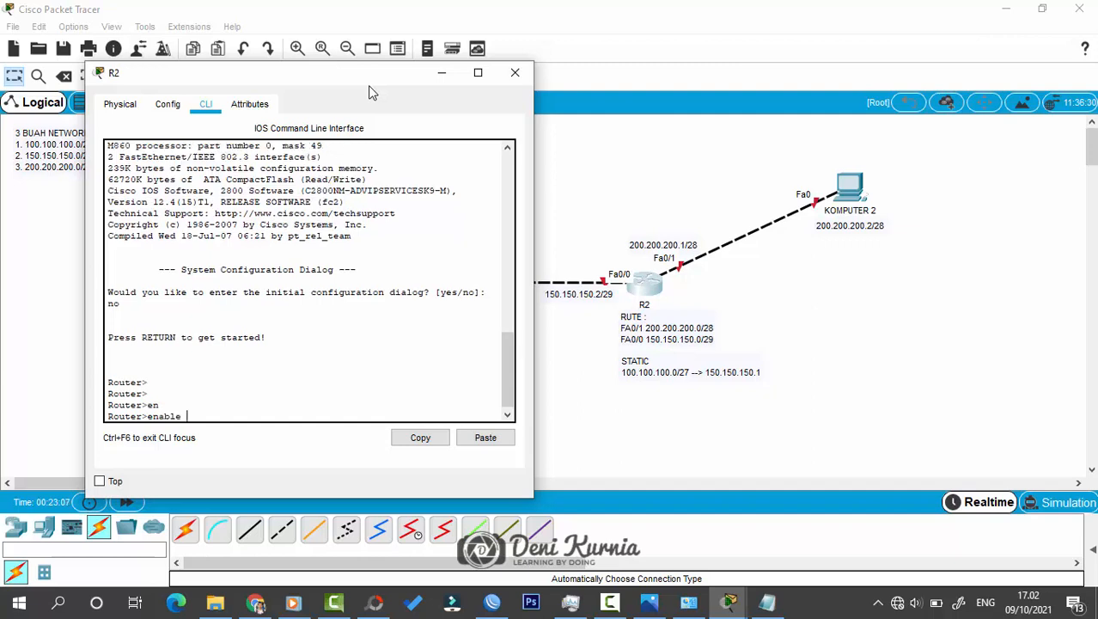
key("Return")
type("conf")
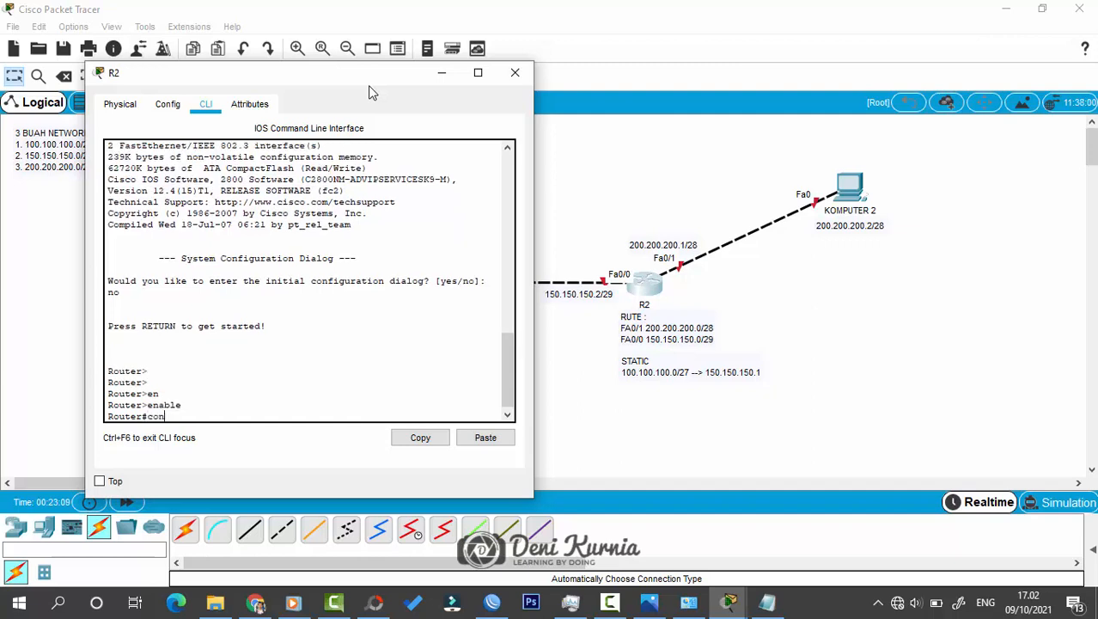
key("Tab")
type("te")
type("re te")
key("Tab")
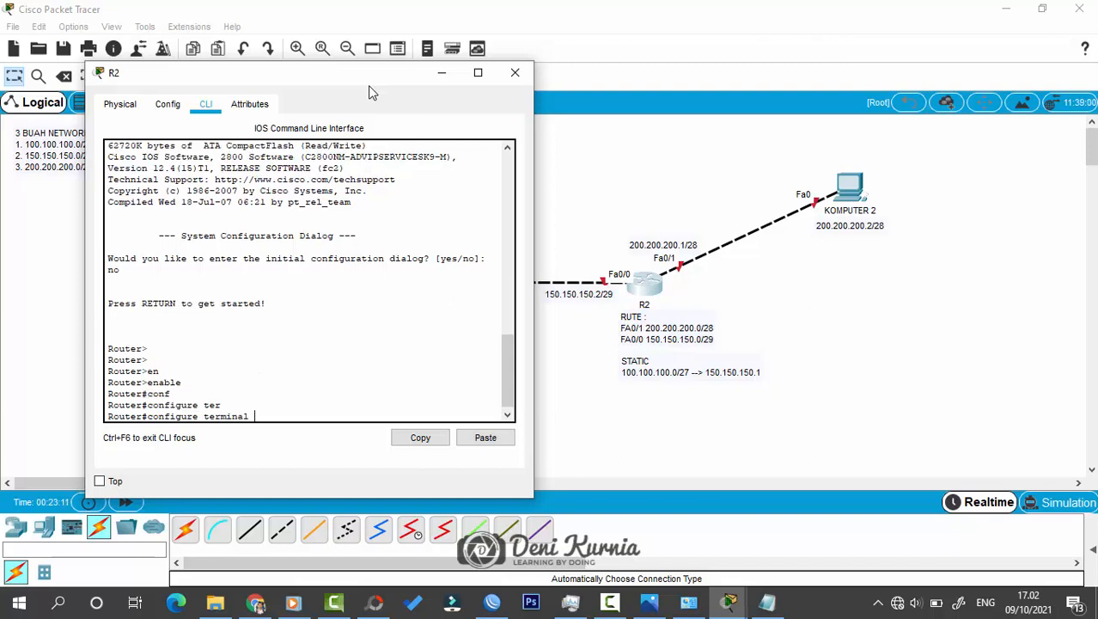
key("Return")
key("Return")
key("Return")
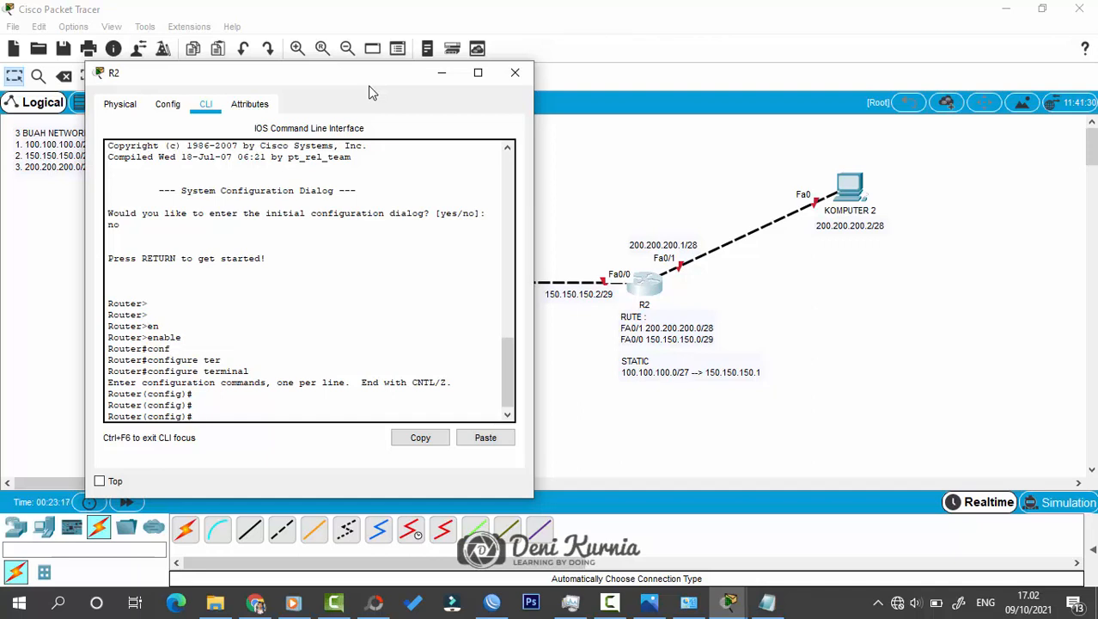
Enter interface configuration mode for fastEthernet 0/1 on R2.
type("in")
key("Tab")
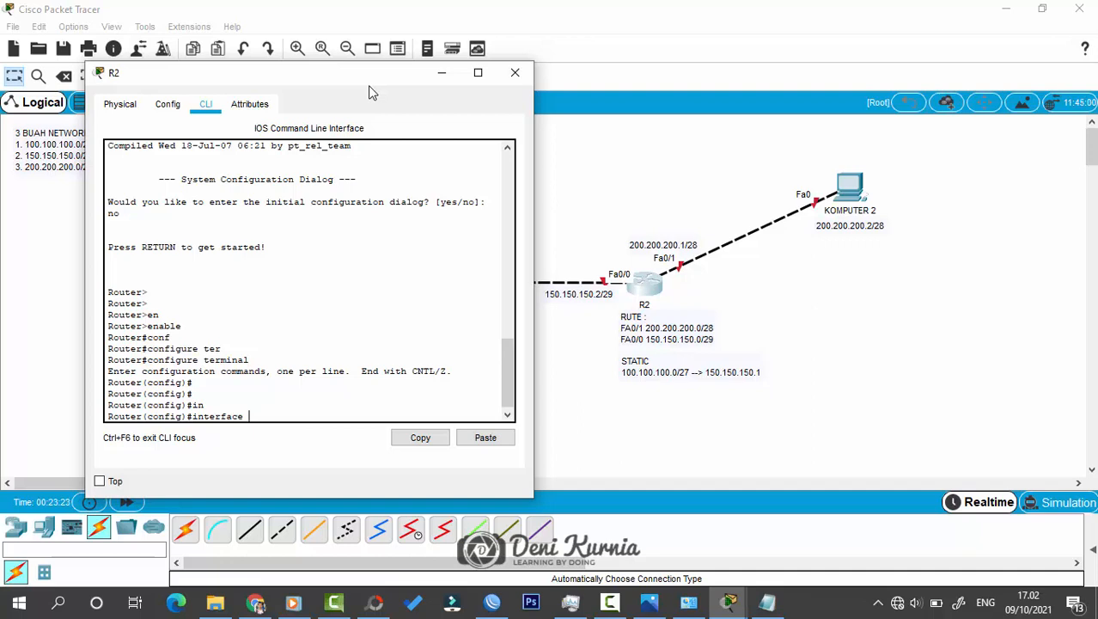
type("fa")
key("Tab")
type("0/1")
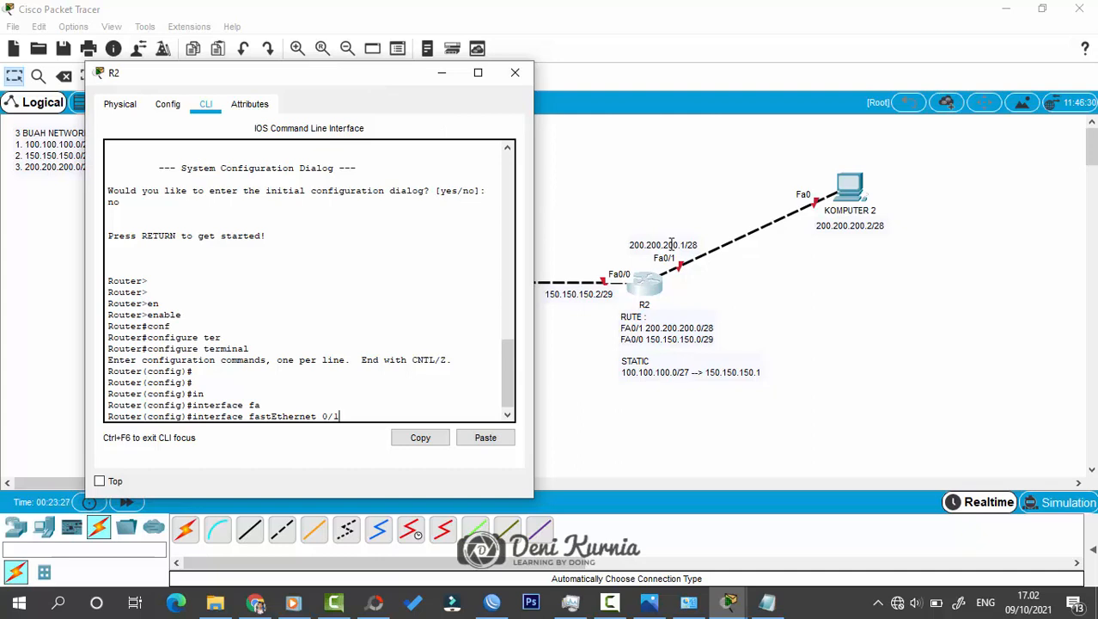
key("Return")
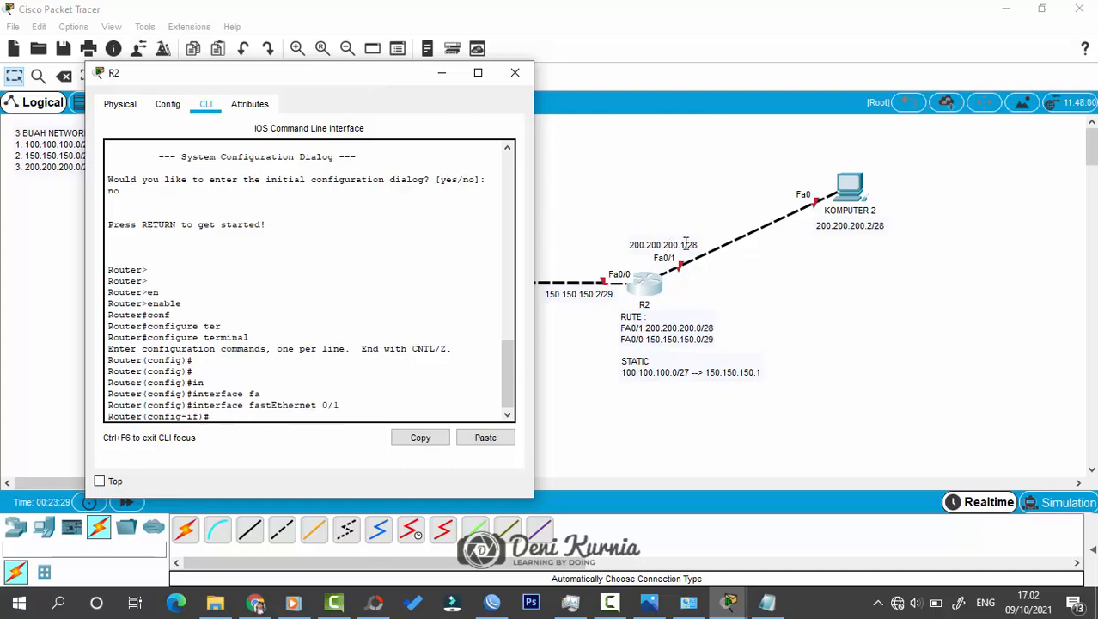
Assign IP address 200.200.200.1 with mask 255.255.255.240 to R2's fastEthernet 0/1.
type("ip add")
key("Tab")
type("200.2")
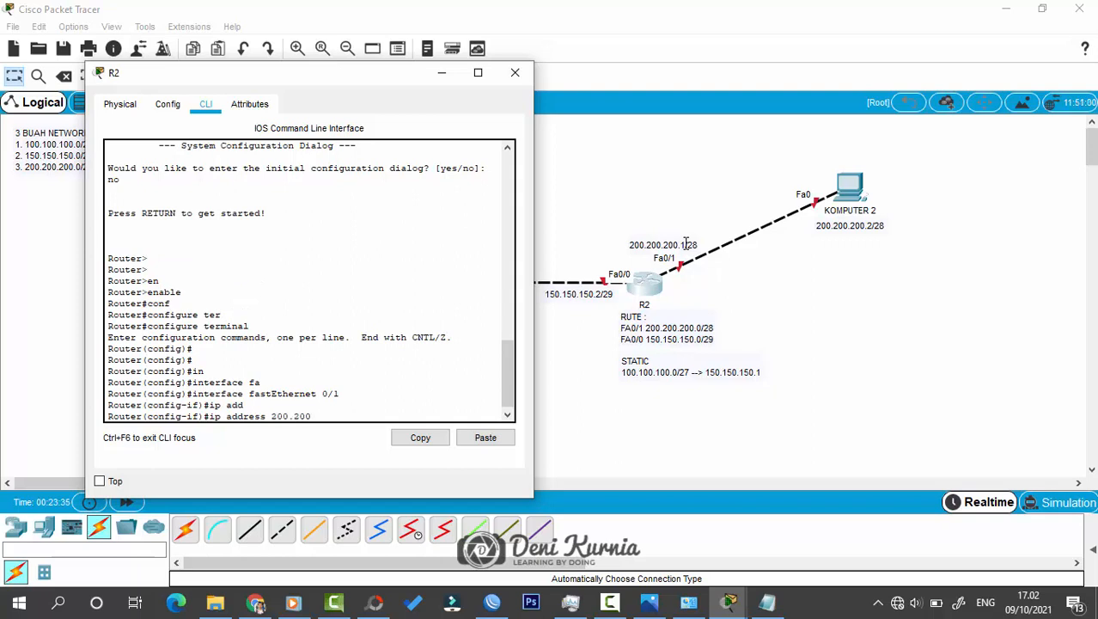
type(".200.1 255.255.255.240")
key("Return")
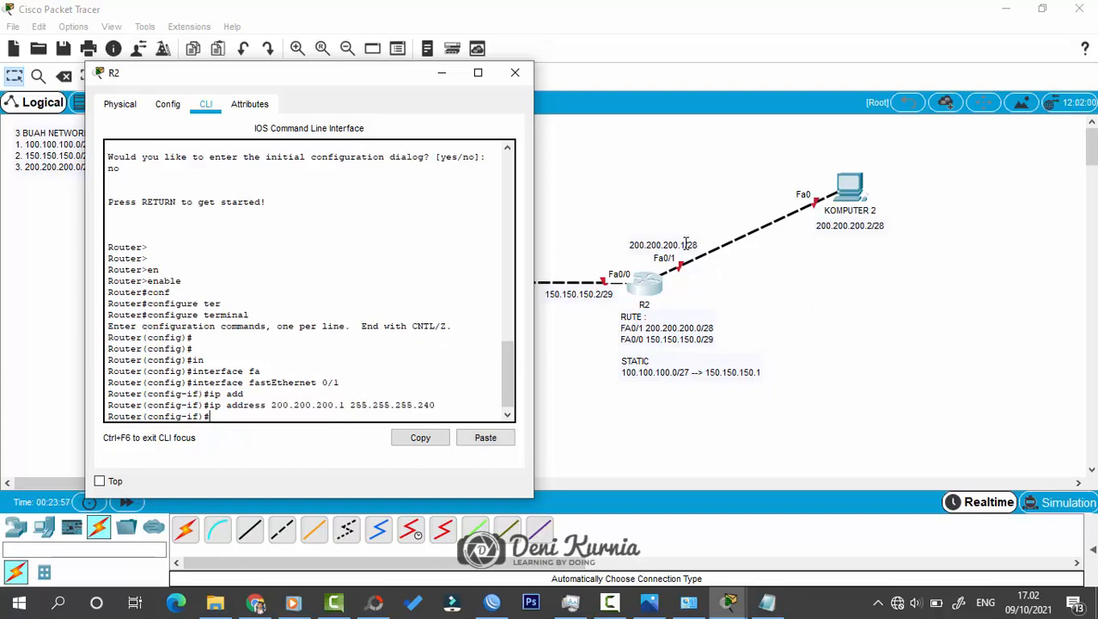
Activate R2's fastEthernet 0/1 with no shutdown and exit to global configuration mode.
type("no sh")
key("Tab")
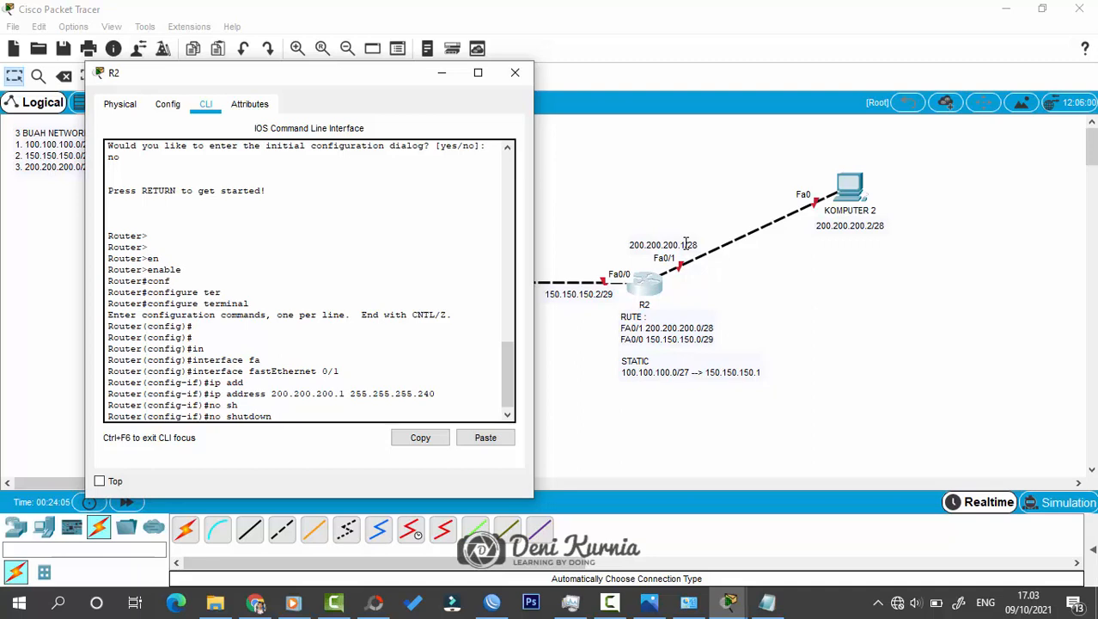
key("Return")
key("Return")
key("Return")
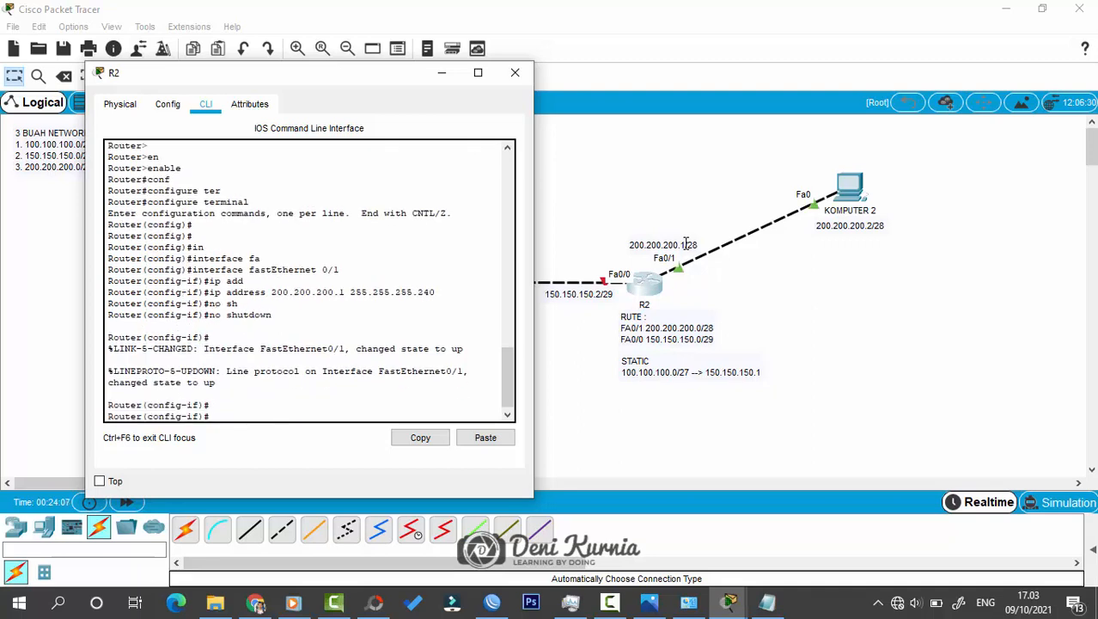
type("exit")
key("Return")
key("Return")
key("Return")
key("Return")
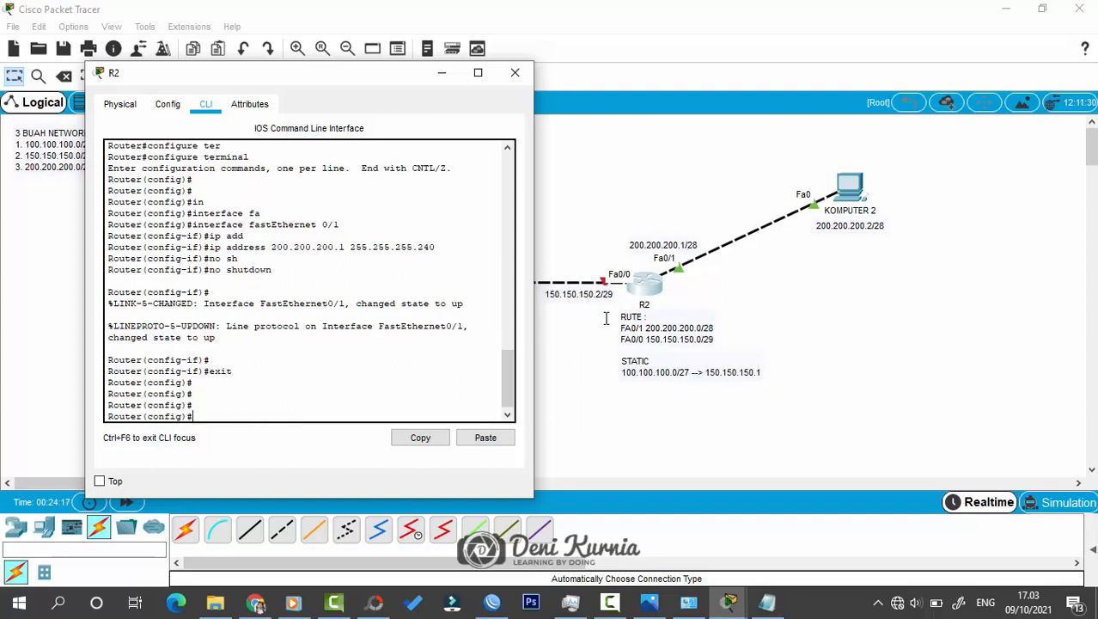
Enter interface configuration mode for fastEthernet 0/0 on R2.
type("in")
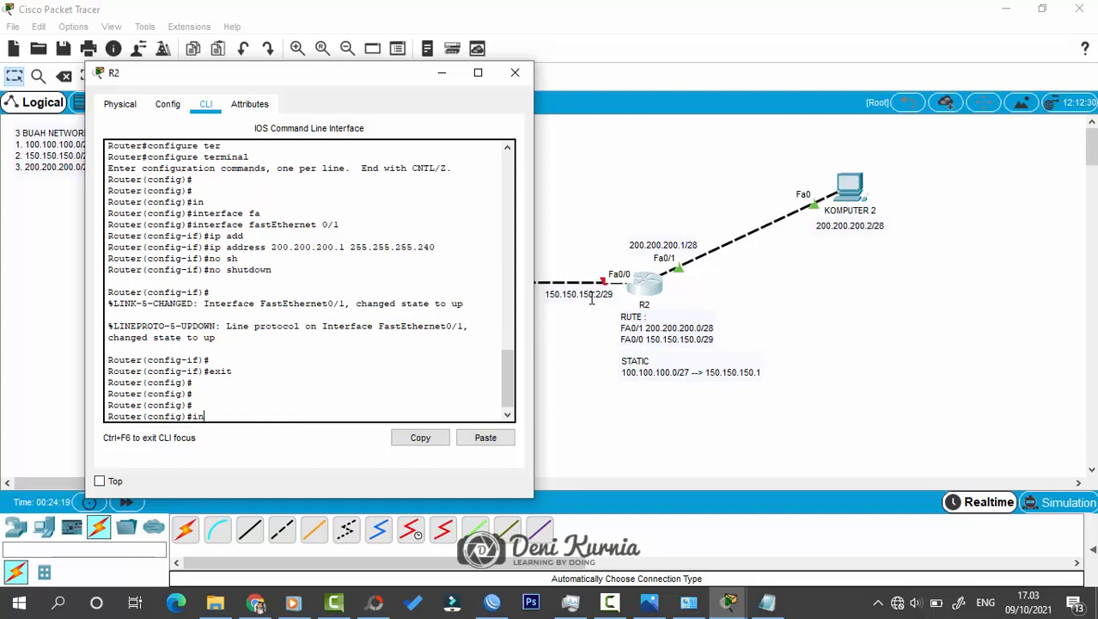
key("Tab")
type("fa")
key("Tab")
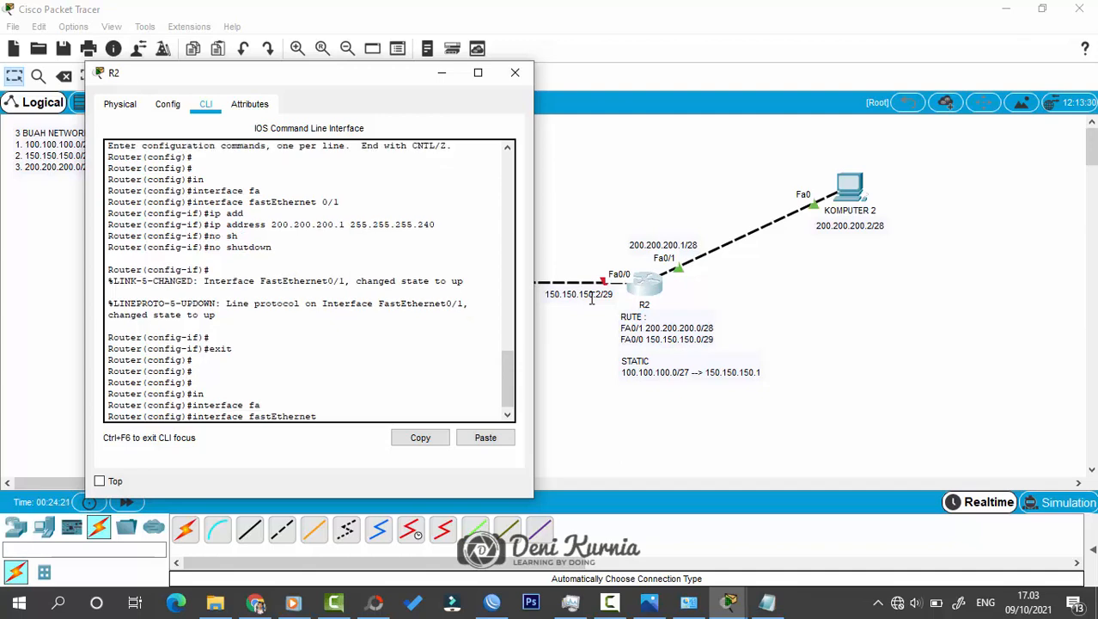
type("0/0")
key("Return")
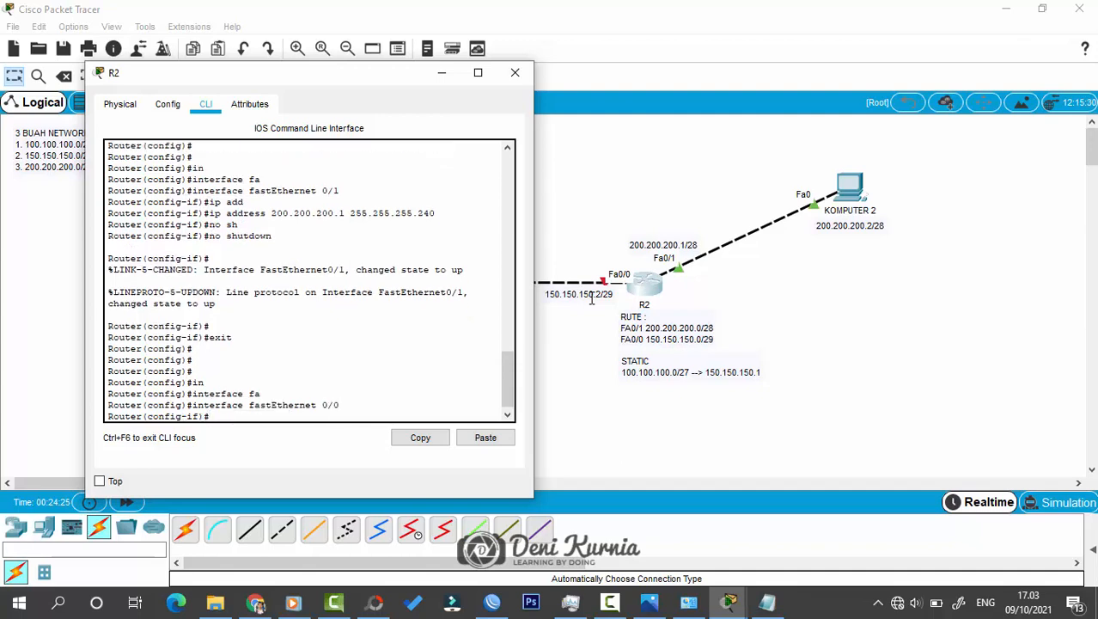
Assign IP address 150.150.150.2 with mask 255.255.255.248 to R2's fastEthernet 0/0.
type("ip ad")
key("Tab")
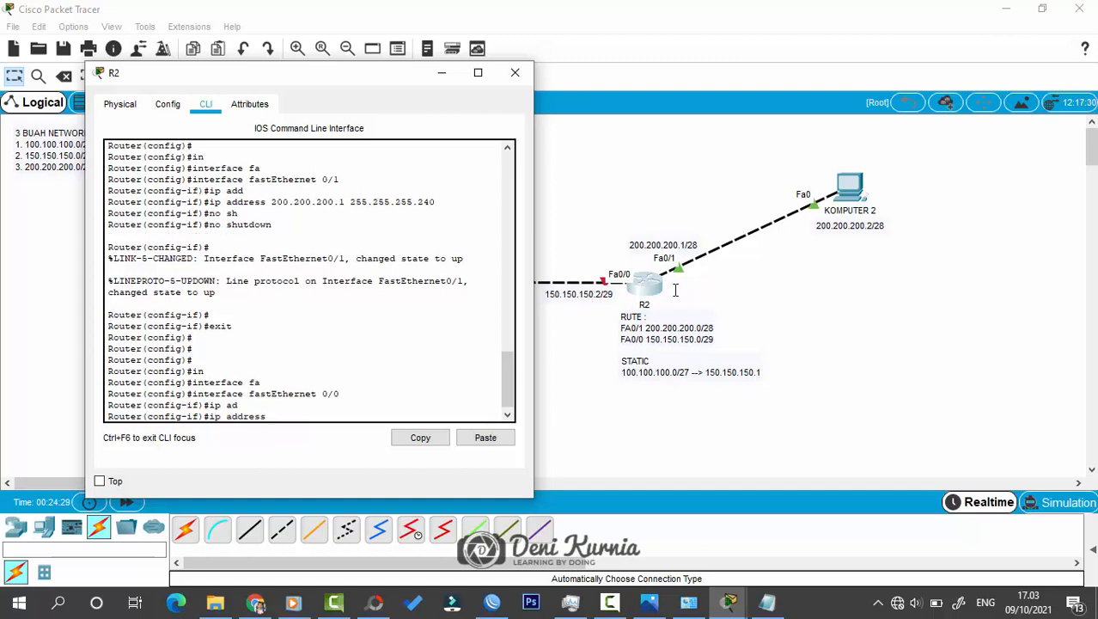
type("150.150.150.2 255.255")
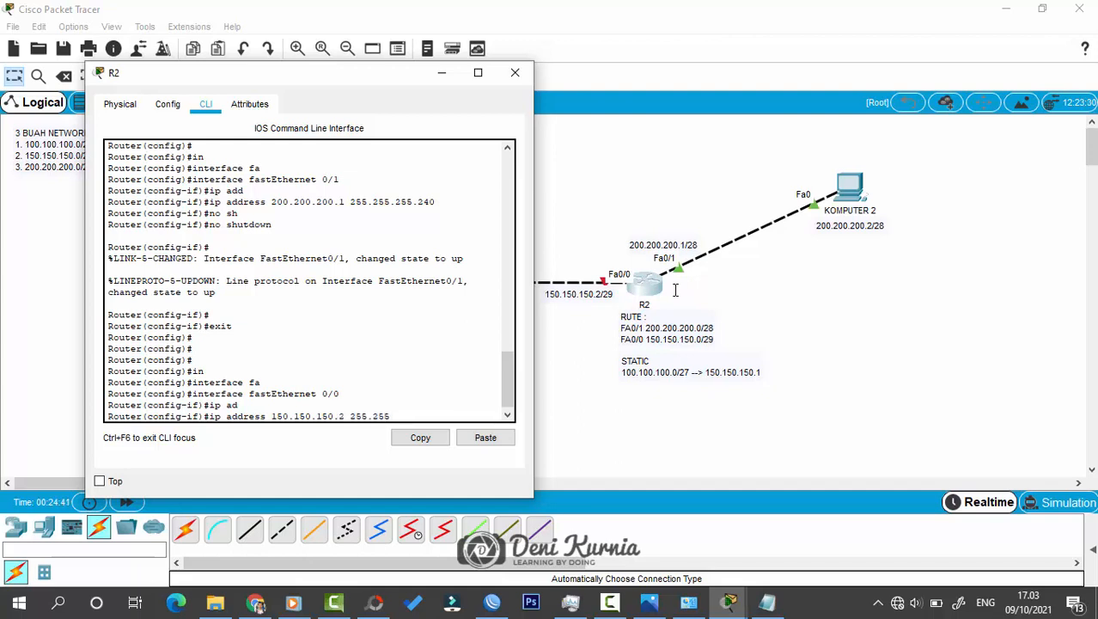
type(".255.248")
key("Return")
Activate R2's fastEthernet 0/0 with no shutdown and exit to global configuration mode.
type("nfig-if)#n")
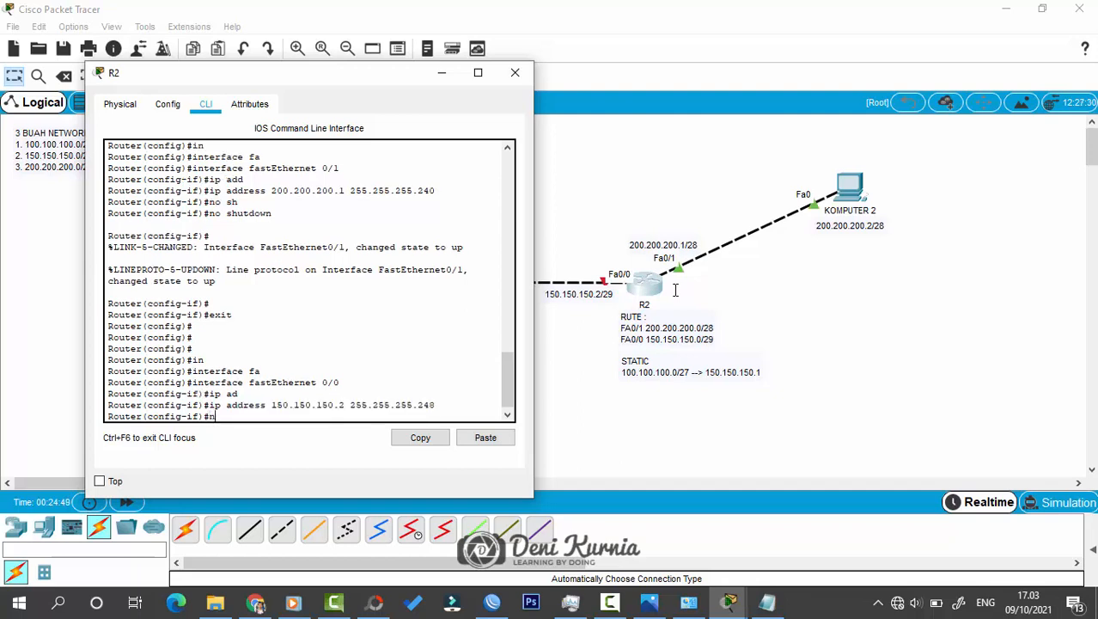
type("o shu")
key("Tab")
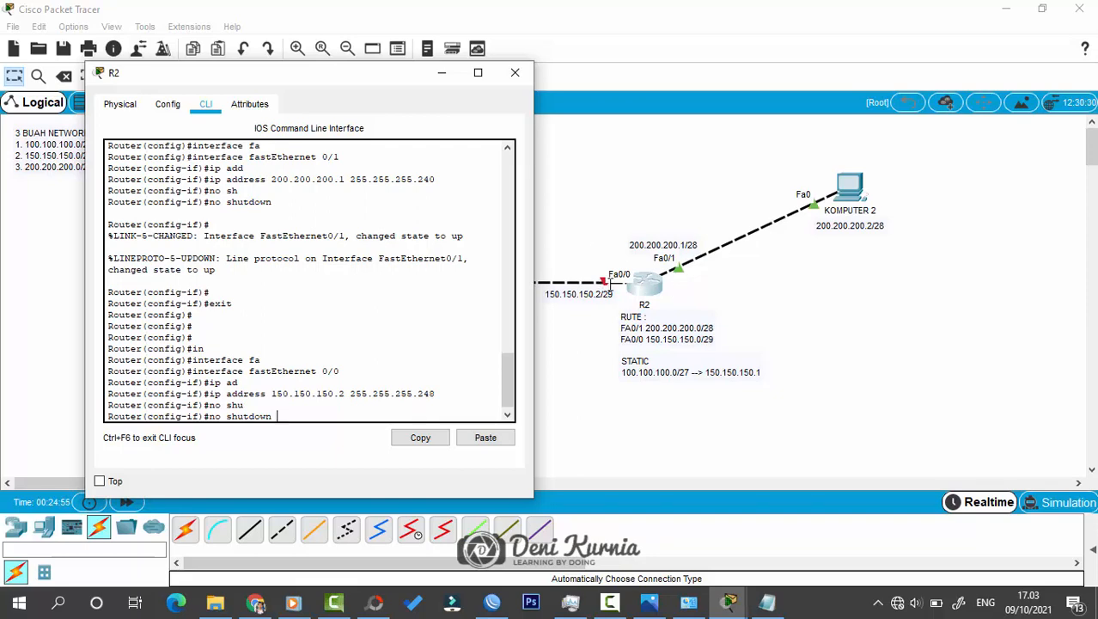
key("Return")
key("Return")
key("Return")
key("Return")
key("Return")
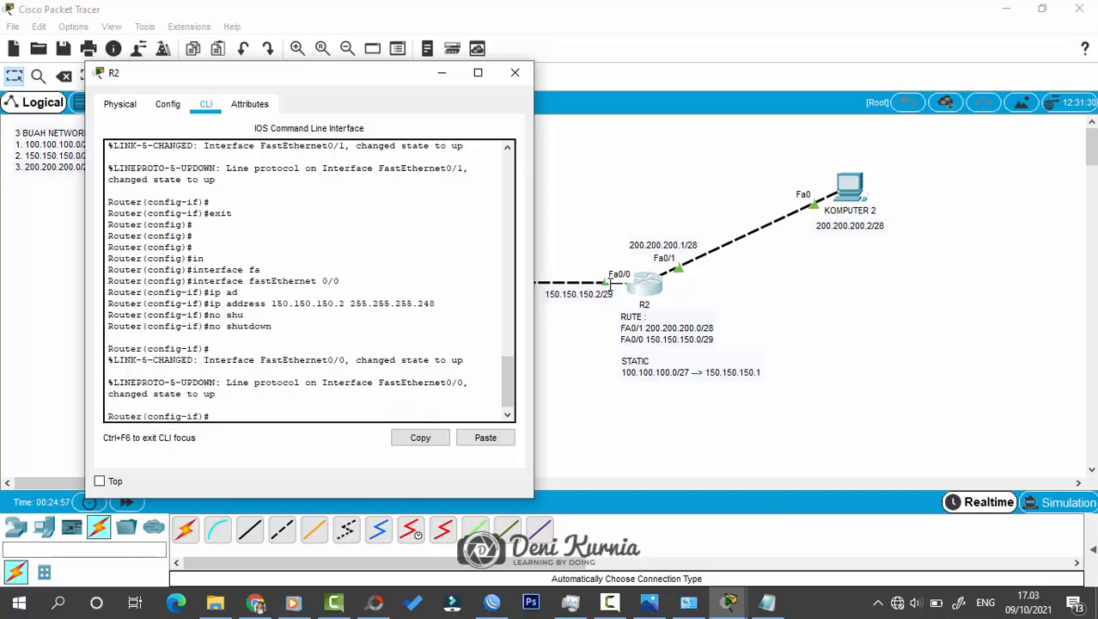
type("exit")
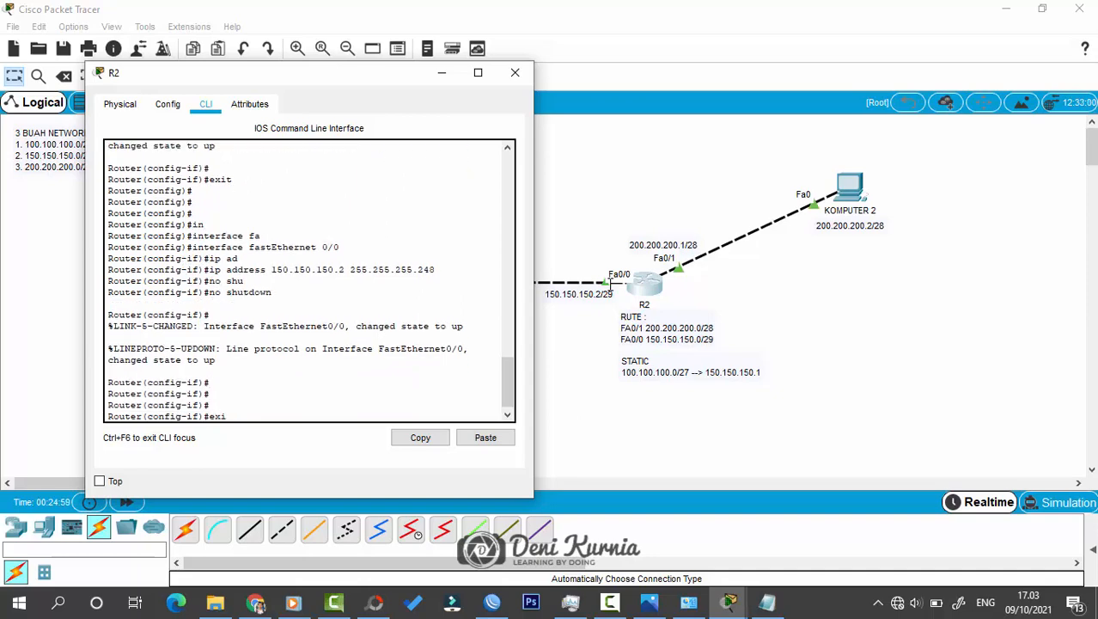
key("Return")
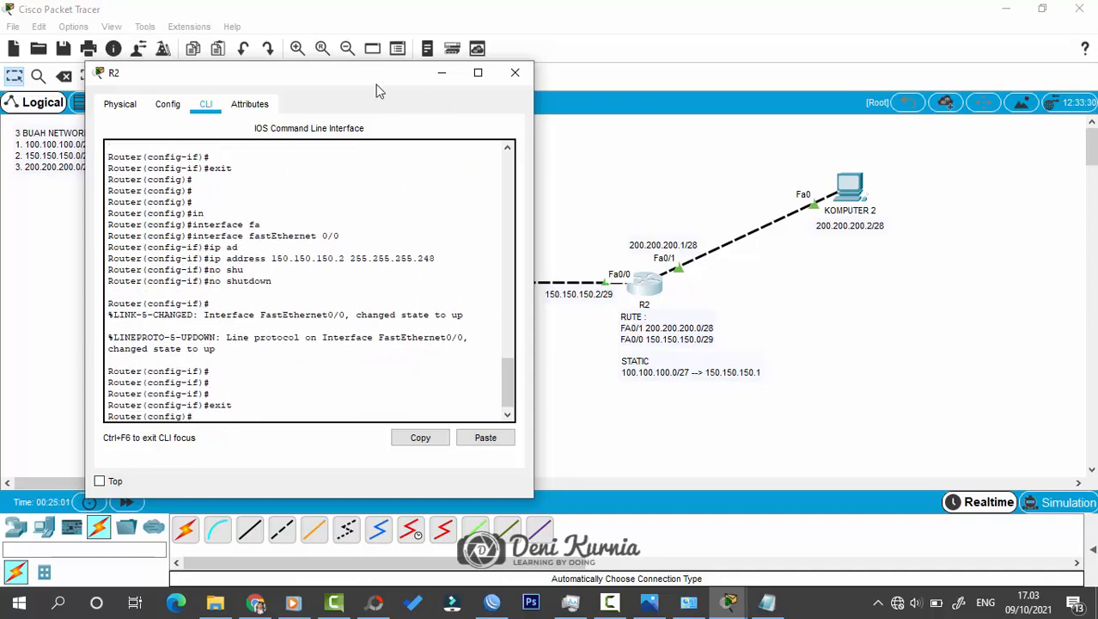
Exit R2's global configuration and privileged modes and restart the console session at the user prompt.
left_click_drag(374, 82, 846, 80)
key("Return")
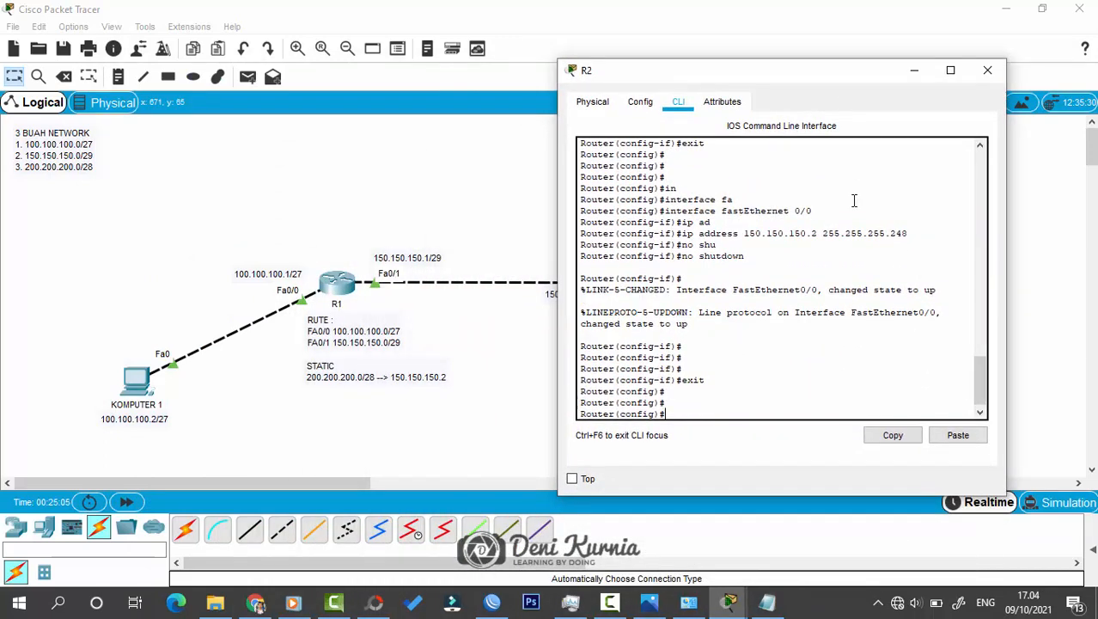
type("exit")
key("Return")
key("Return")
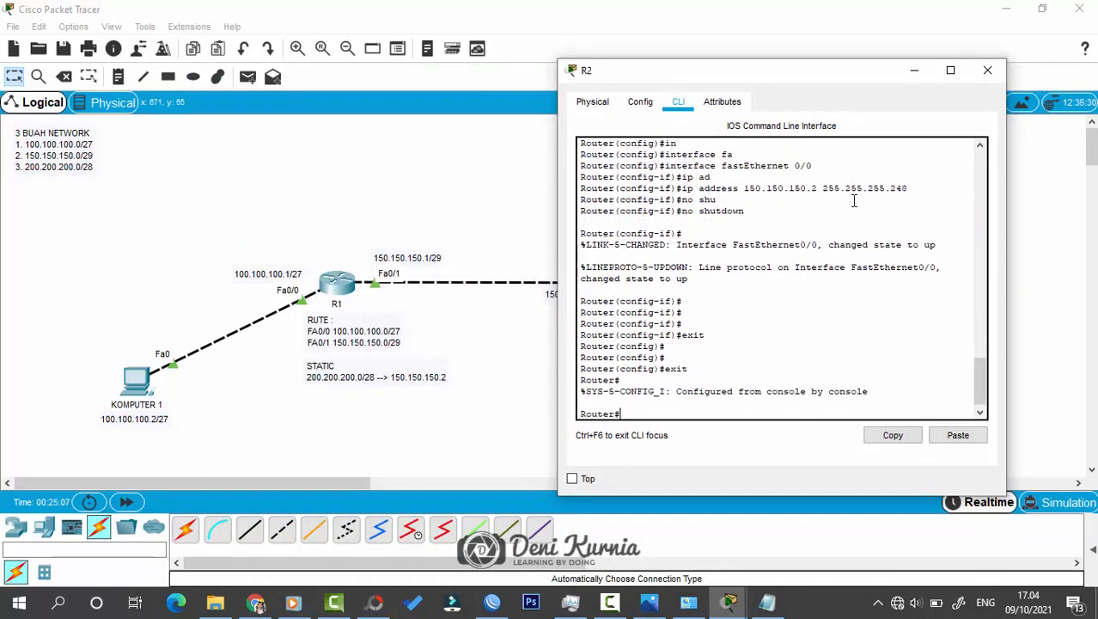
type("exit")
key("Return")
key("Return")
key("Return")
key("Return")
key("Return")
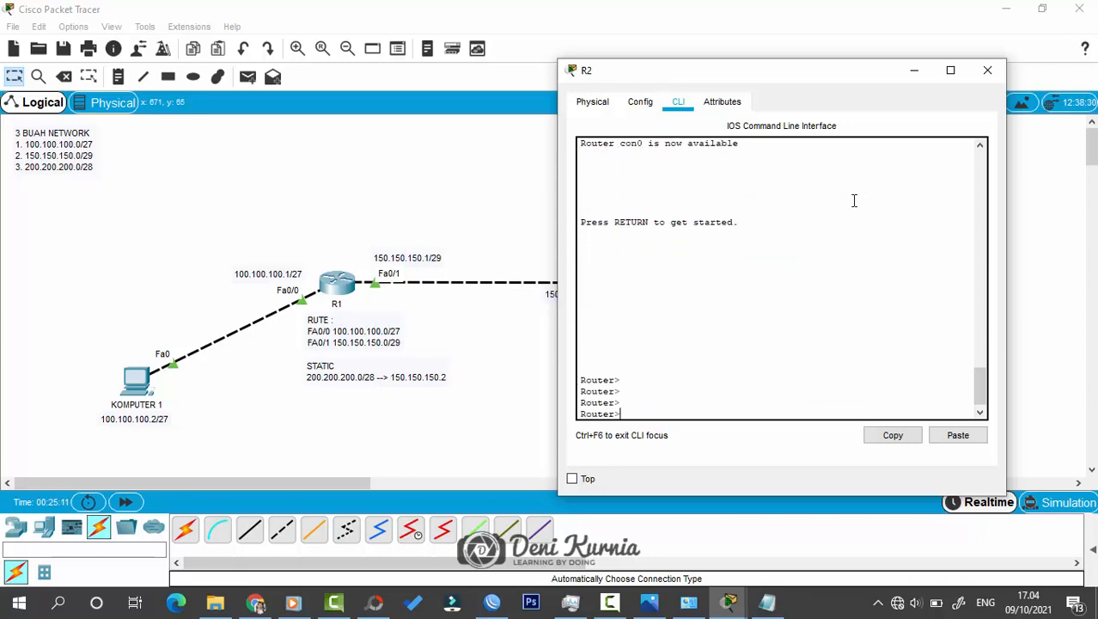
Run show ip interface brief on R2 to check its interface addresses, and close the router's window.
type("sh")
key("Tab")
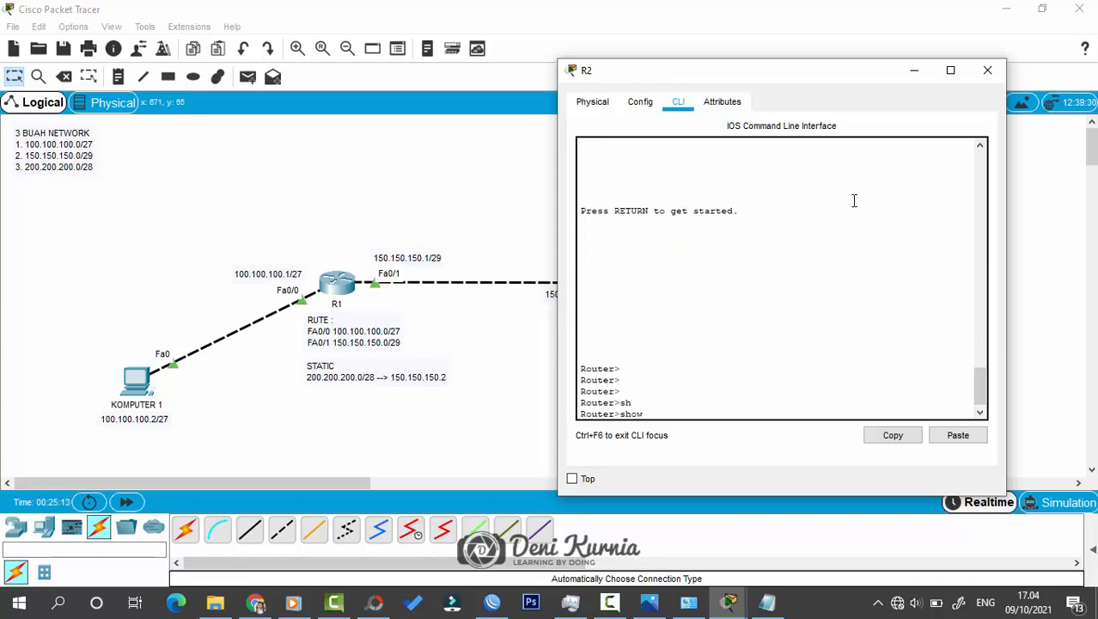
type("ip in")
key("Tab")
type("br")
key("Tab")
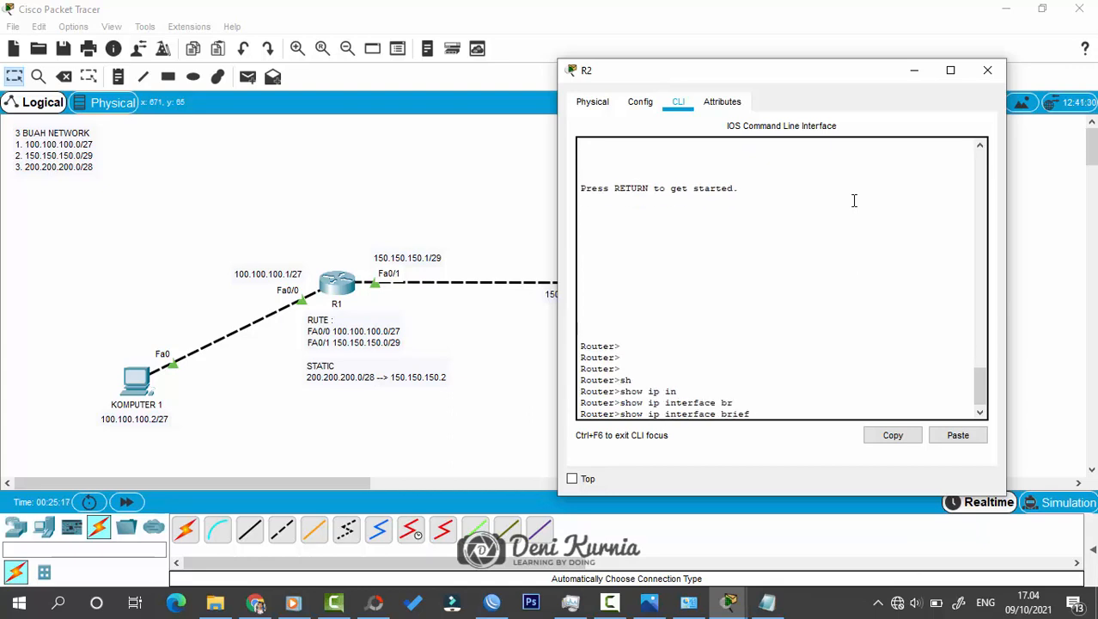
key("Return")
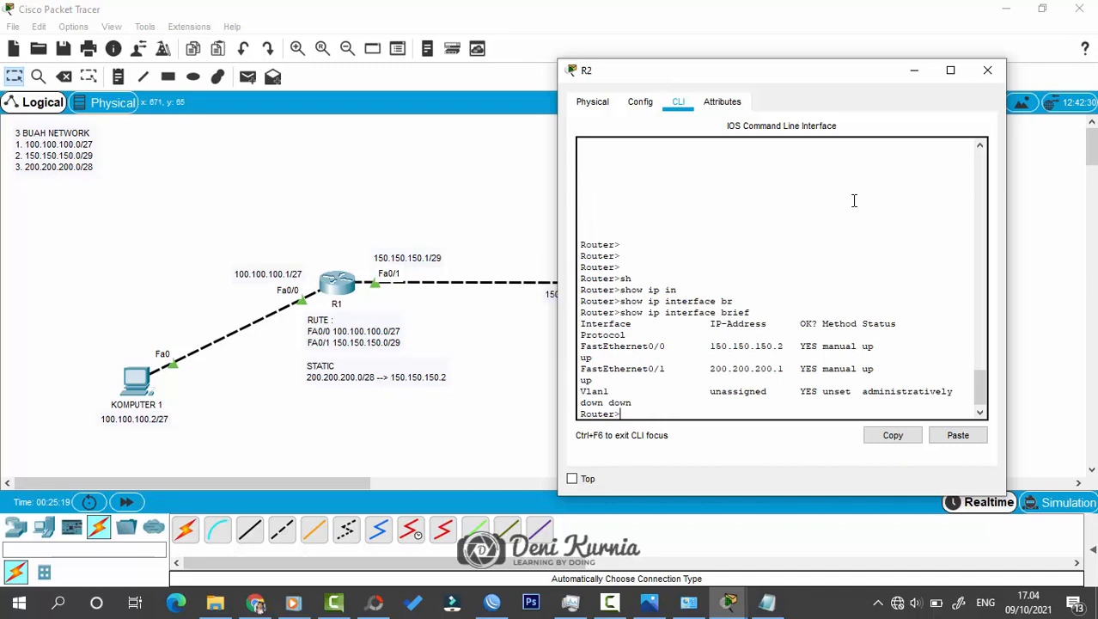
left_click(989, 72)
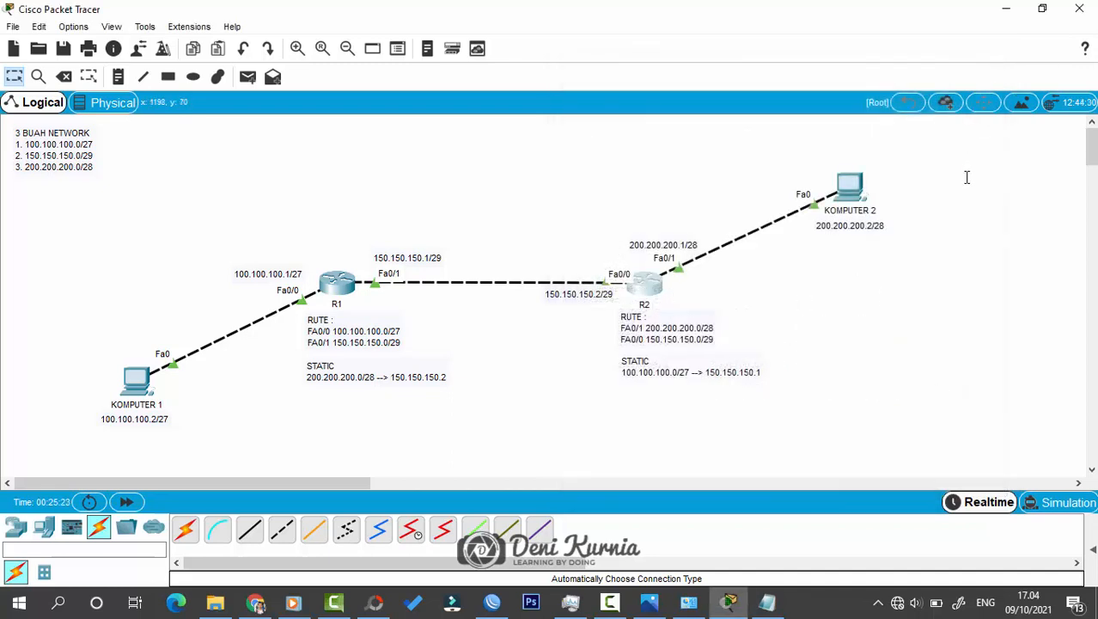
Switch to Notepad, add the stage "6. UJI COBA : PING" to the list, and return to Packet Tracer.
key("alt+Tab")
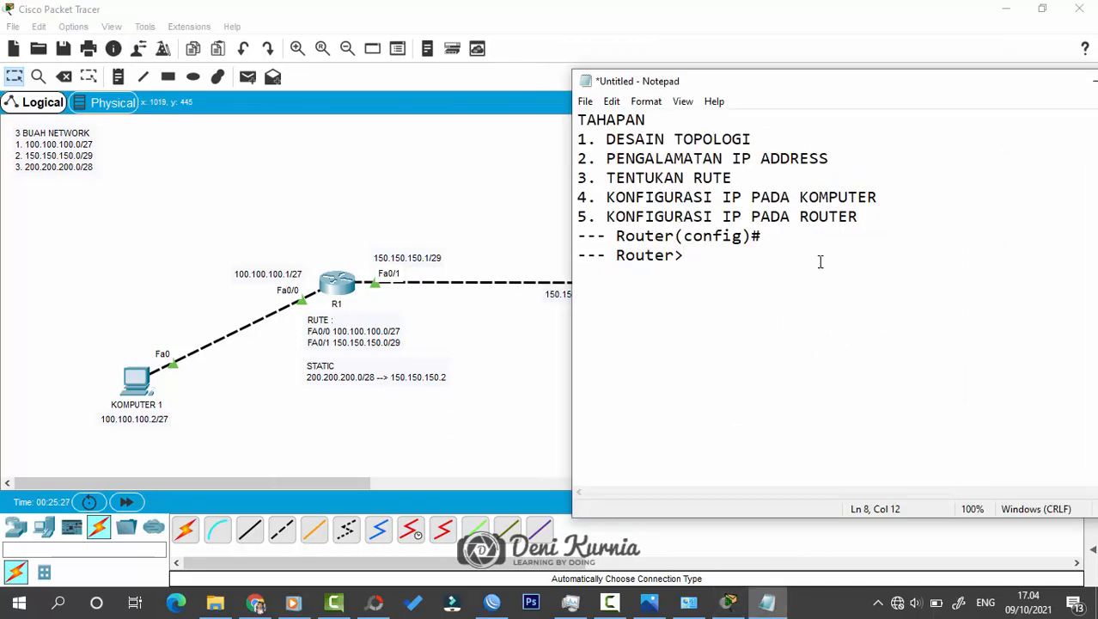
key("Return")
type("6. uji")
key("BackSpace")
key("BackSpace")
key("BackSpace")
type("UJI COBA : PING")
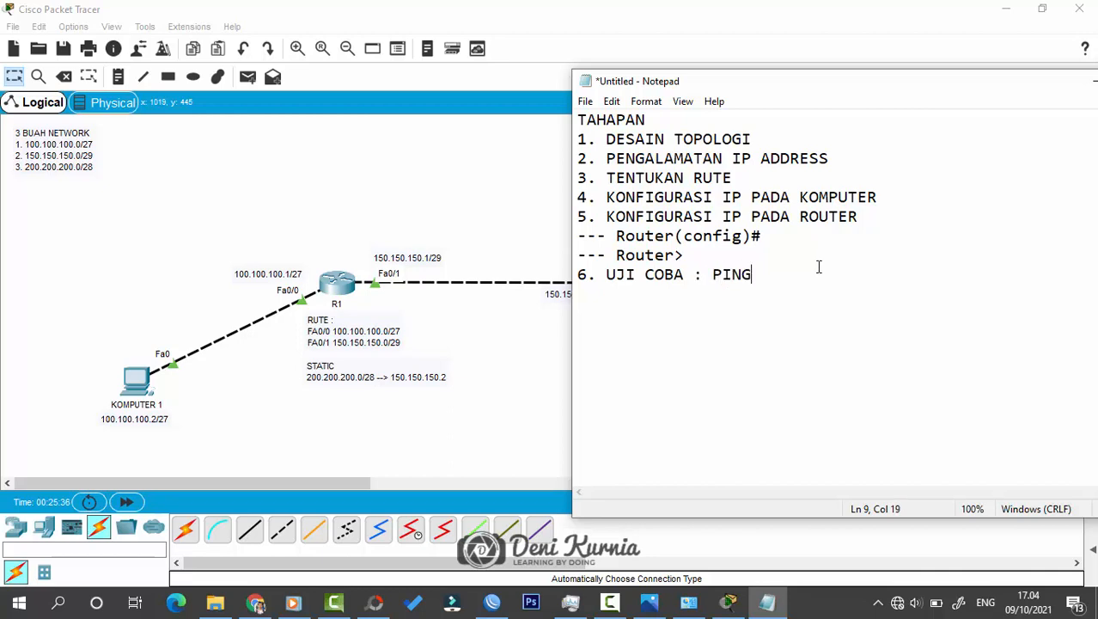
left_click(742, 26)
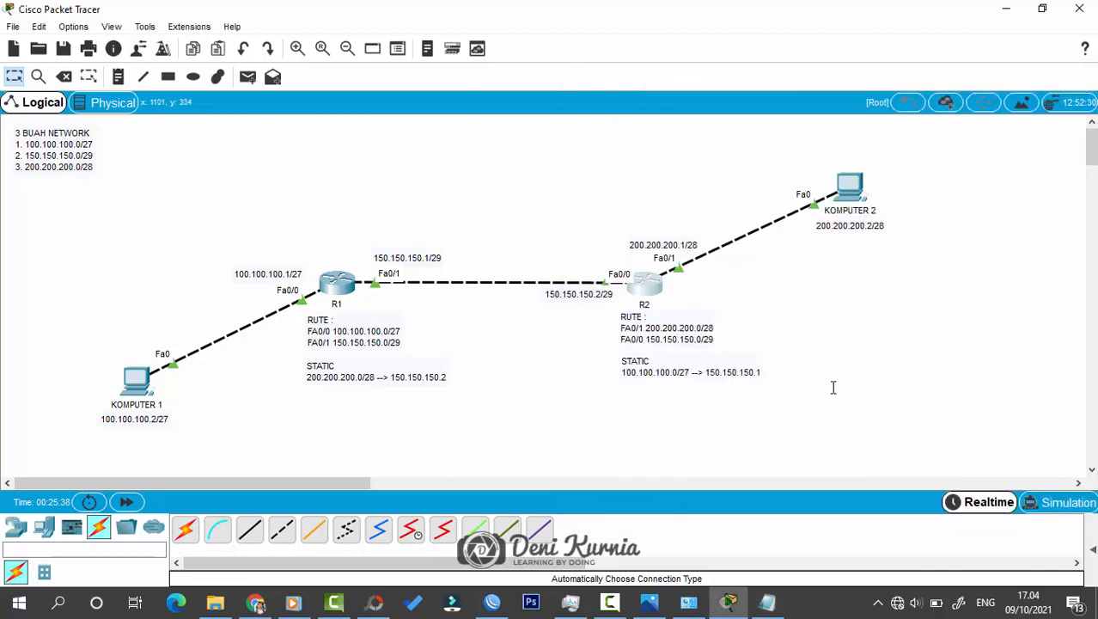
Open the Command Prompt on KOMPUTER 1 and move its window clear of the R1 side of the topology.
left_click(135, 378)
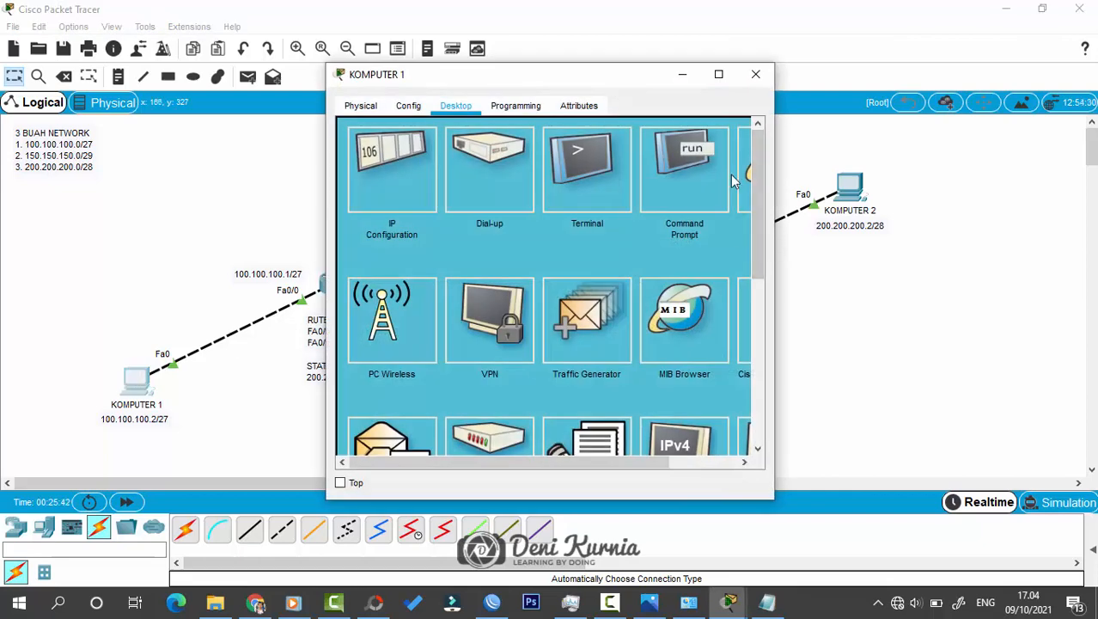
left_click(692, 176)
left_click_drag(606, 84, 902, 112)
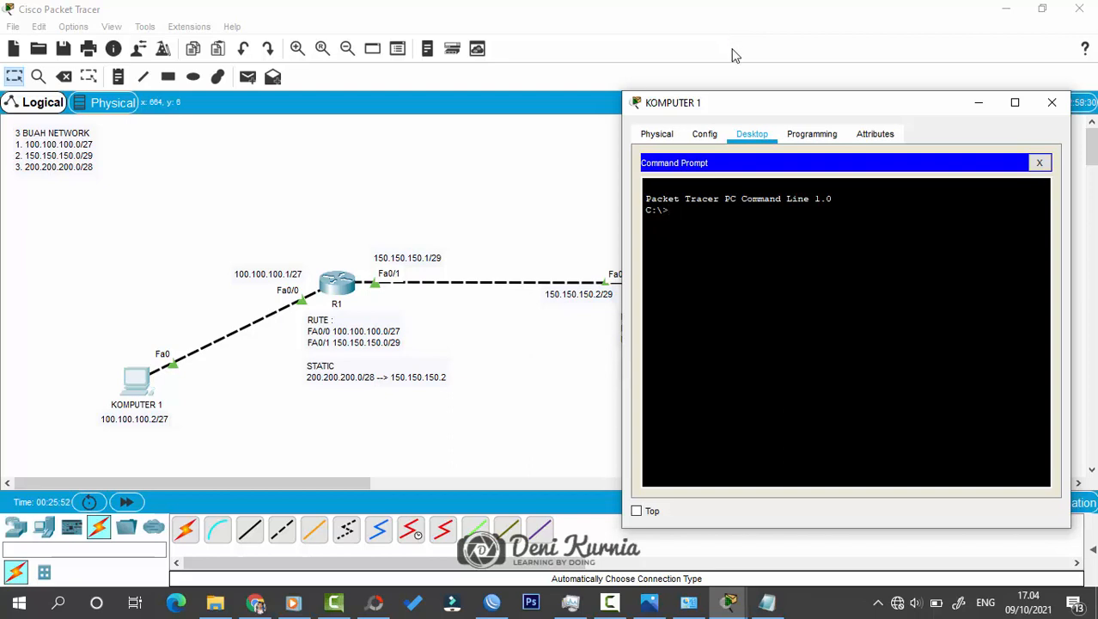
left_click_drag(738, 104, 784, 107)
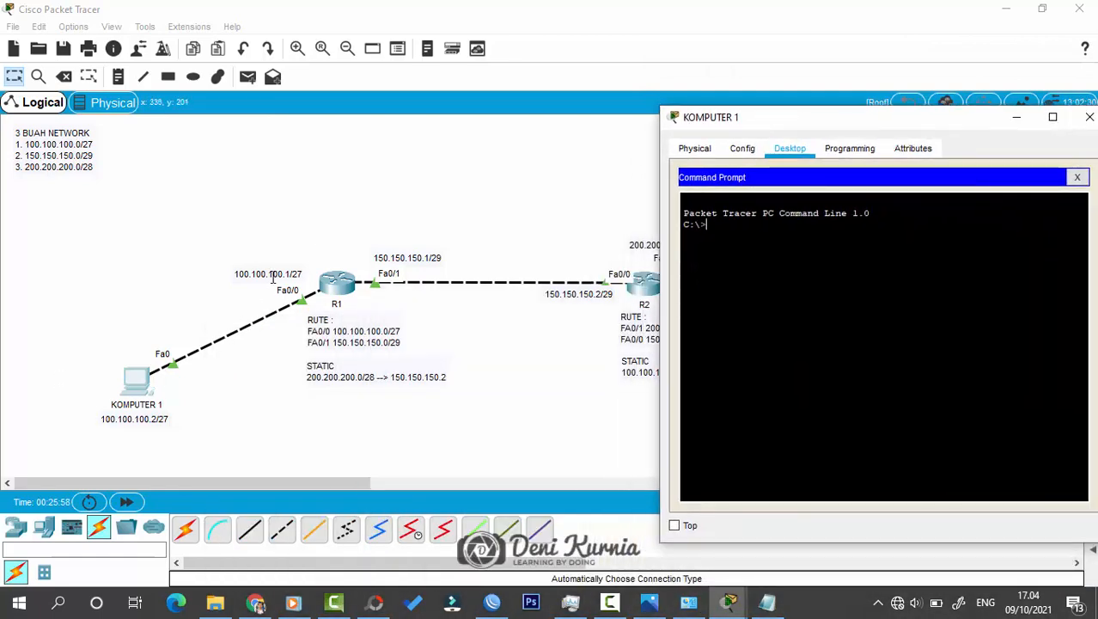
left_click(387, 258)
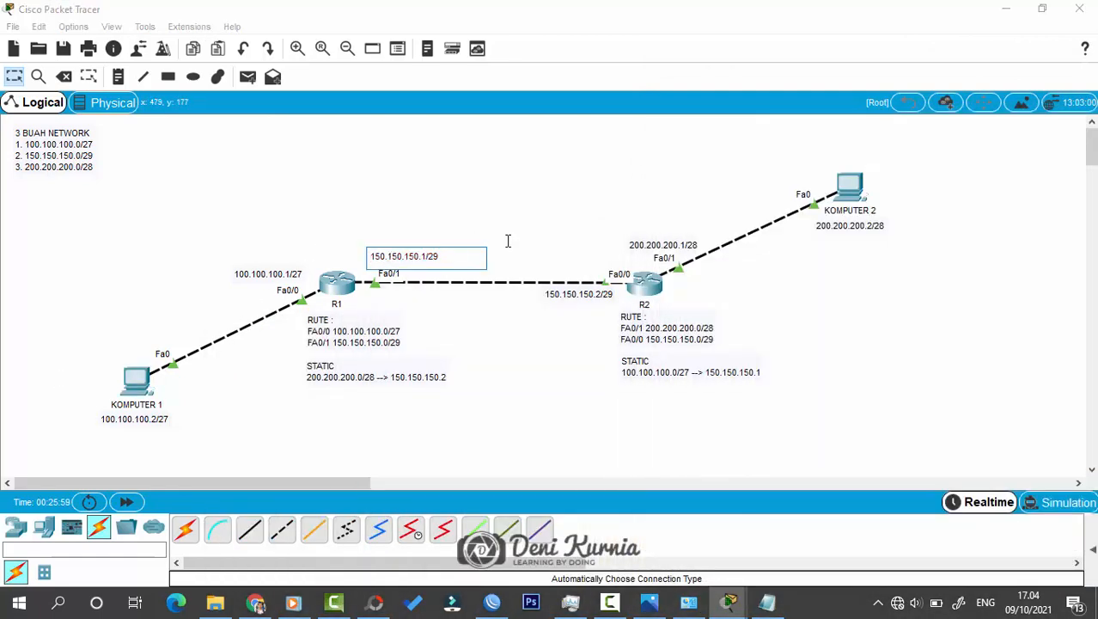
left_click(576, 295)
left_click(651, 242)
left_click(871, 221)
left_click(662, 168)
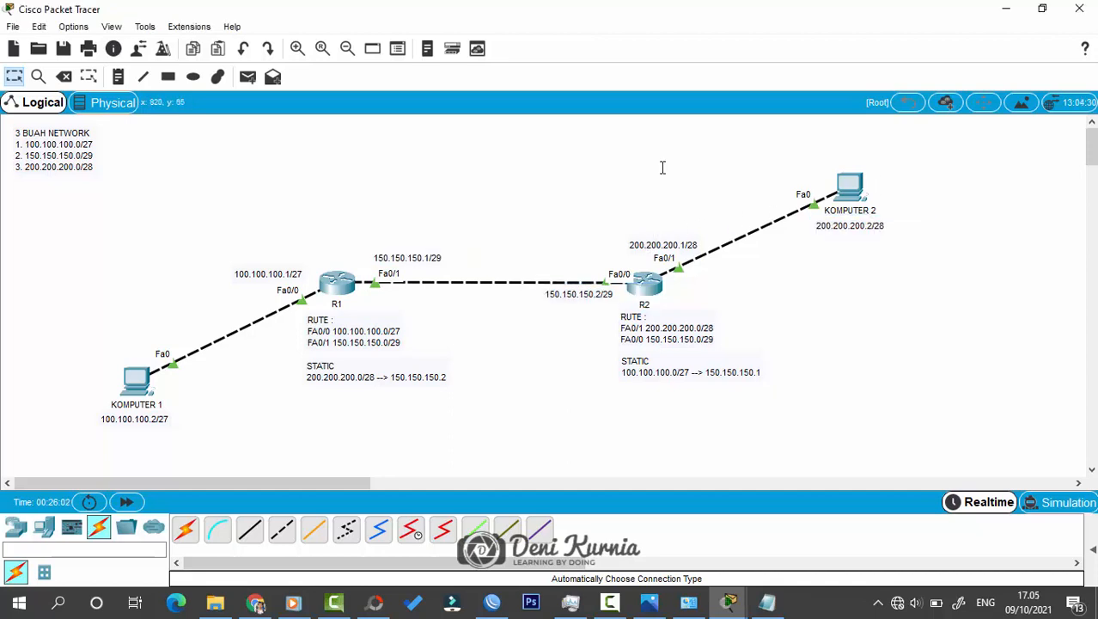
mouse_move(728, 601)
left_click(791, 523)
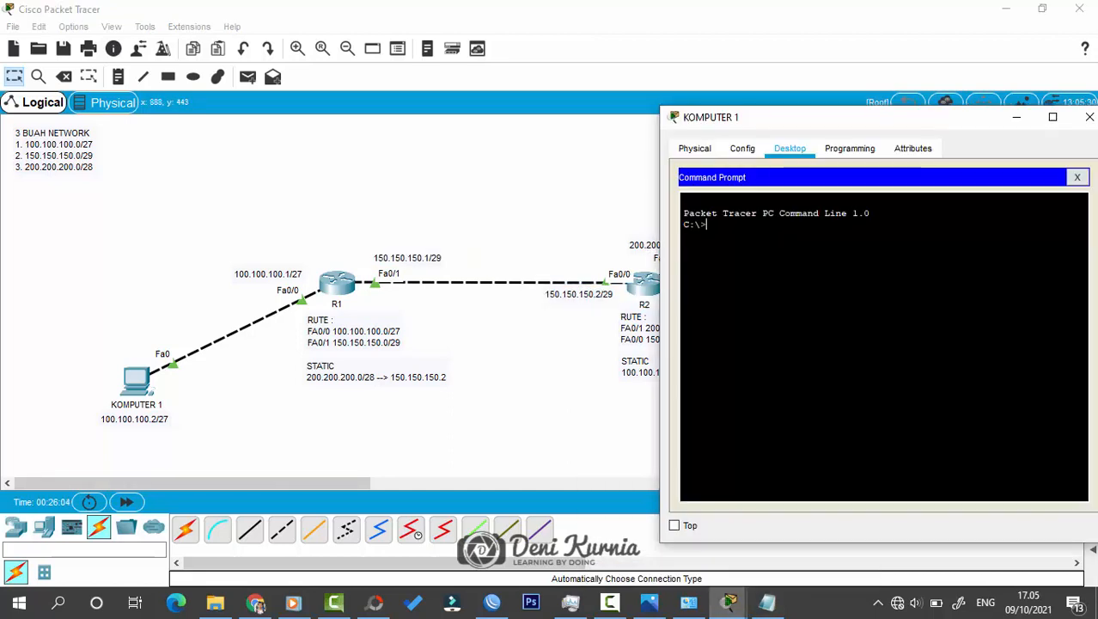
Ping R1's Fa0/0 address 100.100.100.1 from KOMPUTER 1.
left_click_drag(853, 122, 829, 131)
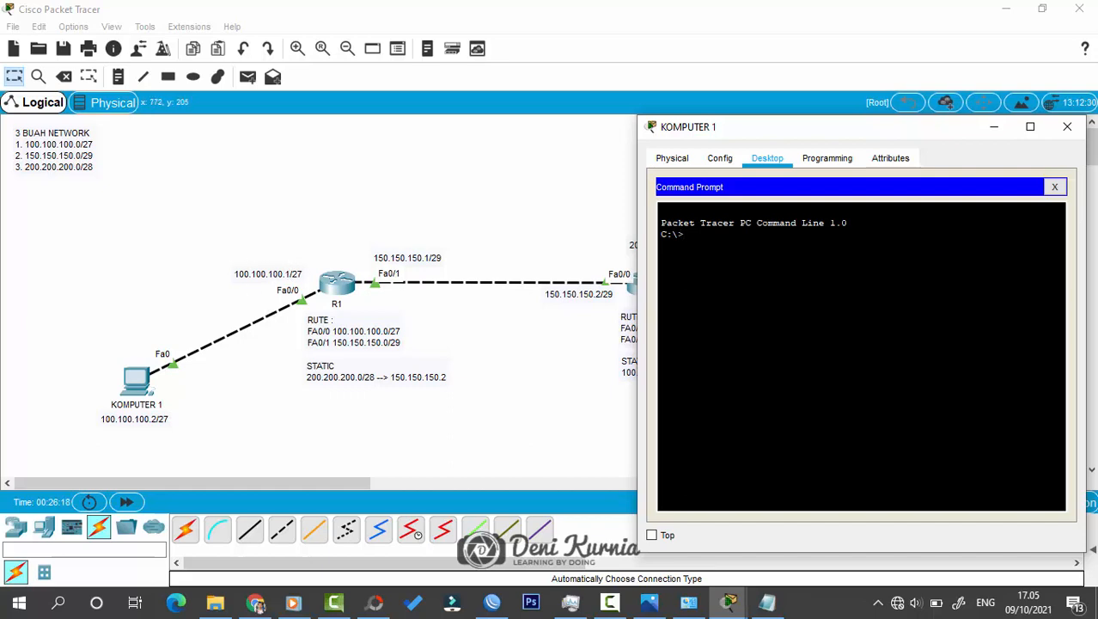
type("ping 100.100.100")
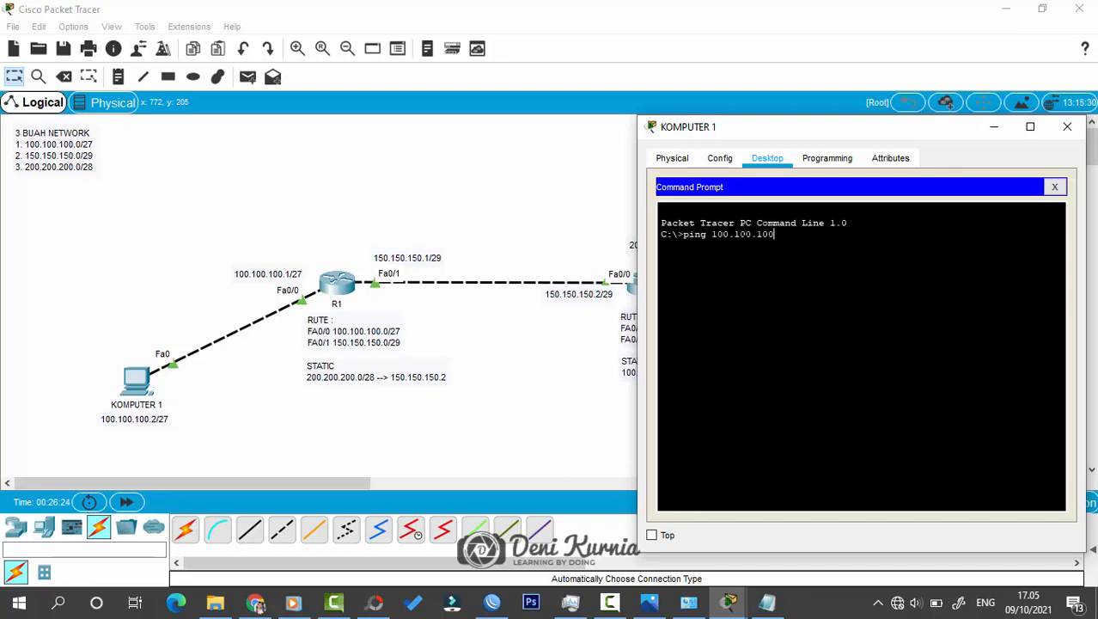
type(".1")
key("Return")
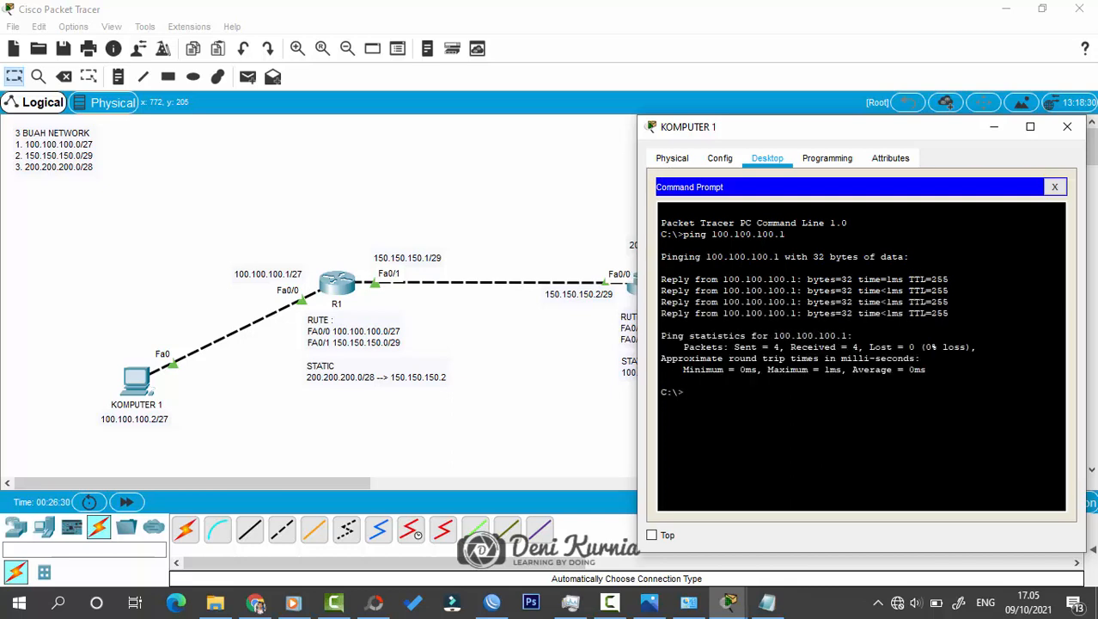
Ping R1's Fa0/1 address 150.150.150.1 from KOMPUTER 1.
type("ping 150.150.150.")
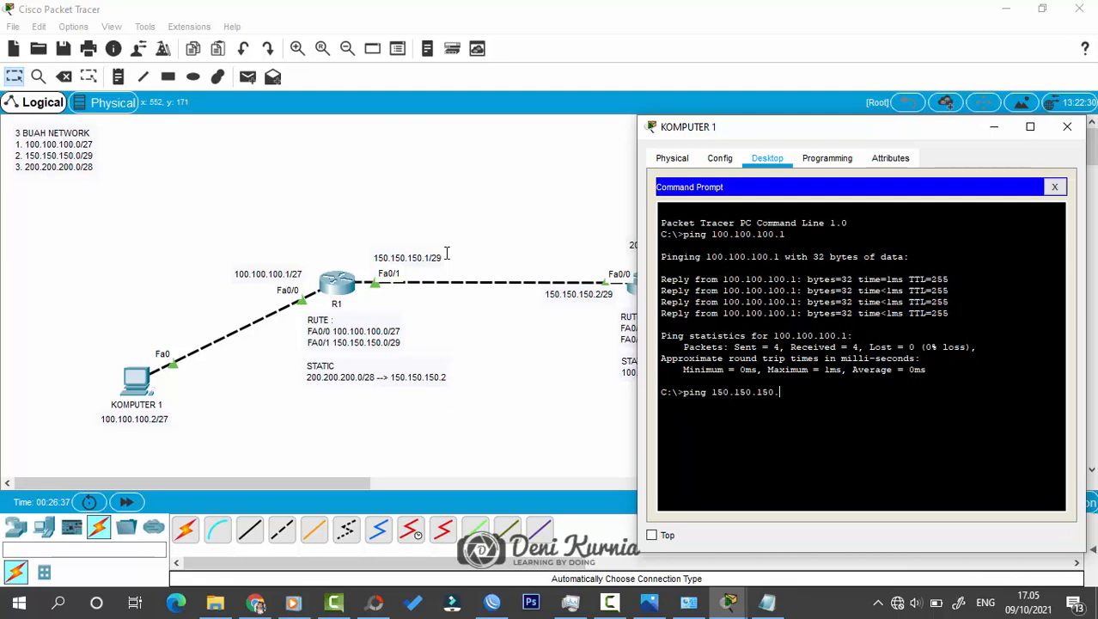
type("1")
key("Return")
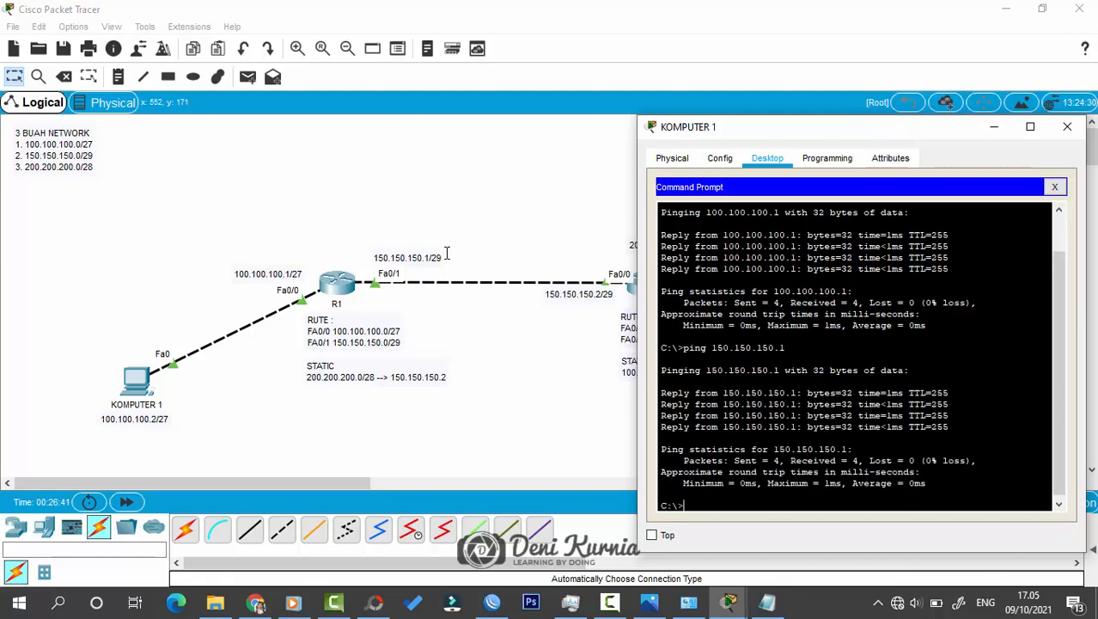
Ping R2's Fa0/0 address 150.150.150.2 from KOMPUTER 1 and stop the ping before it completes.
key("Up")
key("BackSpace")
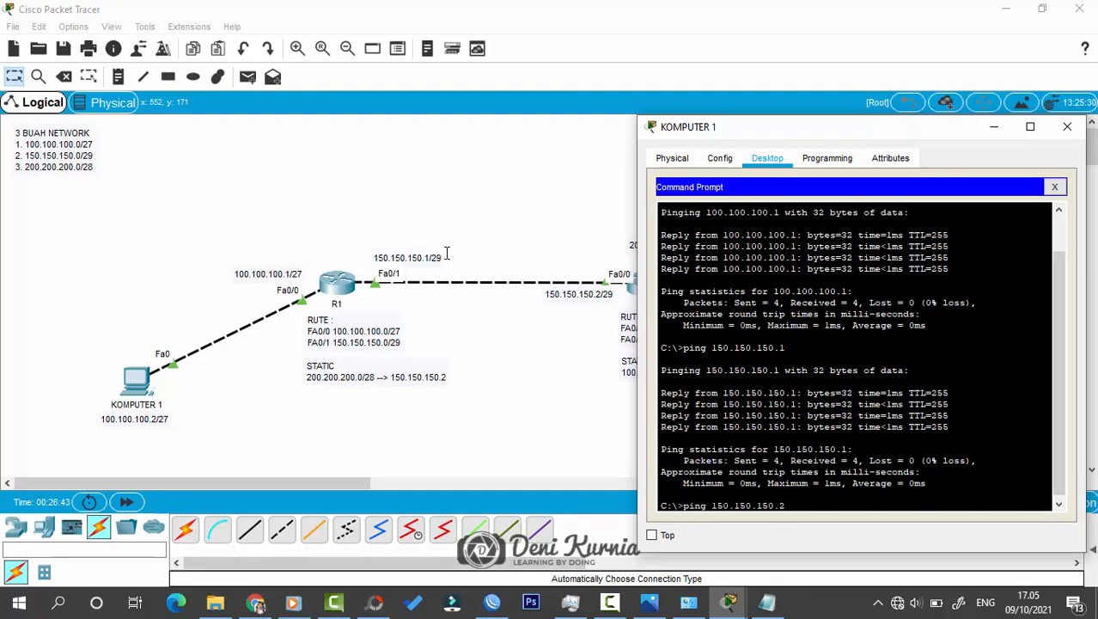
type("2")
key("Return")
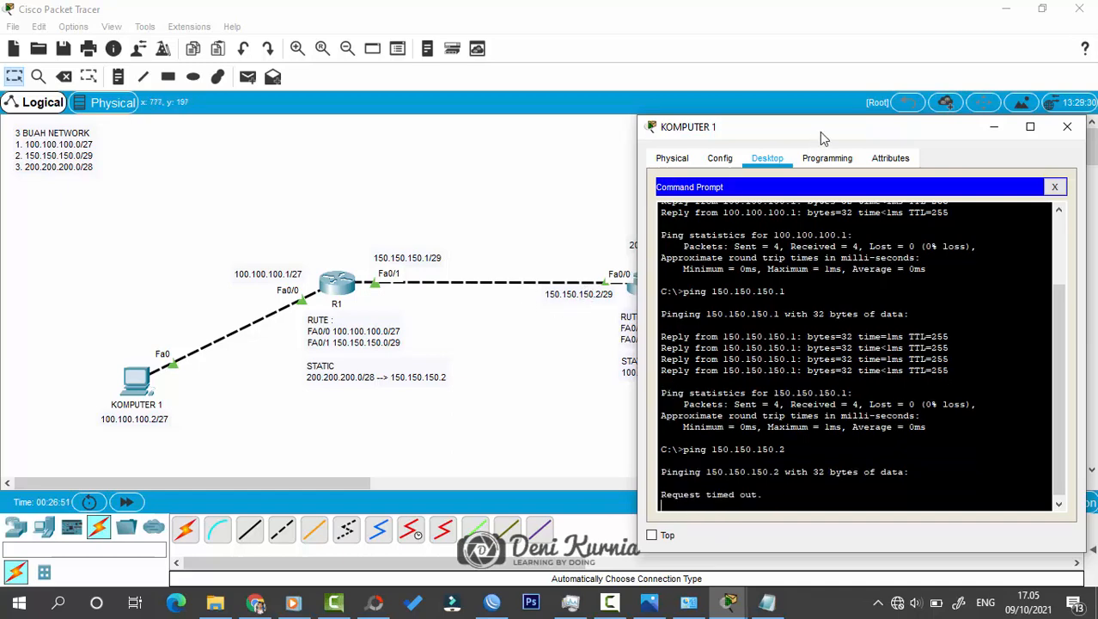
left_click_drag(315, 126, 267, 125)
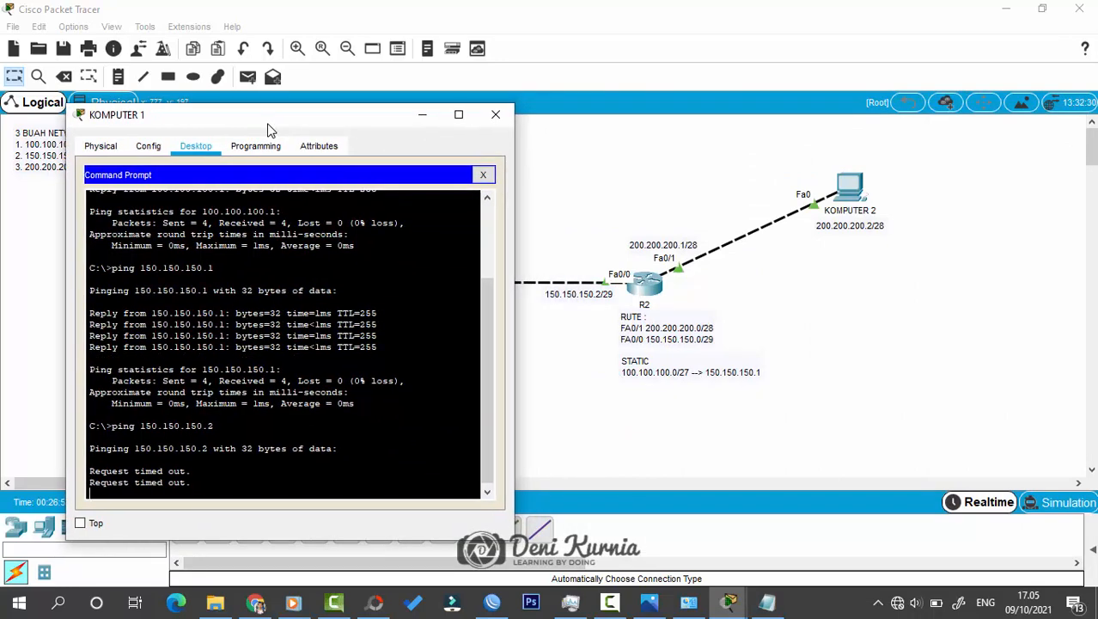
key("ctrl+c")
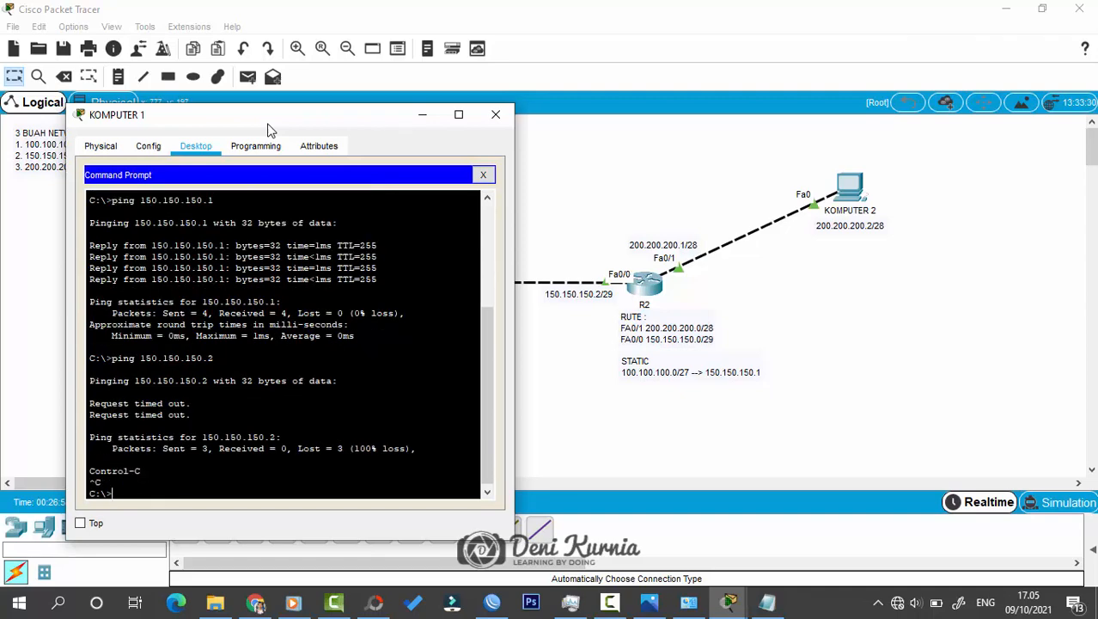
Ping R2's Fa0/1 address 200.200.200.1 from KOMPUTER 1.
key("Up")
key("BackSpace")
key("BackSpace")
key("BackSpace")
key("BackSpace")
key("BackSpace")
key("BackSpace")
key("BackSpace")
key("BackSpace")
key("BackSpace")
key("BackSpace")
key("BackSpace")
key("BackSpace")
key("BackSpace")
type("20")
key("Return")
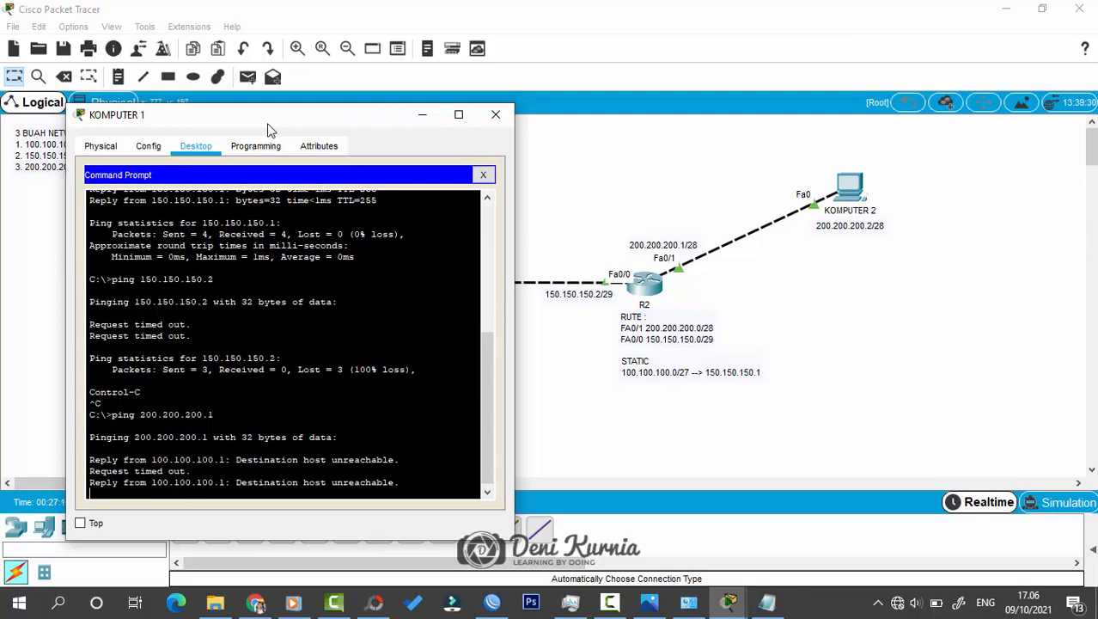
key("Return")
Ping KOMPUTER 2's address 200.200.200.2 from KOMPUTER 1 and close KOMPUTER 1's window.
key("Up")
key("BackSpace")
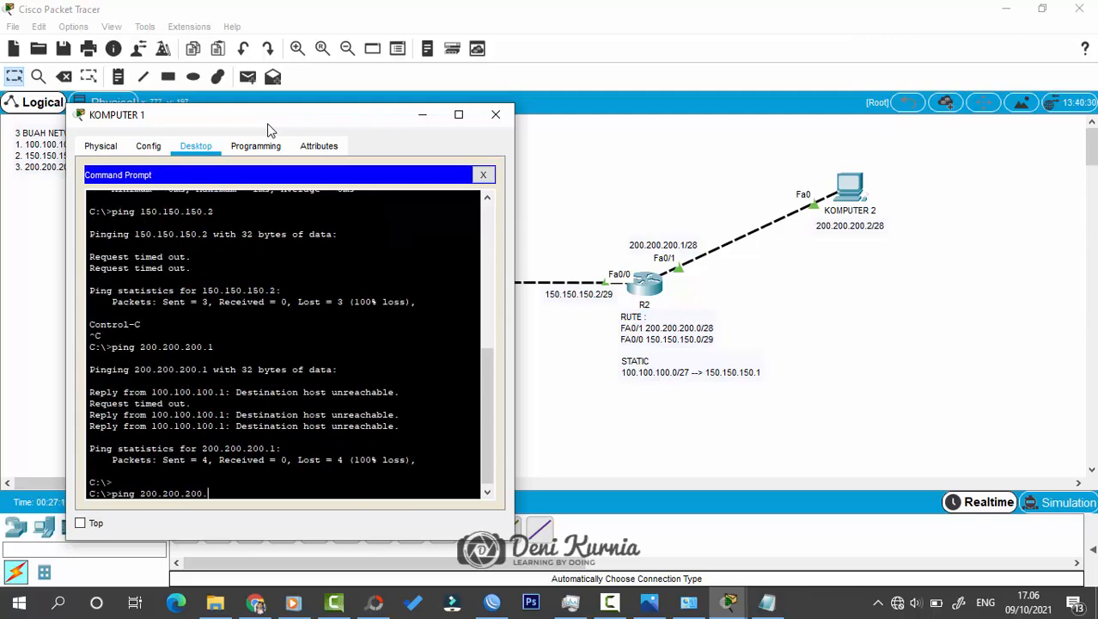
type("2")
key("Return")
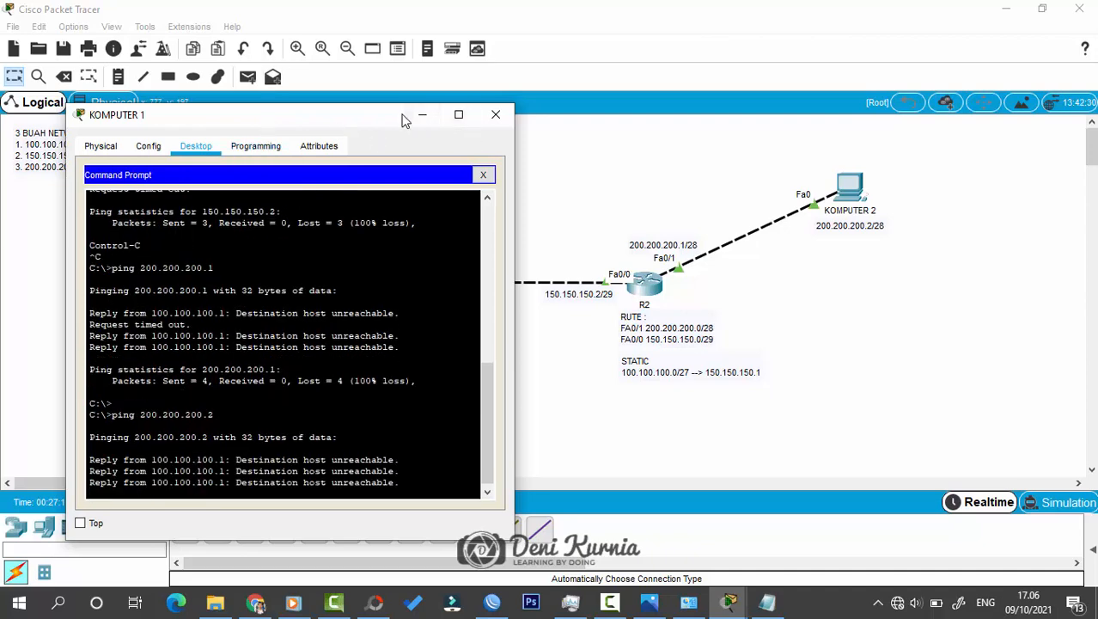
left_click(496, 116)
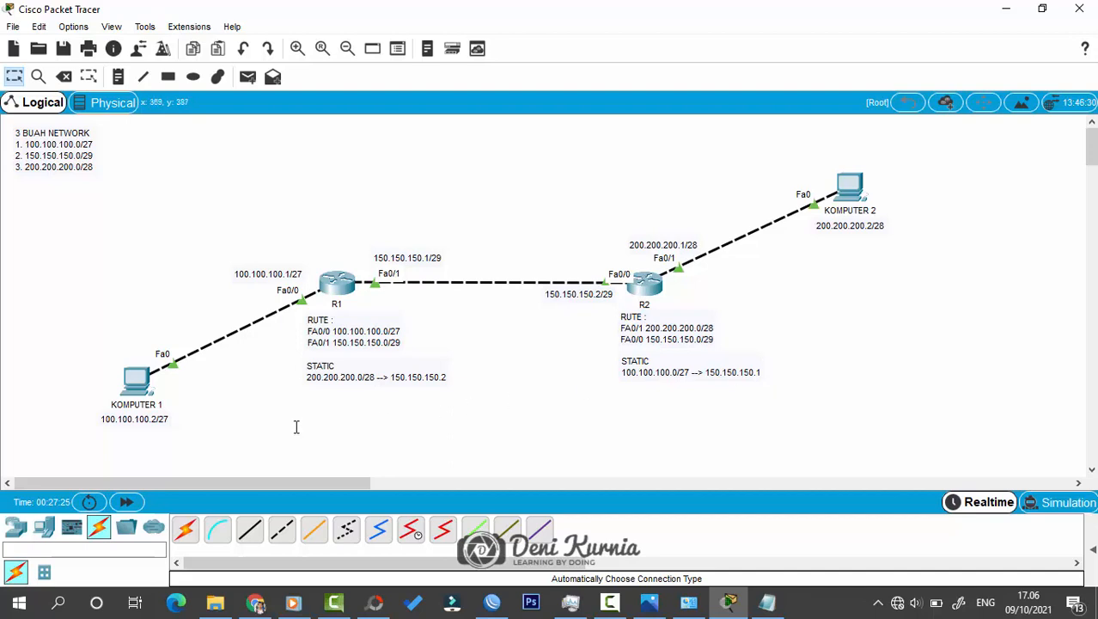
mouse_move(139, 386)
left_mouse_down()
mouse_move(154, 314)
mouse_move(292, 258)
mouse_move(840, 203)
mouse_move(524, 253)
mouse_move(167, 344)
mouse_move(143, 383)
left_mouse_up()
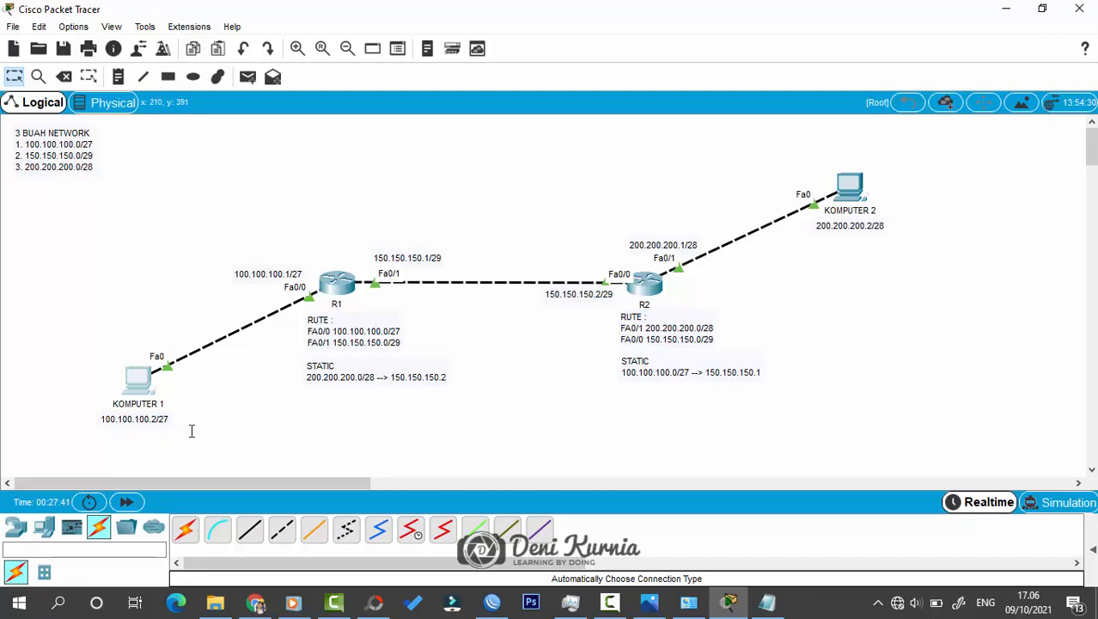
Nudge KOMPUTER 1 slightly, and bring up a fresh prompt in R1's command line with its window moved clear of R1.
left_click_drag(132, 378, 127, 380)
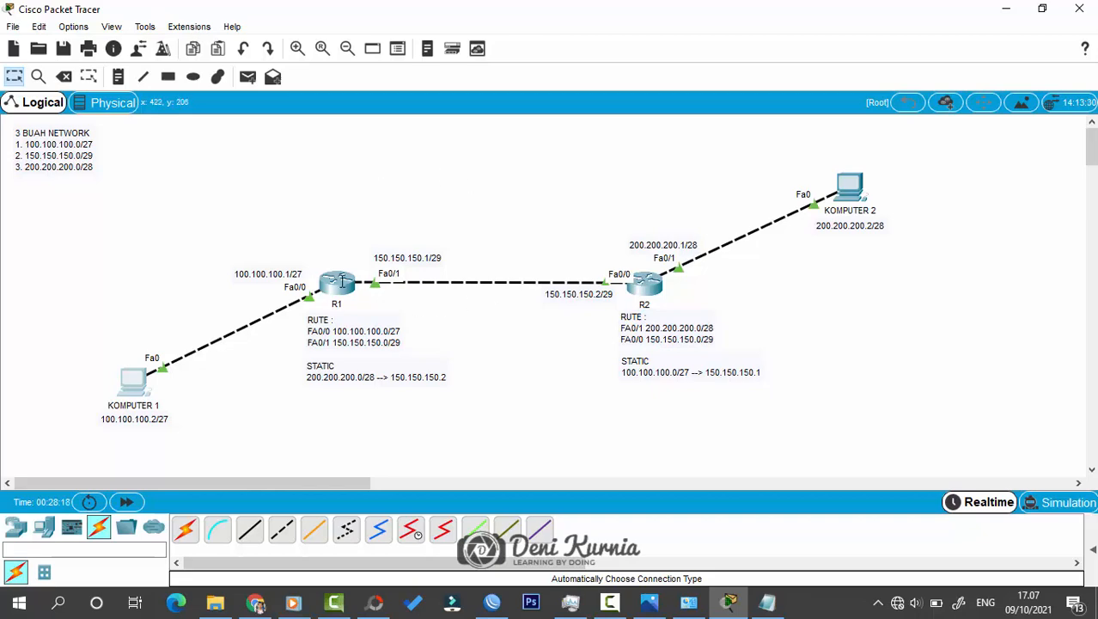
left_click(342, 281)
left_click_drag(611, 75, 790, 73)
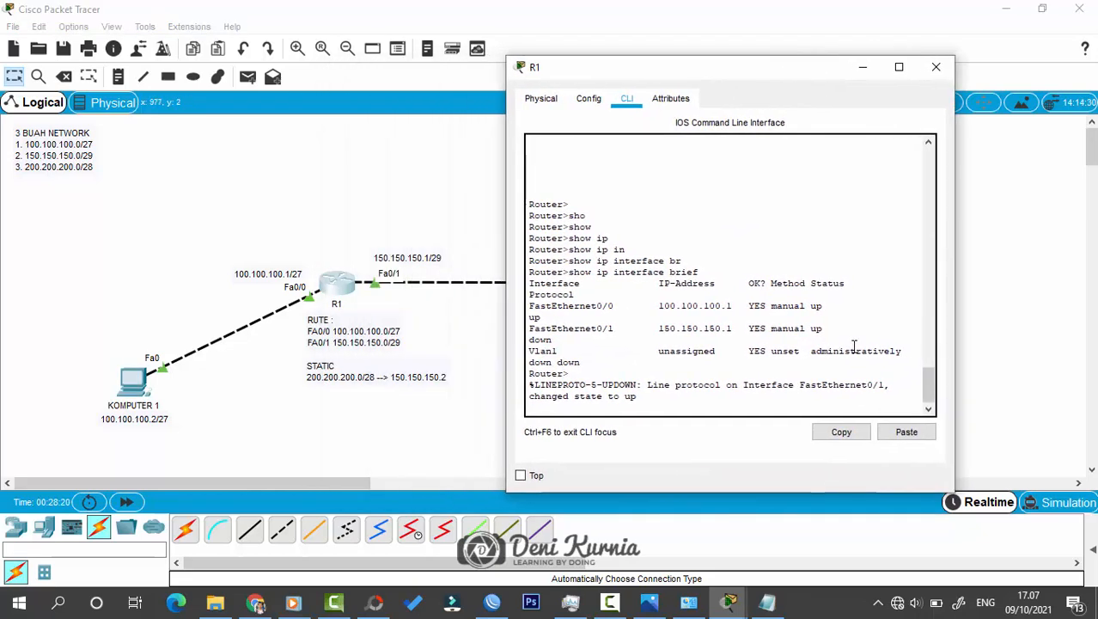
left_click(843, 362)
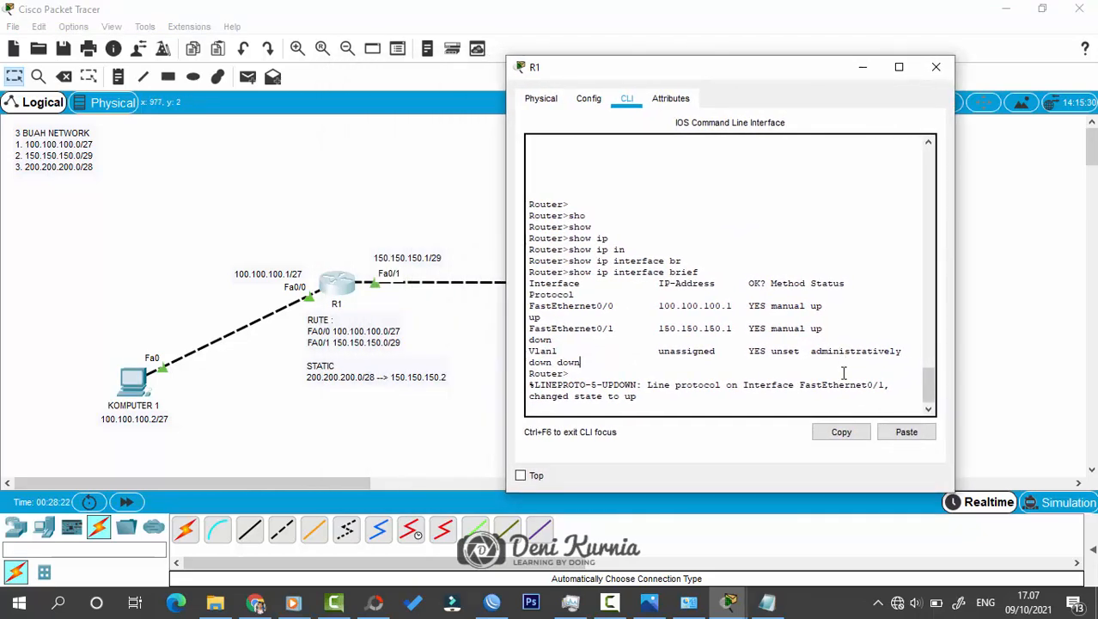
key("Return")
key("Return")
key("Return")
key("Return")
key("Return")
key("Return")
key("Return")
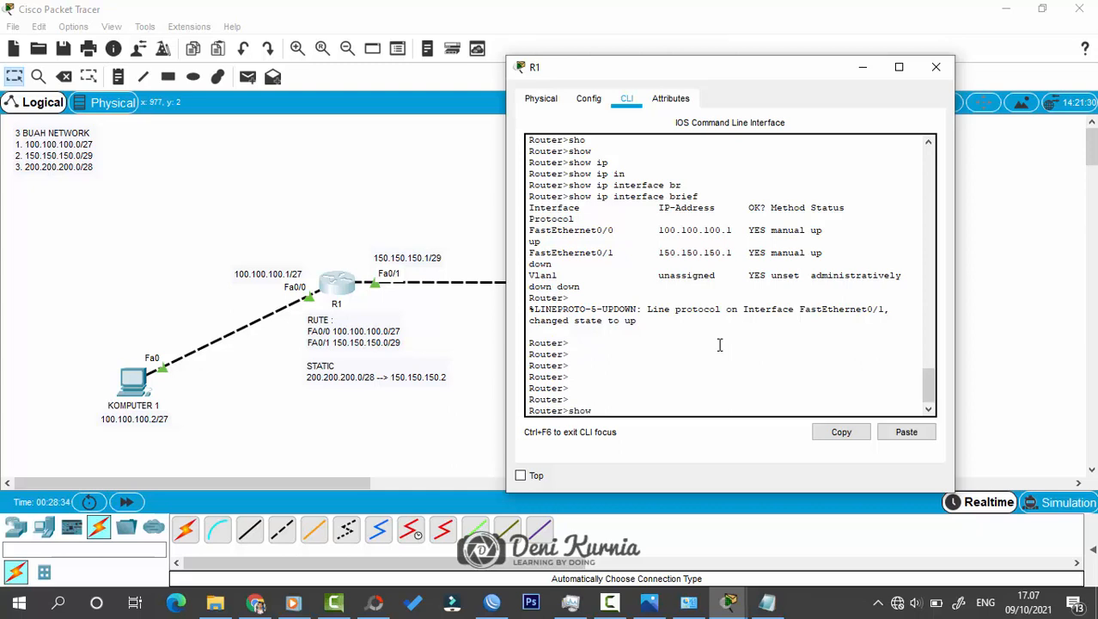
Display R1's routing table with show ip route and examine the directly connected networks.
key("Tab")
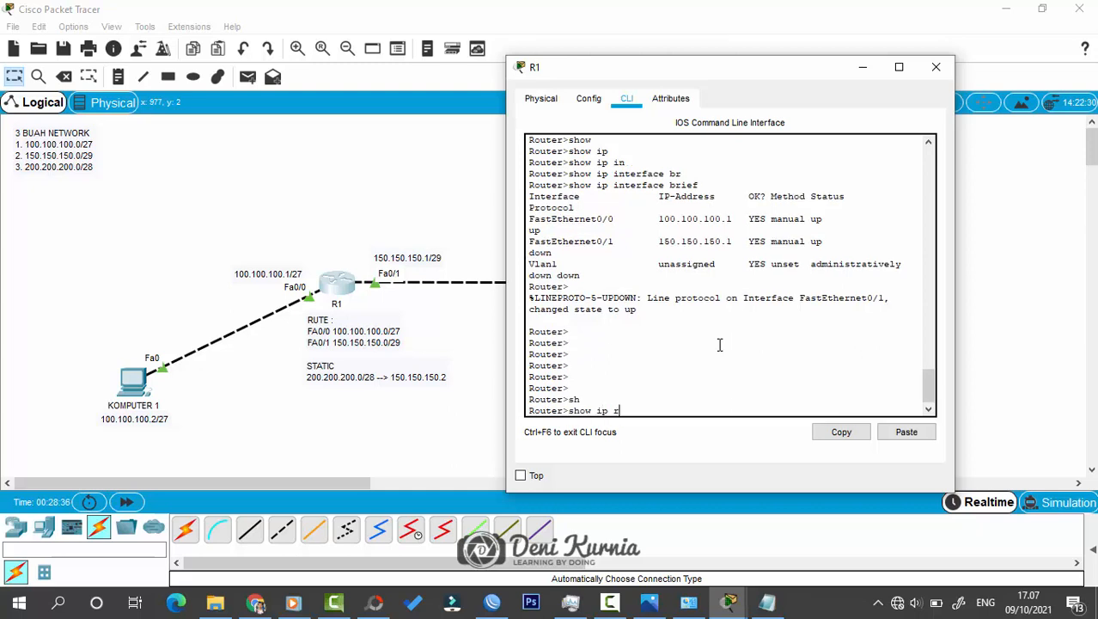
type("ip riut")
key("BackSpace")
key("BackSpace")
type("ou")
key("Return")
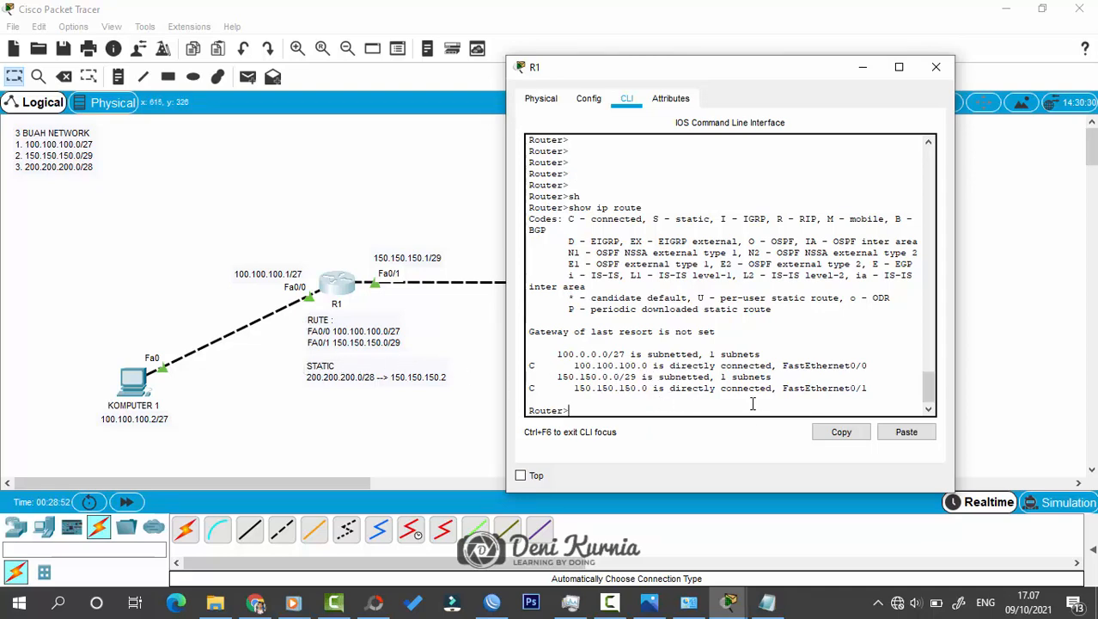
left_click_drag(648, 365, 562, 365)
left_click_drag(653, 388, 569, 387)
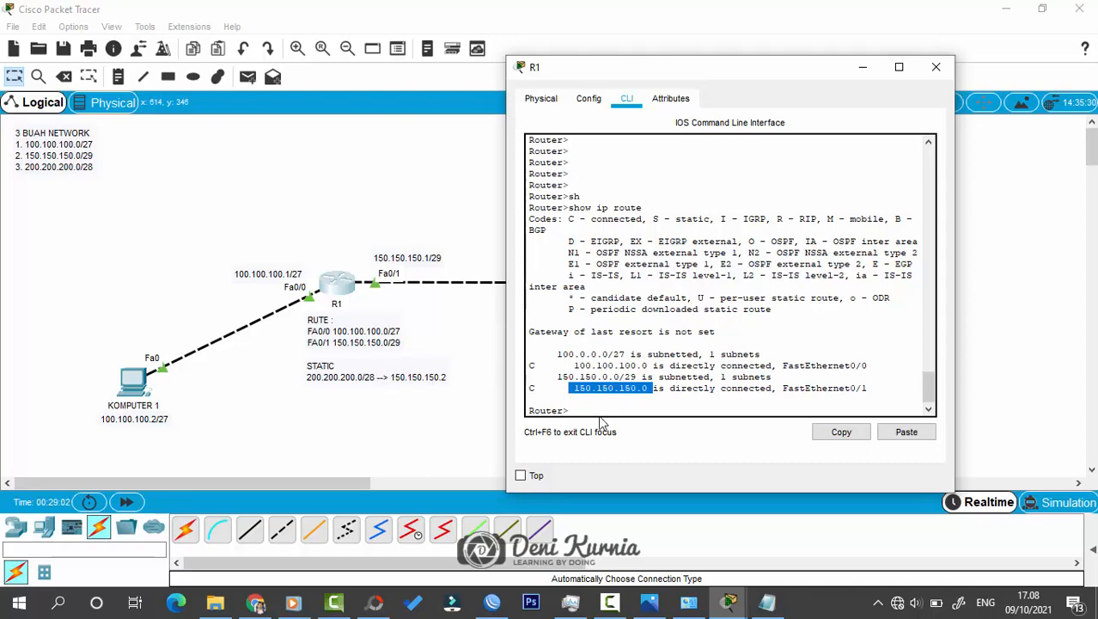
Add the lines "7. KONFIGURASI STATIC ROUTE" and "--- Router(config)#" to the end of the stage list in Notepad.
left_click(767, 601)
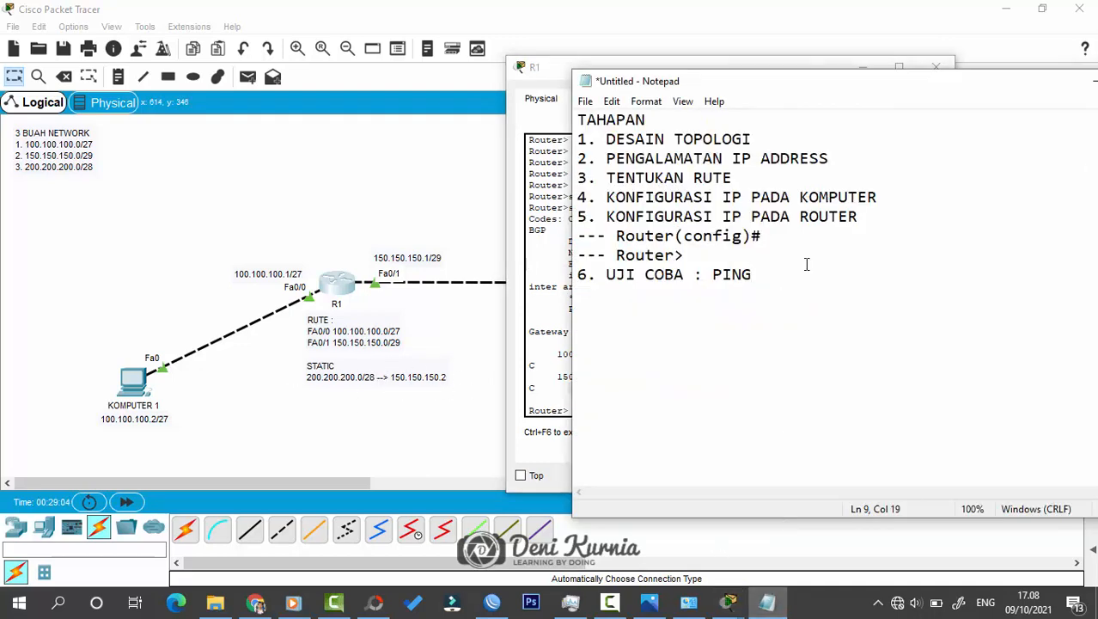
key("Return")
type("7. KONFIGURAS")
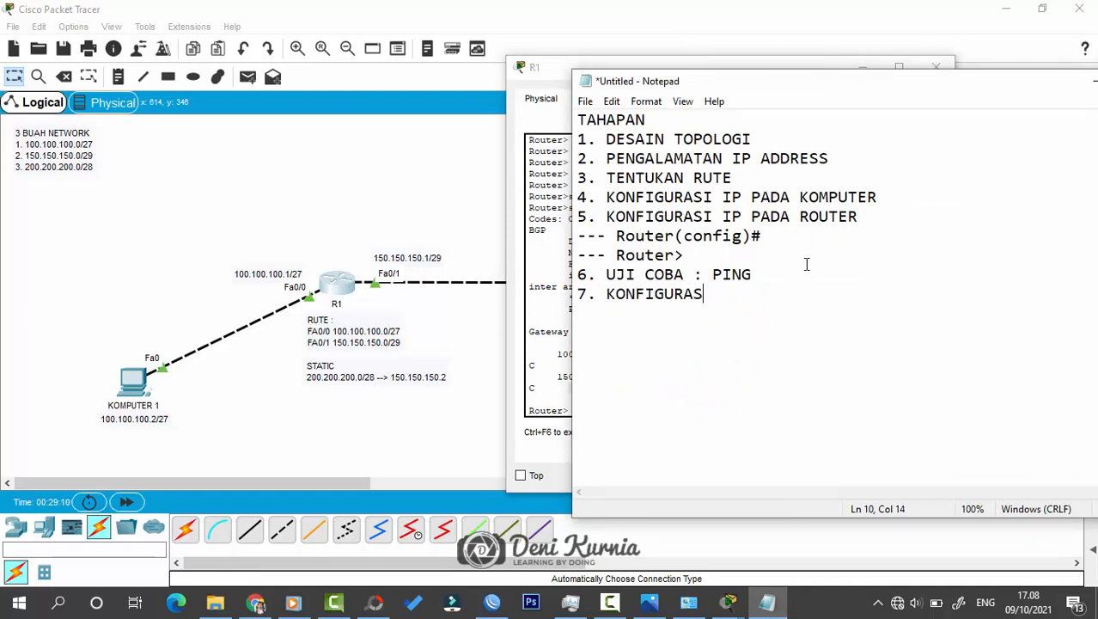
type("I STATIC ROUTE")
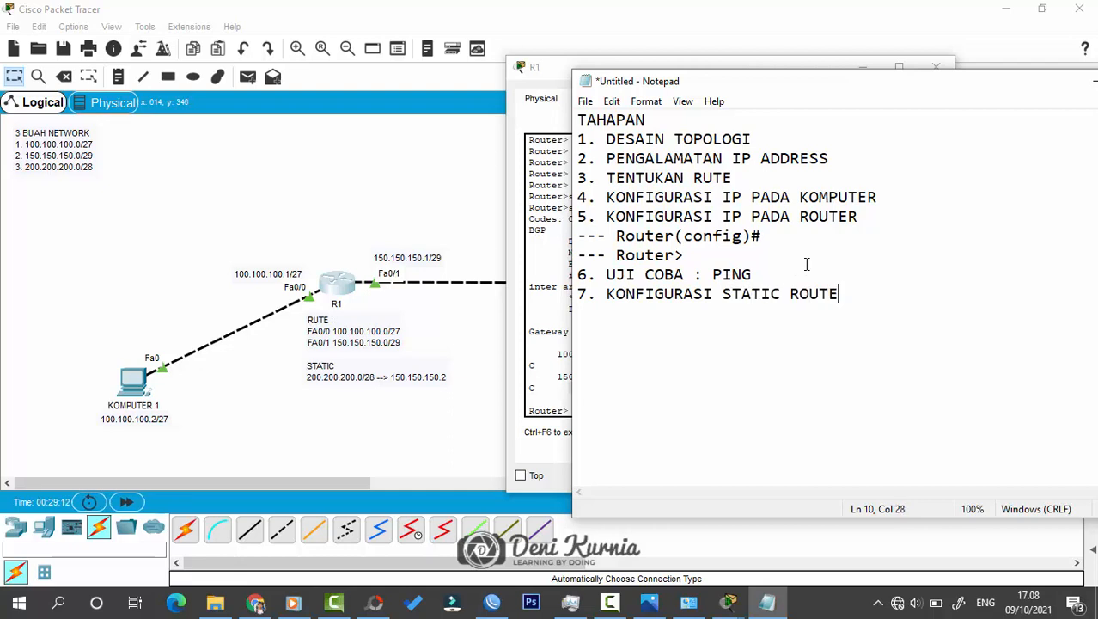
key("Return")
type("--- Router(co")
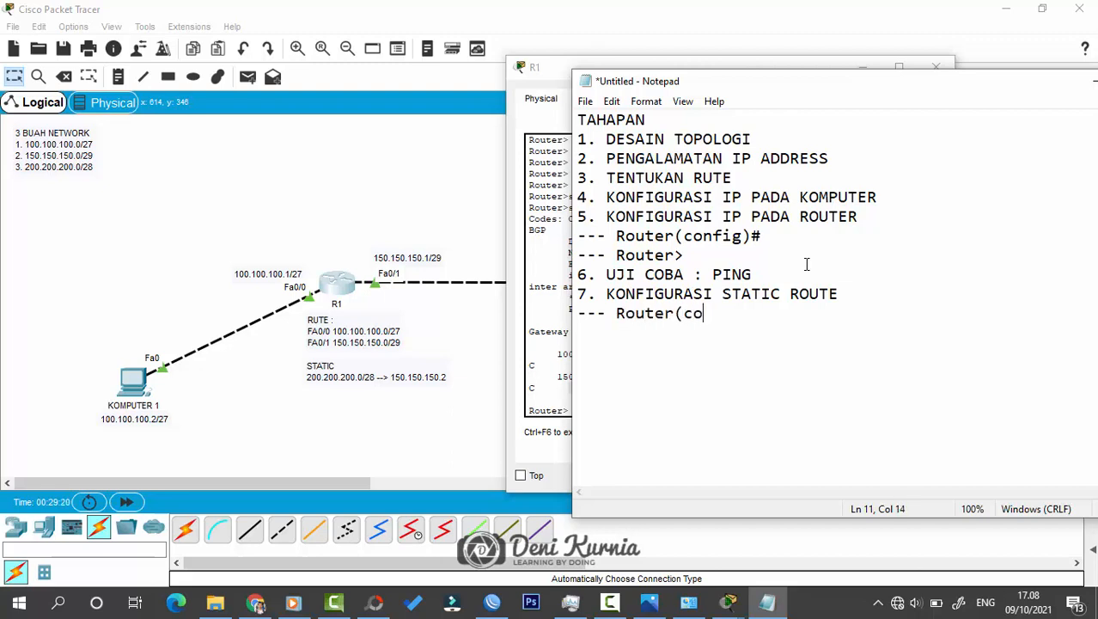
type("nfig)#")
Return to R1's command line in Packet Tracer and enter global configuration mode with enable and configure terminal.
left_click(553, 402)
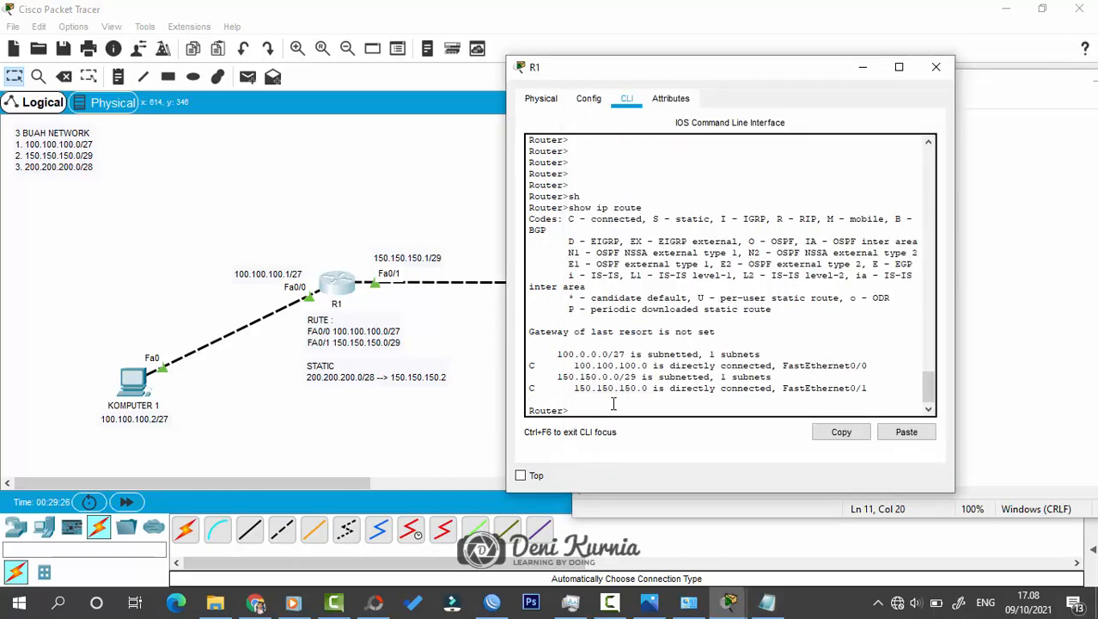
key("Return")
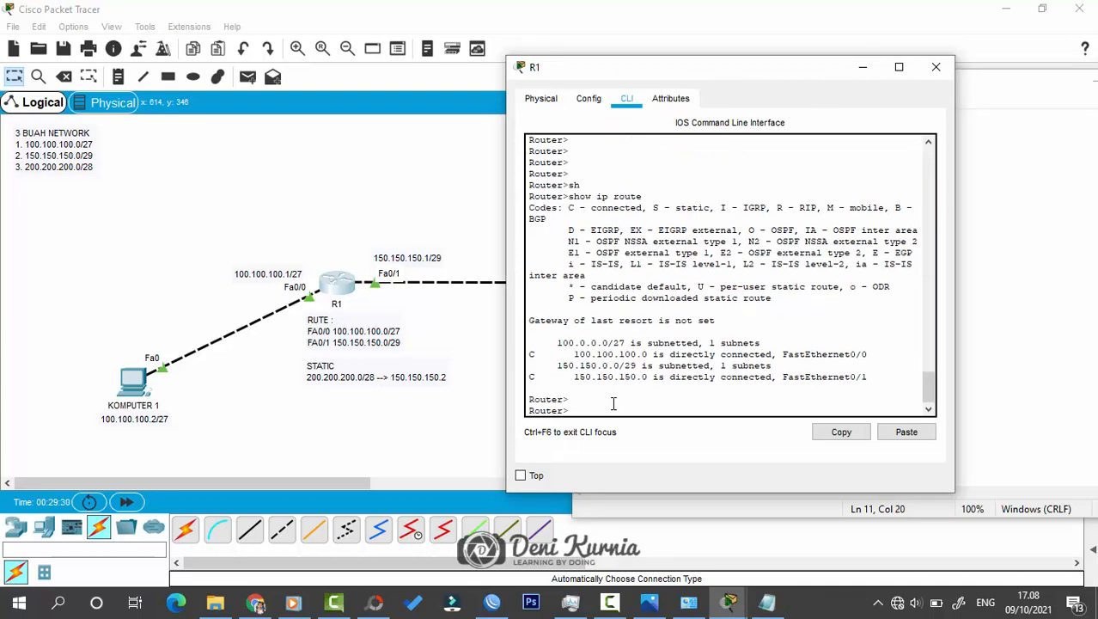
type("ena")
key("Tab")
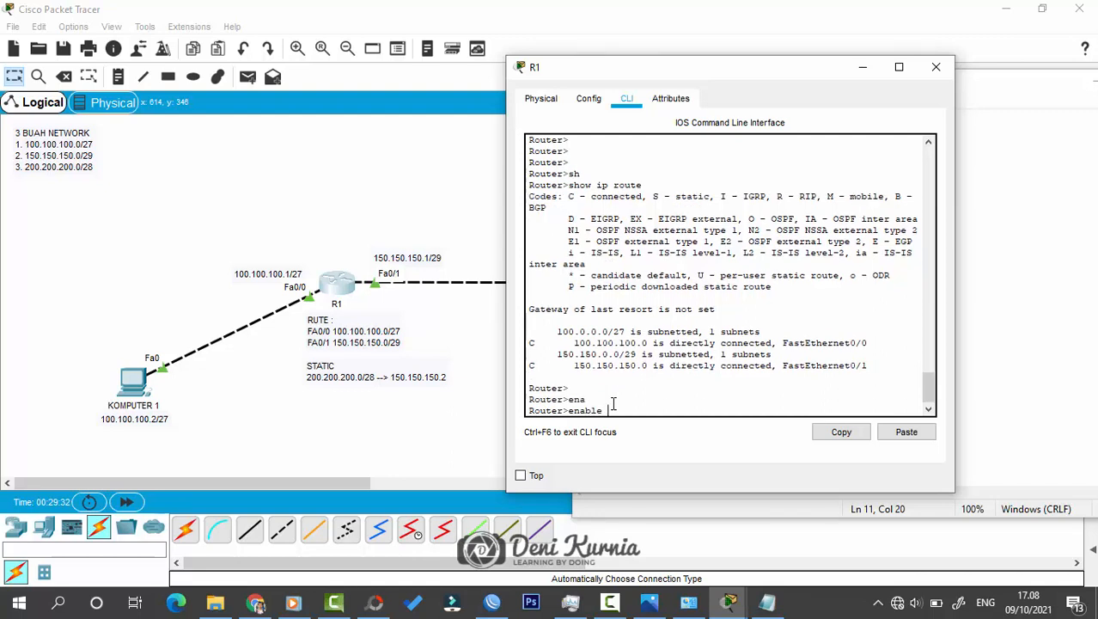
key("Return")
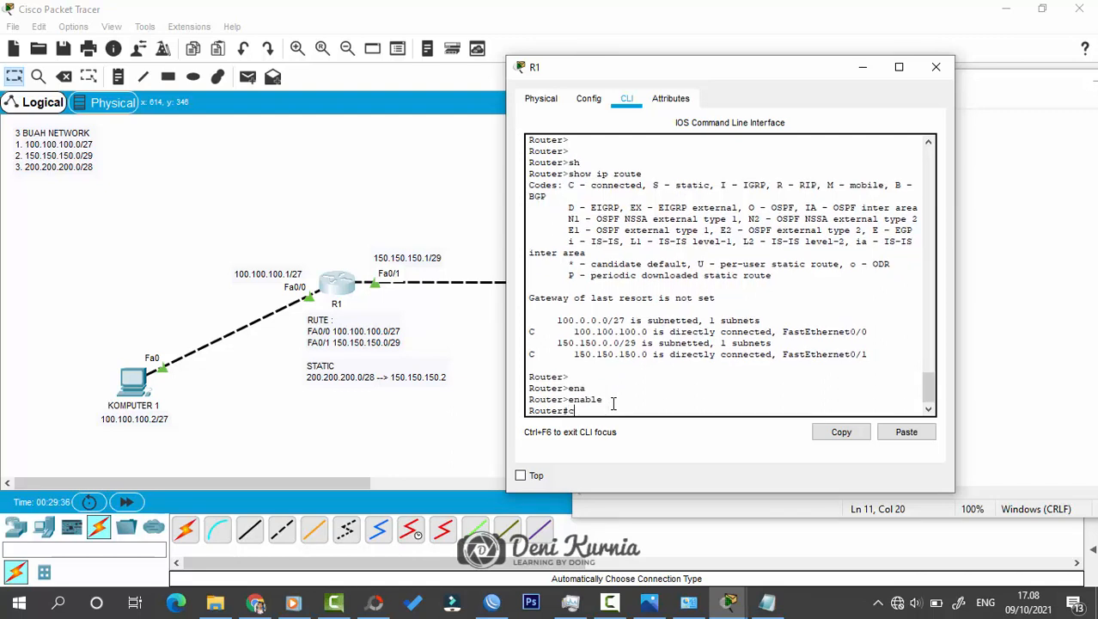
type("conf")
key("Tab")
type("te")
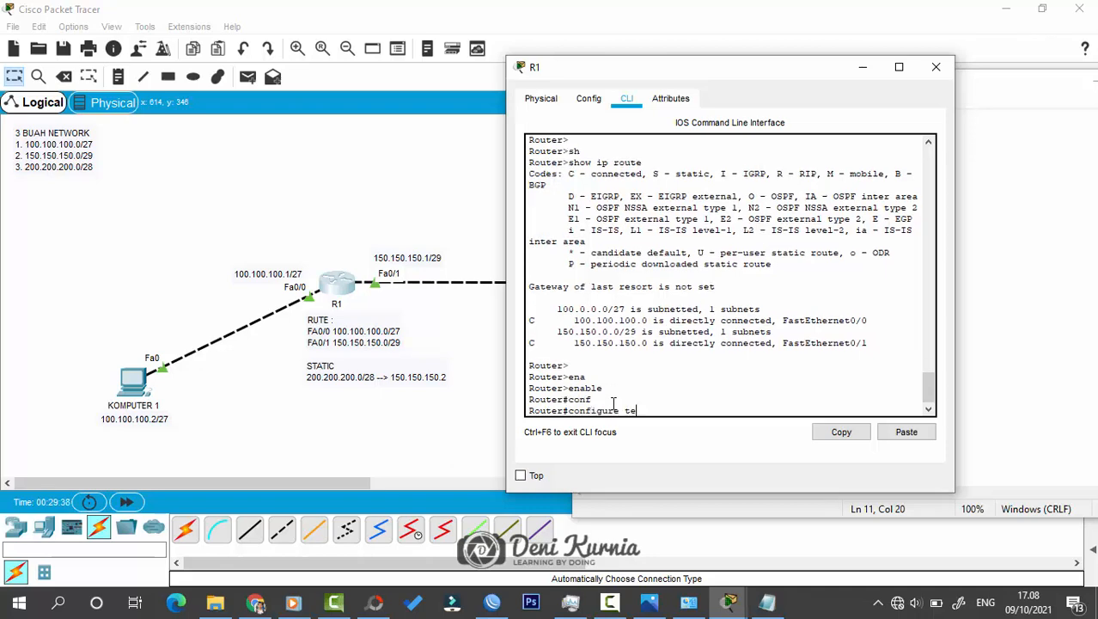
key("Tab")
key("Return")
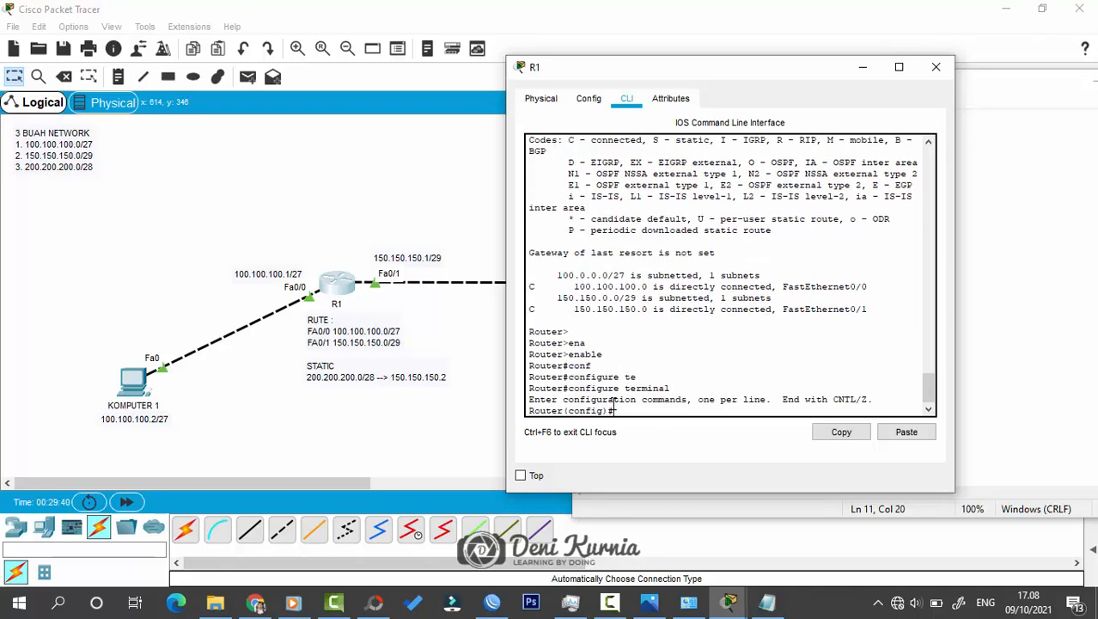
key("Return")
key("Return")
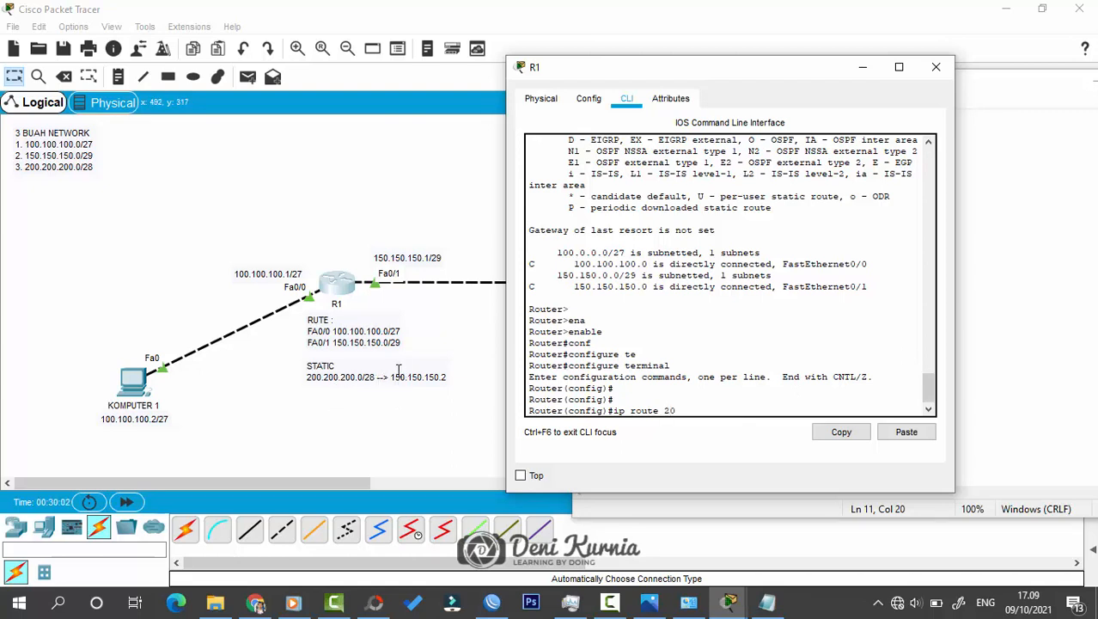
Add a static route on R1 to network 200.200.200.0 with mask 255.255.255.240 via next hop 150.150.150.2.
type("0.200.0 2")
type("55.255")
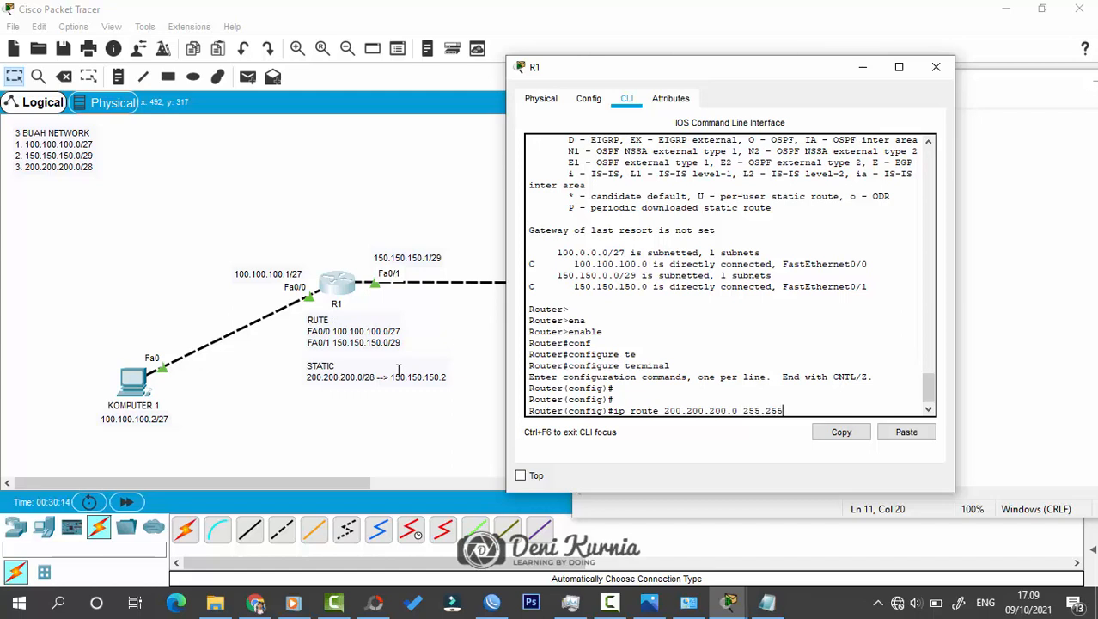
type(".255.240 150.150.150.")
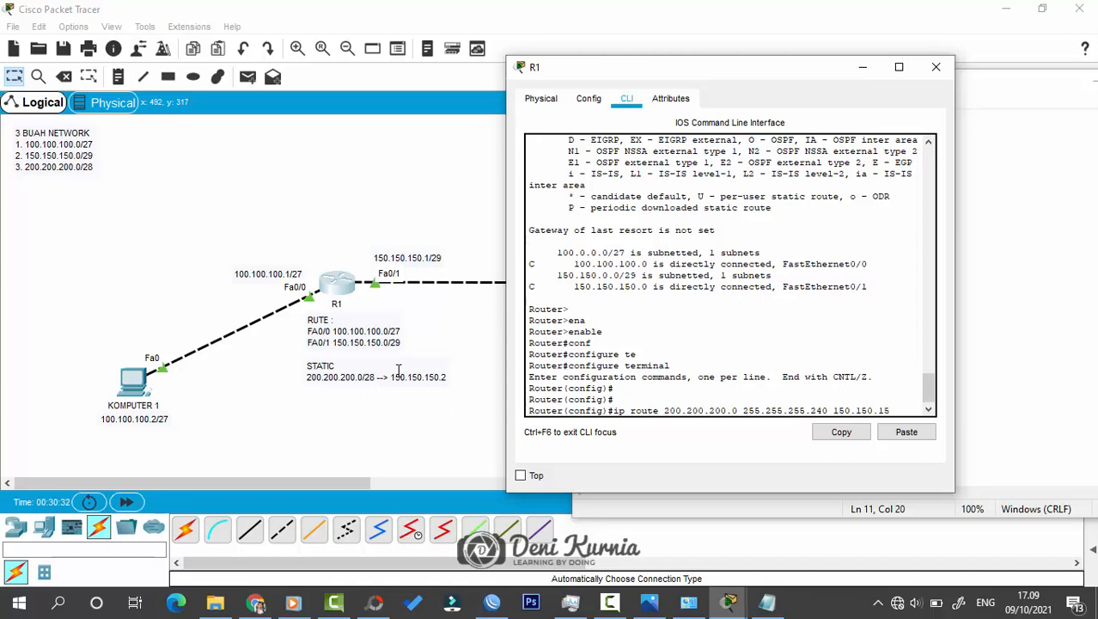
type("2")
left_click_drag(661, 410, 915, 395)
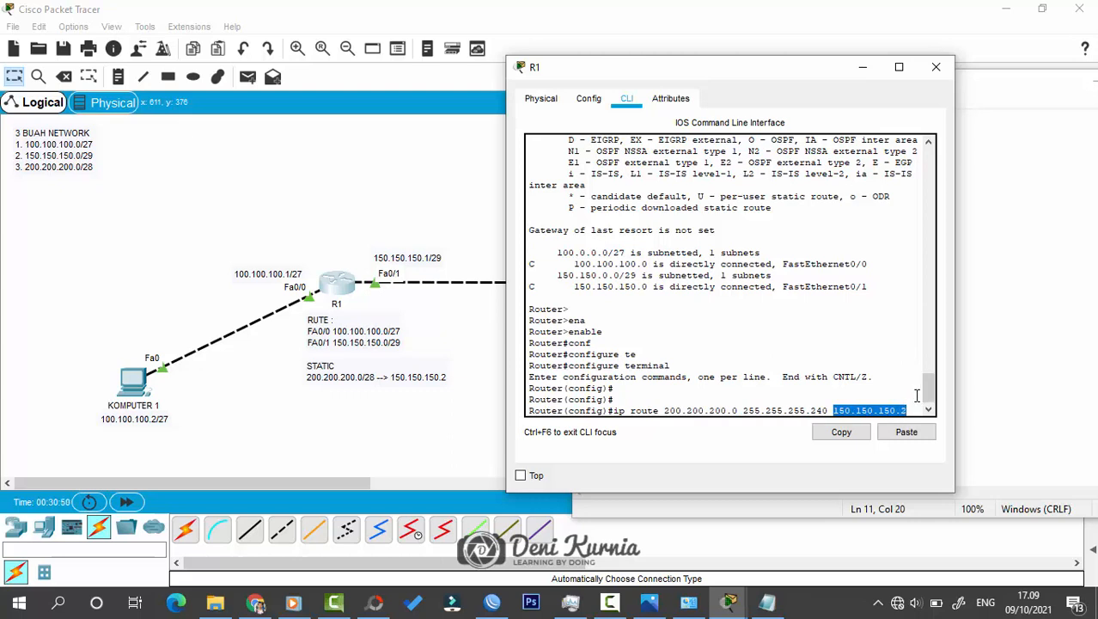
left_click(915, 410)
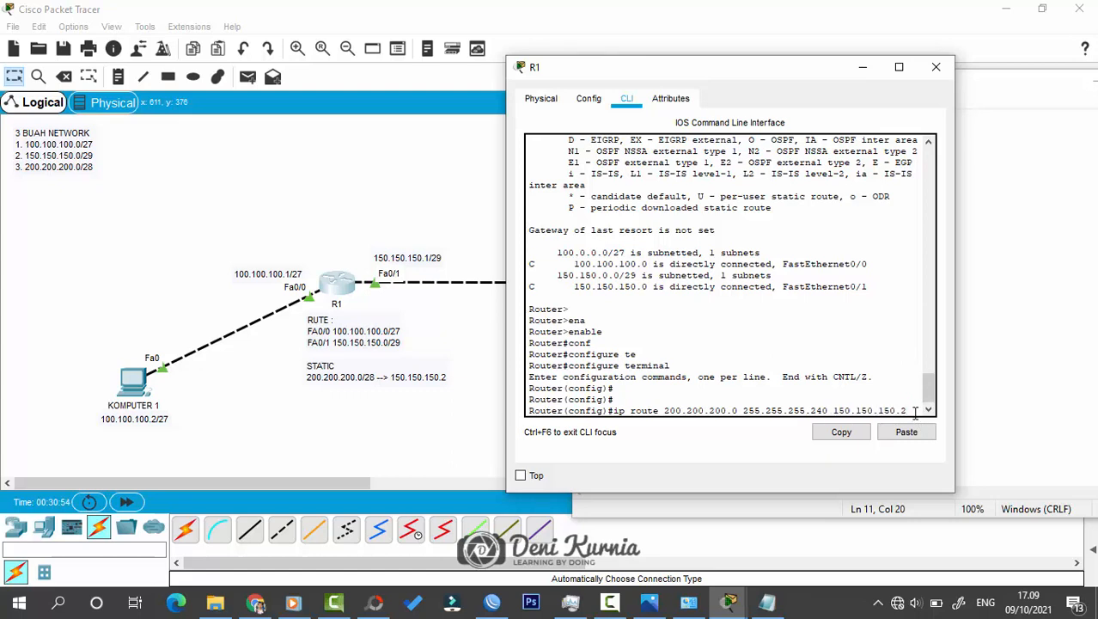
key("Return")
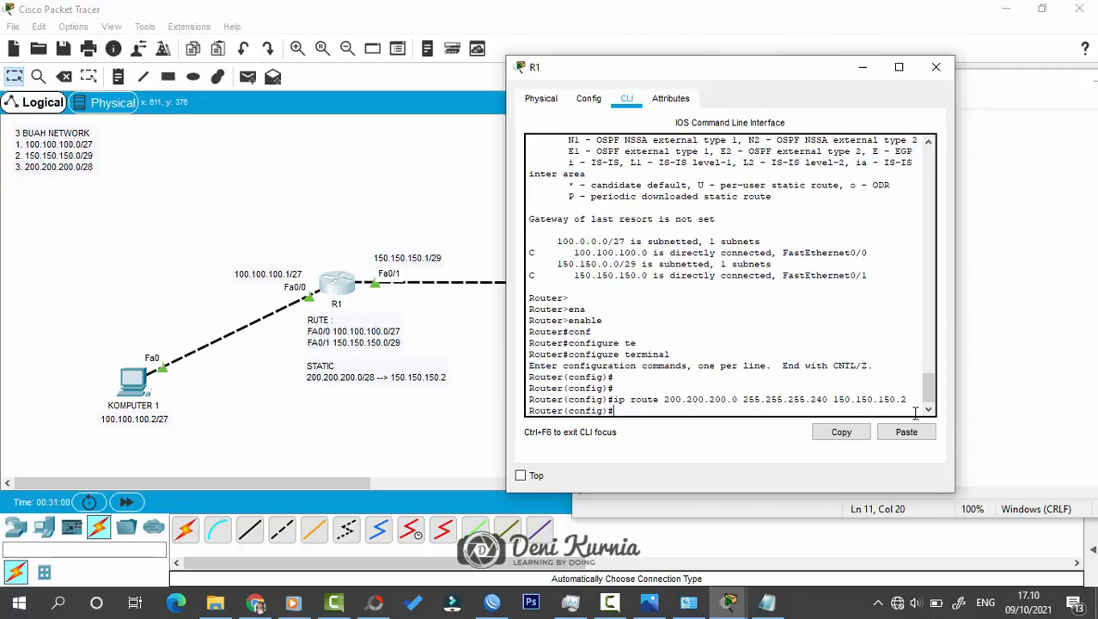
Exit R1's configuration and privileged modes and restart the console session at the user prompt.
type("xit")
key("Return")
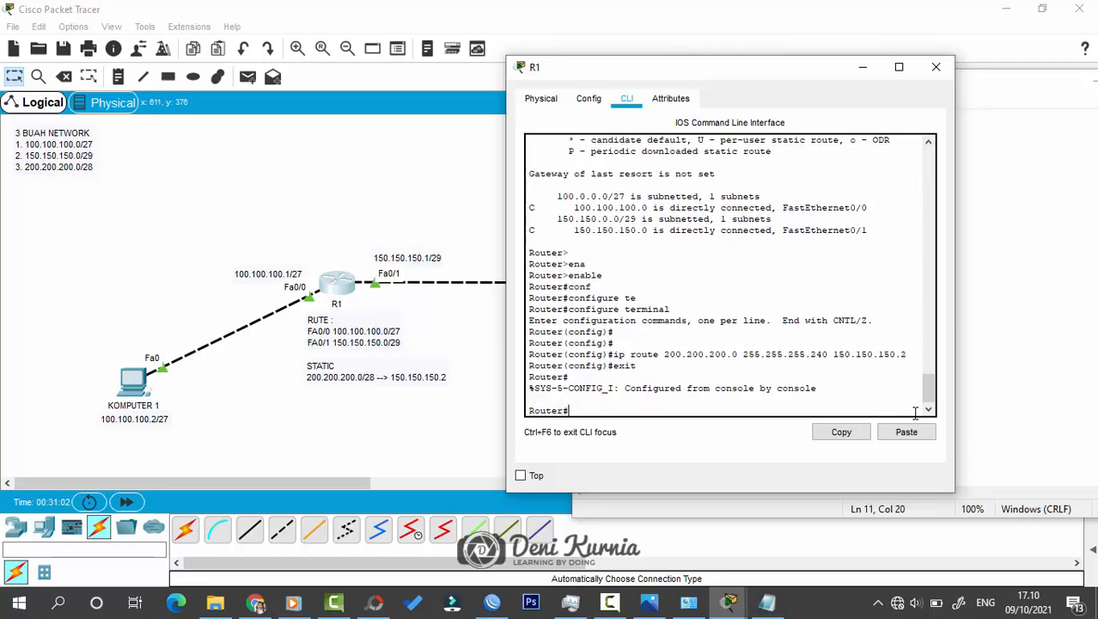
type("exit")
key("Return")
key("Return")
key("Return")
key("Return")
key("Return")
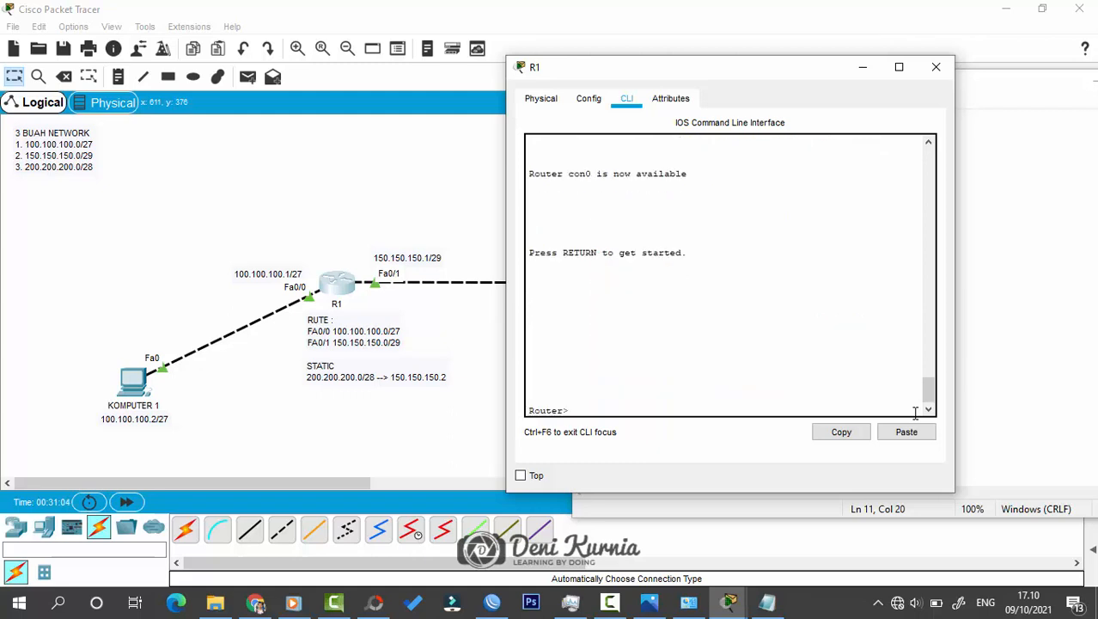
Display R1's routing table with show ip route, examine the connected and static entries, and close R1's window.
type("sh")
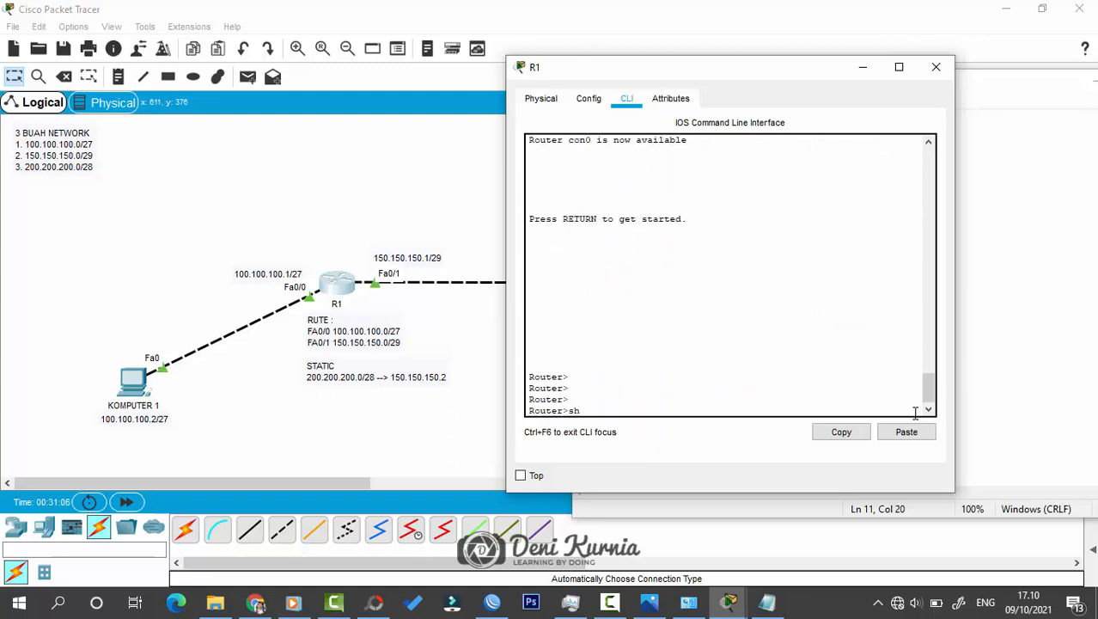
key("Tab")
type("ip ")
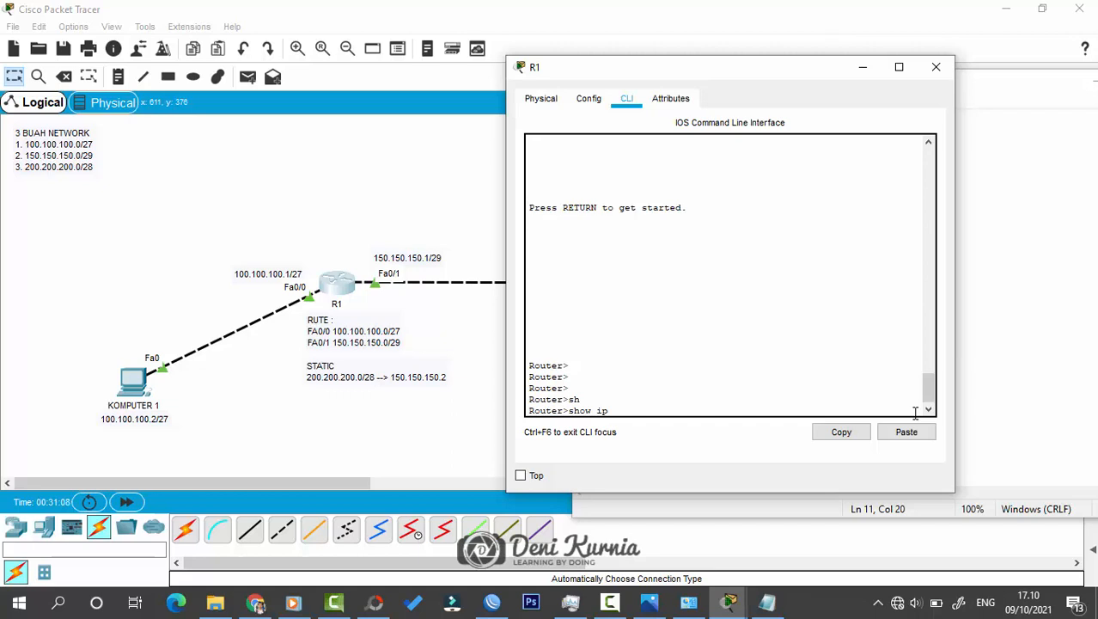
type("route")
key("Return")
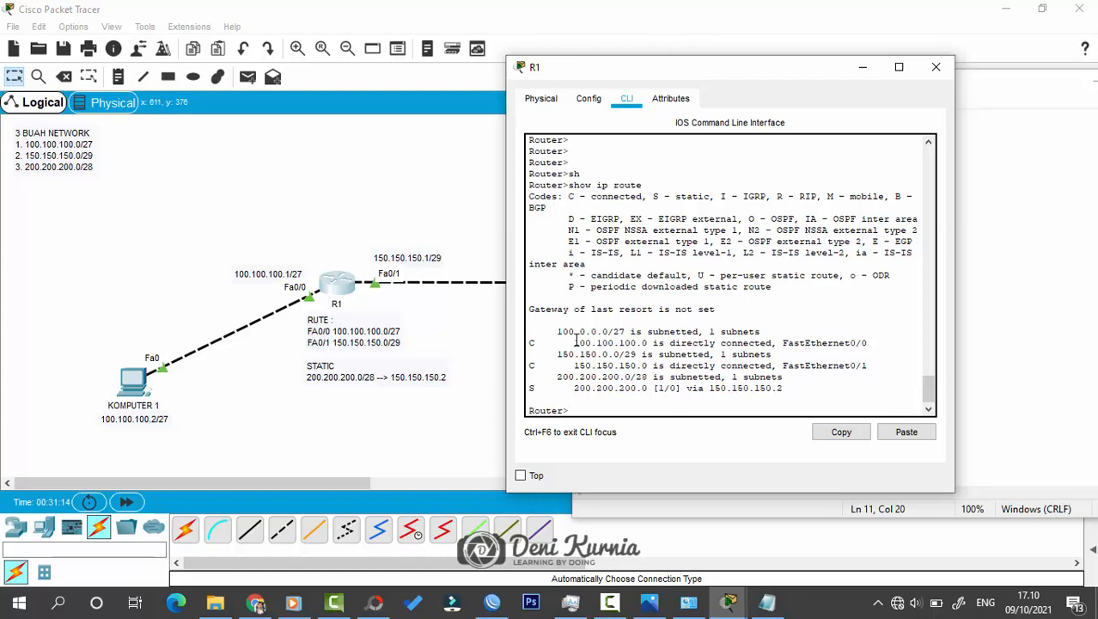
left_click_drag(655, 342, 574, 343)
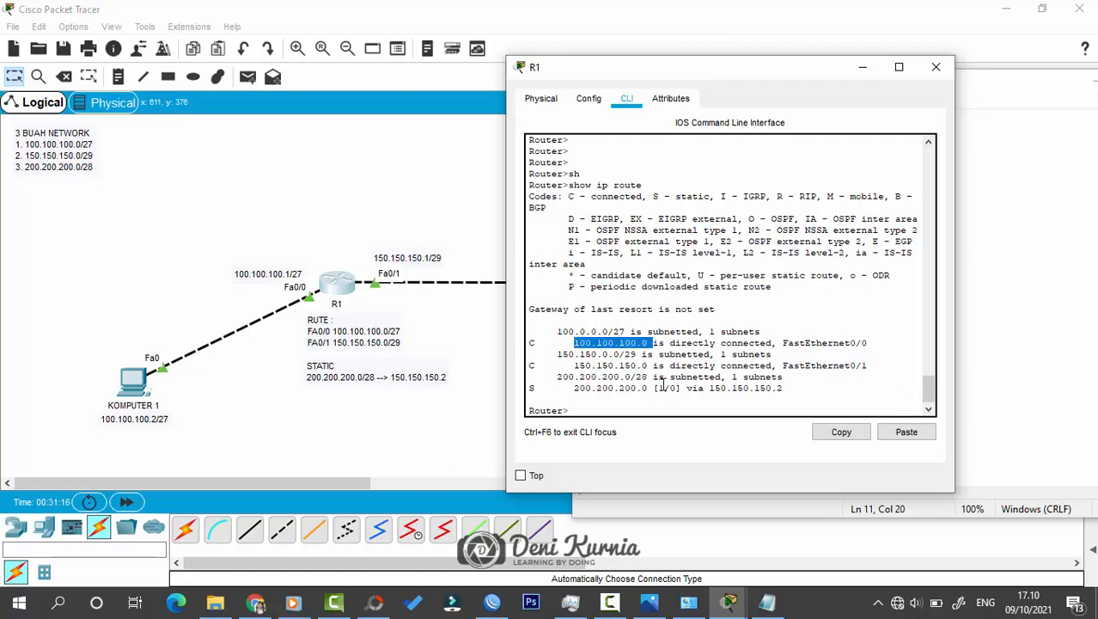
left_click_drag(656, 388, 573, 389)
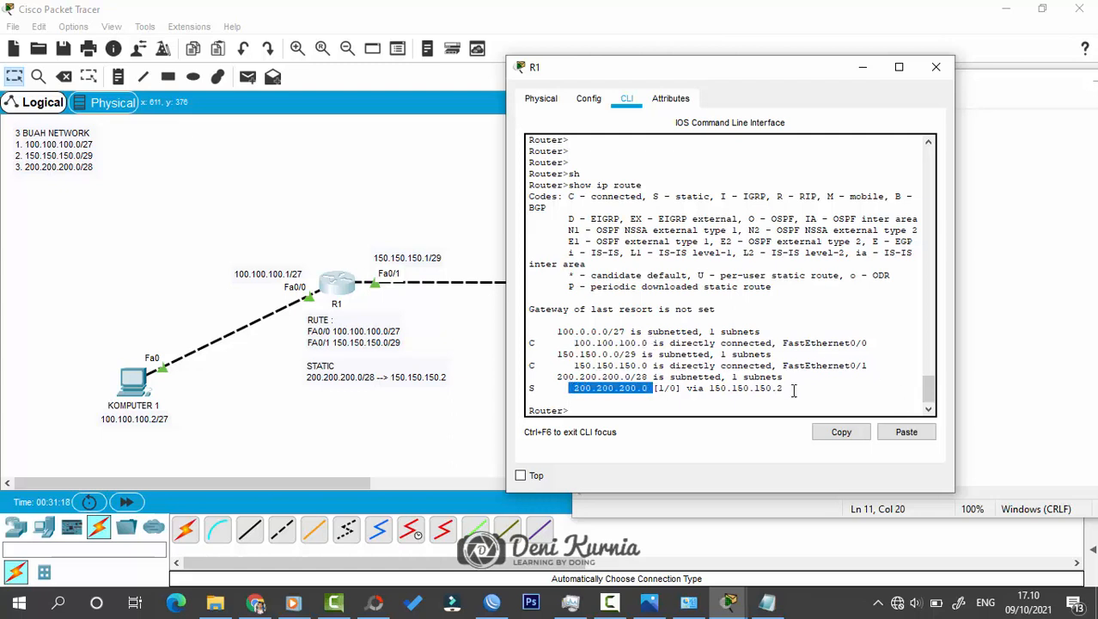
left_click_drag(802, 389, 574, 388)
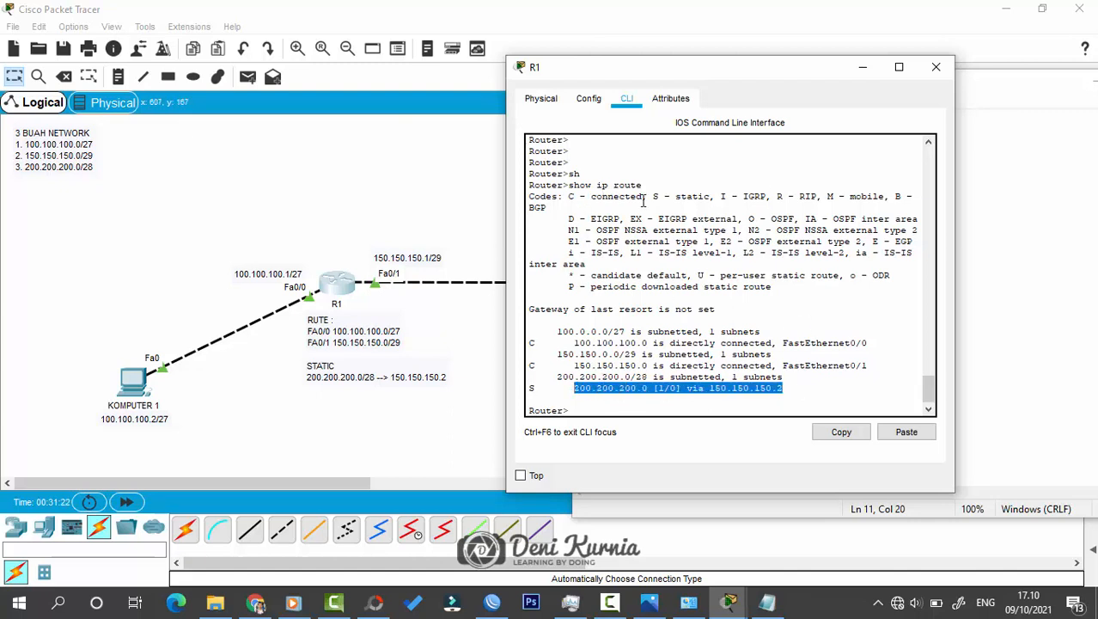
left_click(935, 68)
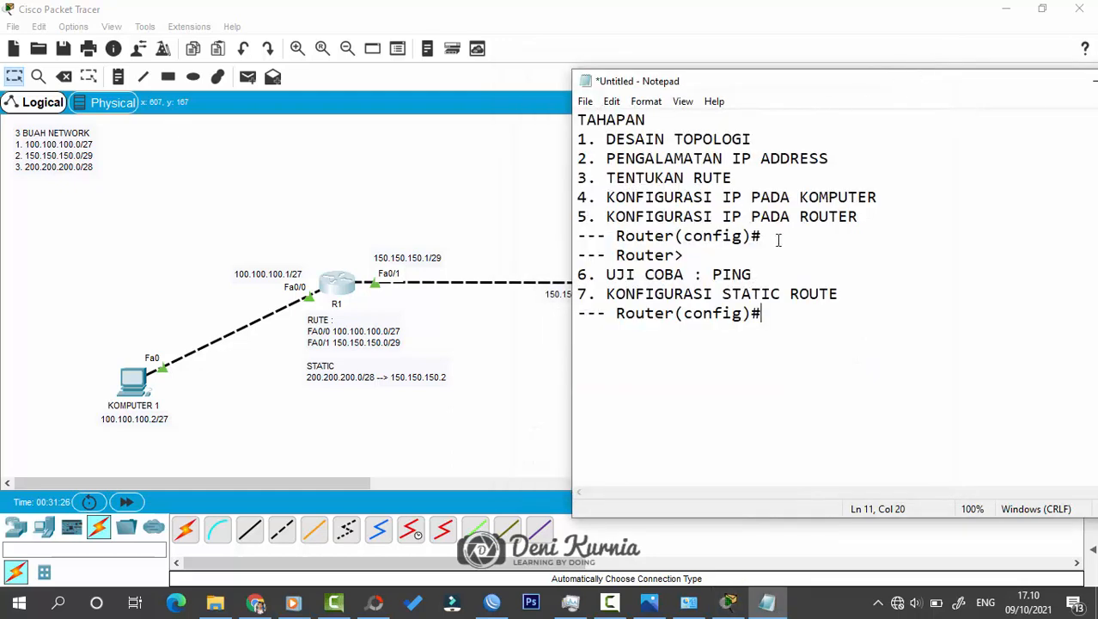
Bring the topology back to the front and open R2's command line, moving its window clear of R2's route notes.
left_click(721, 7)
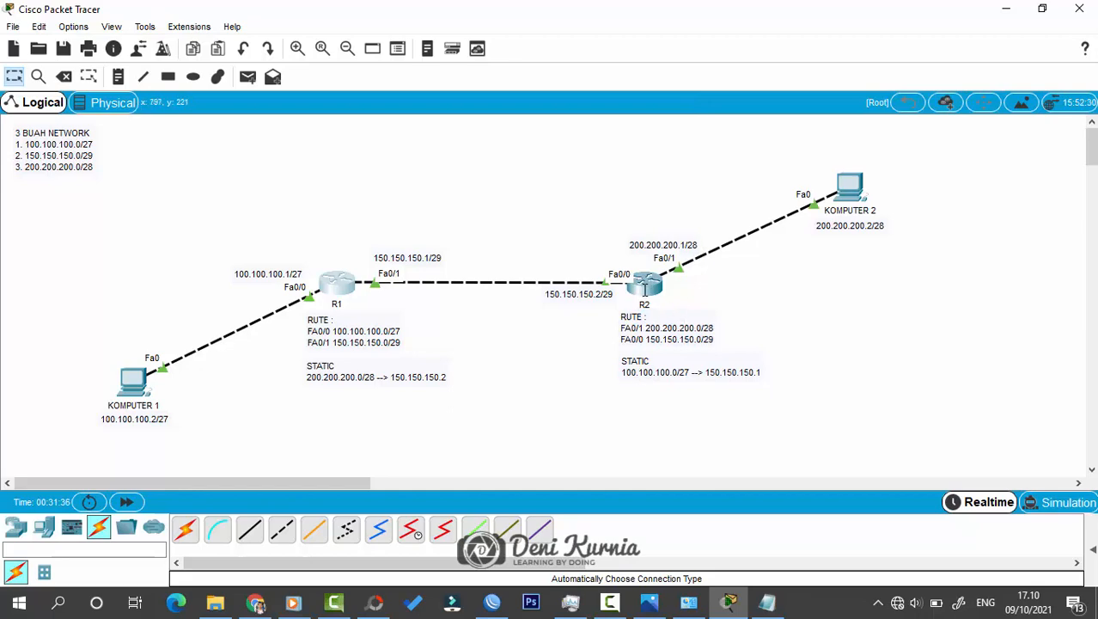
left_click(644, 285)
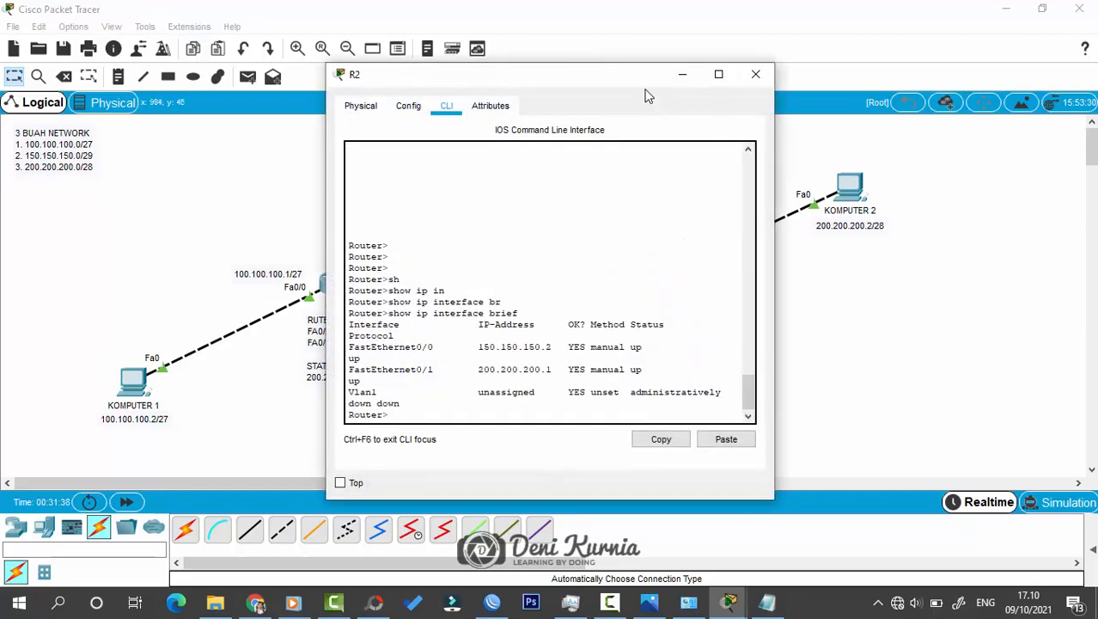
left_click_drag(647, 93, 411, 97)
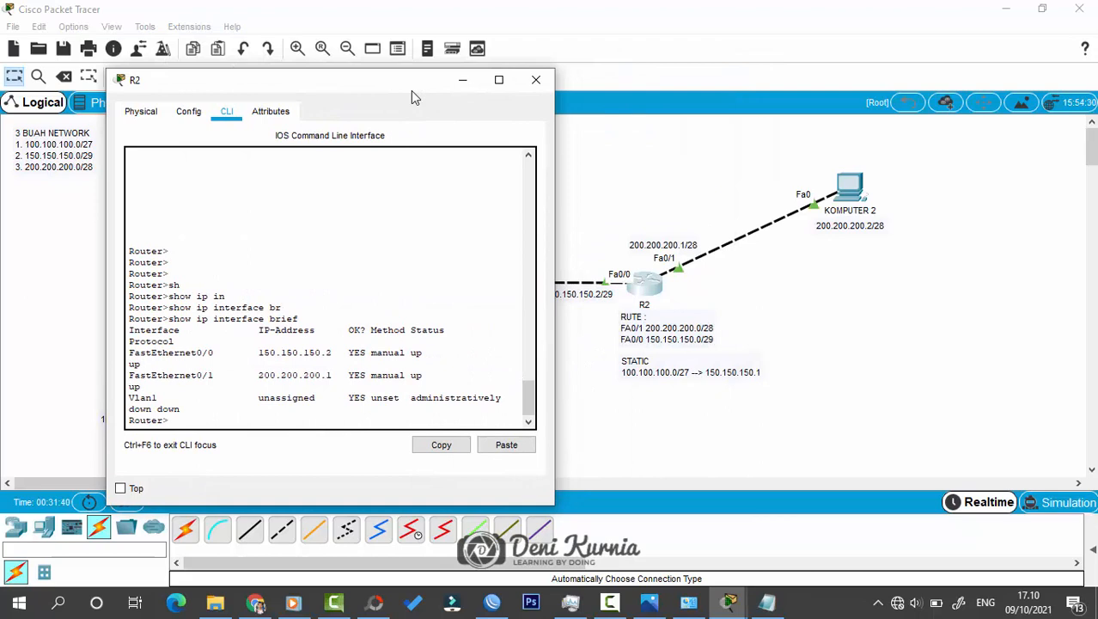
Enter privileged mode on R2 with the enable command.
key("Return")
key("Return")
key("Return")
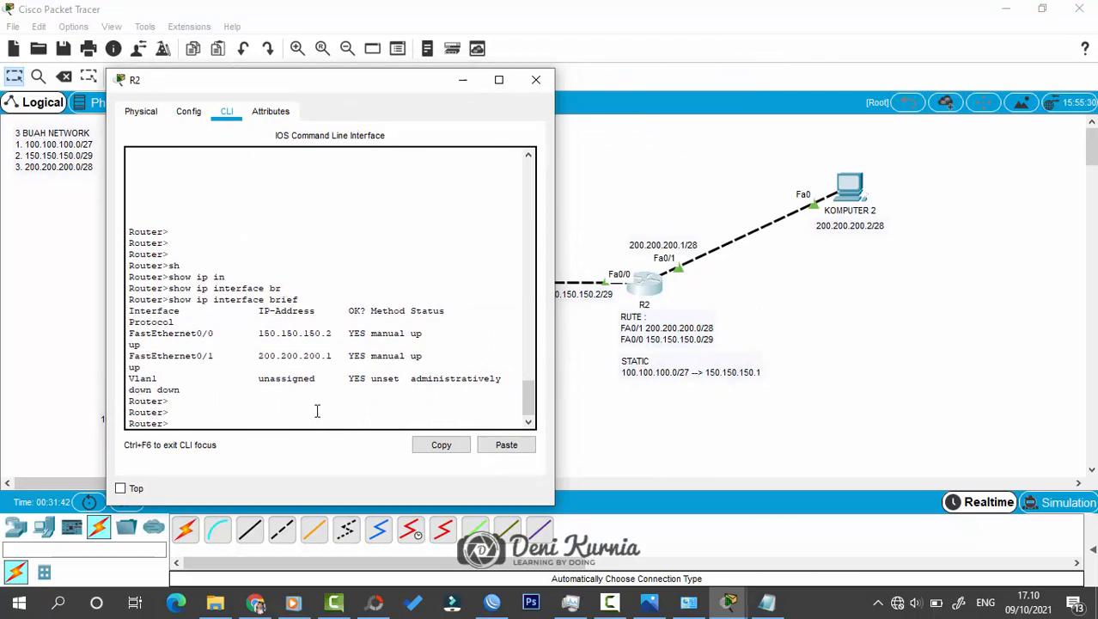
type("en")
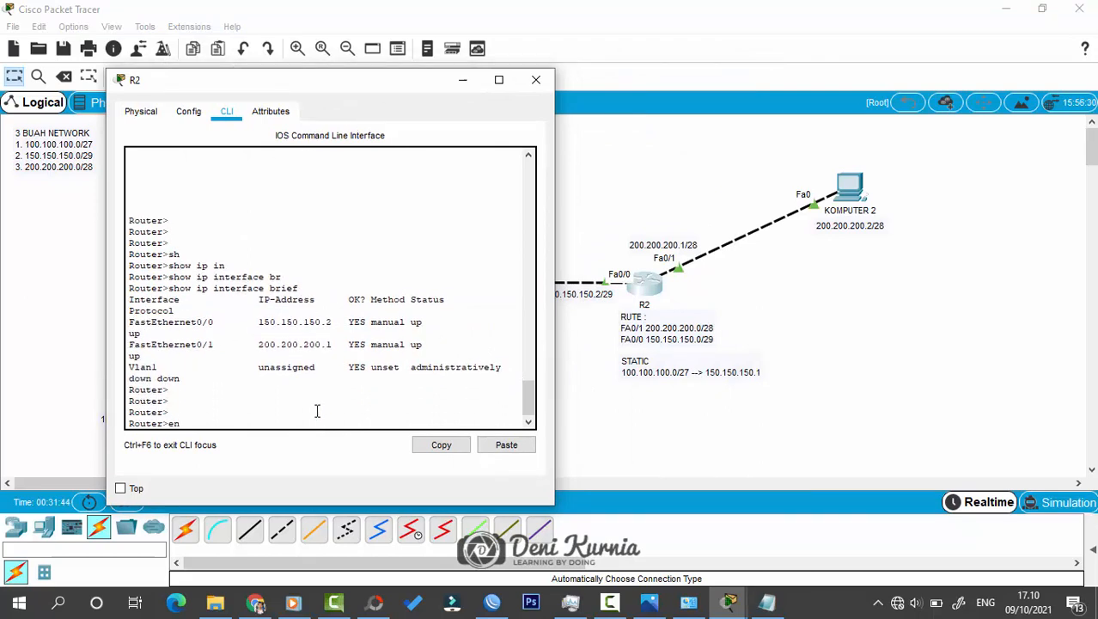
type("a")
key("Tab")
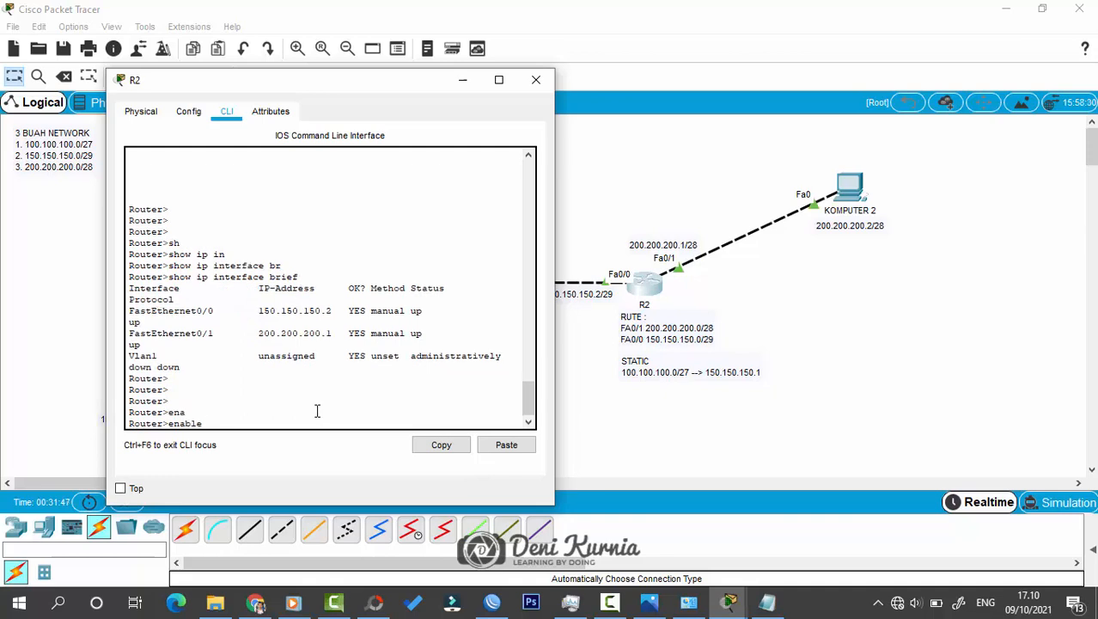
key("Return")
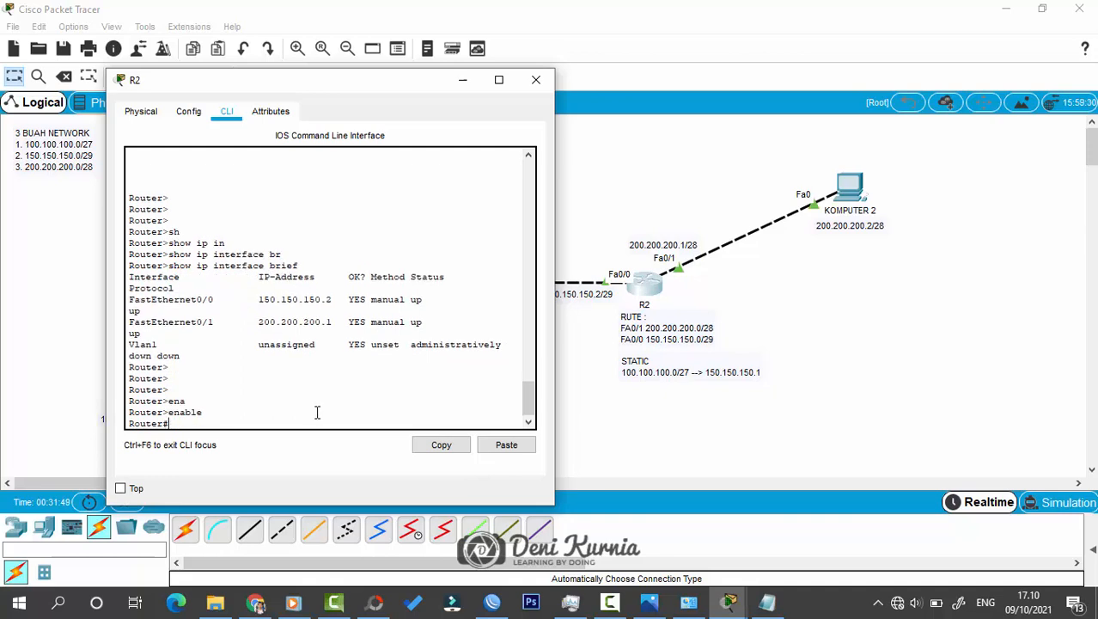
Enter R2's global configuration mode with configure terminal.
type("conf")
key("Tab")
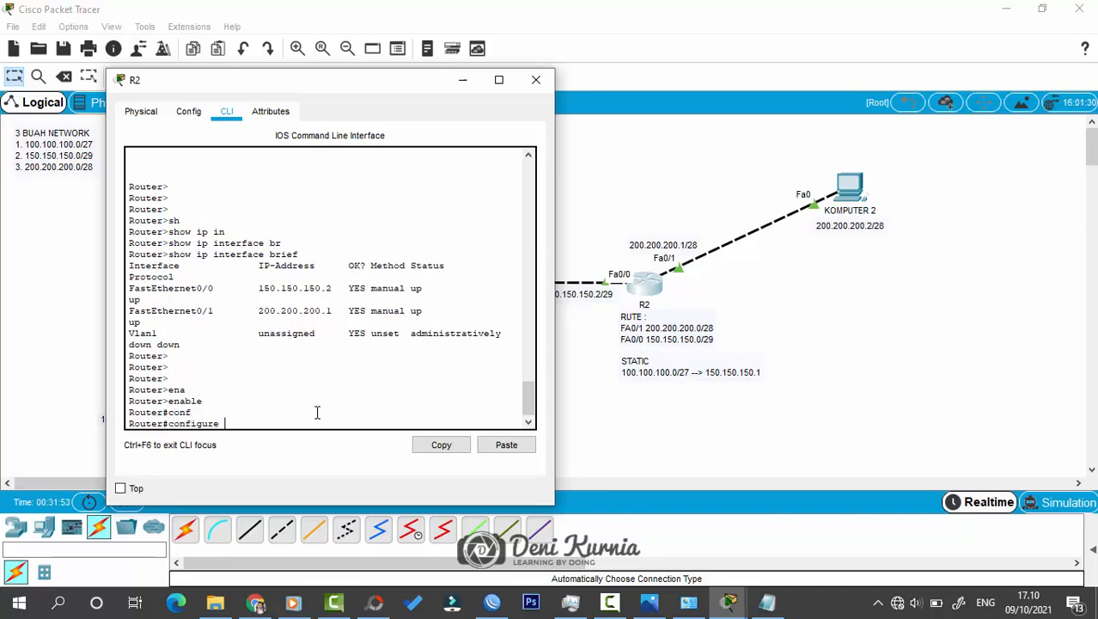
type("ter")
key("Tab")
key("Return")
key("Return")
key("Return")
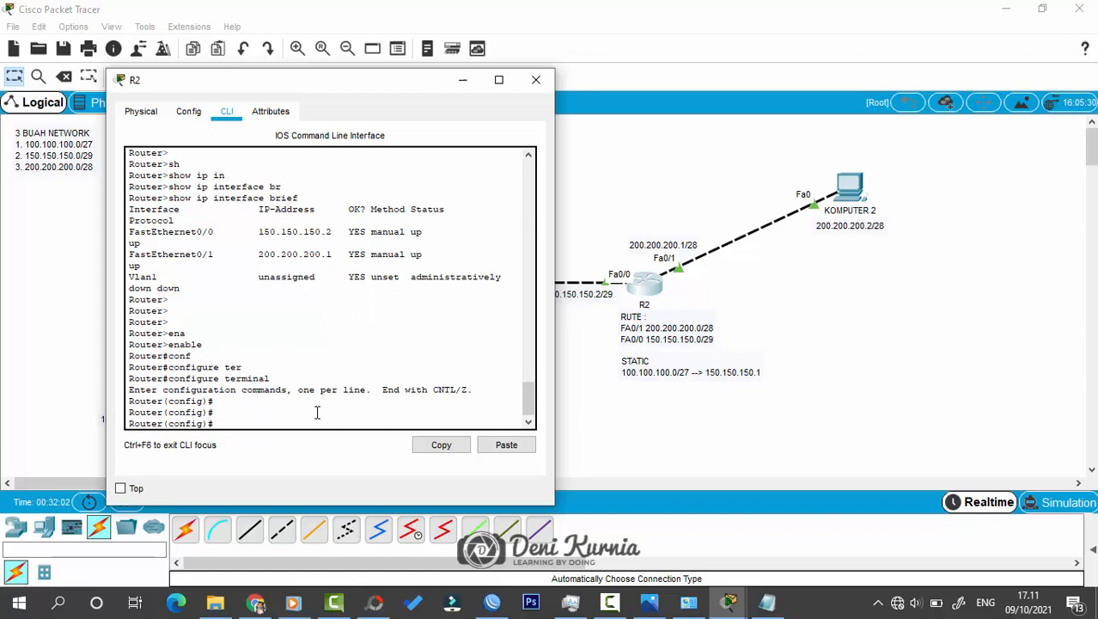
Add a static route on R2 to network 100.100.100.0 with mask 255.255.255.224 via next hop 150.150.150.1.
type("ip route 100.100.100.0 2")
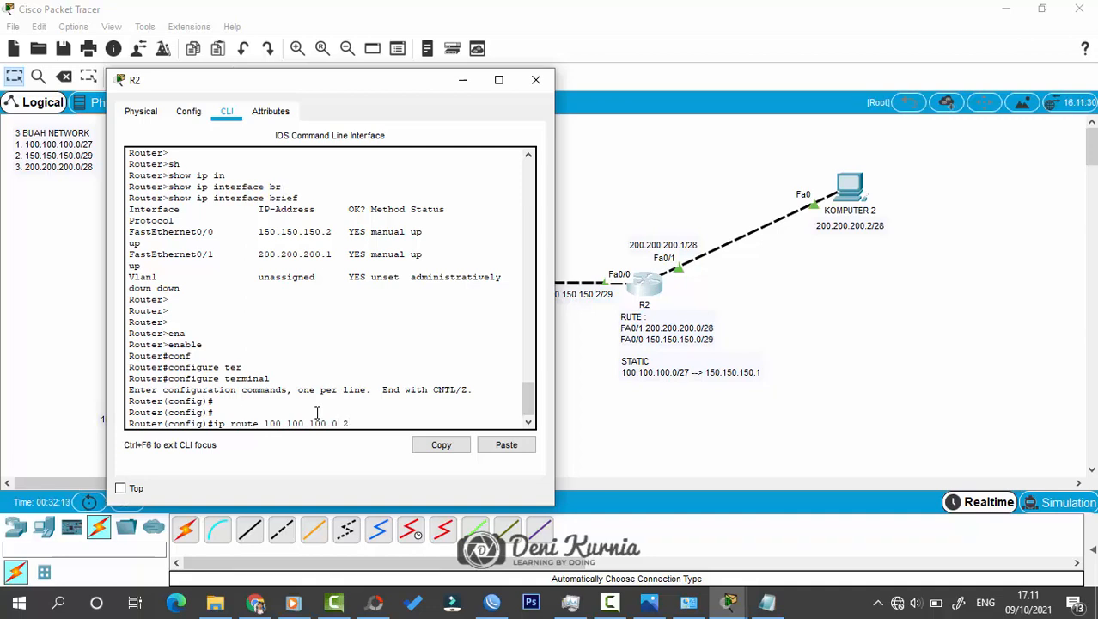
type("55.")
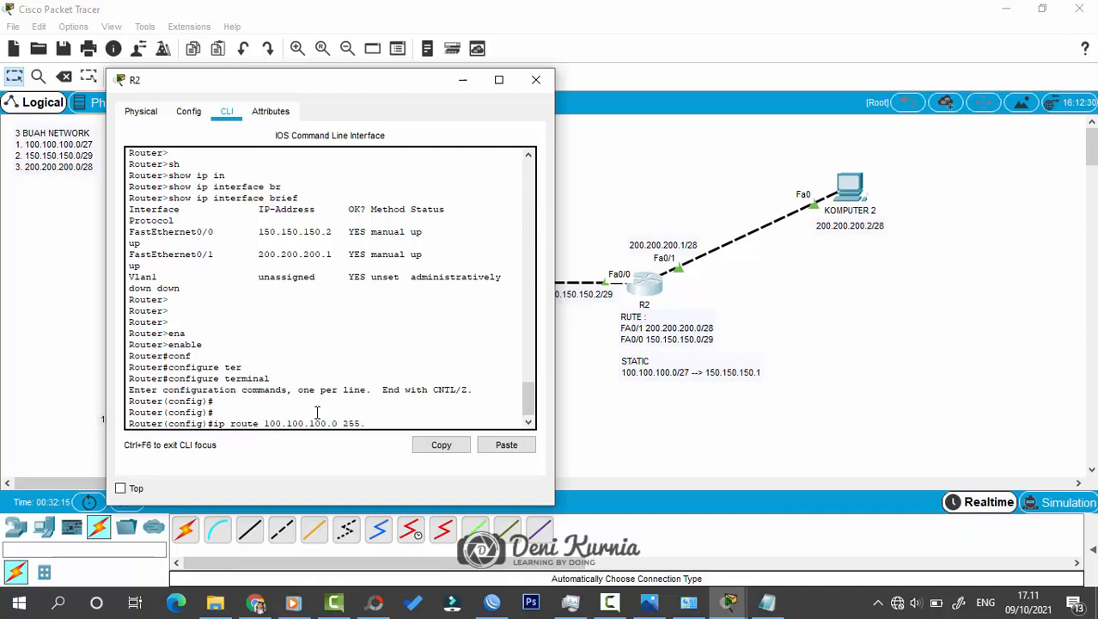
type("255.255.224 150.150.15")
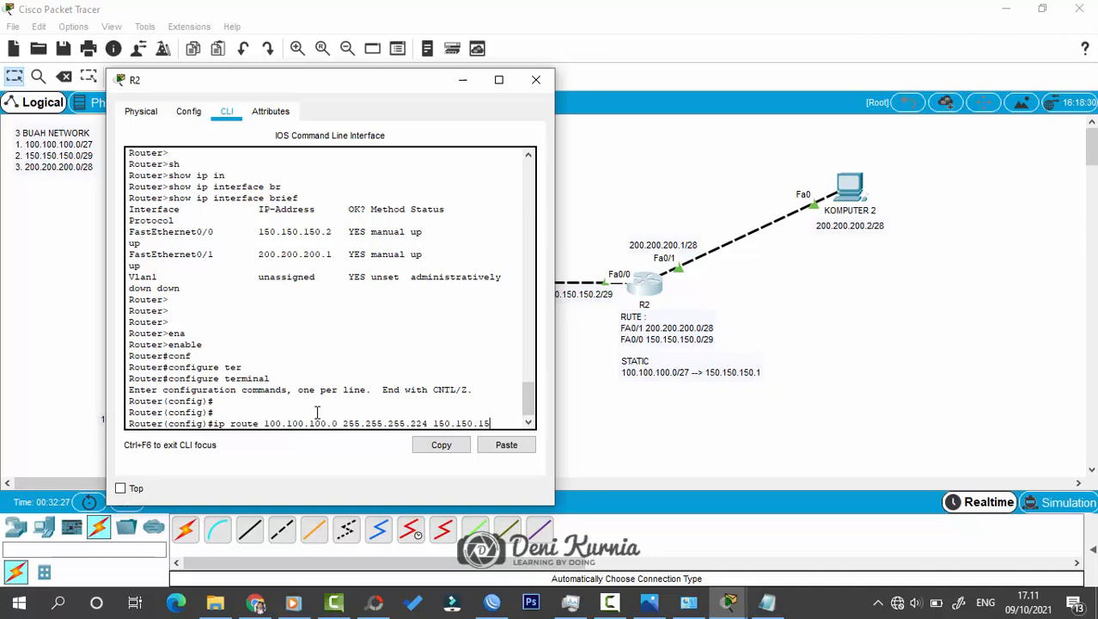
type("0.")
type("1")
key("Return")
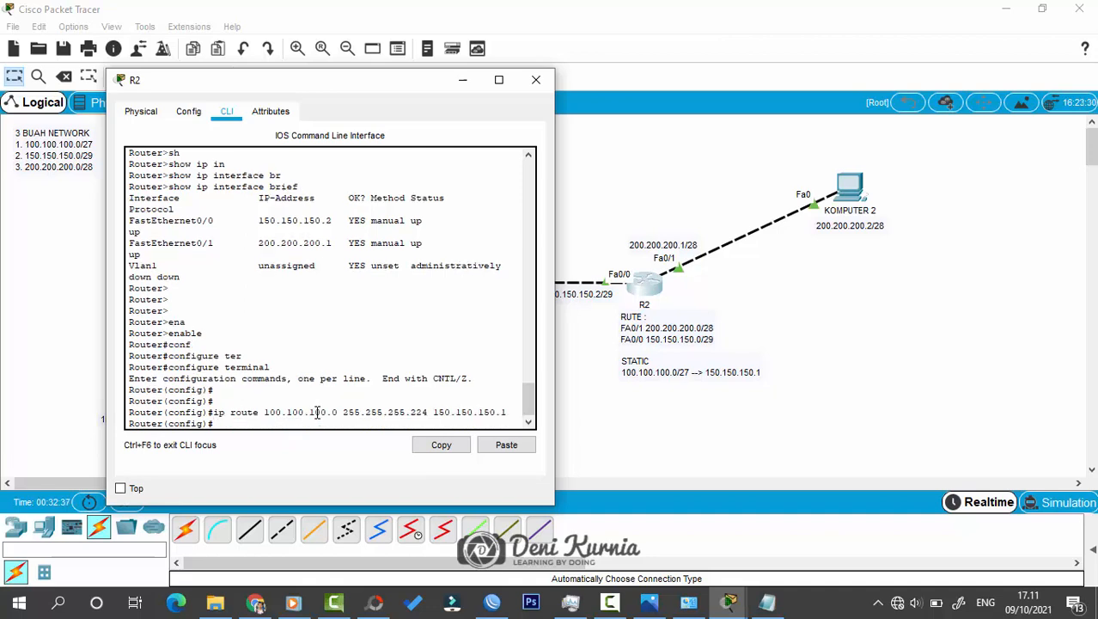
Exit R2's configuration and privileged modes and restart the console session at the user prompt.
key("Return")
type("exit")
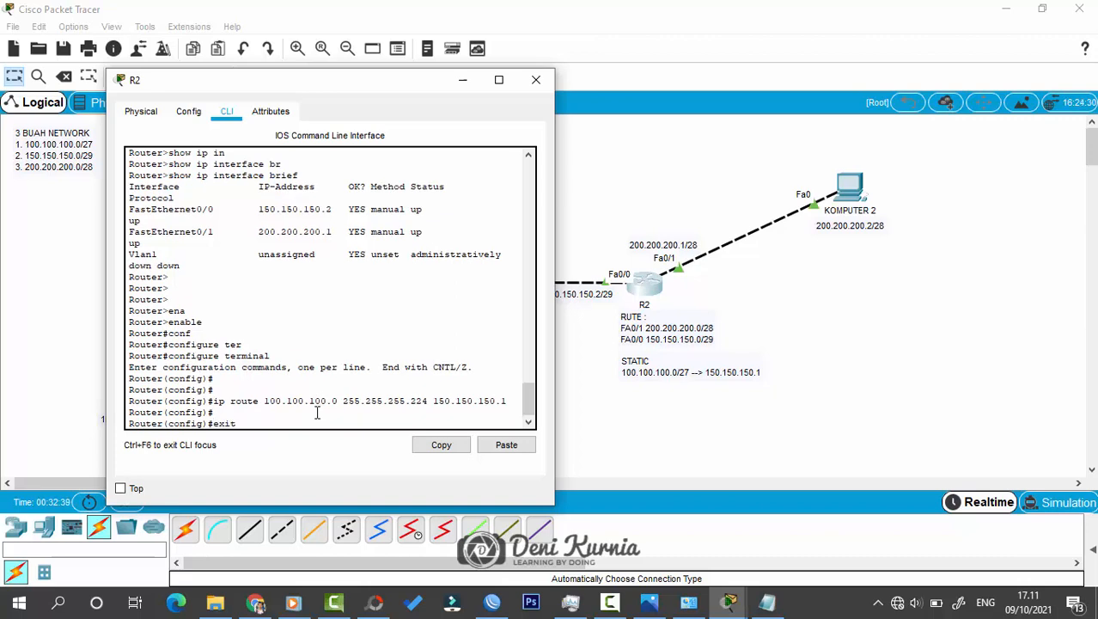
key("Return")
type("exit")
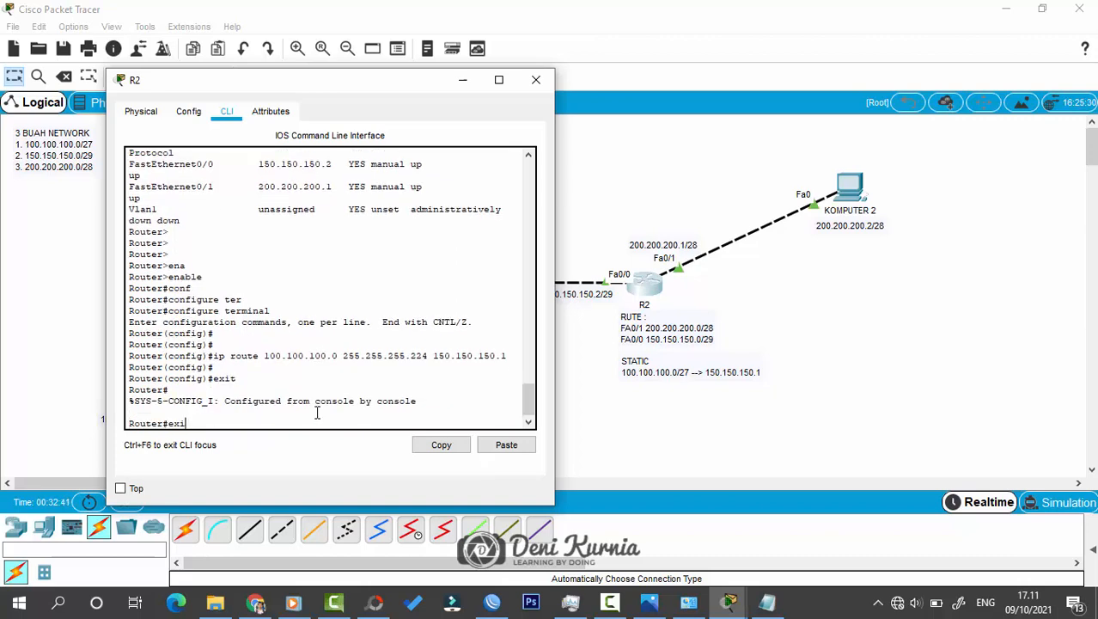
key("Return")
key("Return")
key("Return")
key("Return")
key("Return")
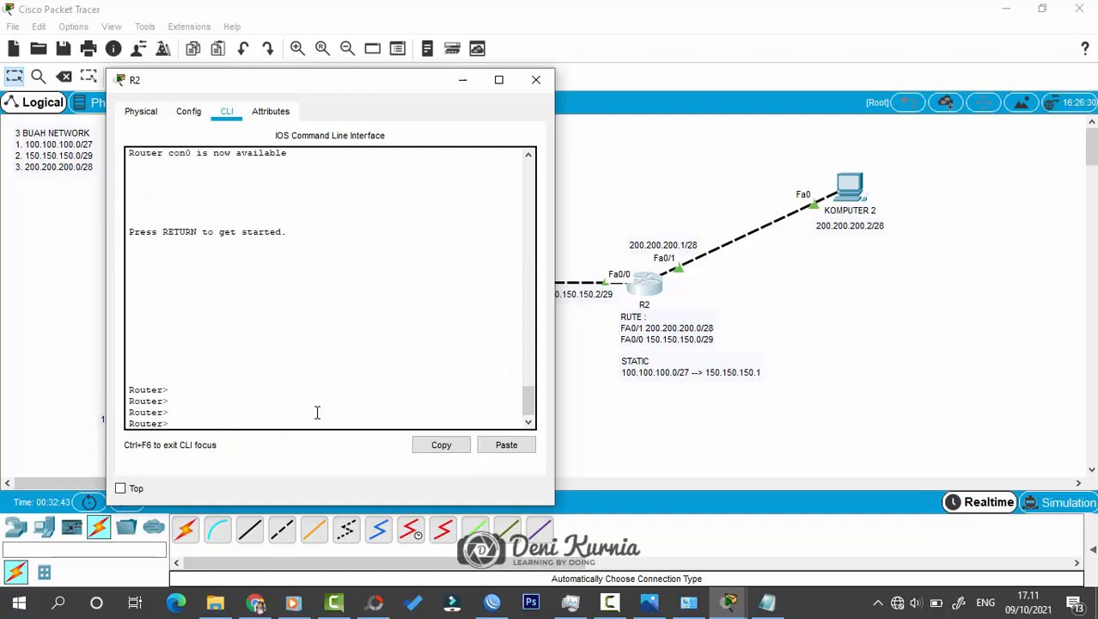
Display R2's routing table with show ip route.
type("sho")
key("Tab")
type("ip")
key("Tab")
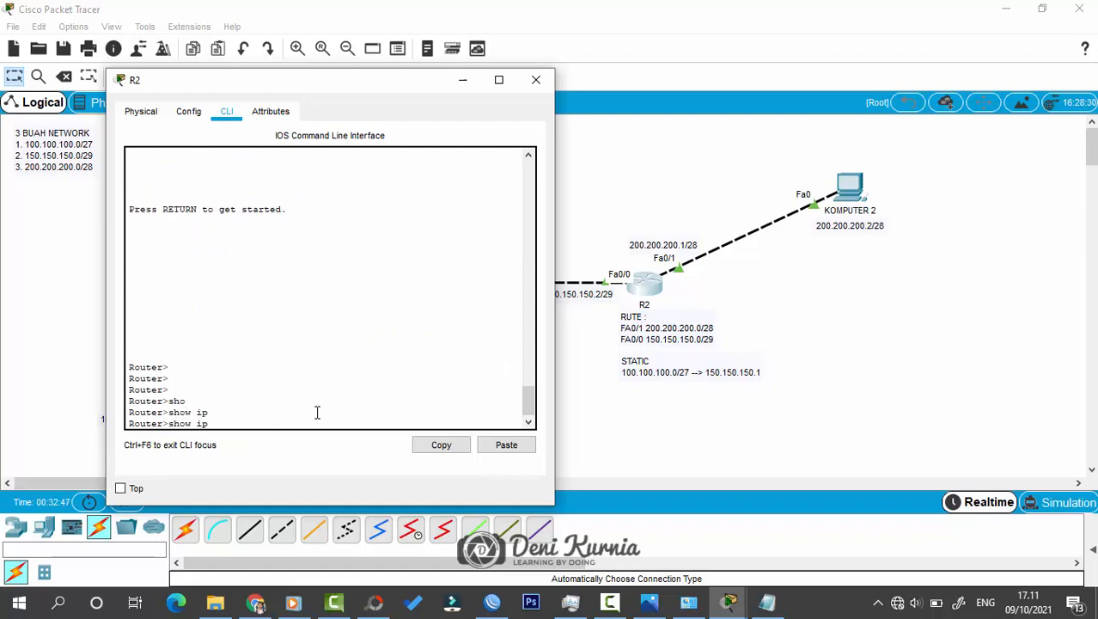
type("routw")
key("BackSpace")
type("e")
key("Return")
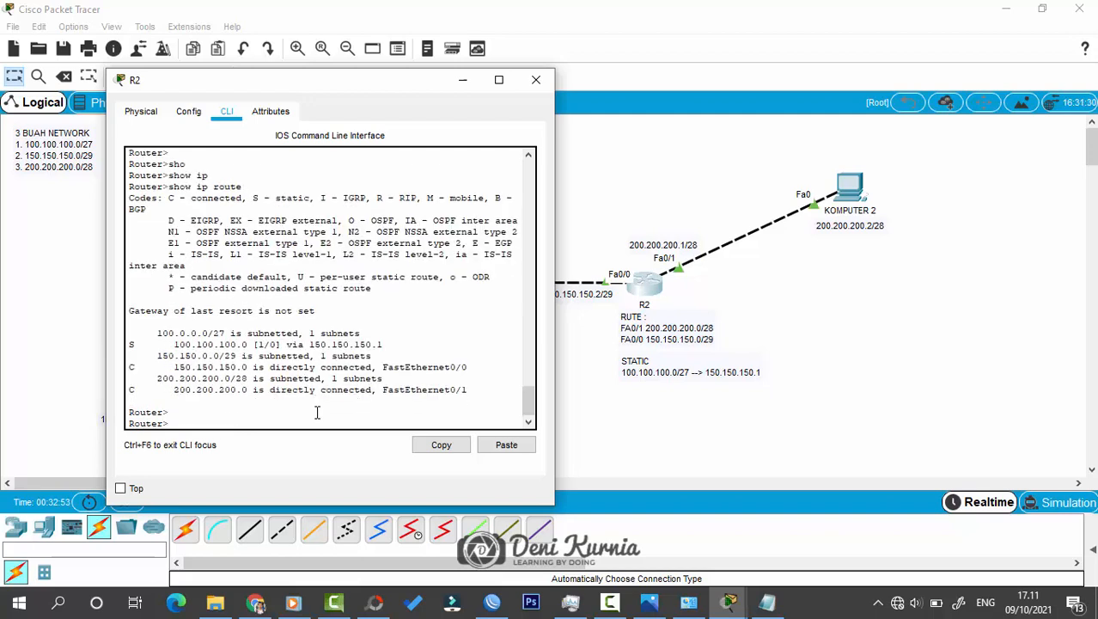
Examine the static and directly connected entries in R2's routing table, and close R2's window.
left_click_drag(395, 348, 129, 347)
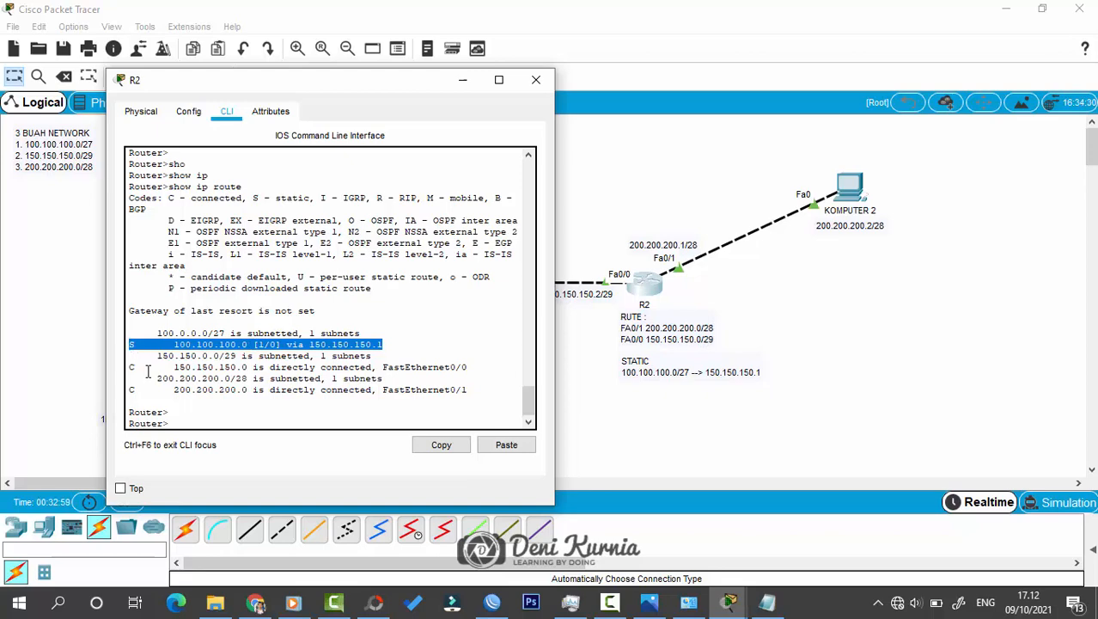
left_click_drag(149, 369, 310, 388)
left_click(322, 388)
left_click_drag(412, 389, 424, 389)
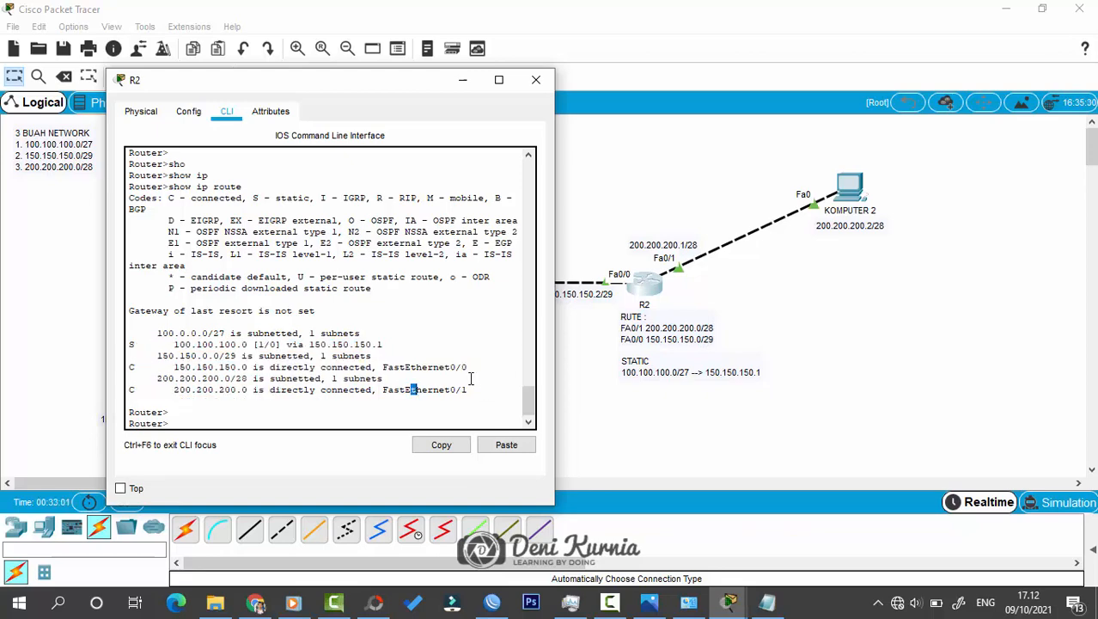
left_click(468, 389)
left_click_drag(449, 90, 671, 96)
left_click(758, 83)
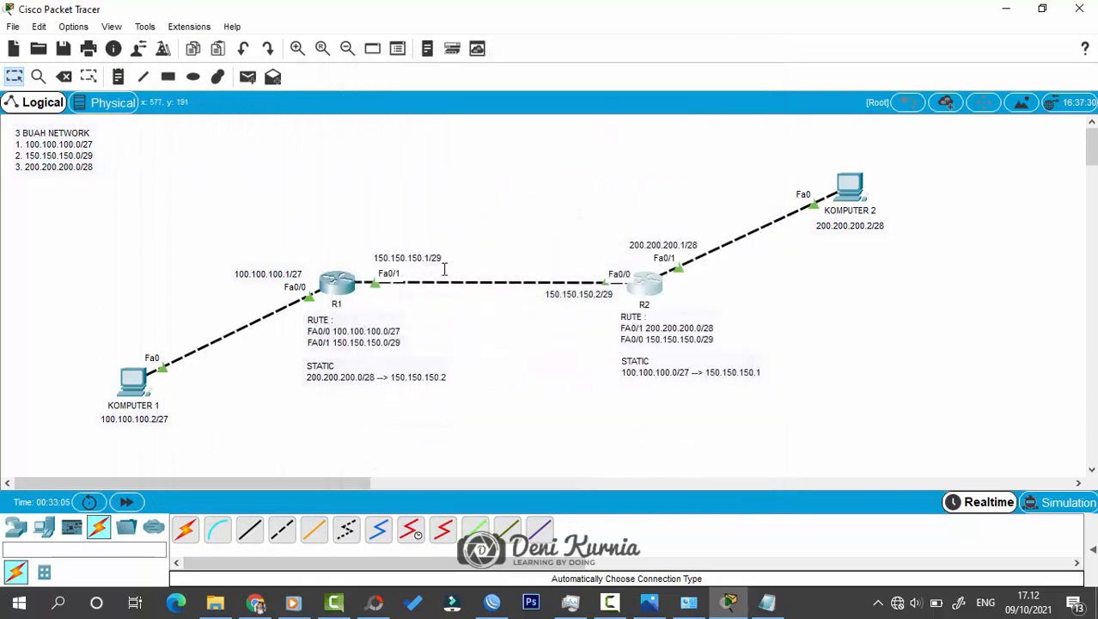
Nudge the network list note slightly upward, and open KOMPUTER 1's Command Prompt with its window clear of R2.
mouse_move(71, 154)
left_mouse_down()
mouse_move(172, 198)
mouse_move(507, 155)
mouse_move(70, 148)
left_mouse_up()
left_click(129, 183)
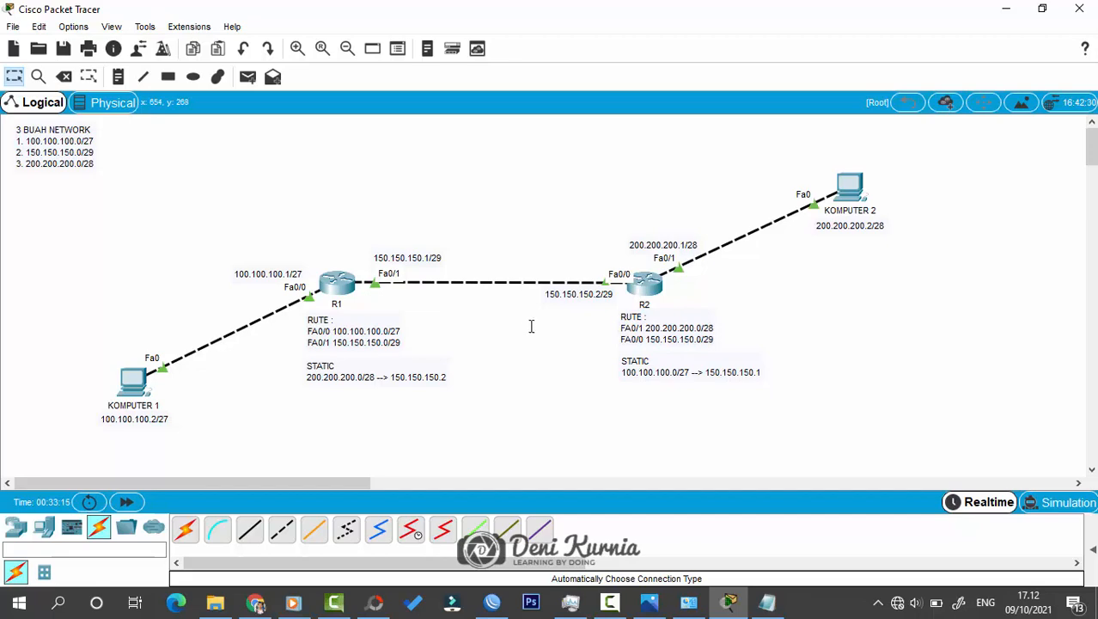
left_click(136, 382)
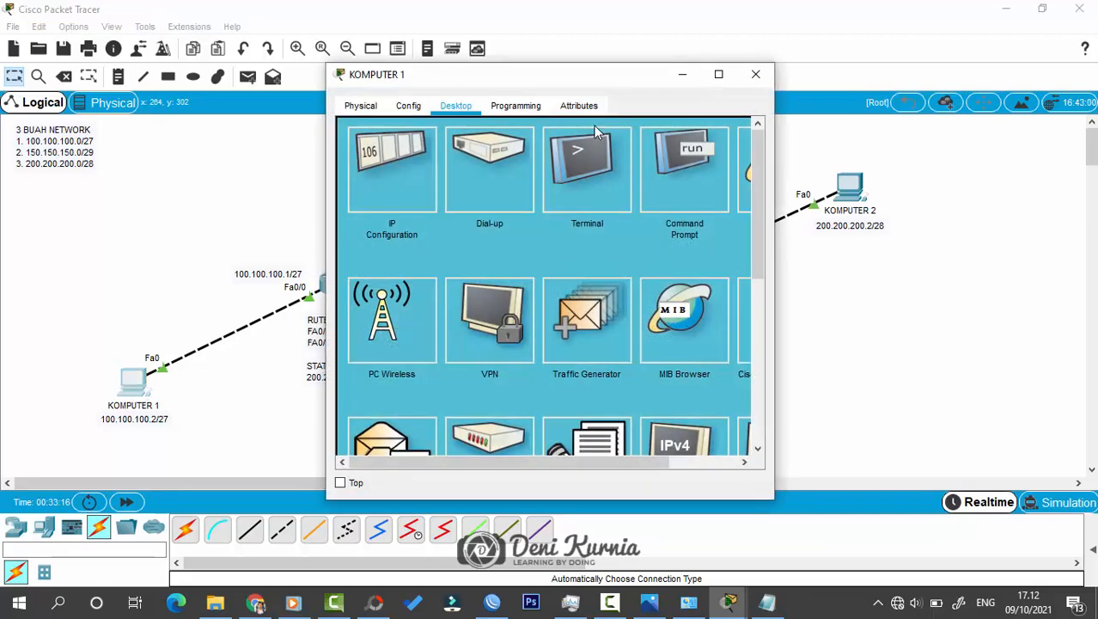
left_click(685, 168)
left_click_drag(623, 74, 369, 67)
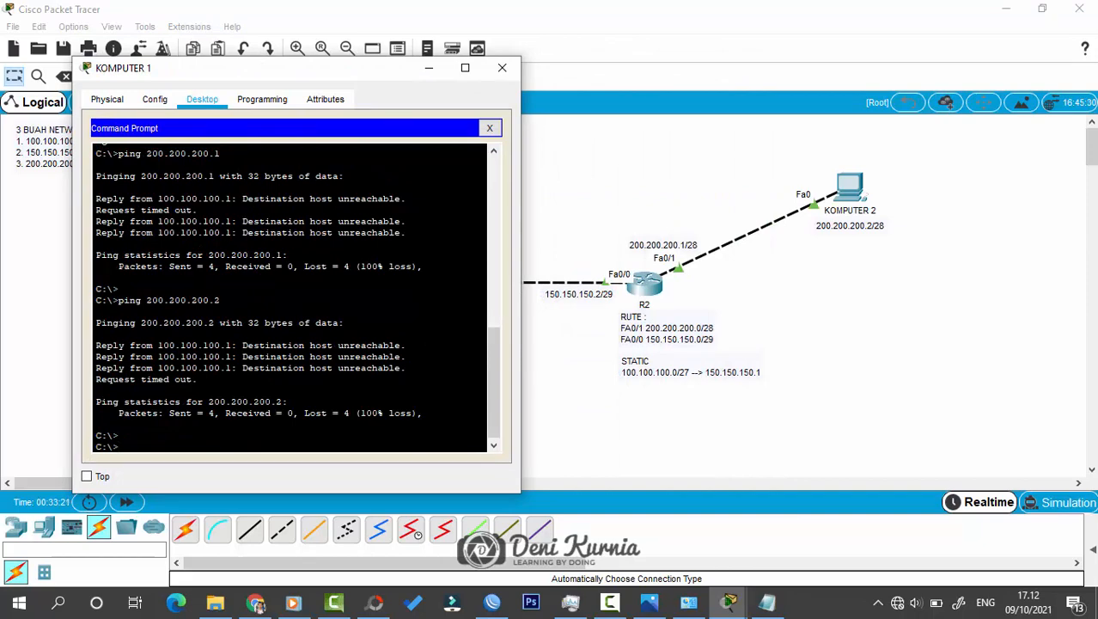
Ping R2's interfaces 150.150.150.2 and 200.200.200.1 from KOMPUTER 1.
key("Up")
key("Up")
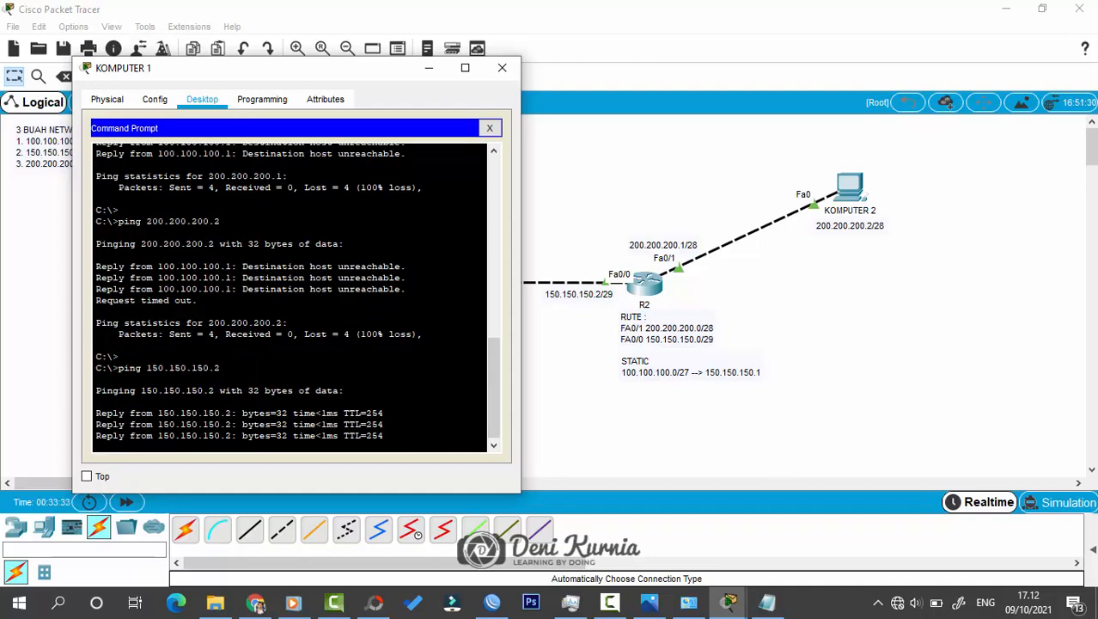
key("Up")
key("Up")
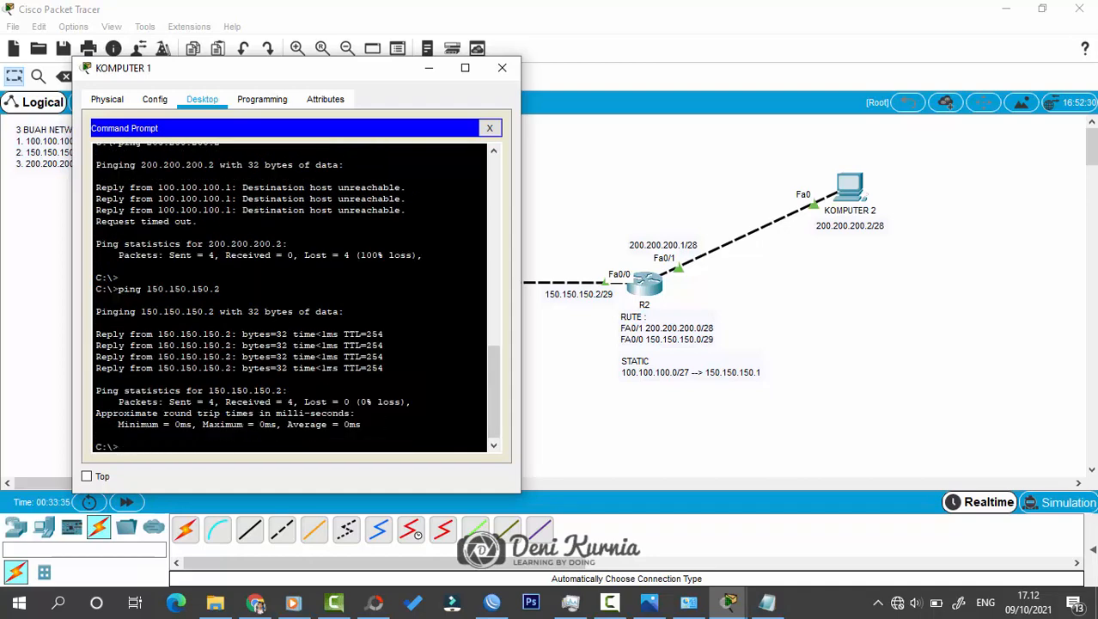
key("Up")
key("Return")
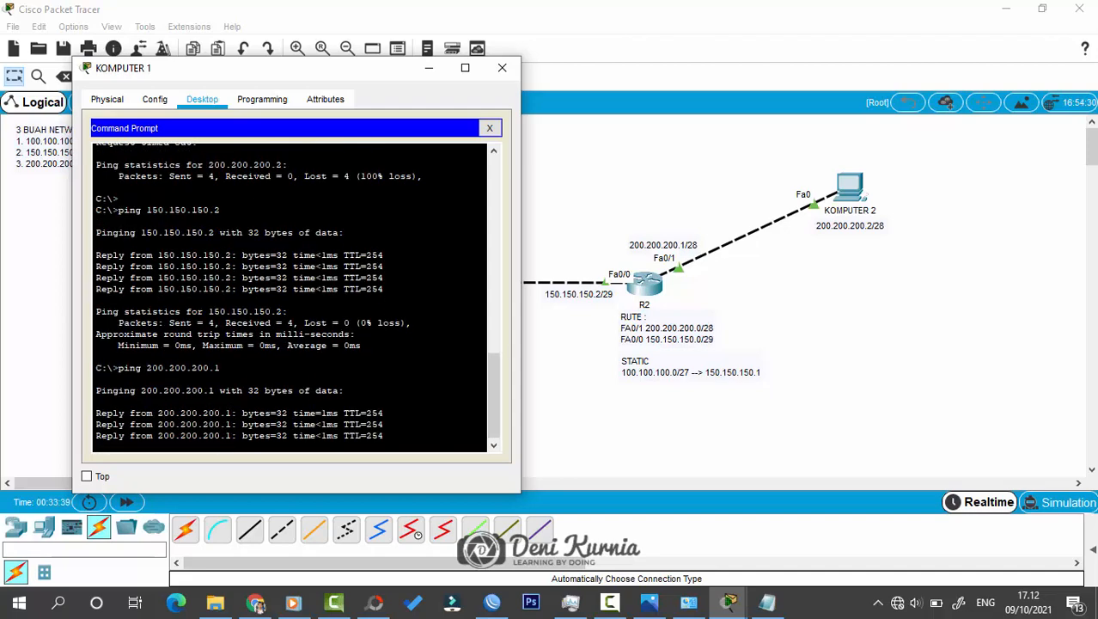
Ping KOMPUTER 2 at 200.200.200.2 from KOMPUTER 1, examine the replies, and close KOMPUTER 1's window.
key("Up")
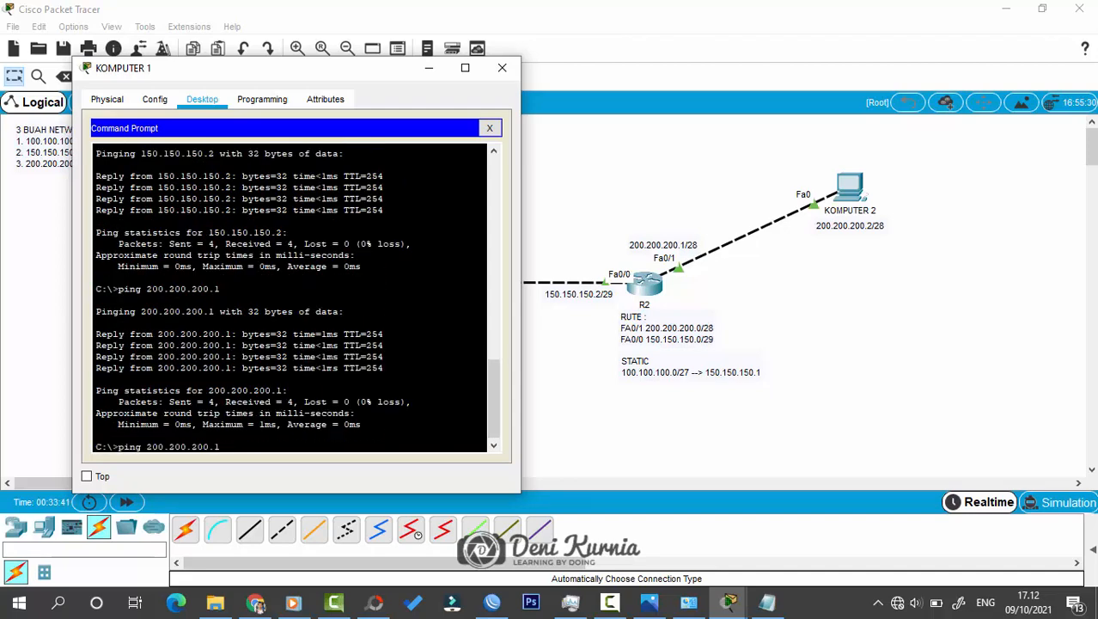
key("BackSpace")
type("2")
left_click_drag(343, 70, 367, 70)
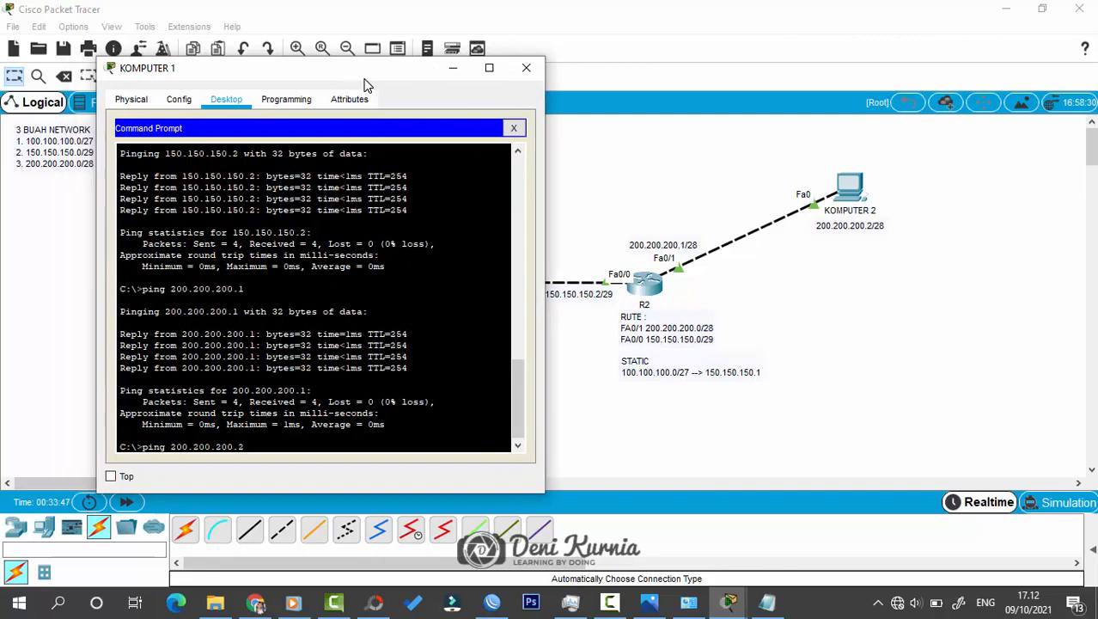
key("Return")
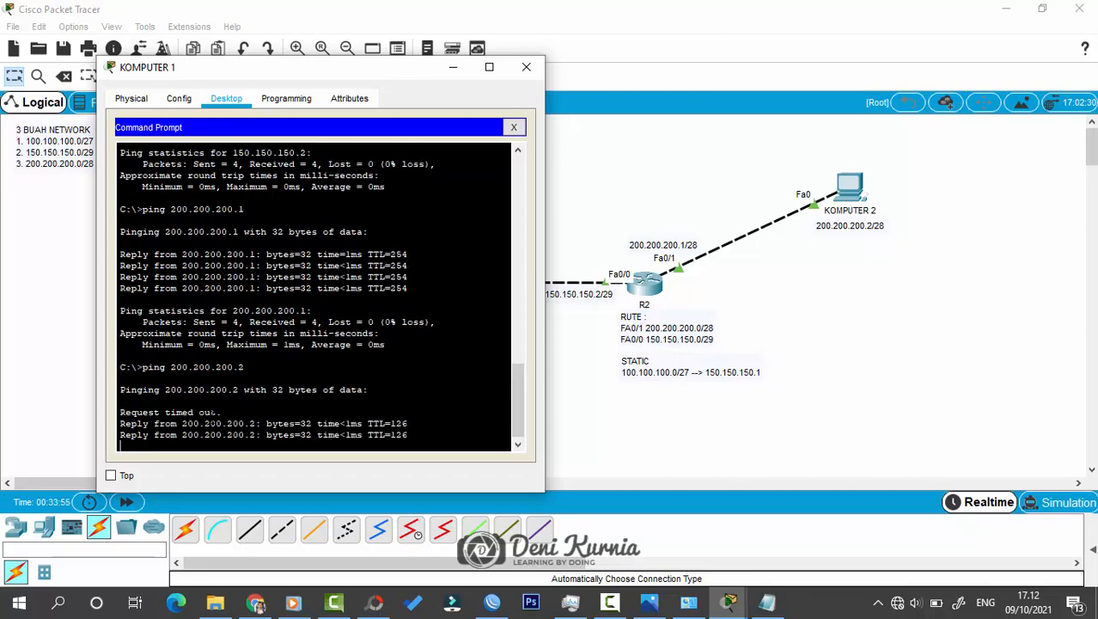
left_click_drag(415, 366, 91, 334)
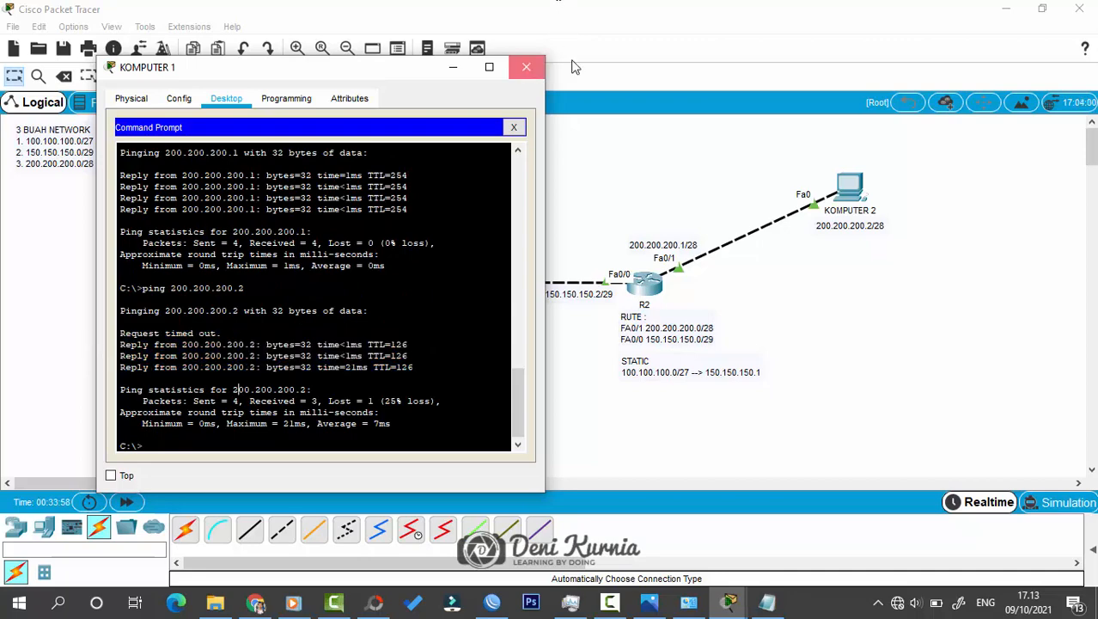
left_click(526, 66)
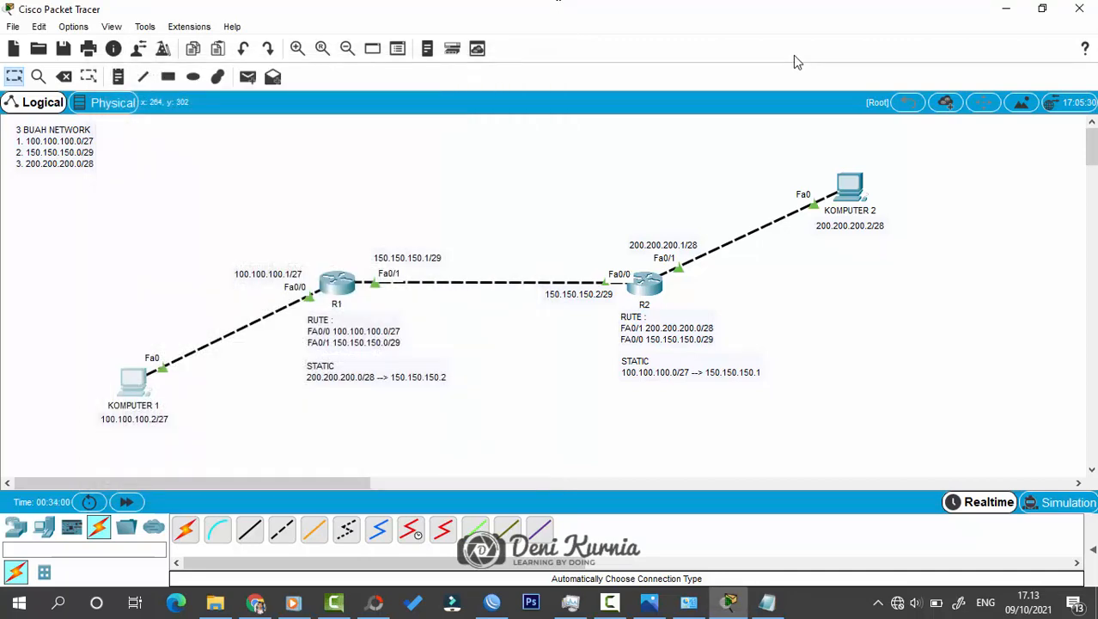
Switch to Notepad, add the line "8. SELESAI" to the end of the stage list, and return to the Packet Tracer topology.
left_click(767, 602)
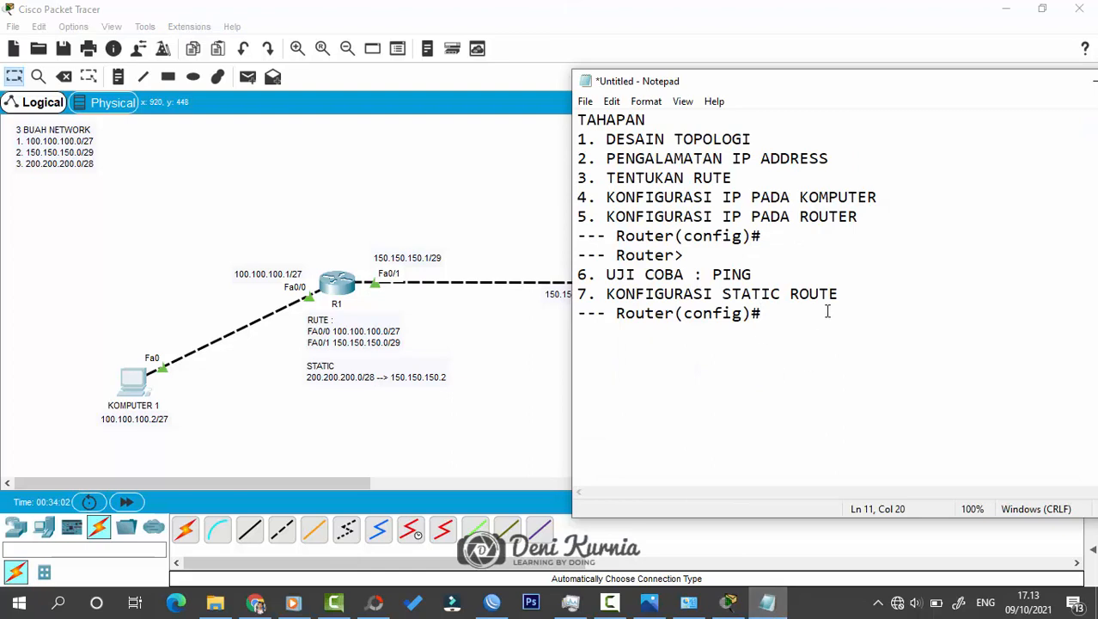
key("Return")
type("8. se")
key("BackSpace")
key("BackSpace")
type("SELESAI")
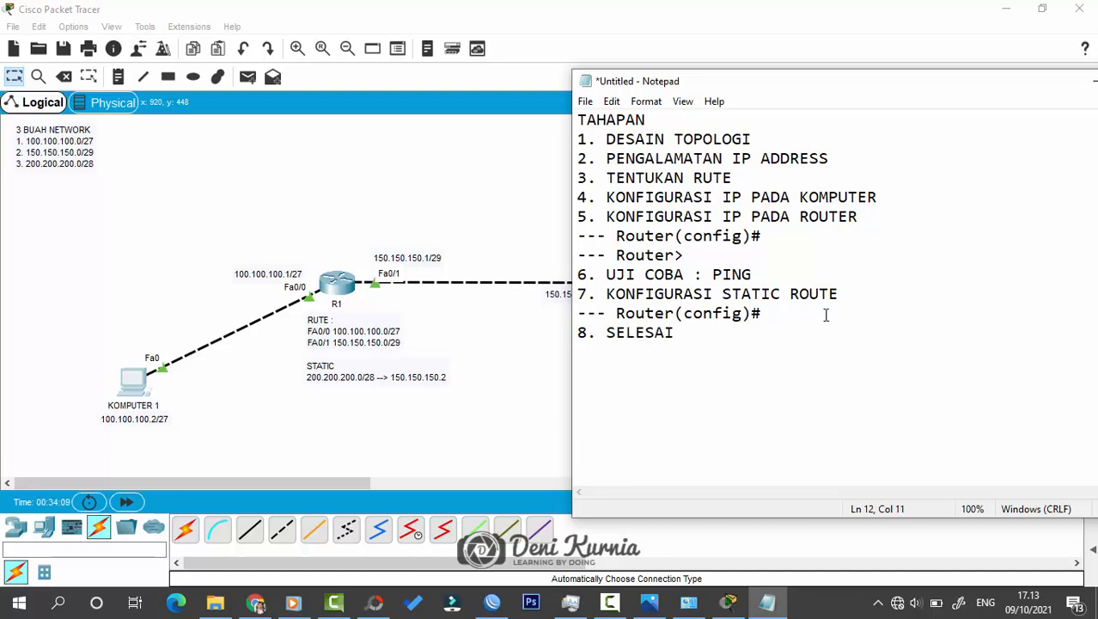
left_click(833, 7)
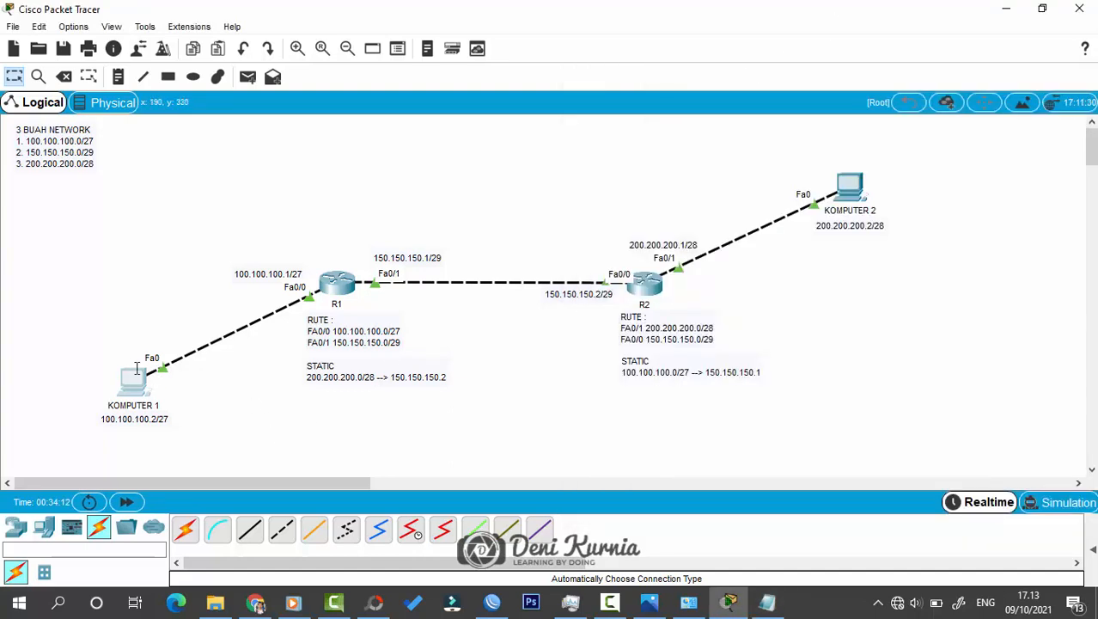
Bring the Notepad stage list to the front and move its window so the whole link between R1 and R2 shows.
mouse_move(131, 378)
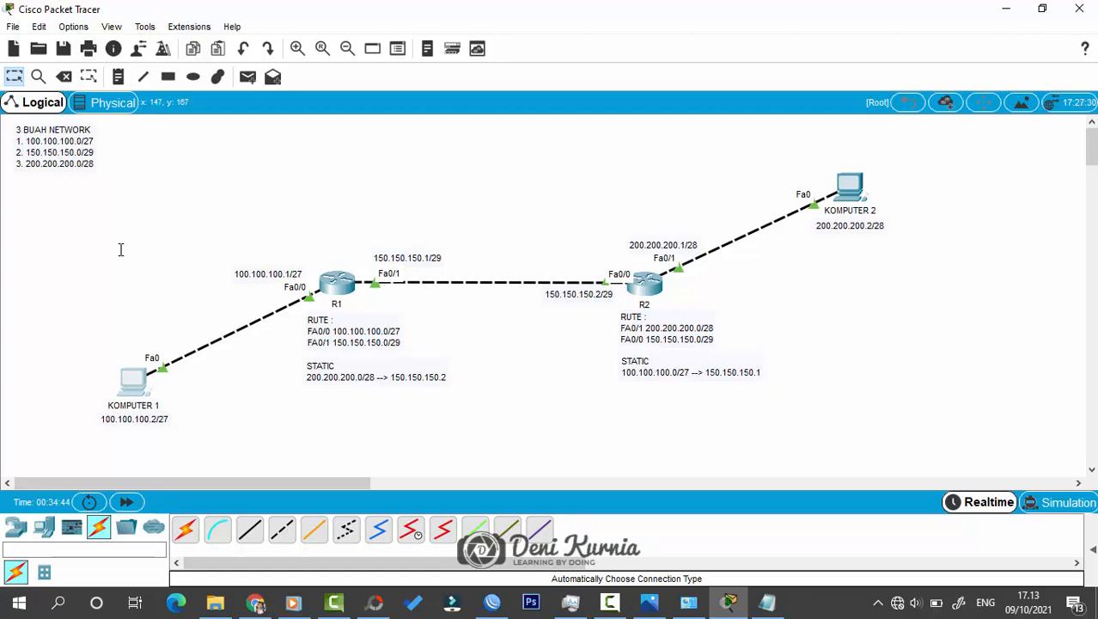
left_click(766, 602)
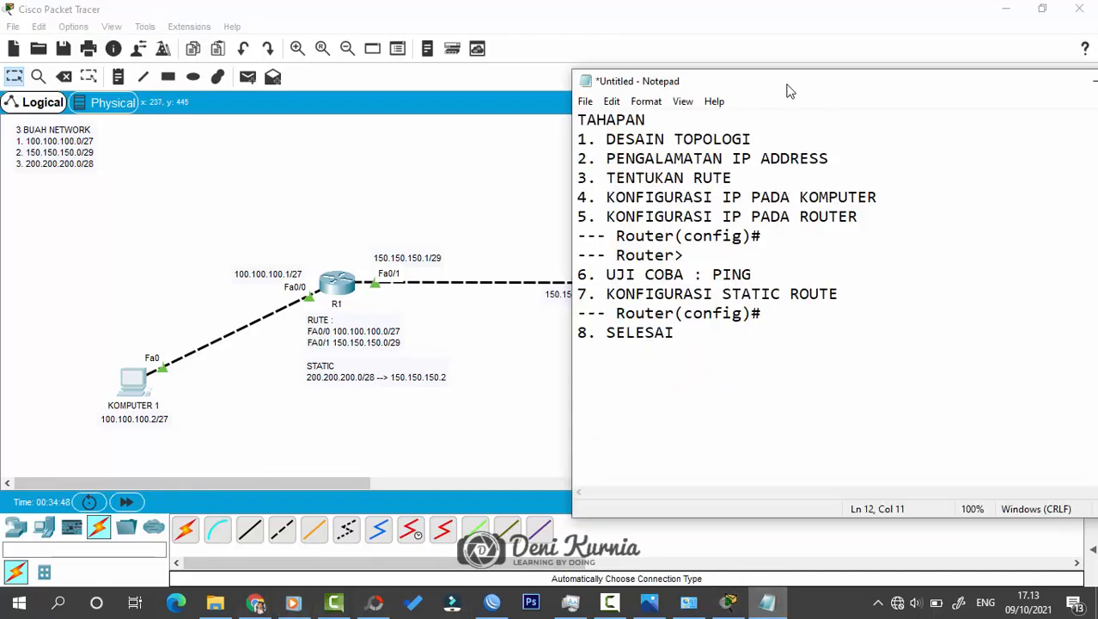
left_click_drag(789, 86, 873, 155)
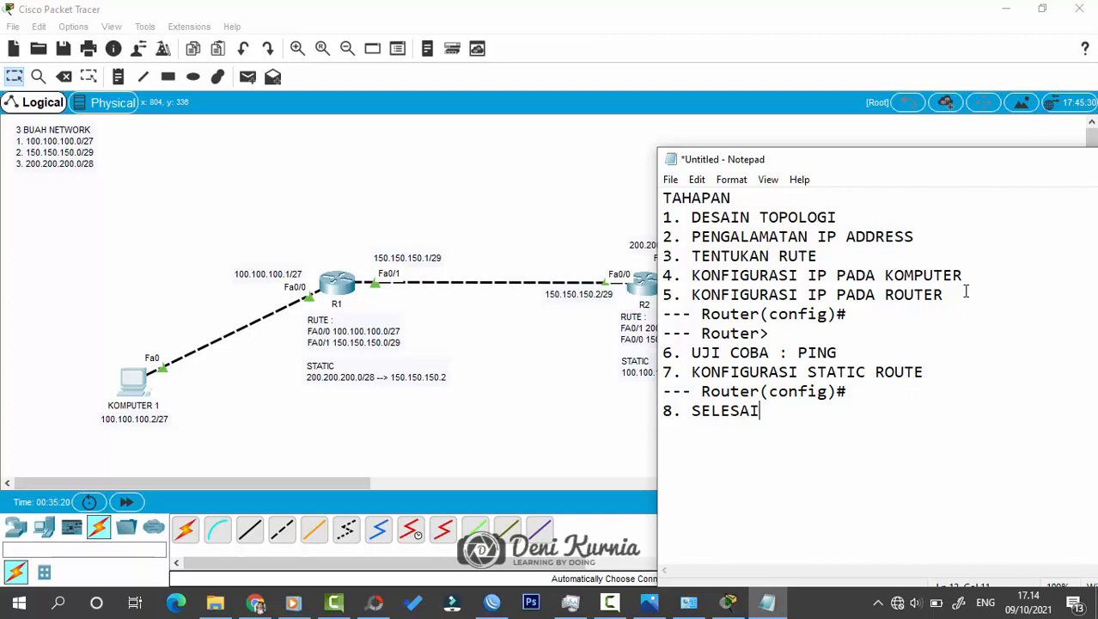
Move the Notepad window fully on screen to review the whole stage list, and return to the Packet Tracer topology.
left_click_drag(933, 165, 746, 137)
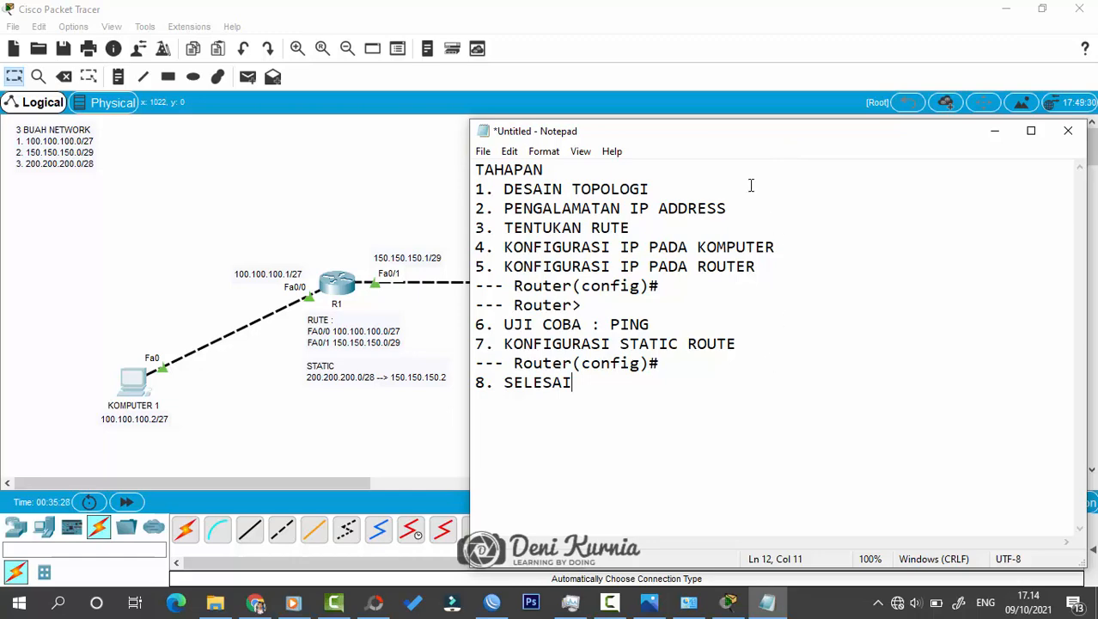
left_click(286, 327)
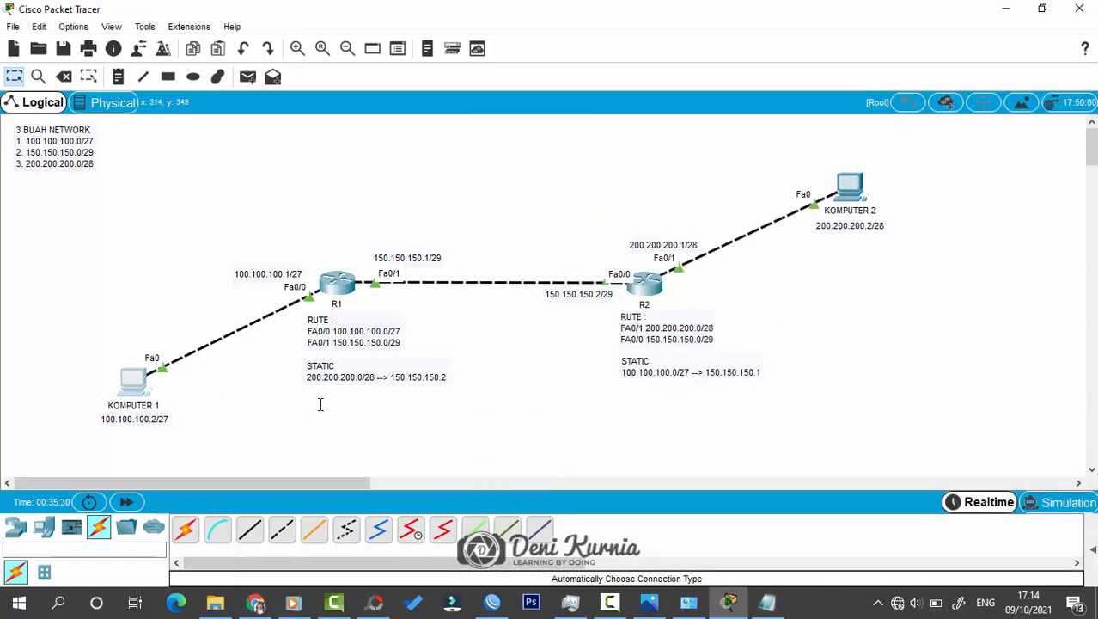
Open KOMPUTER 1's Command Prompt, review the output of the ping to 200.200.200.2, and close KOMPUTER 1's window.
left_click(145, 385)
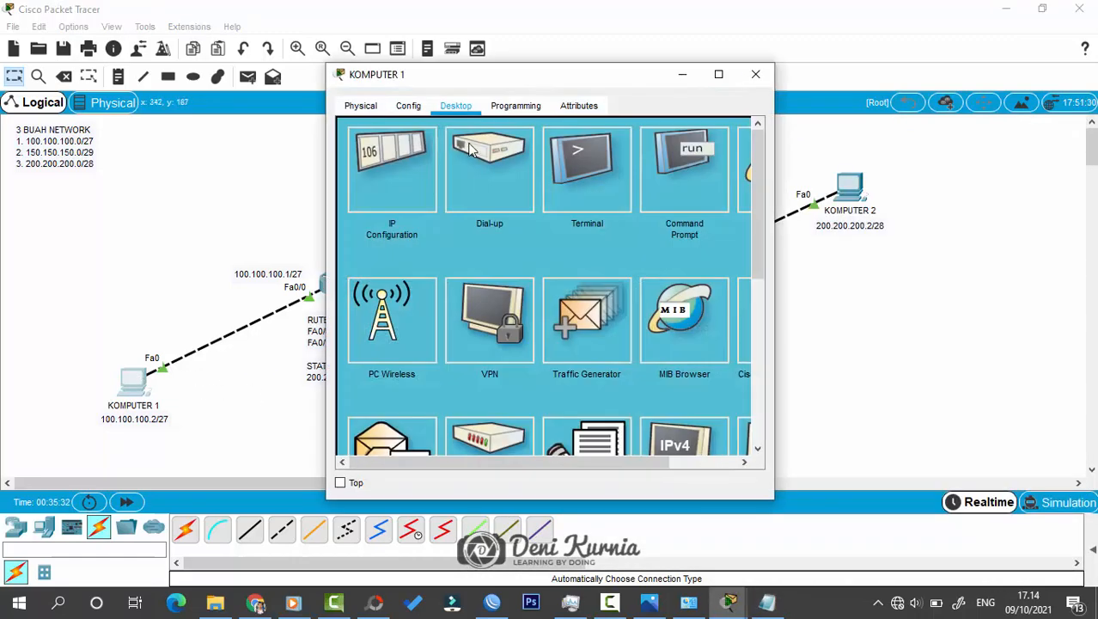
left_click(685, 199)
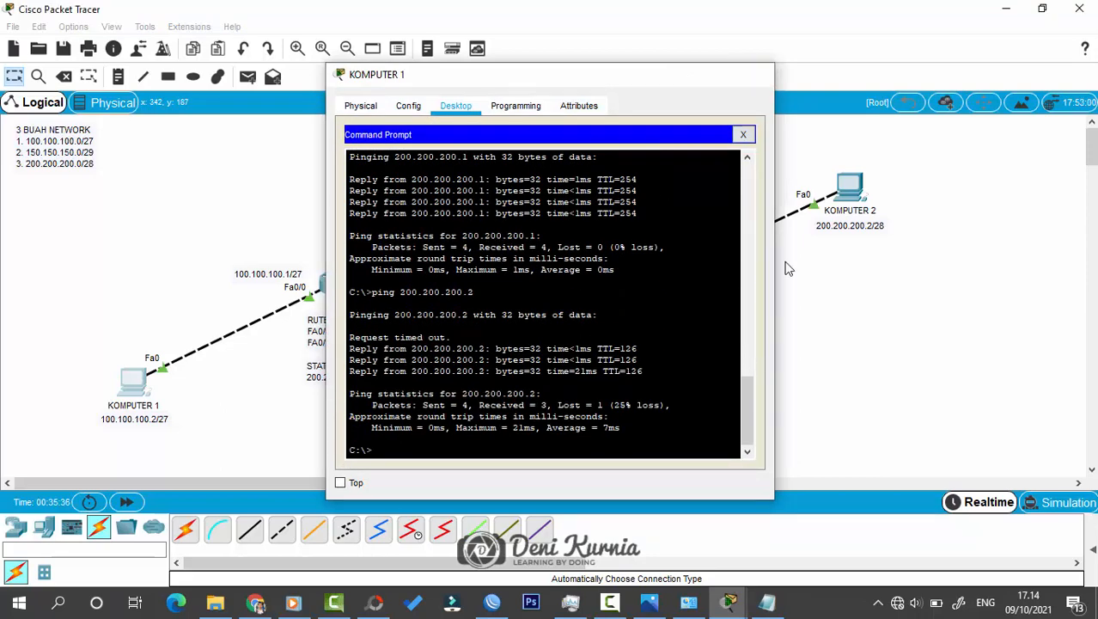
left_click(755, 73)
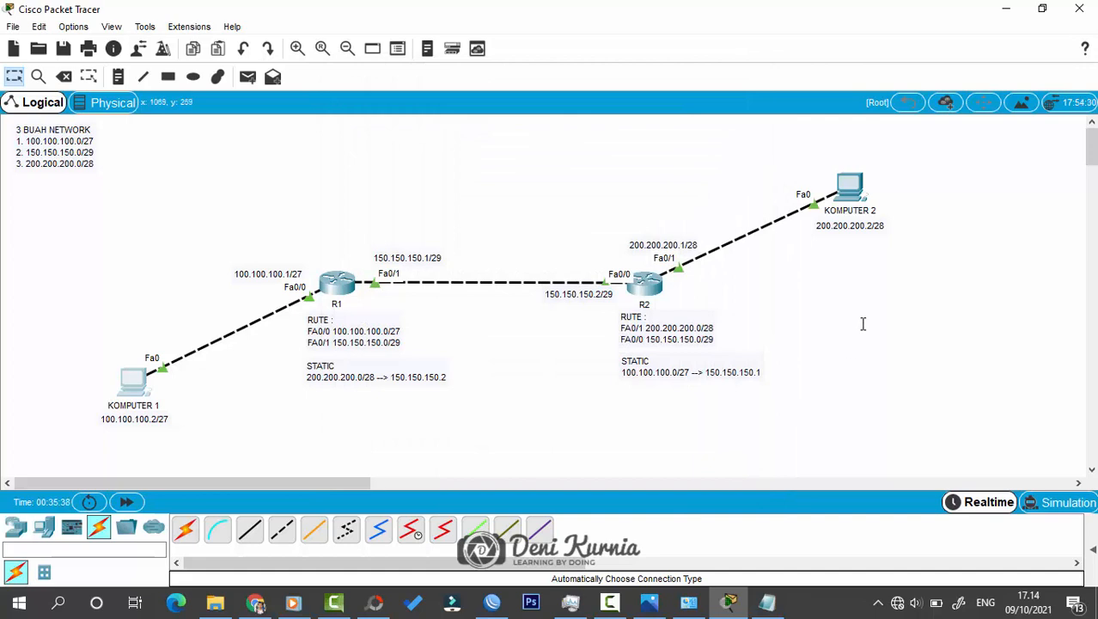
Minimize the Packet Tracer and Notepad windows to show the desktop.
left_click(1007, 10)
left_click(966, 129)
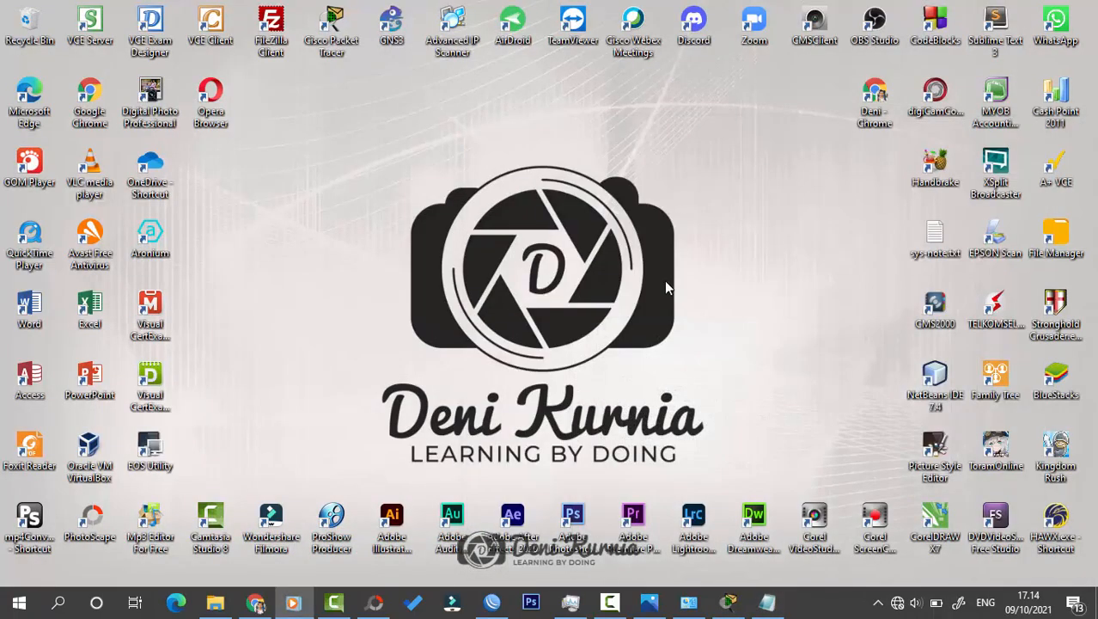
left_click(609, 601)
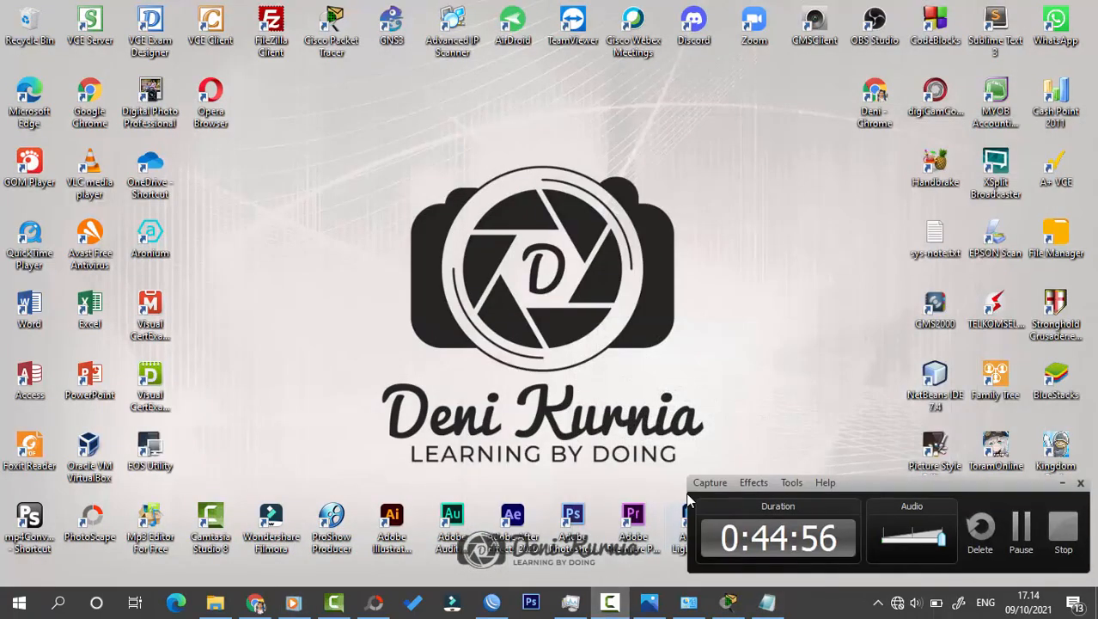